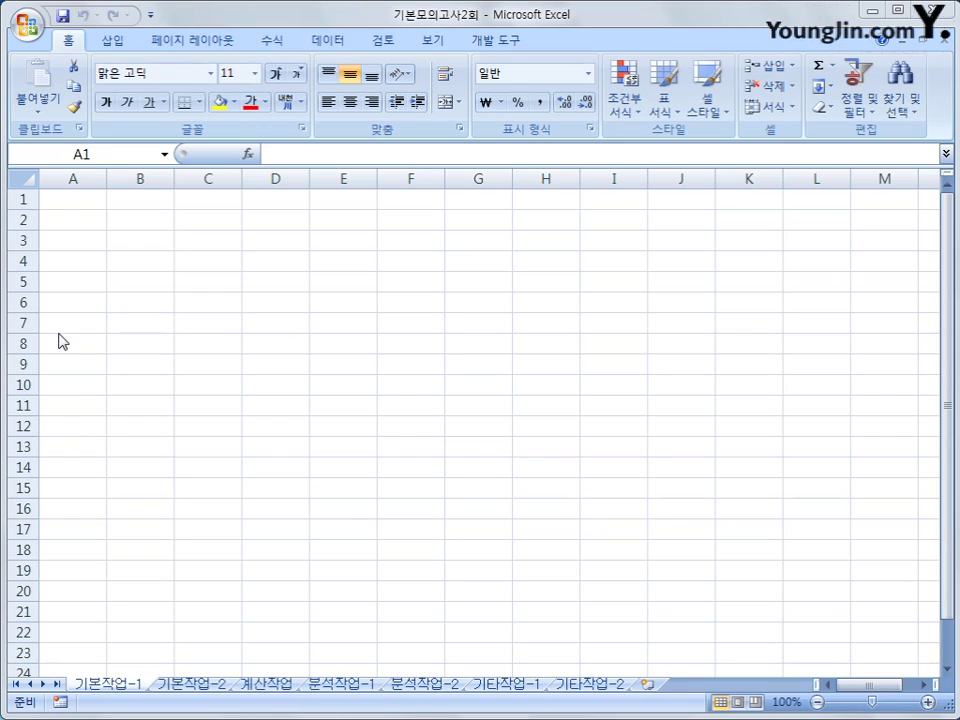
Start a Microsoft Query import at cell A2 of the 기본작업-1 sheet, using MS Access Database* as the data source.
left_click(118, 689)
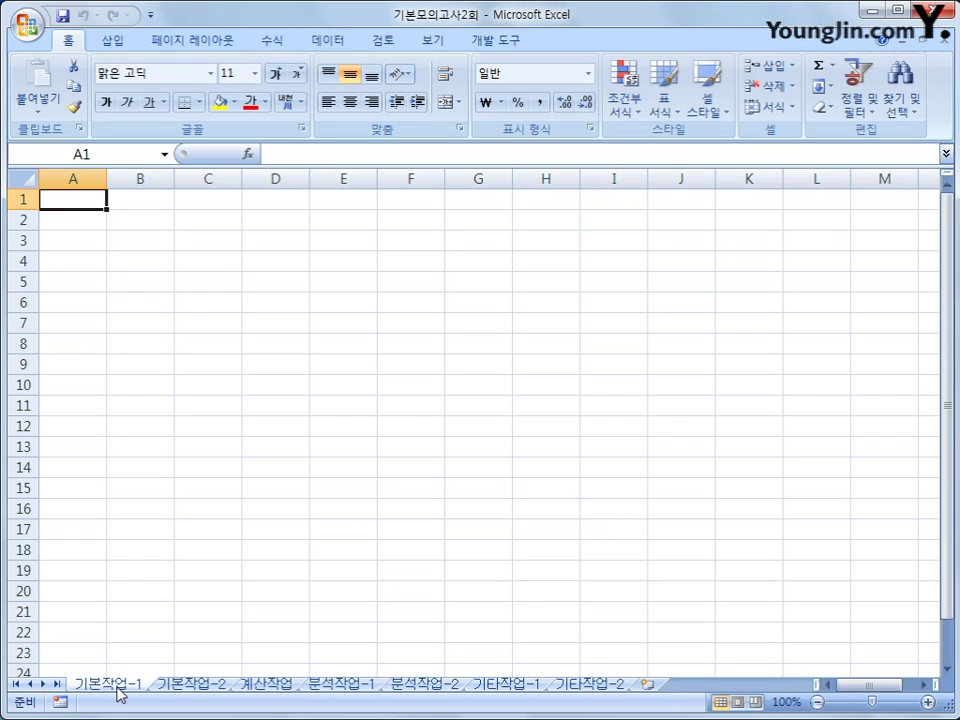
left_click(79, 219)
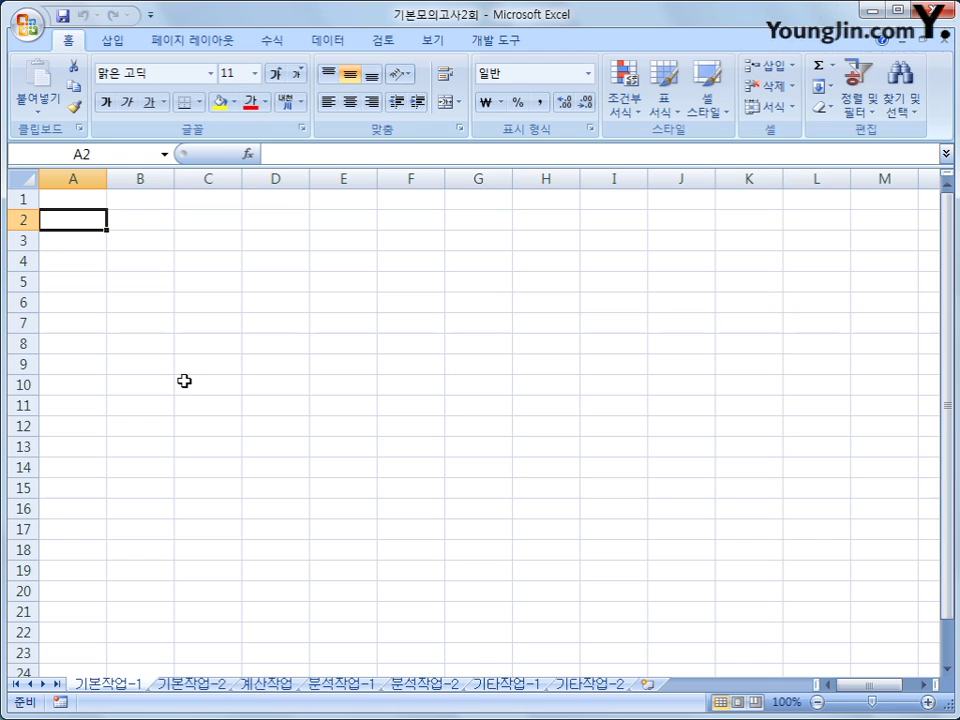
left_click(327, 40)
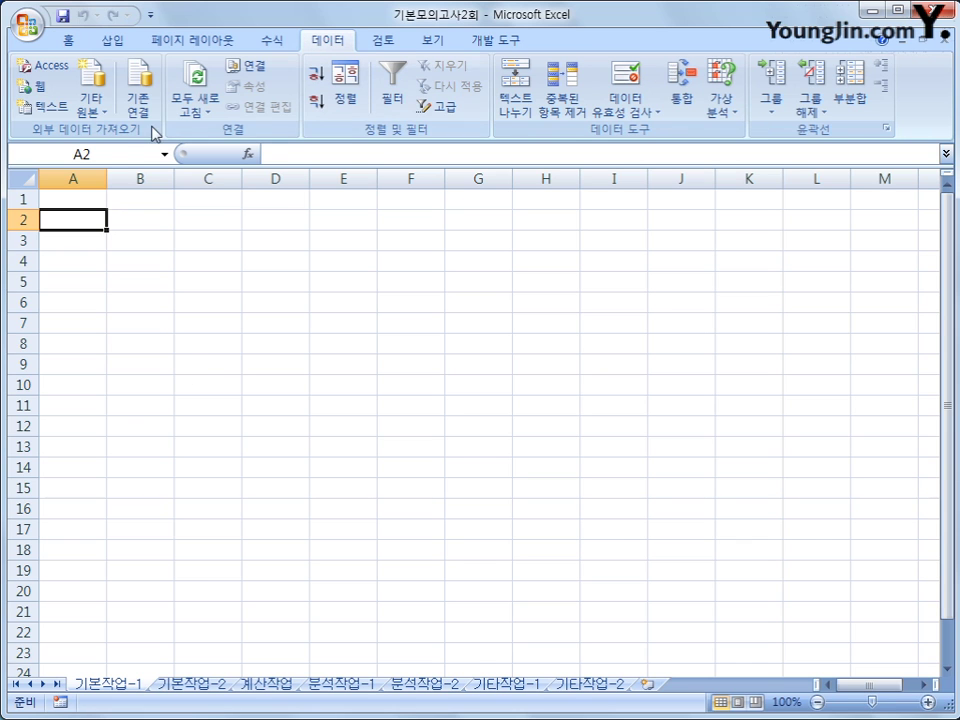
left_click(90, 100)
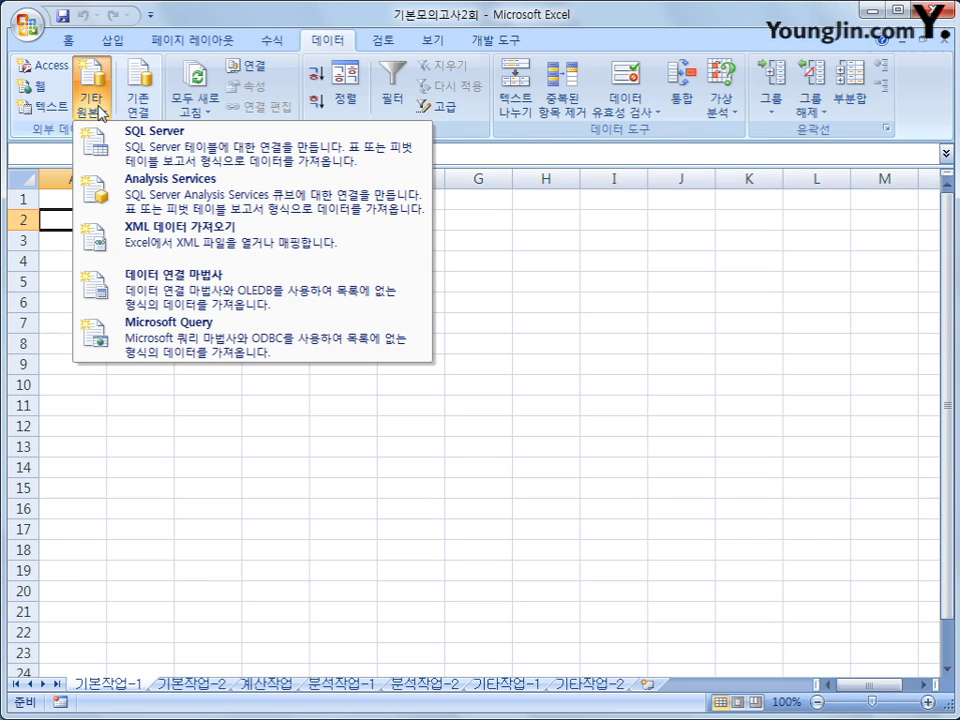
left_click(164, 333)
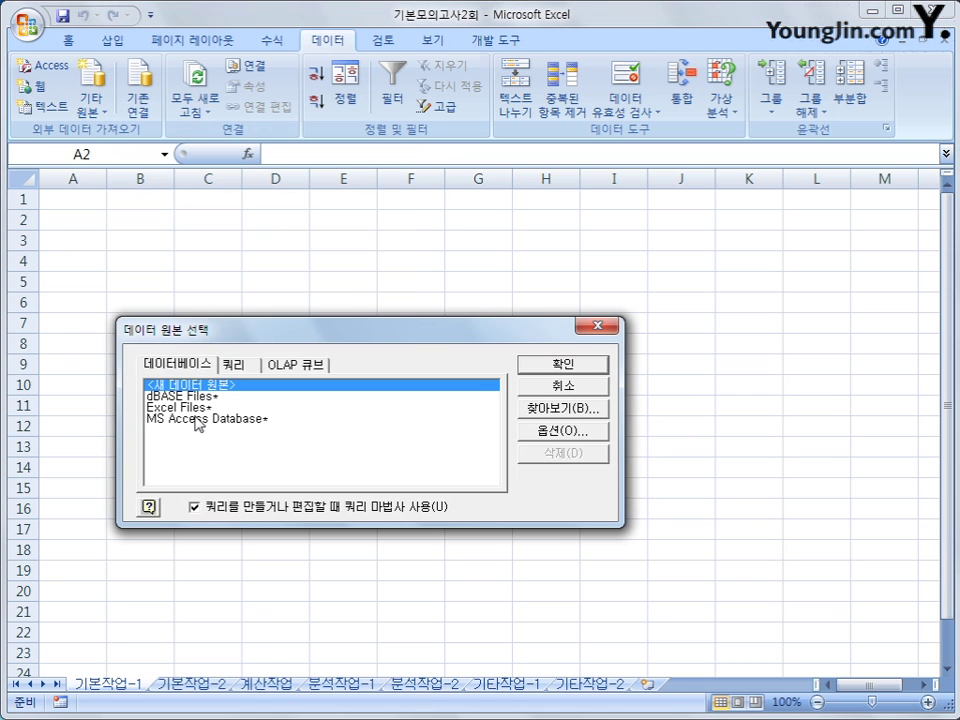
left_click(199, 420)
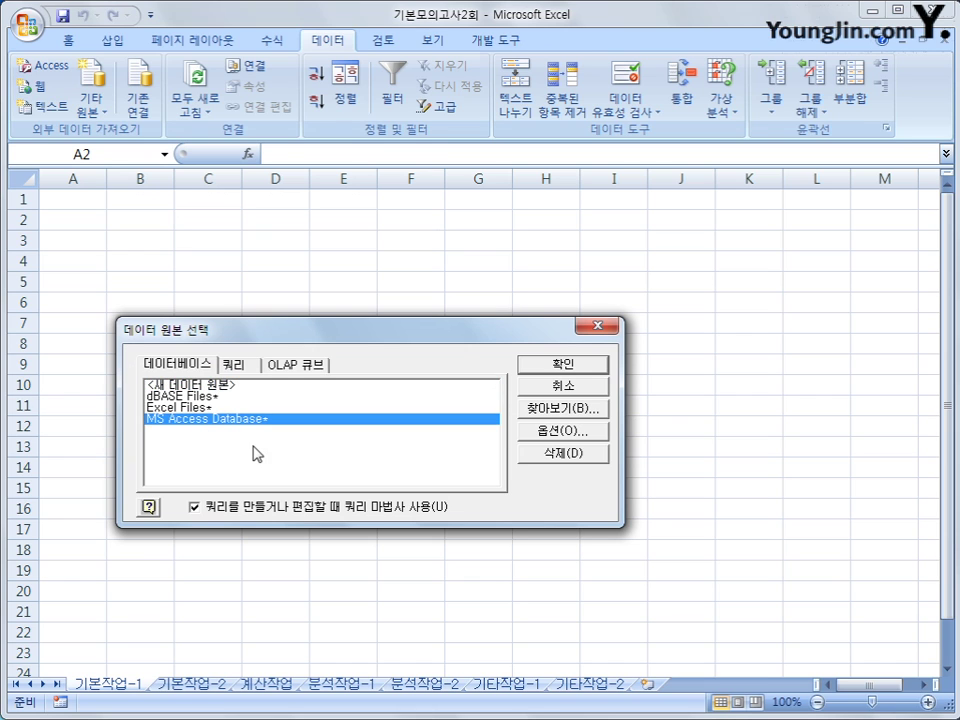
left_click(565, 371)
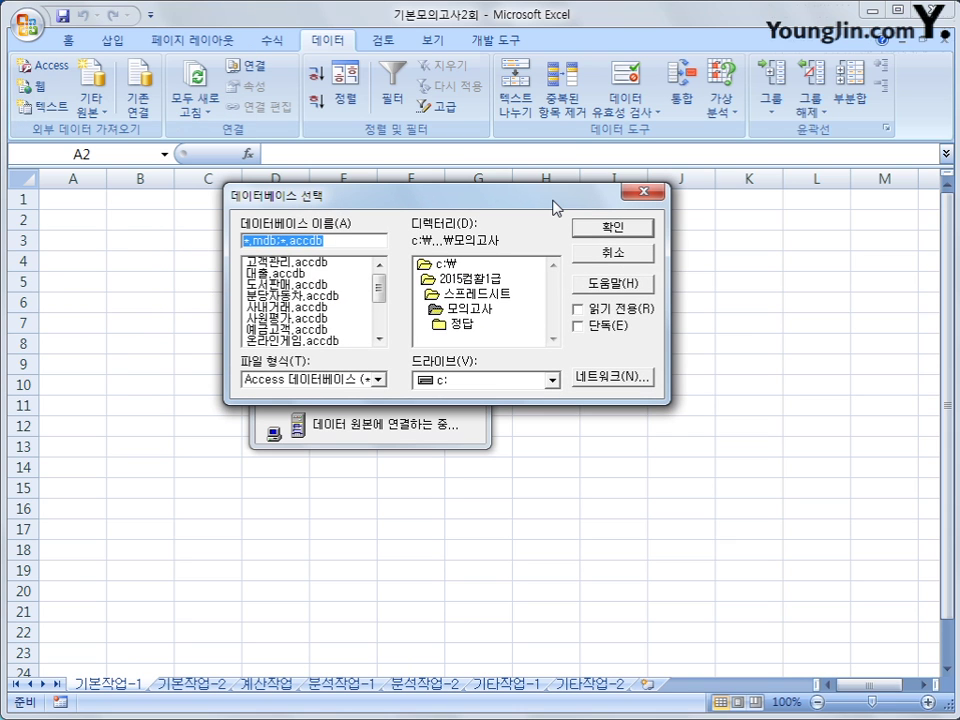
Choose 인사현황.accdb from the 모의고사 folder as the database for the query.
left_click(460, 266)
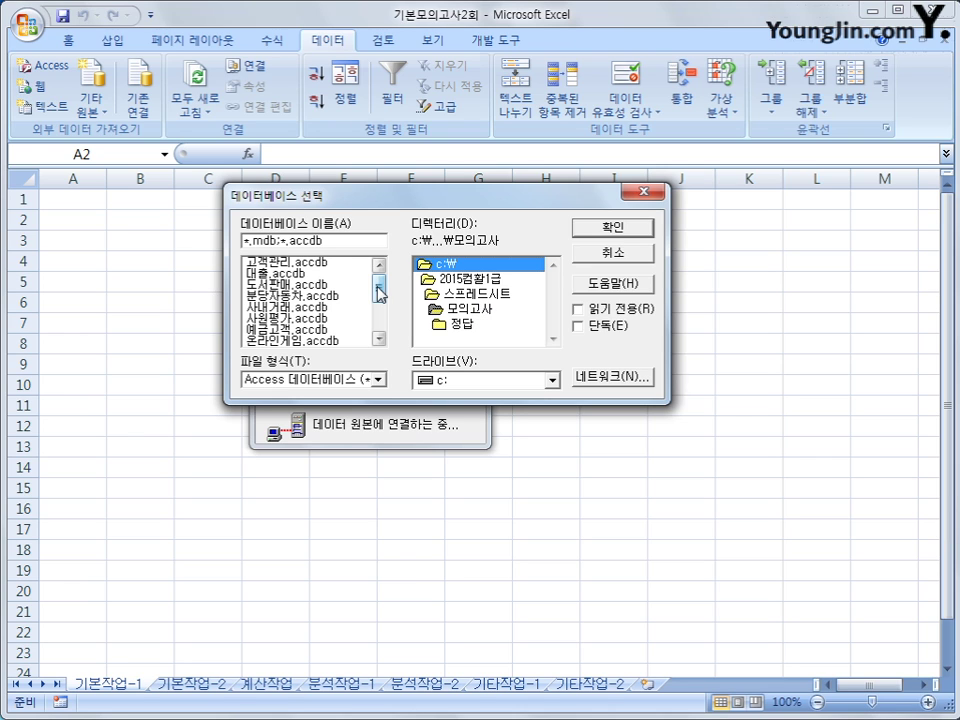
left_click_drag(380, 291, 379, 296)
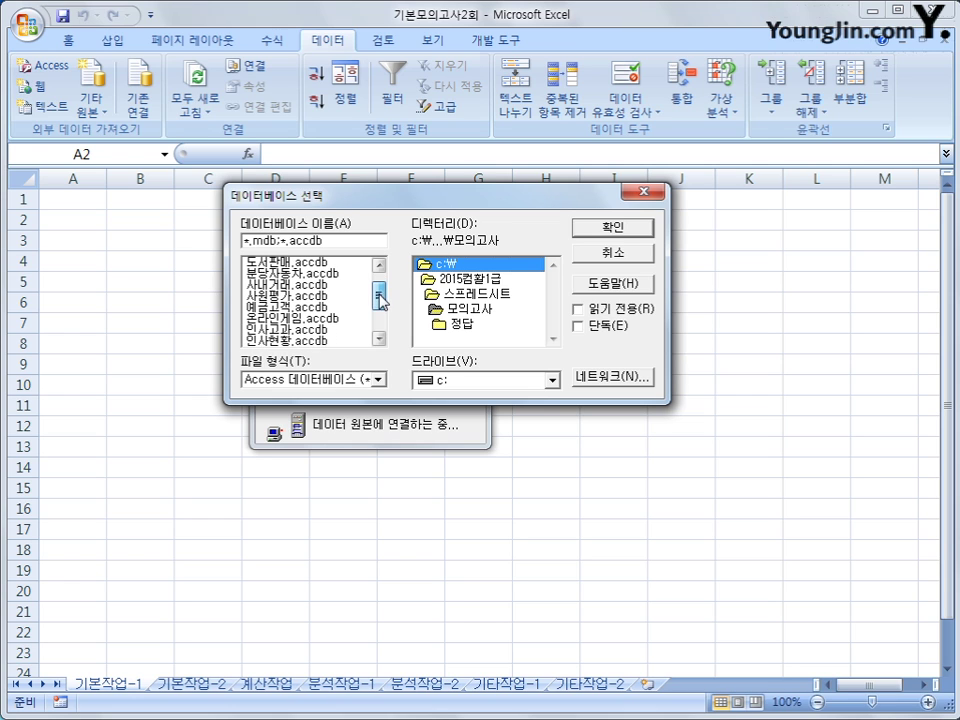
left_click(325, 342)
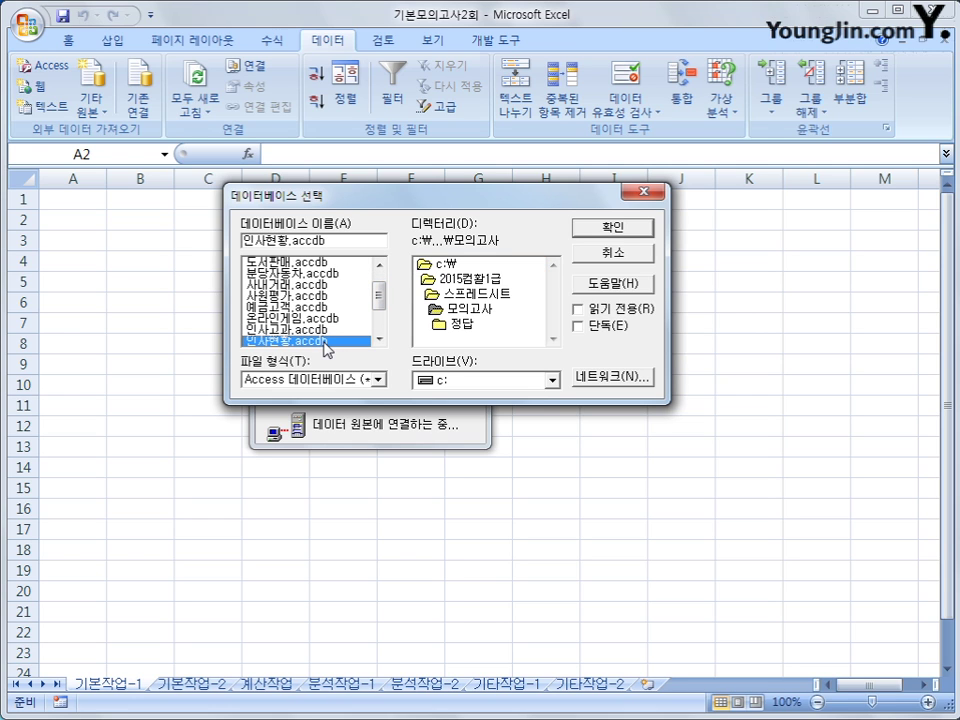
left_click(610, 229)
Add the columns 이름, 사번, 생년월일, 직위 and 부서명 from the 인사현황 table to the query, in that order.
left_click_drag(421, 245, 576, 274)
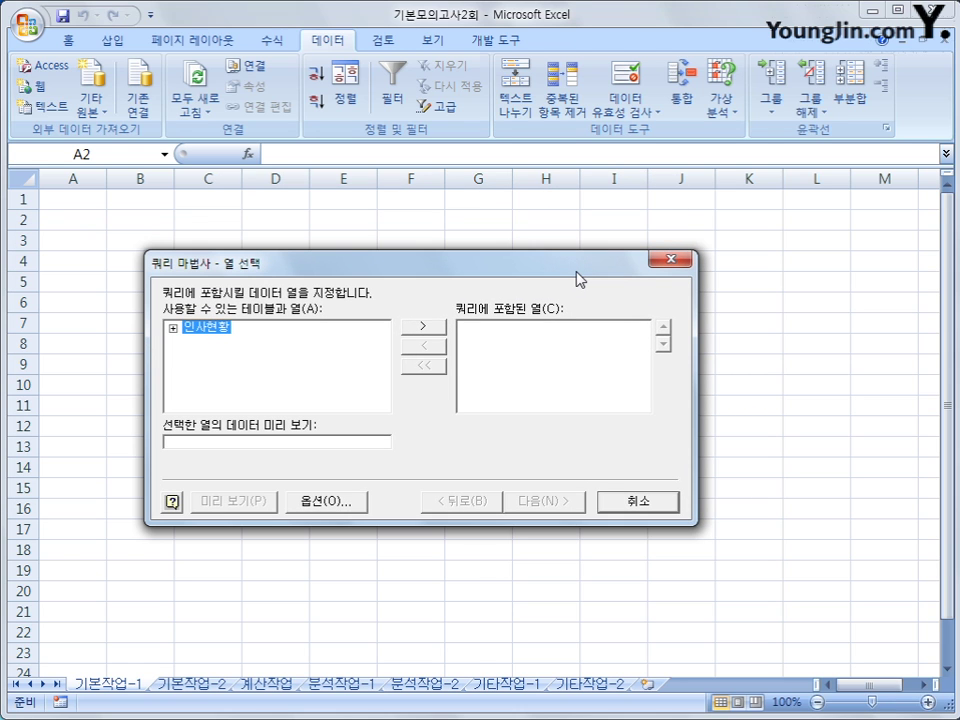
double_click(205, 335)
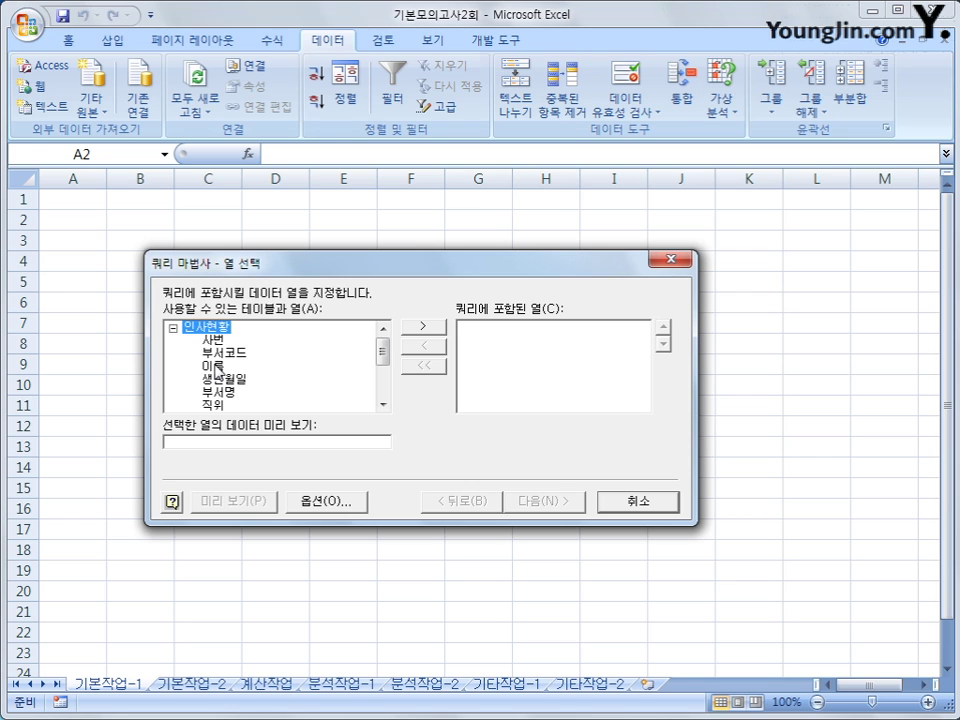
left_click(216, 368)
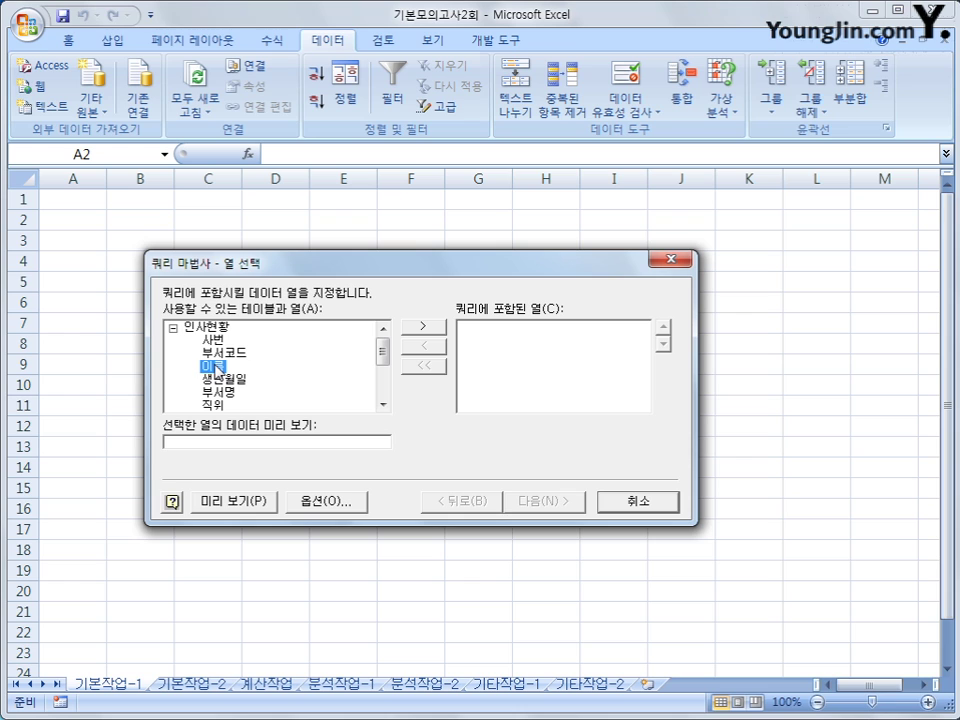
double_click(217, 368)
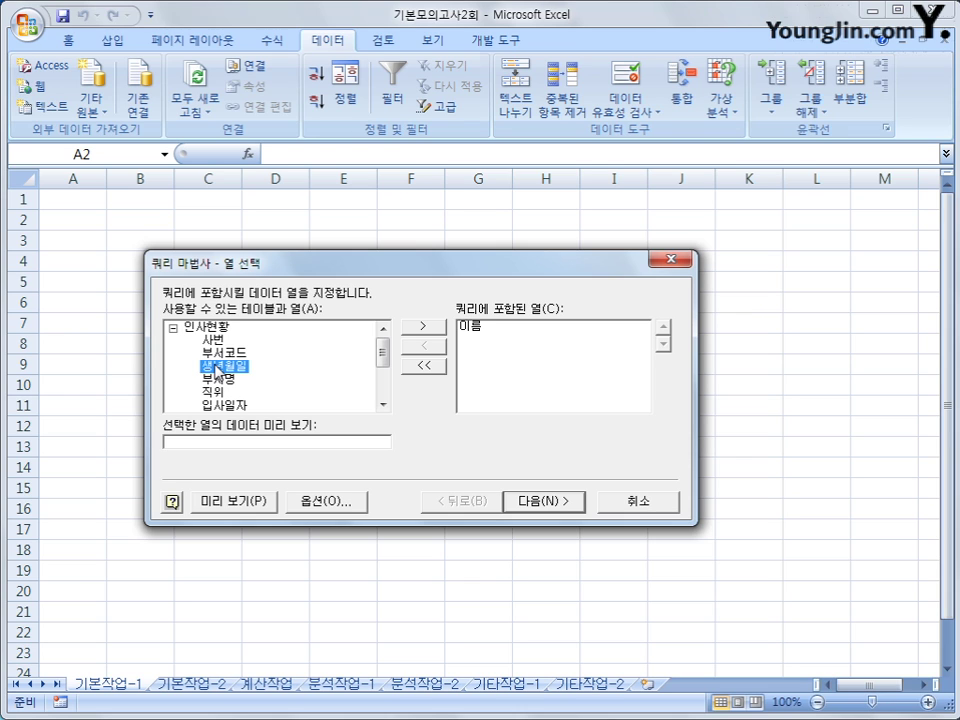
left_click(215, 340)
double_click(215, 340)
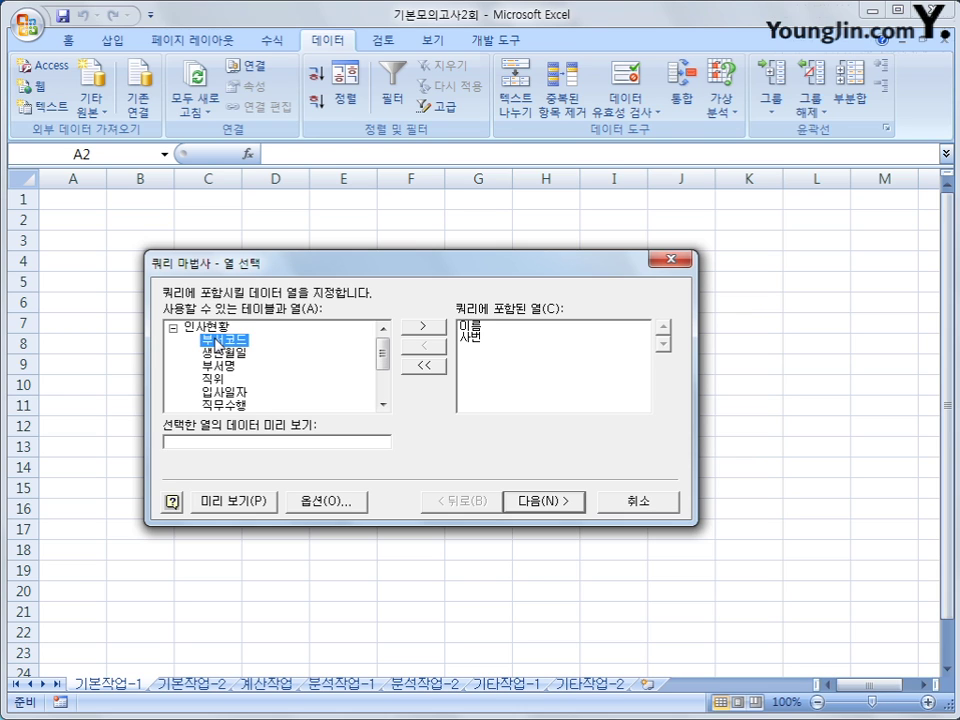
left_click(219, 355)
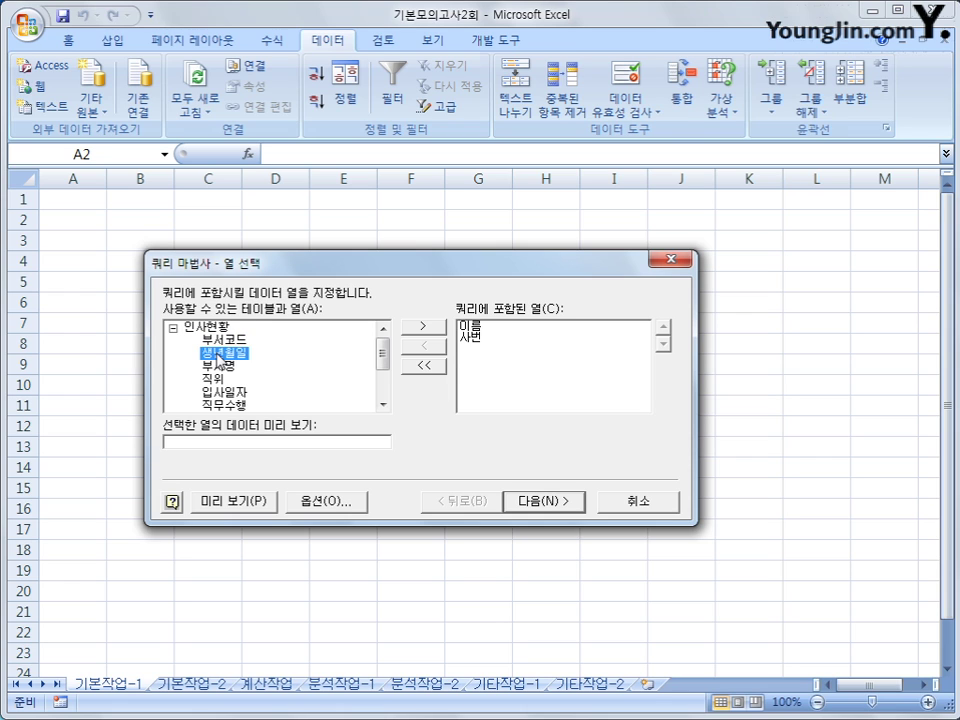
double_click(219, 355)
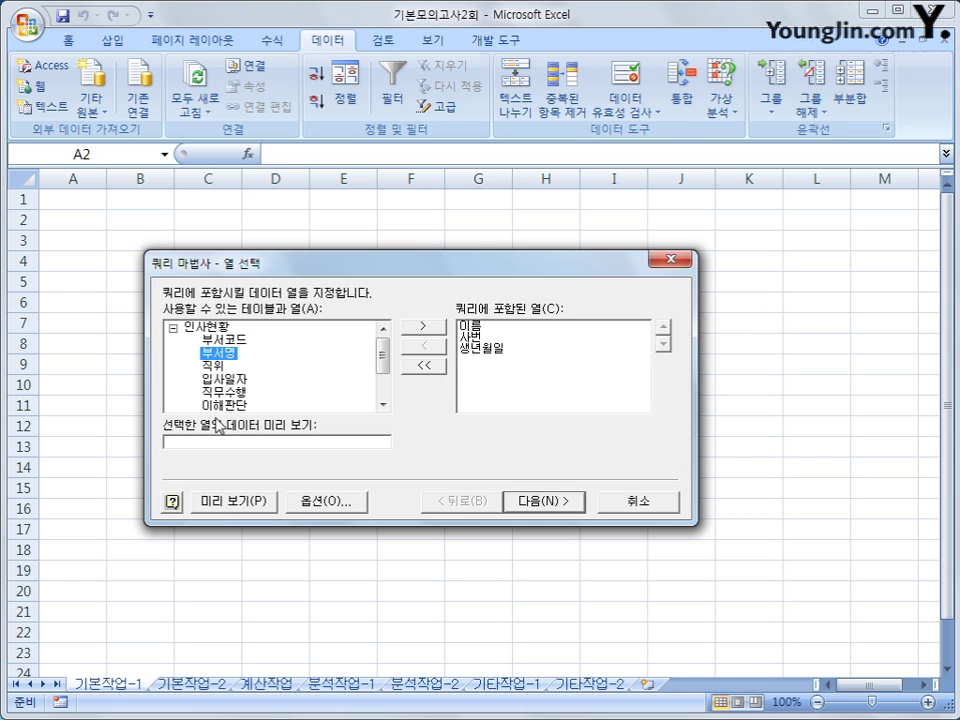
double_click(219, 368)
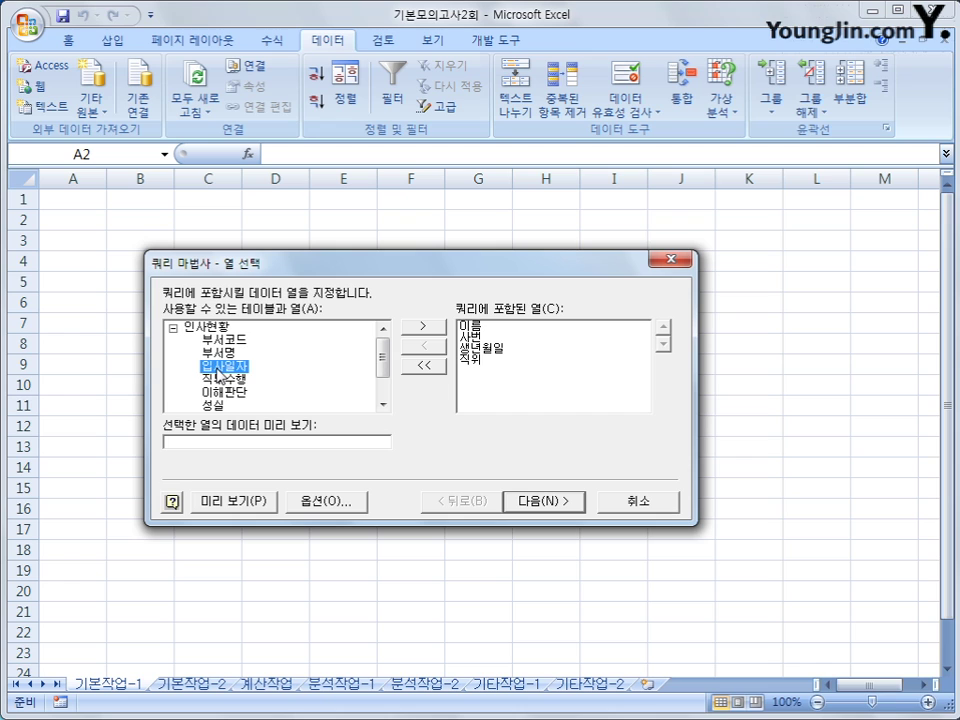
double_click(228, 353)
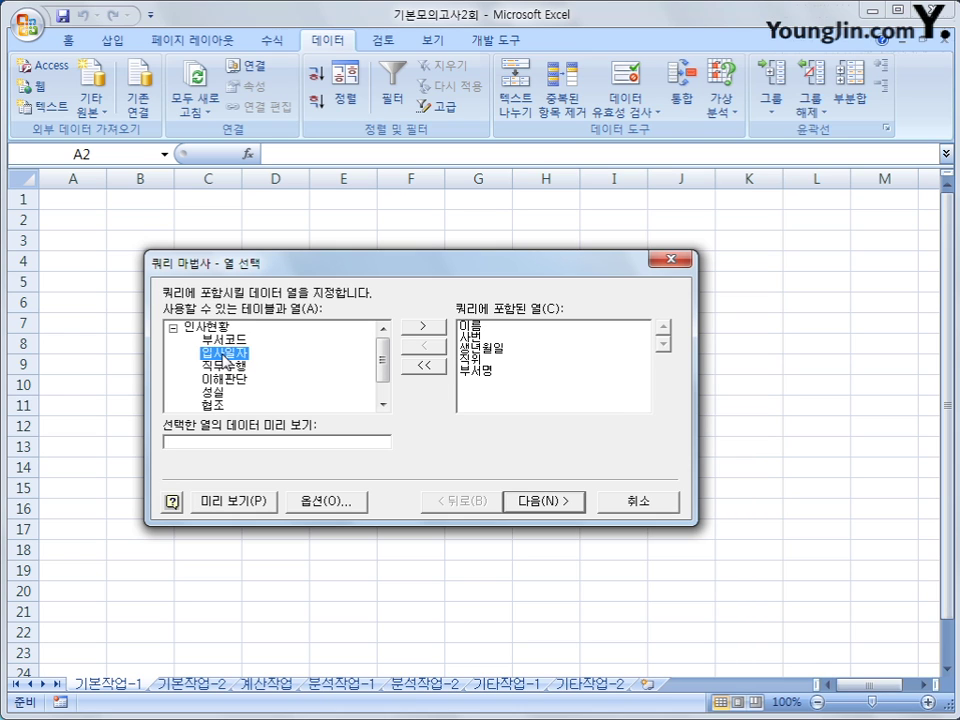
Add the columns 직무수행, 이해판단, 성실 and 협조 to the query, check the column order and proceed to data filtering.
double_click(224, 367)
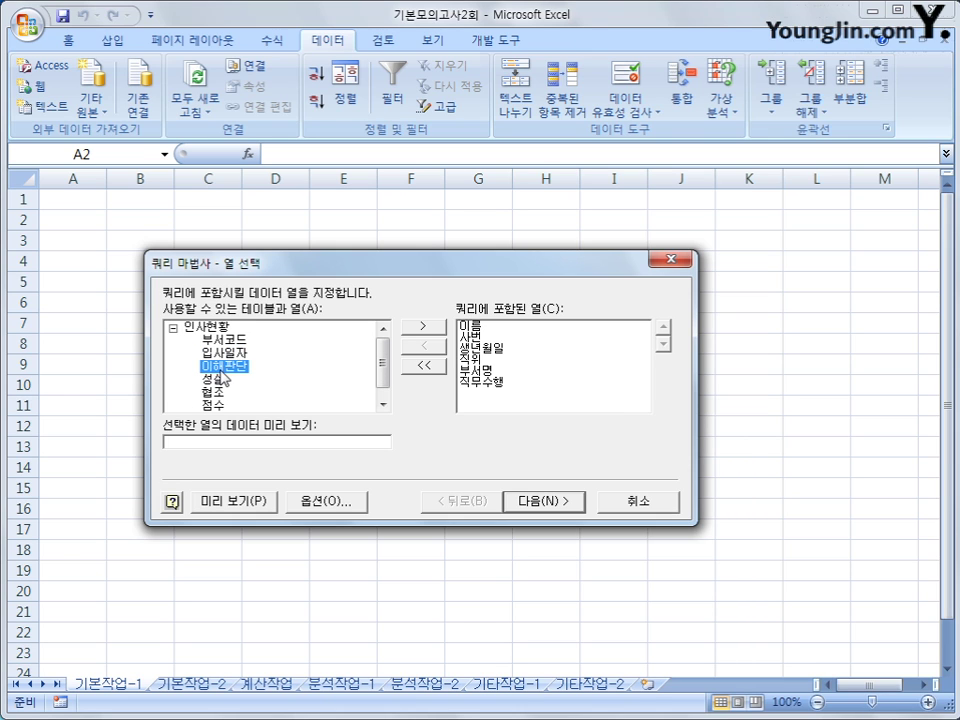
double_click(223, 370)
double_click(223, 370)
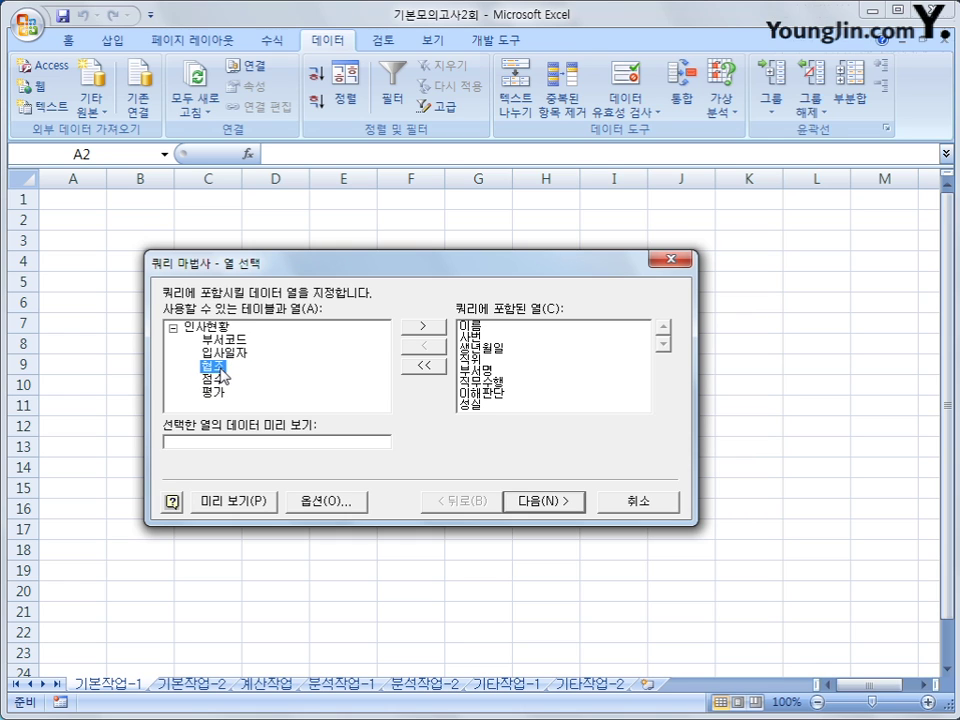
double_click(223, 371)
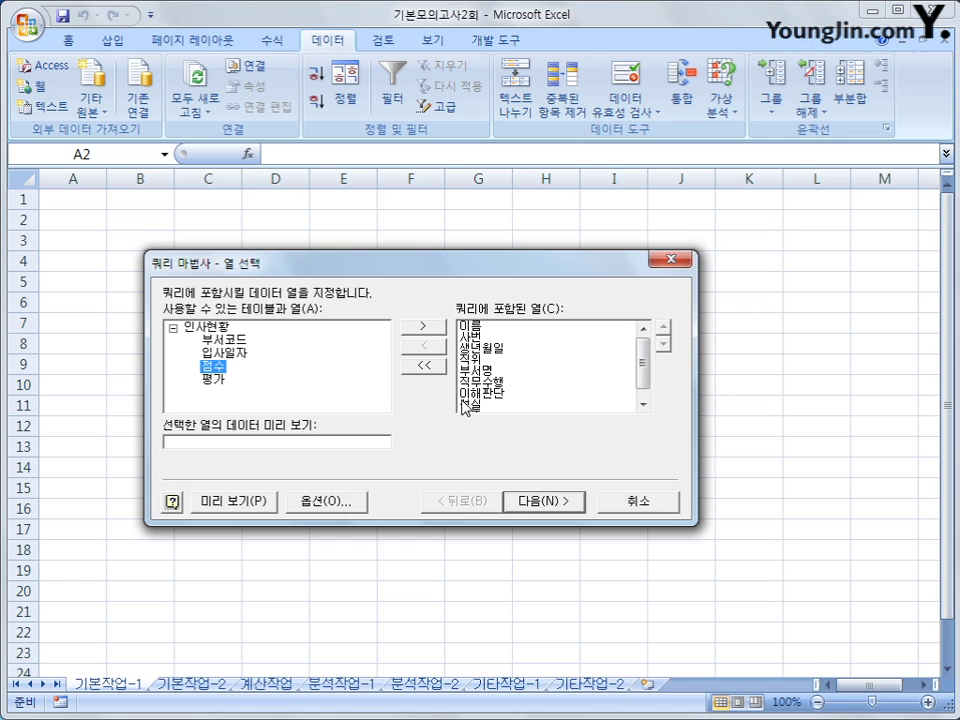
left_click(480, 338)
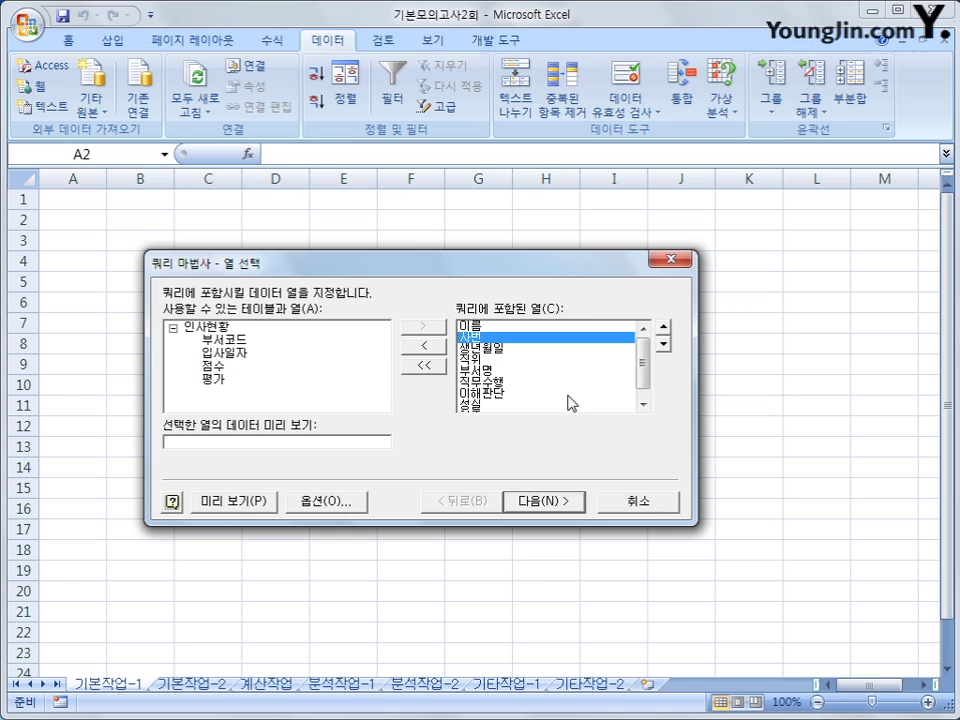
left_click_drag(652, 378, 642, 402)
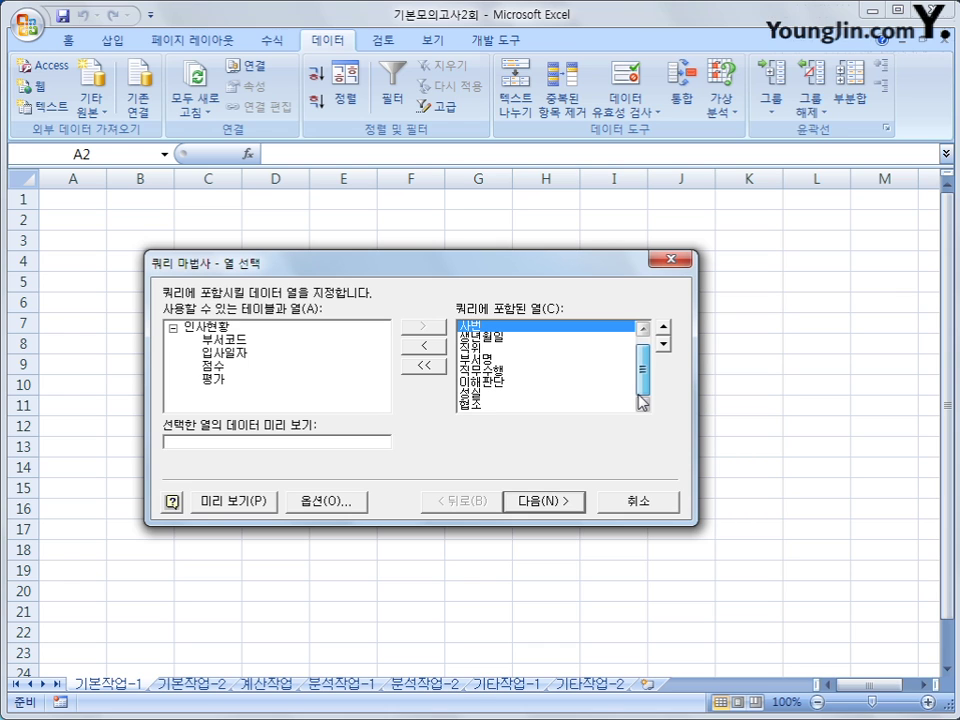
left_click(574, 501)
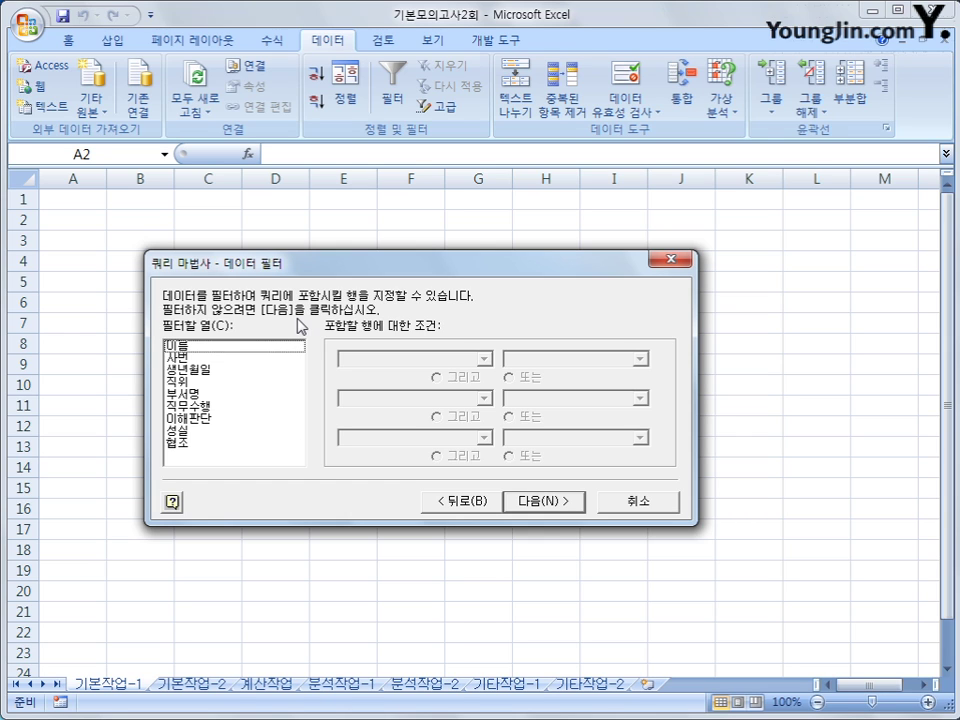
Filter the 직위 column for rows equal to 대리.
left_click(235, 381)
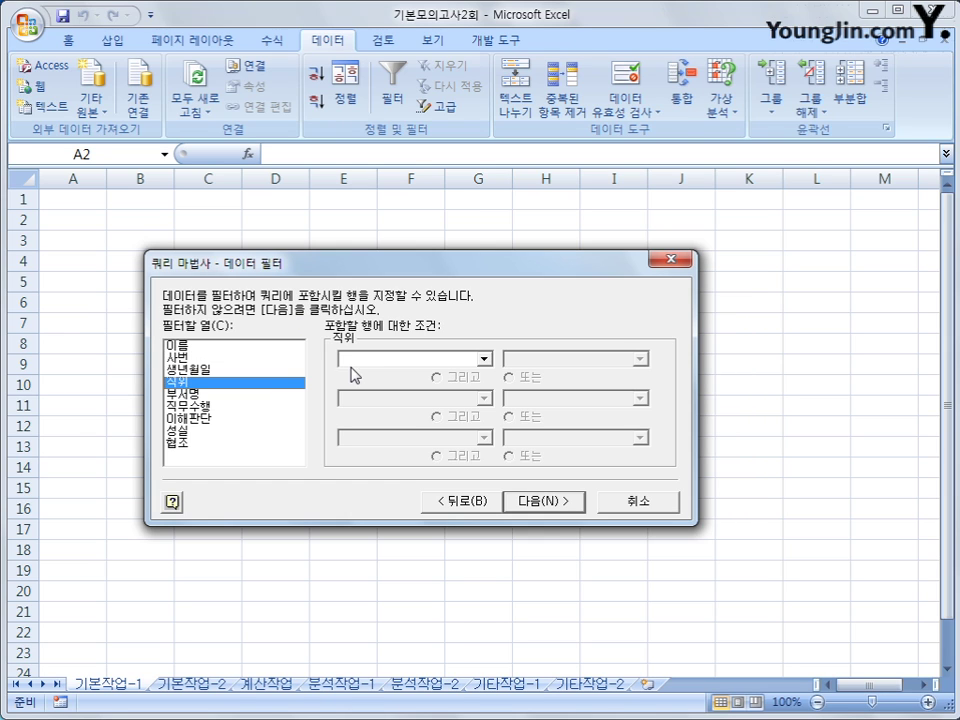
left_click(386, 360)
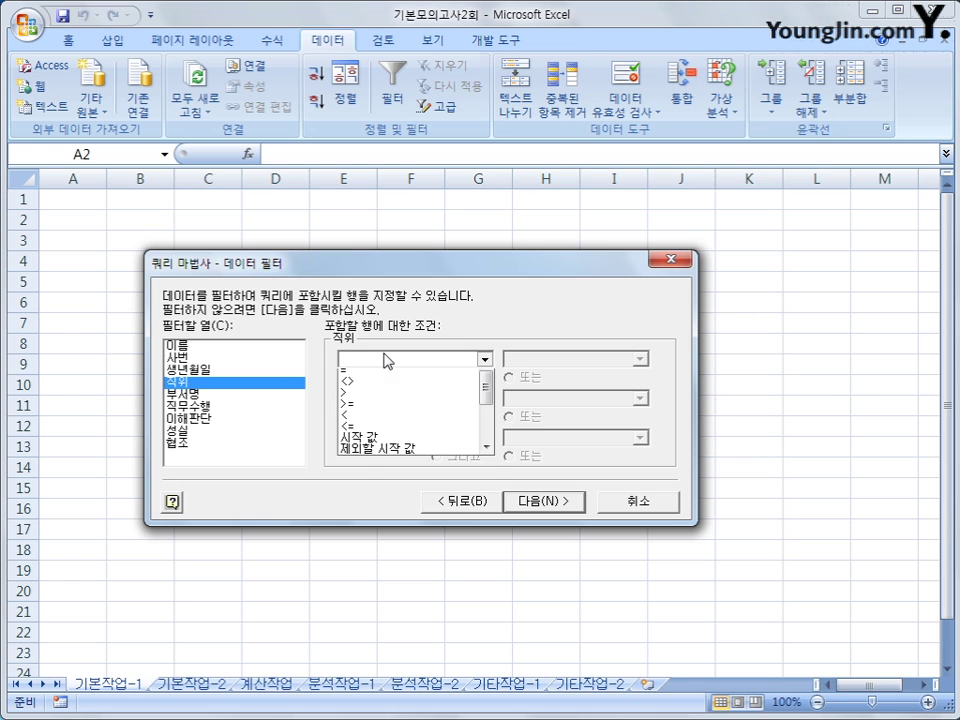
left_click(384, 389)
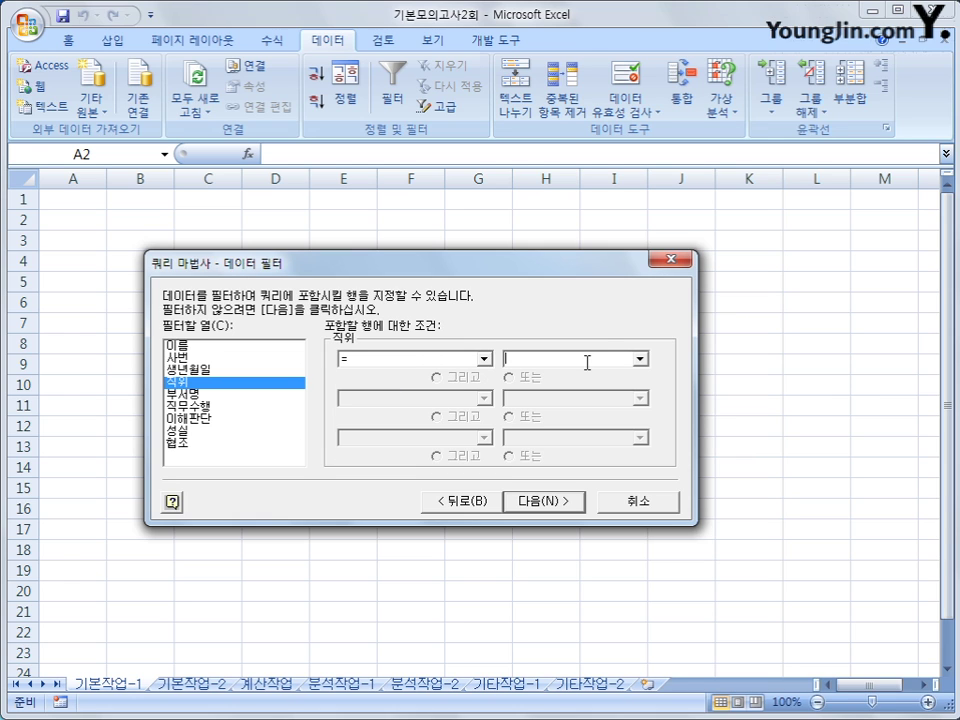
left_click(640, 360)
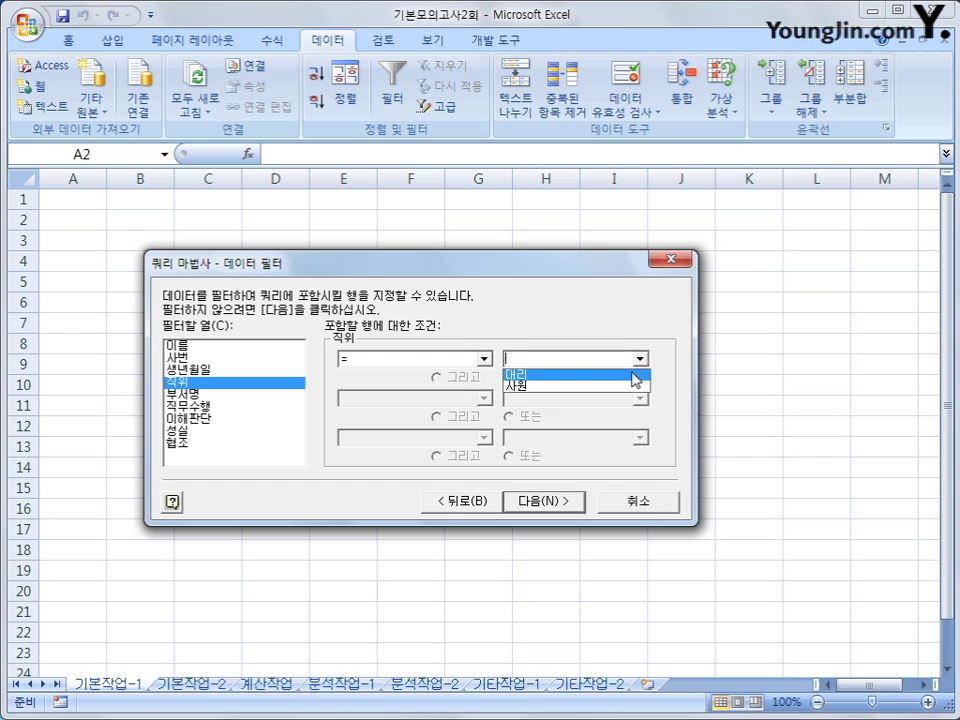
left_click(635, 375)
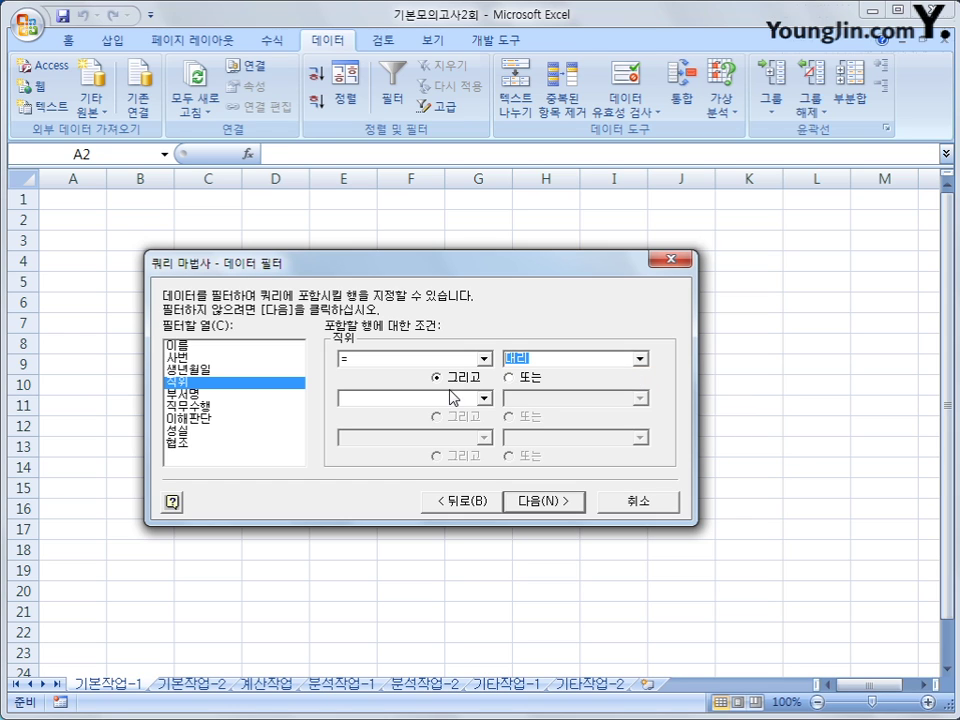
Filter the 부서명 column for rows equal to 기획실 or equal to 총무부, and proceed to the sort order.
left_click(205, 400)
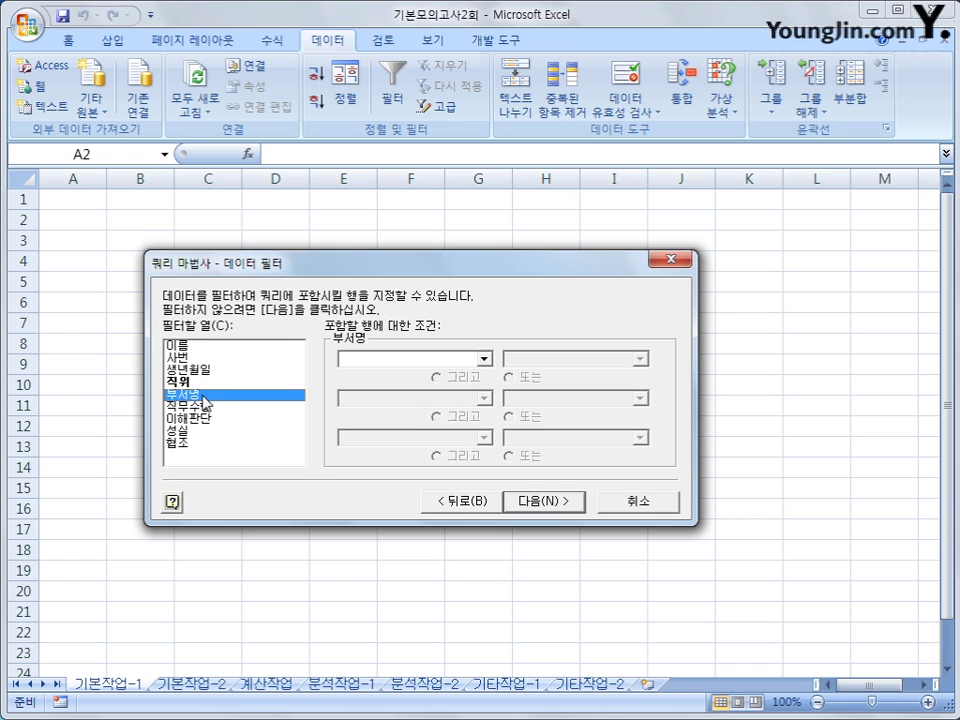
left_click(400, 358)
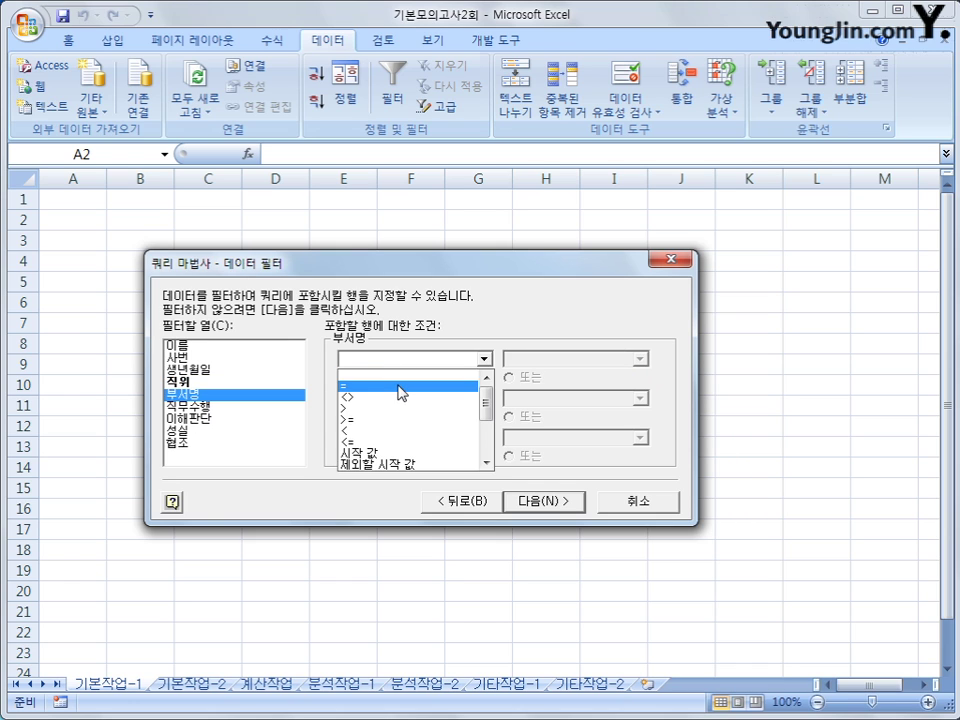
left_click(399, 387)
left_click(640, 359)
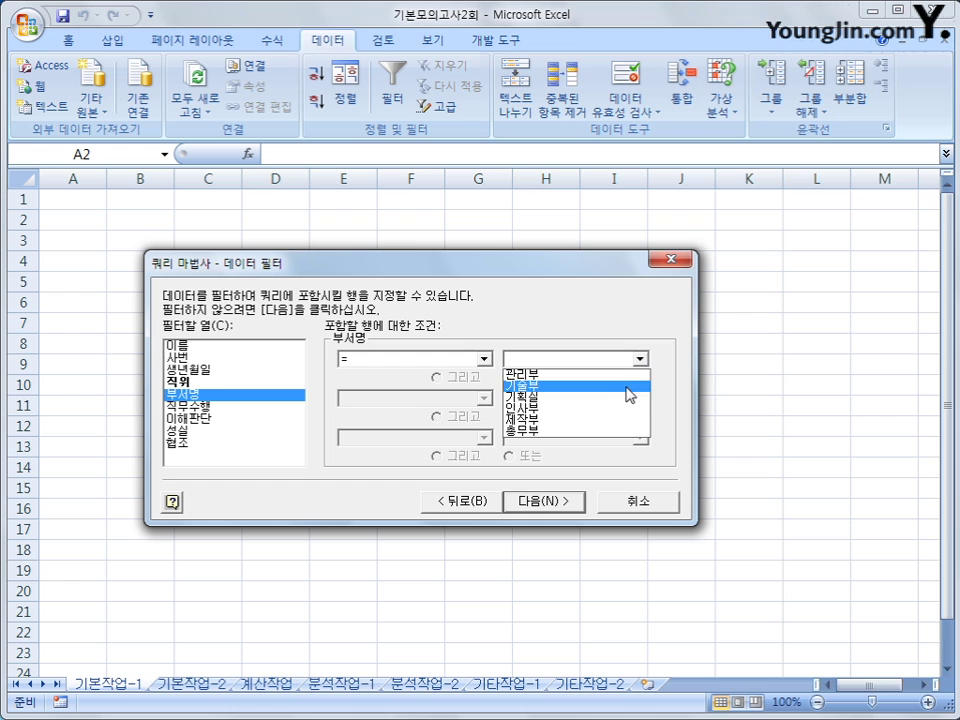
left_click(623, 399)
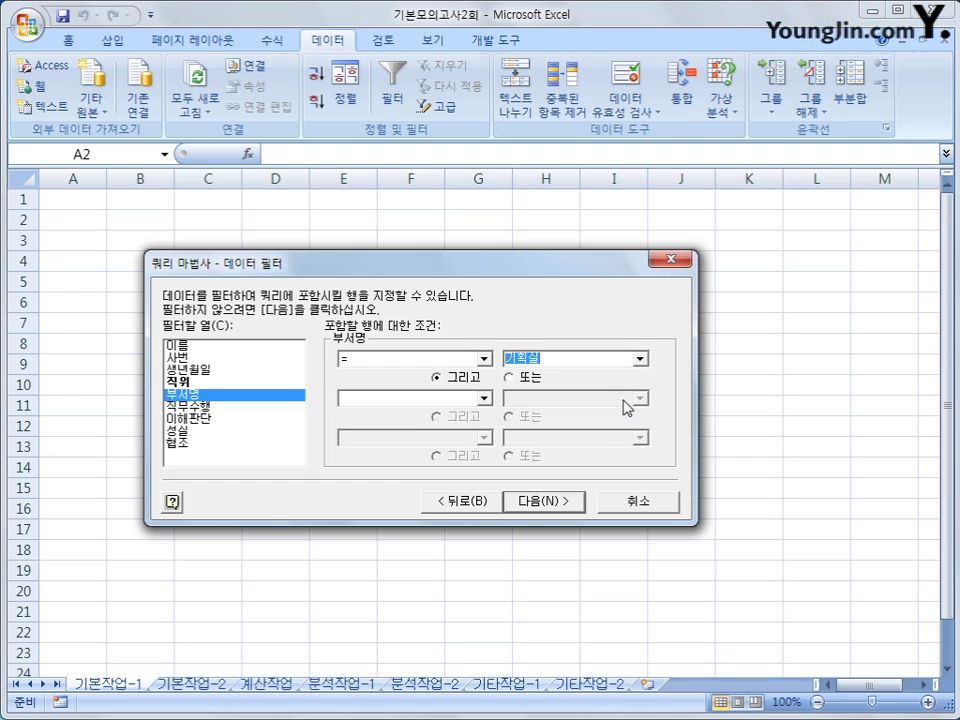
left_click(530, 378)
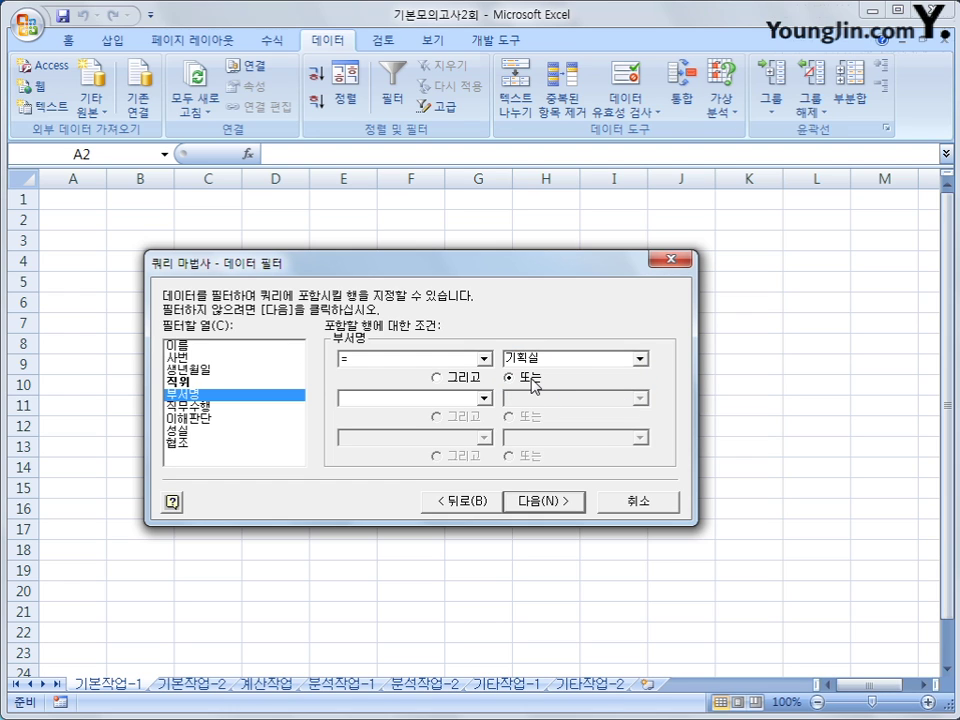
left_click(483, 399)
left_click(467, 425)
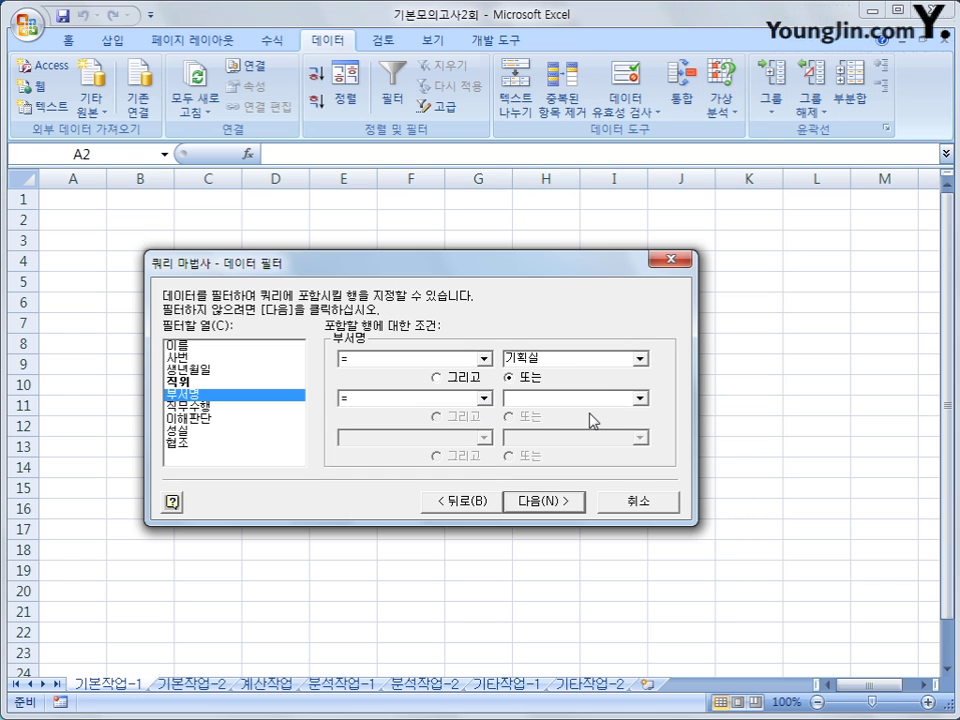
left_click(639, 398)
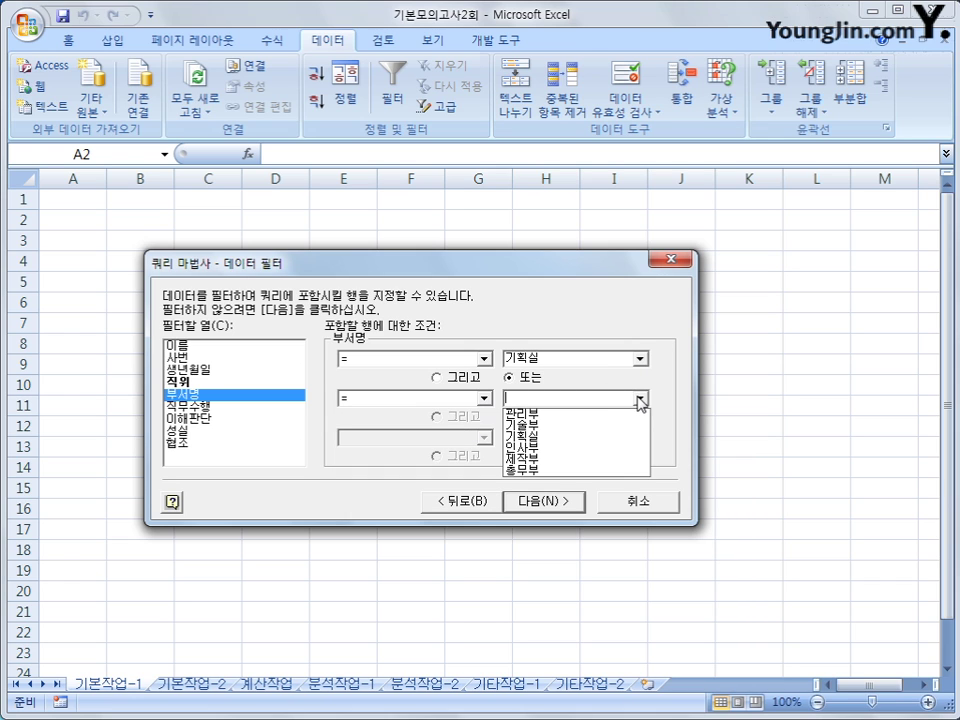
left_click(620, 472)
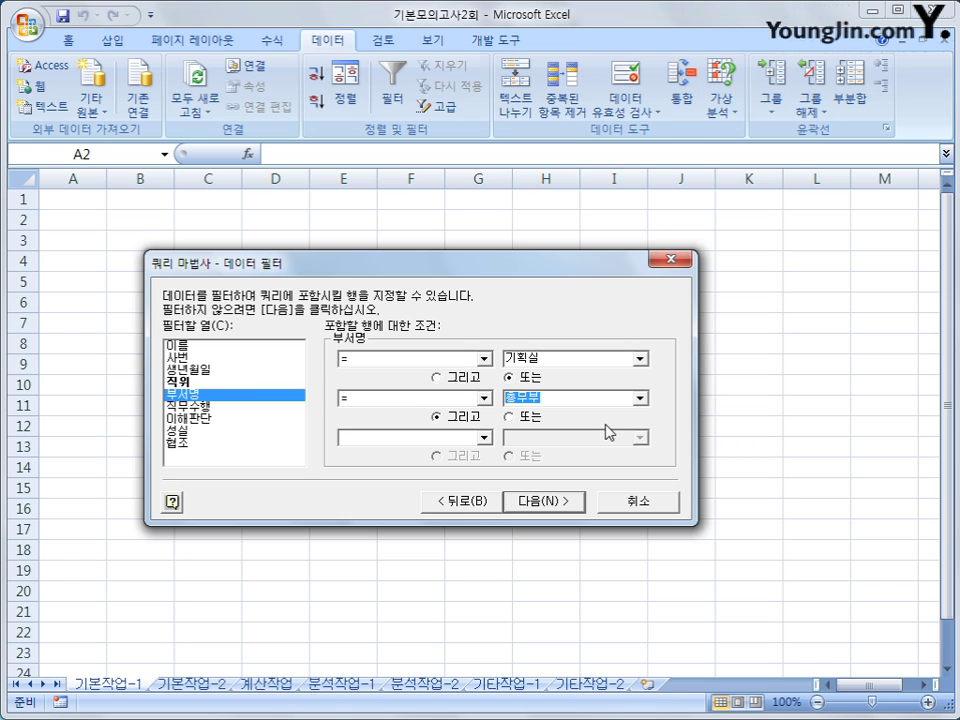
left_click(554, 508)
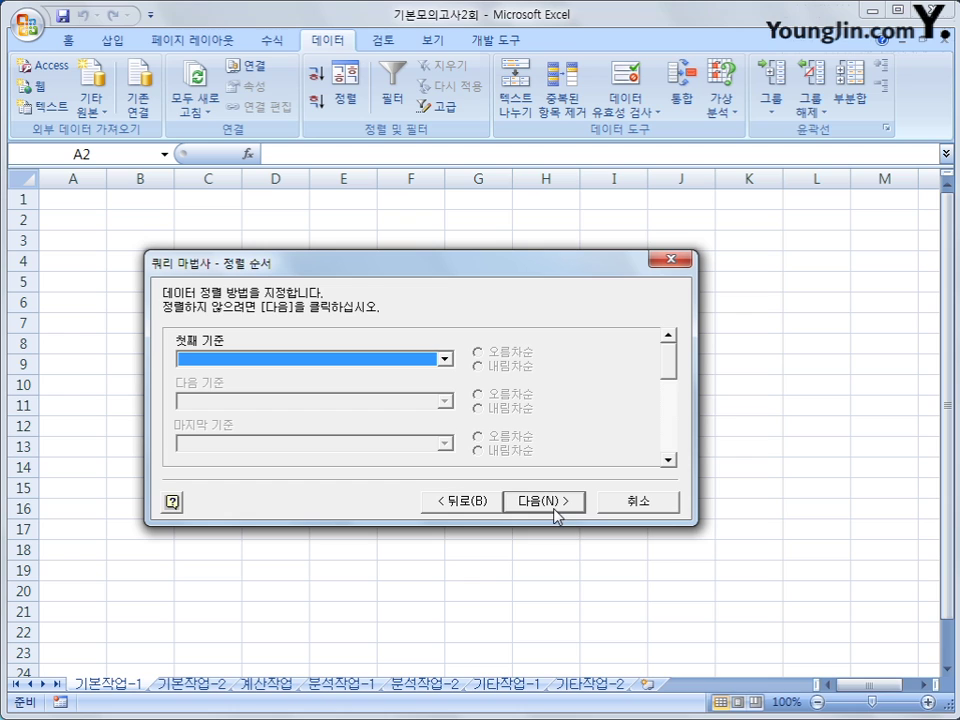
Sort the query by 이름 ascending as the first key and 생년월일 ascending as the second.
left_click(385, 368)
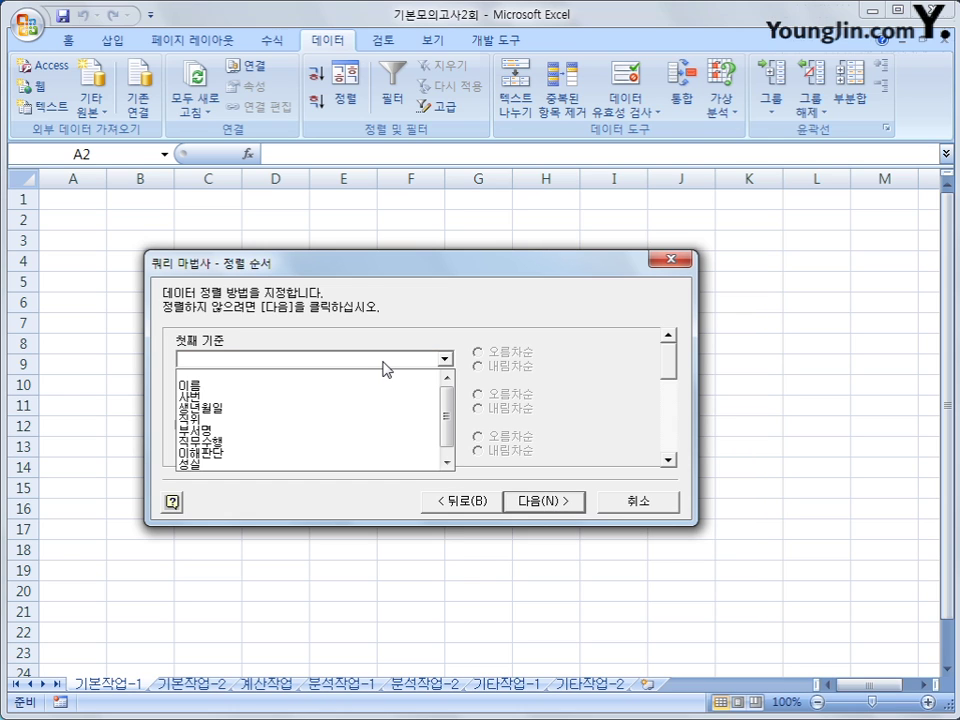
left_click(420, 385)
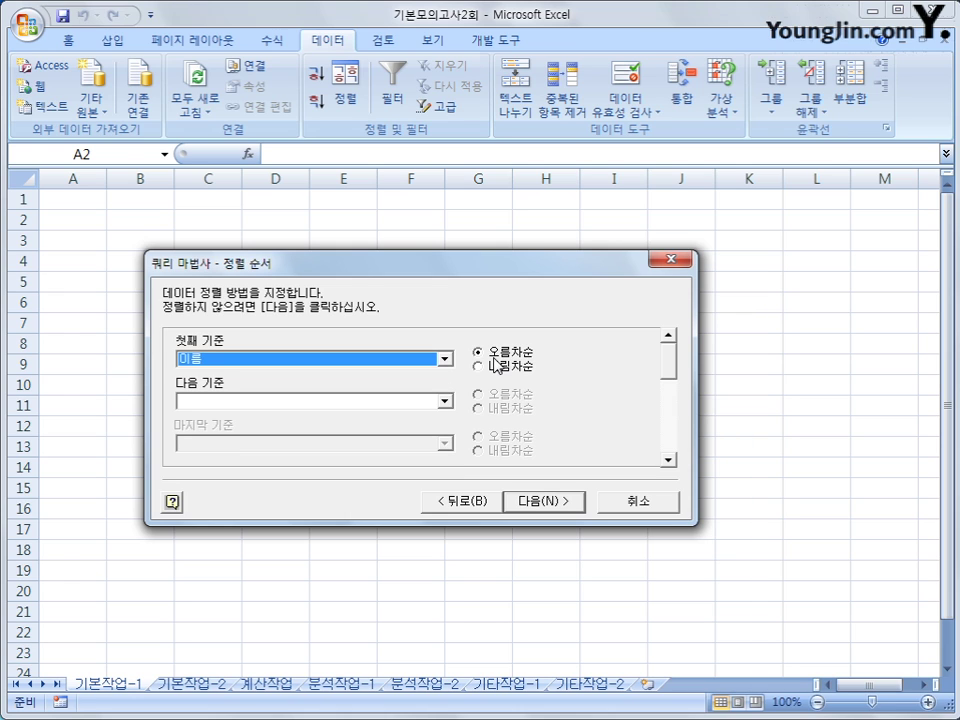
left_click(420, 403)
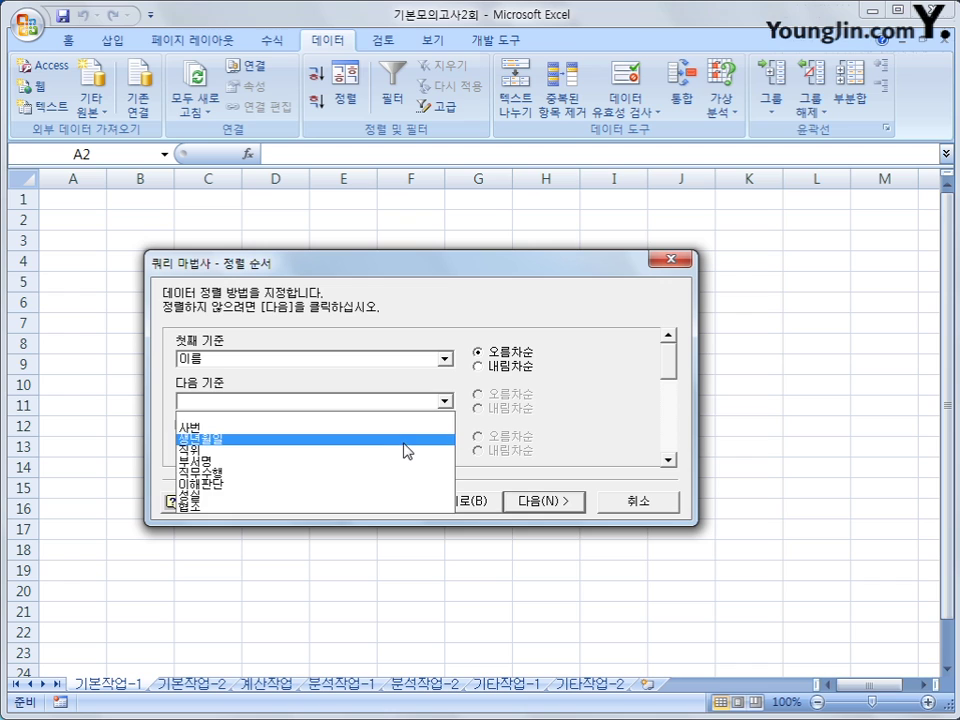
left_click(407, 441)
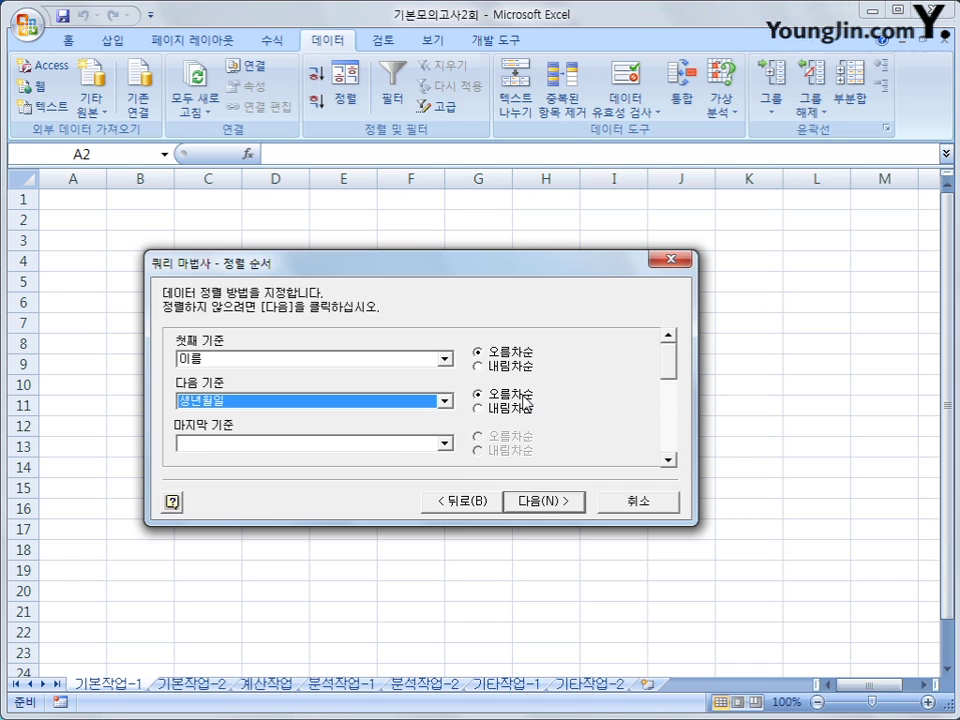
Finish the query wizard by returning the data to Excel as a table in the existing worksheet at cell A2.
left_click(543, 502)
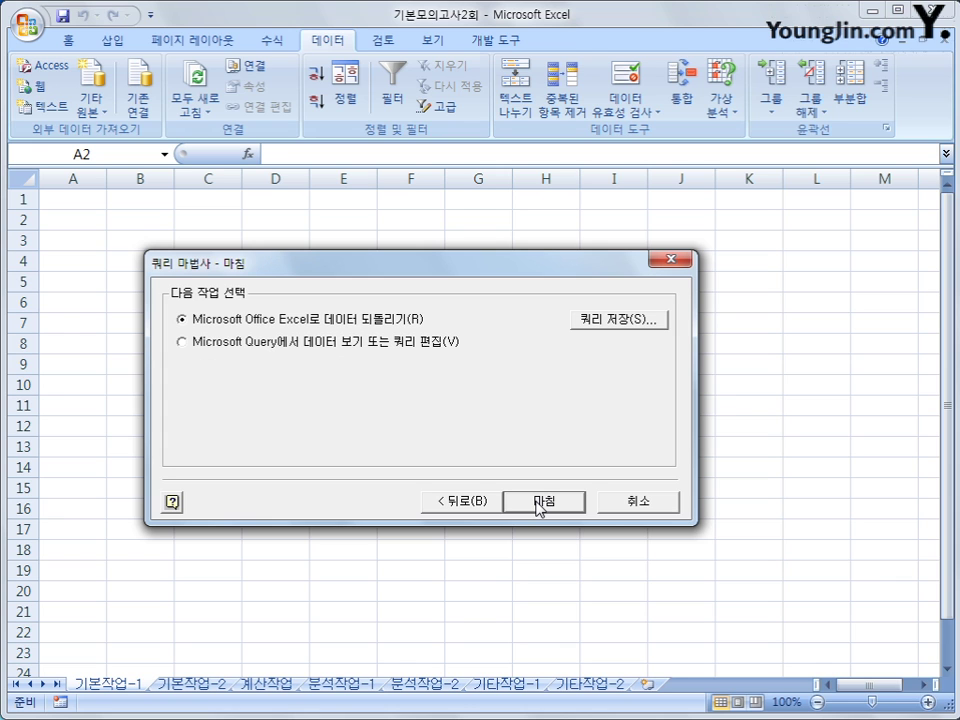
left_click(538, 503)
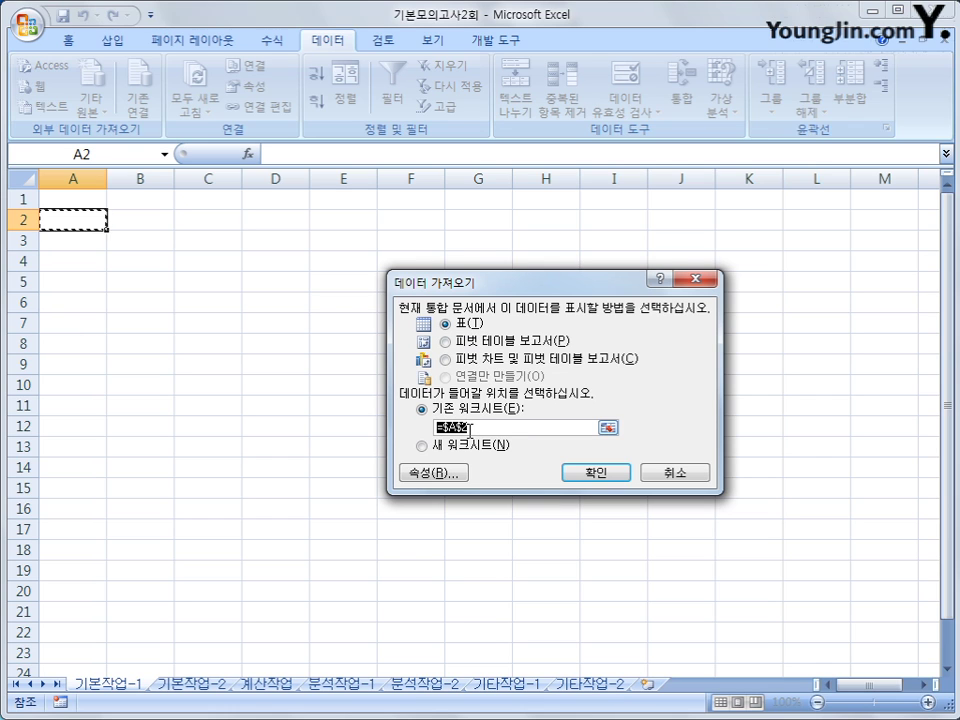
left_click(596, 473)
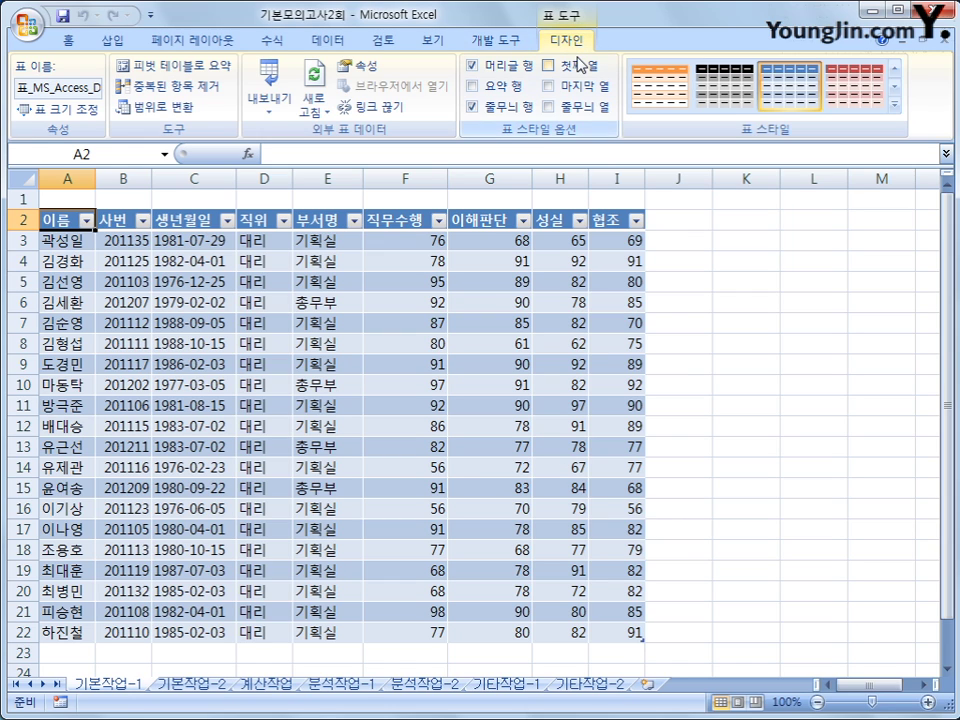
Convert the imported table to a normal range, accepting removal of the query definition.
left_click(170, 110)
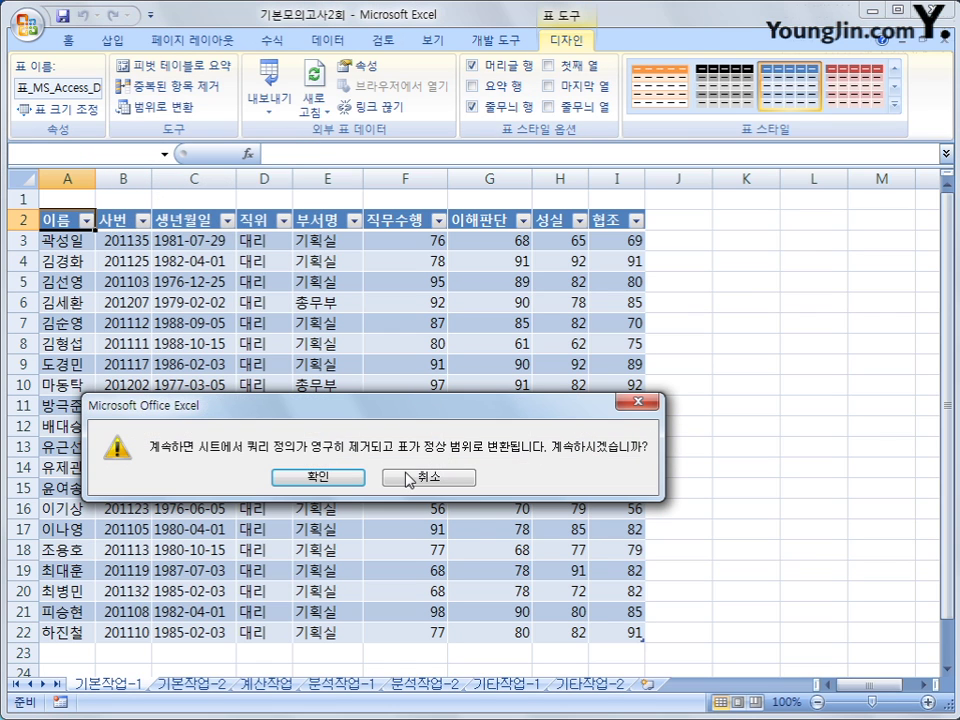
left_click_drag(409, 411, 470, 328)
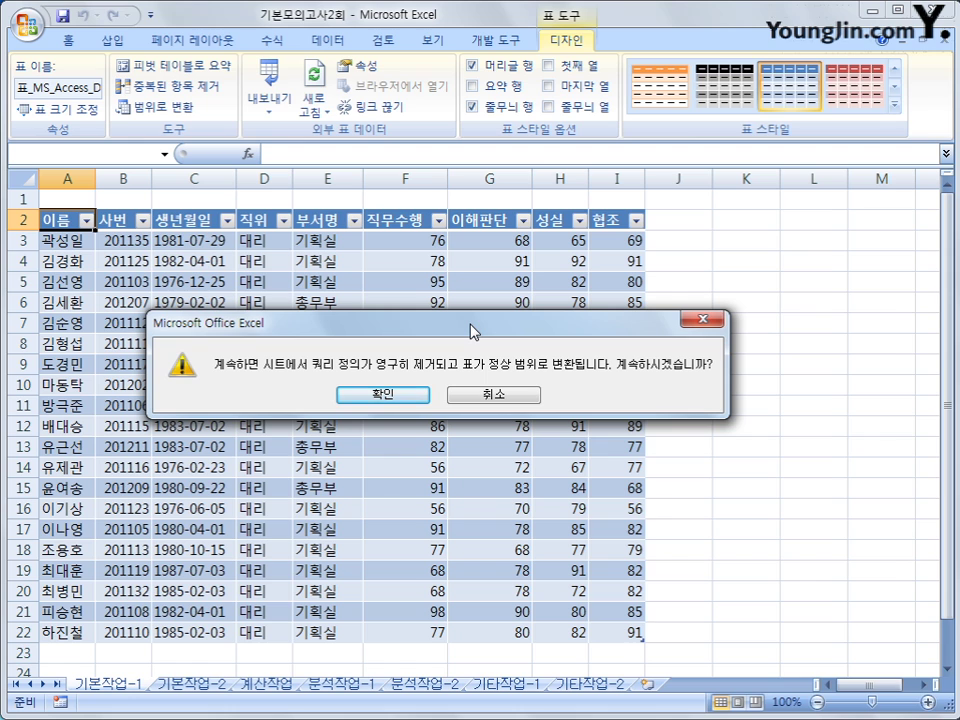
left_click(402, 396)
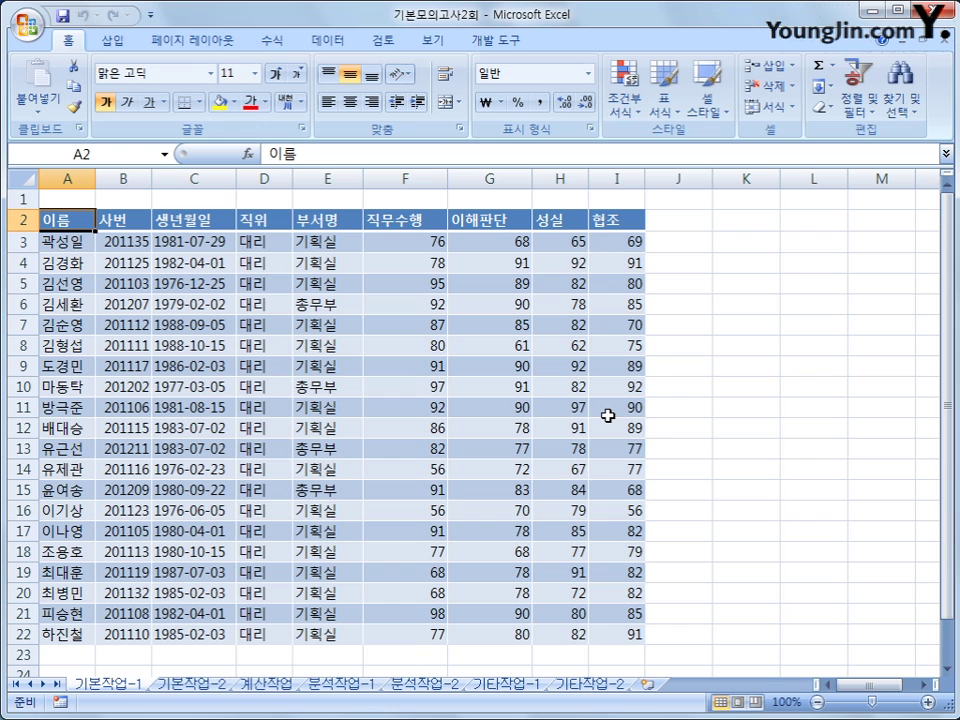
Go to the 기본작업-2 sheet and examine the data range A2:I20 and the free cells A27 and A22 below it.
left_click(222, 688)
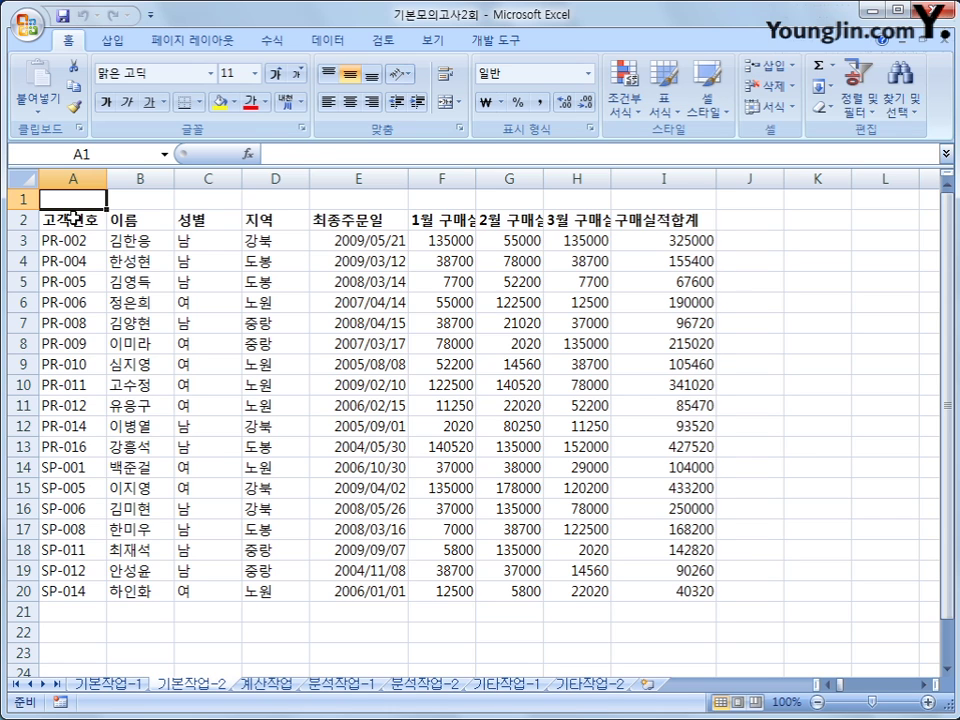
left_click_drag(75, 217, 697, 589)
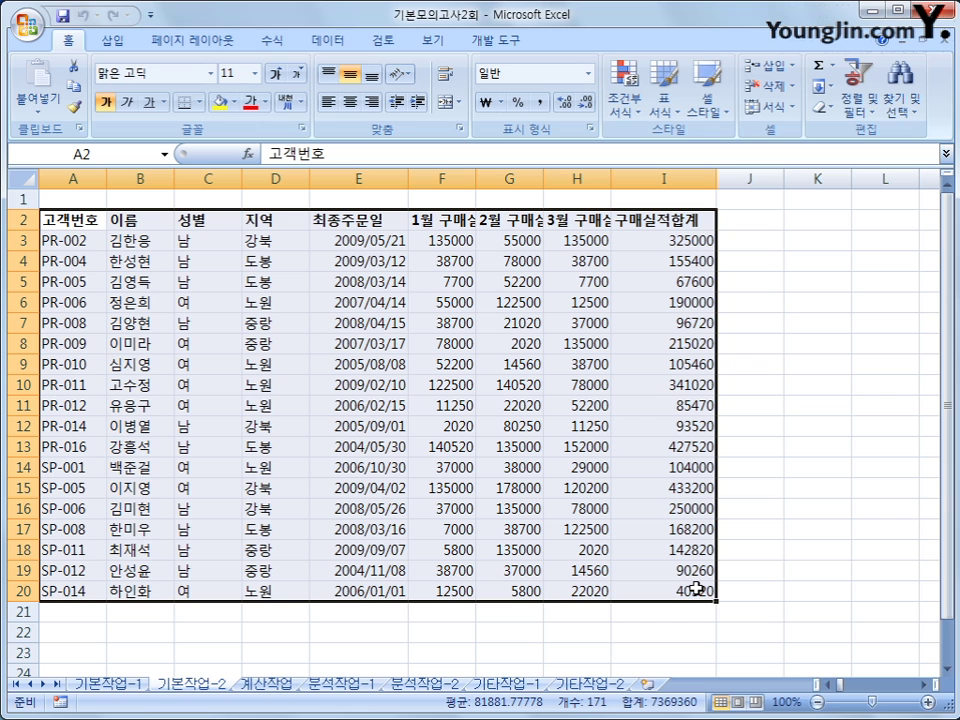
scroll(660, 590, "down", 4)
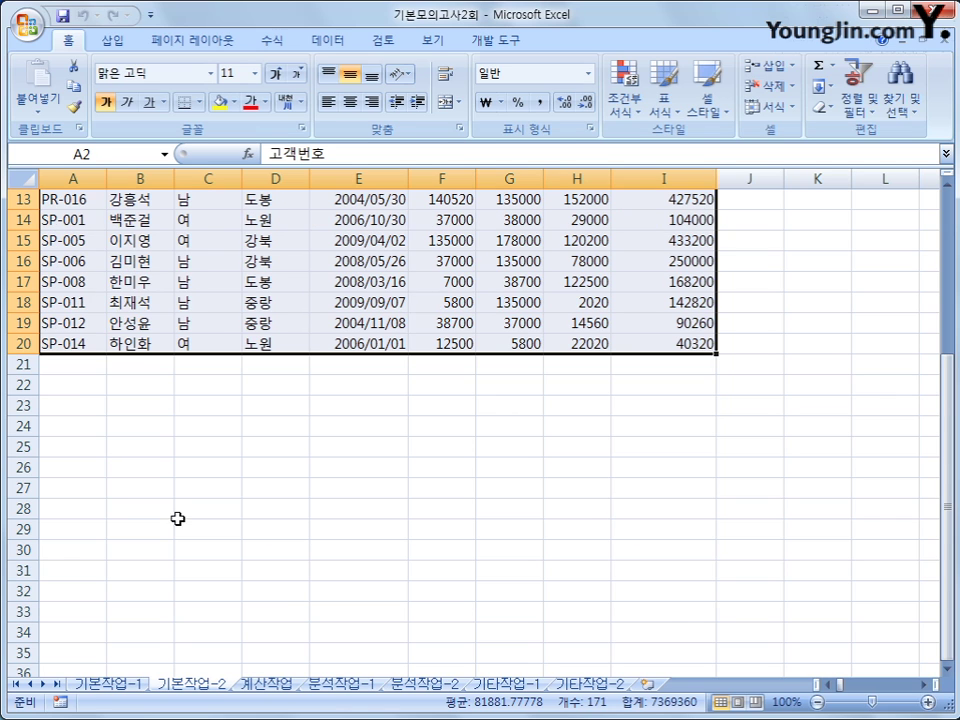
left_click(88, 489)
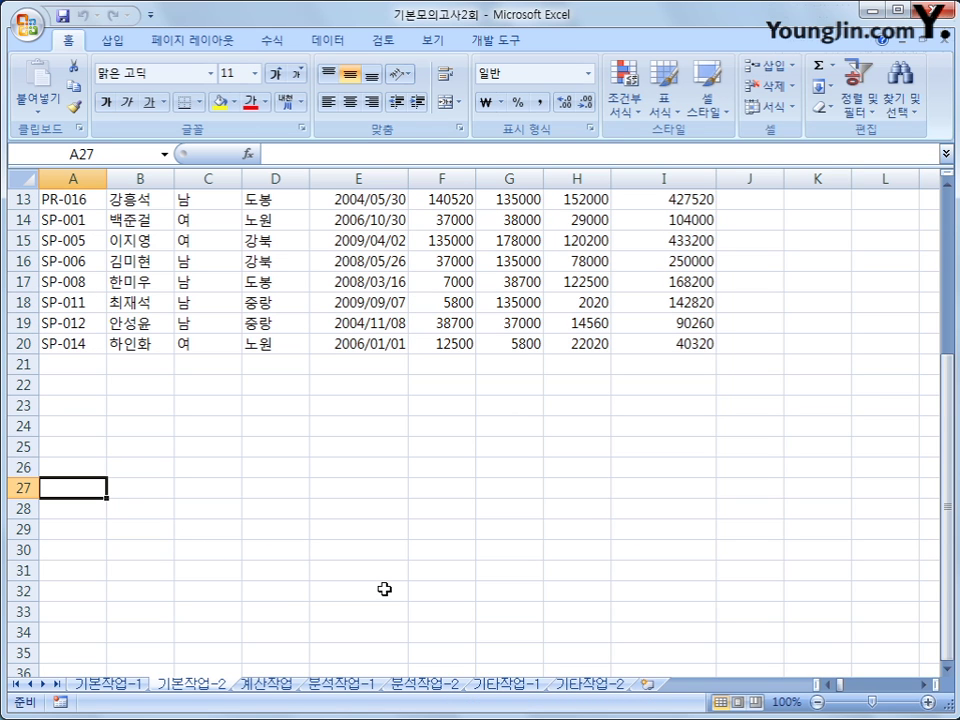
scroll(279, 544, "up", 2)
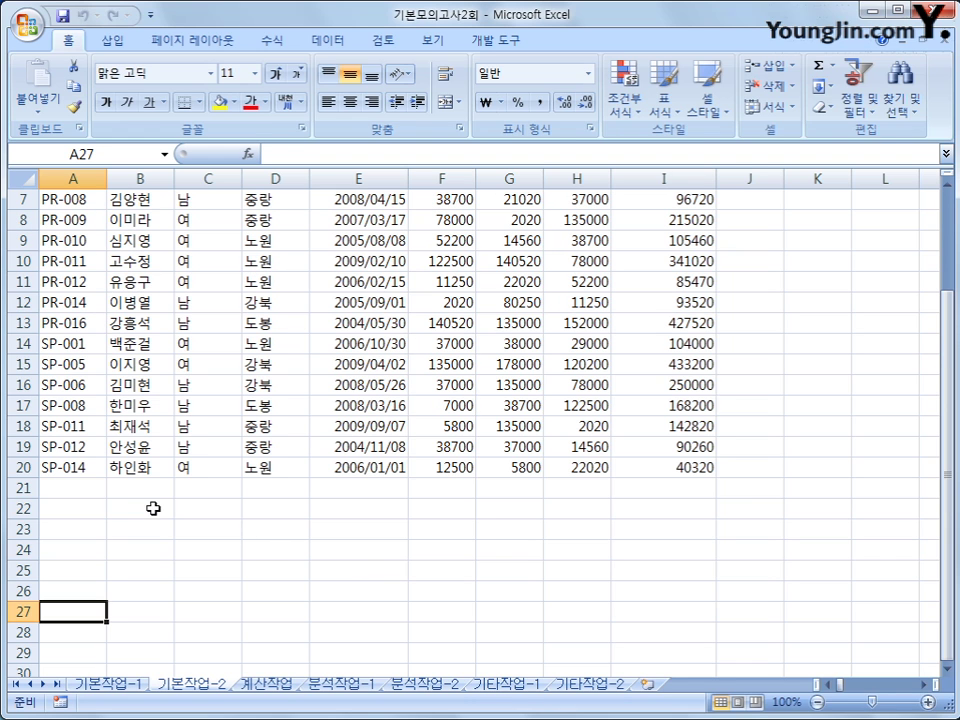
left_click(93, 510)
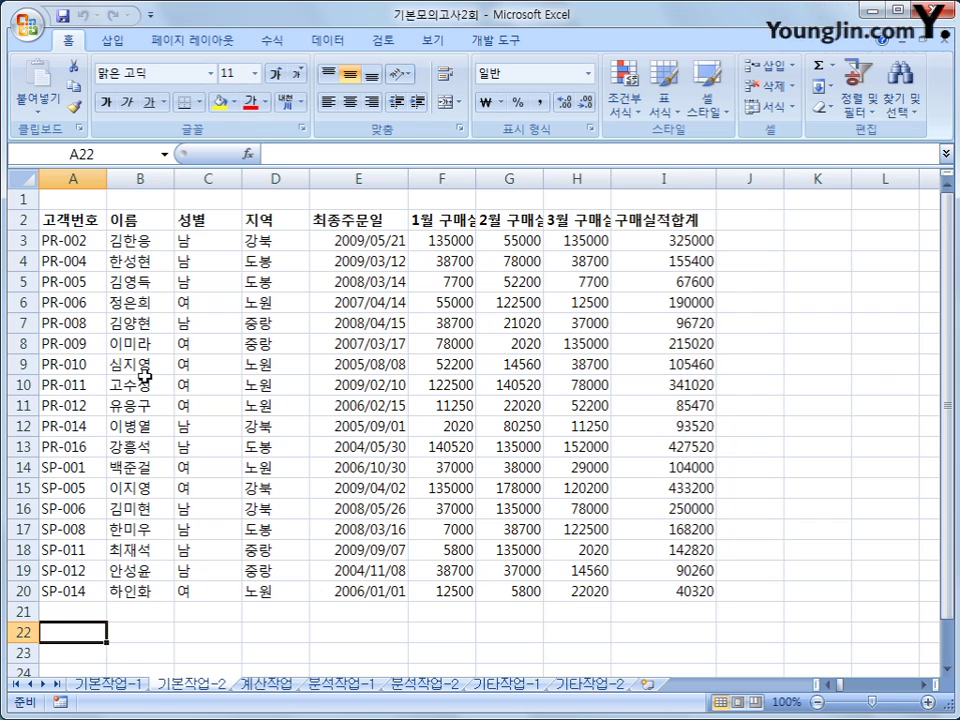
Copy the 지역 heading and a 노원 entry from its column into A22:A23 as criteria.
left_click(262, 218)
left_click(266, 308, "ctrl")
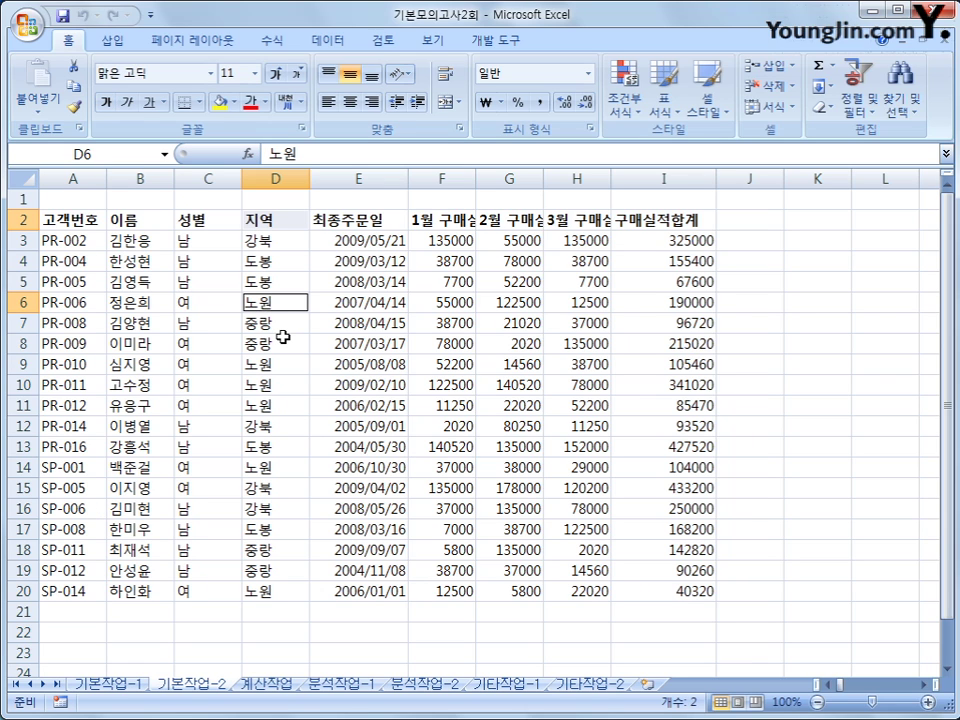
key("ctrl+c")
scroll(270, 370, "down", 3)
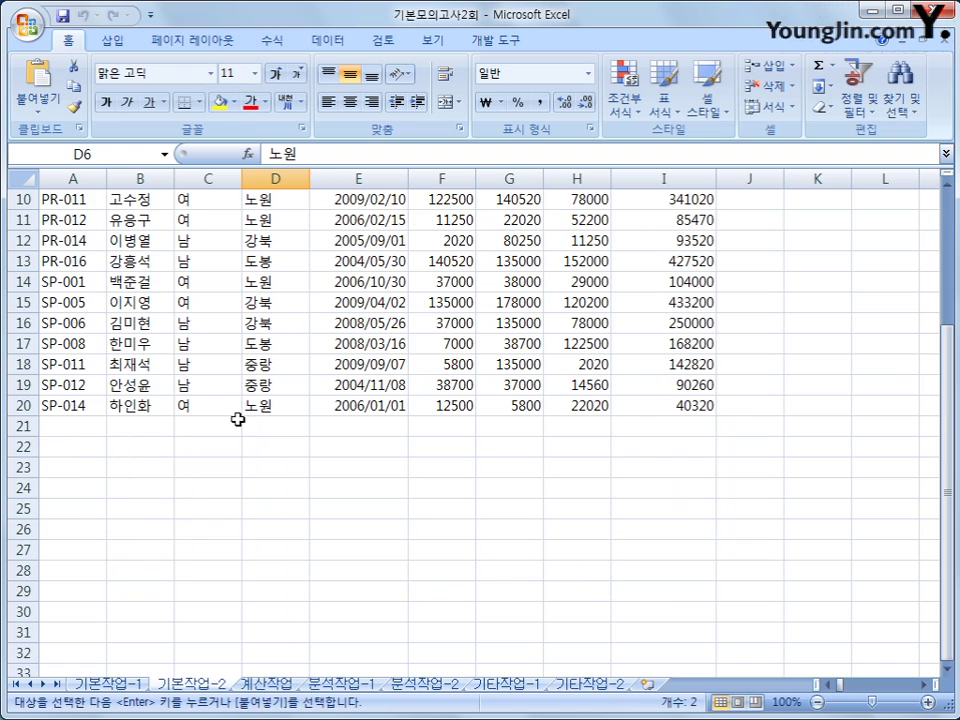
left_click(66, 452)
key("ctrl+v")
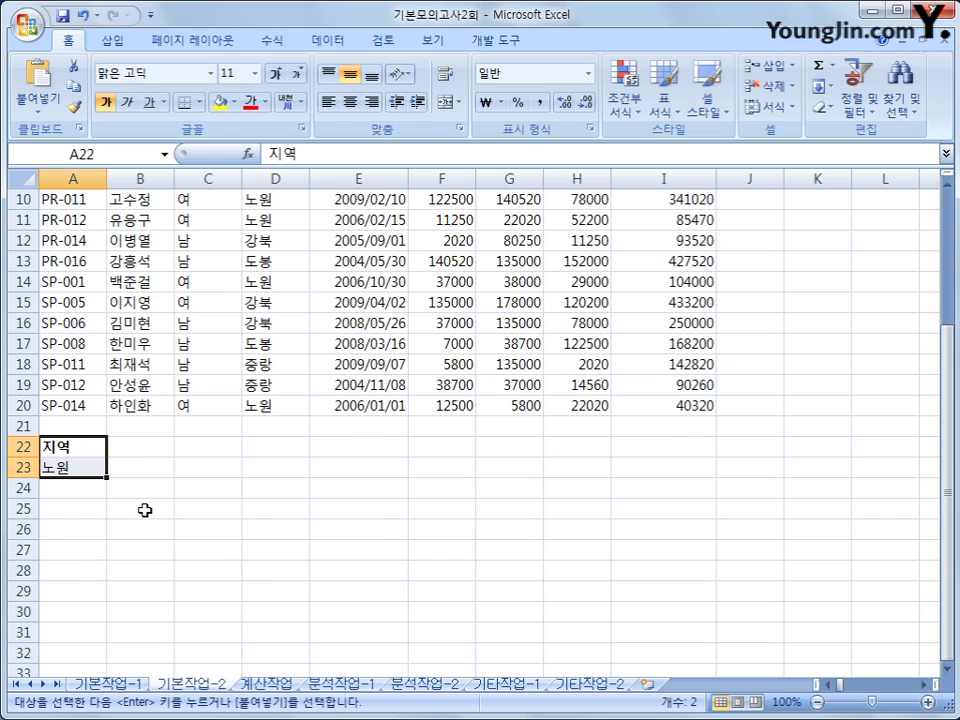
Copy the 구매실적합계 heading into B22 and C22, and autofit the width of column B.
scroll(145, 510, "up", 3)
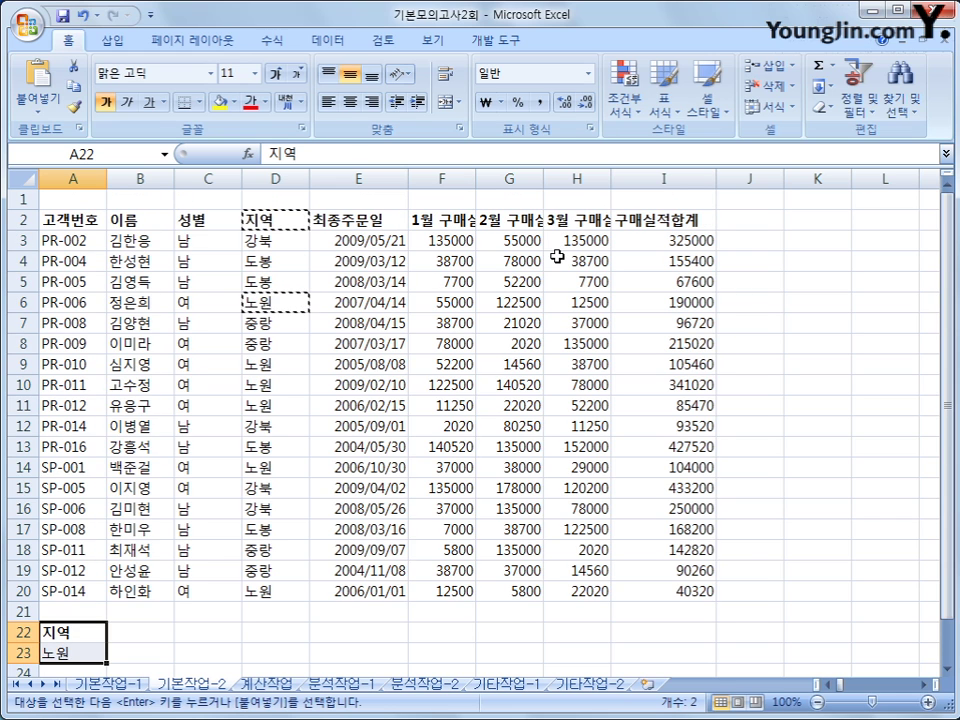
left_click(632, 215)
key("ctrl+c")
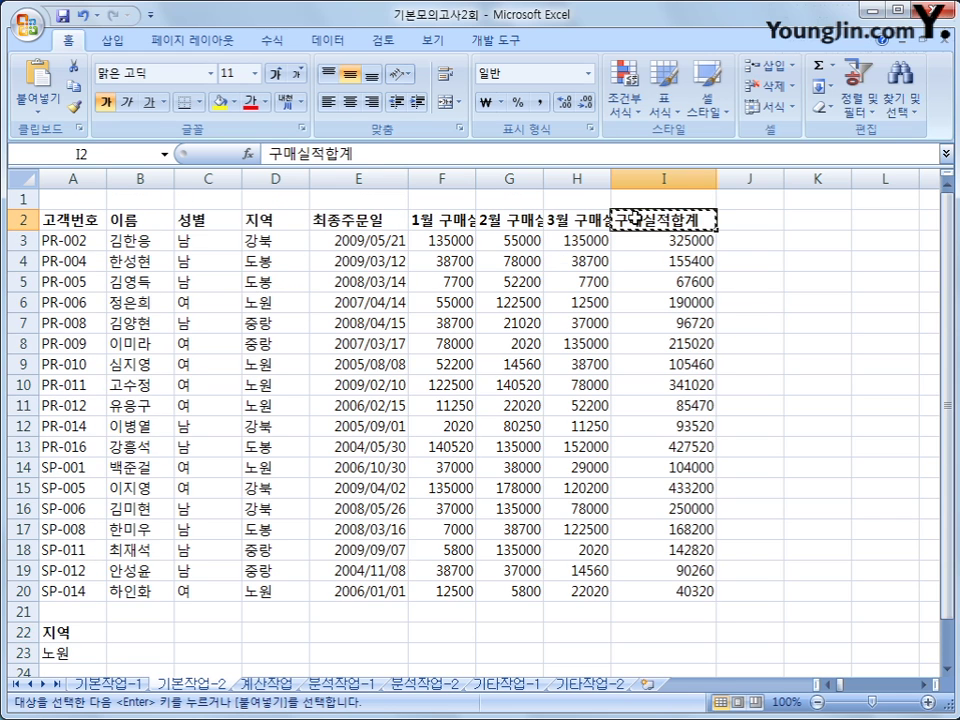
left_click(150, 632)
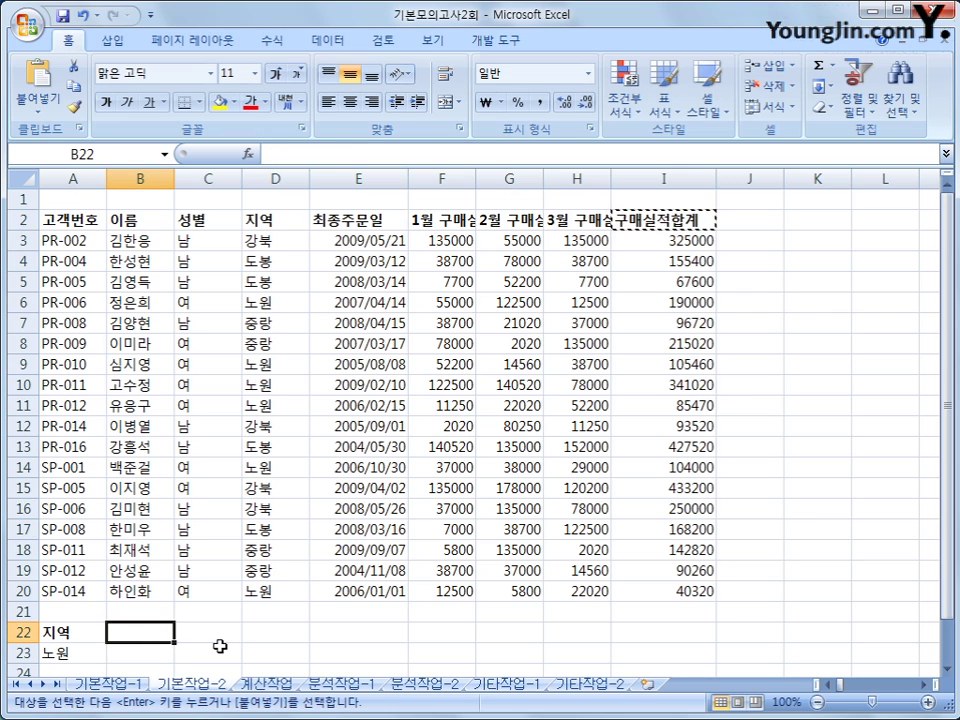
key("ctrl+v")
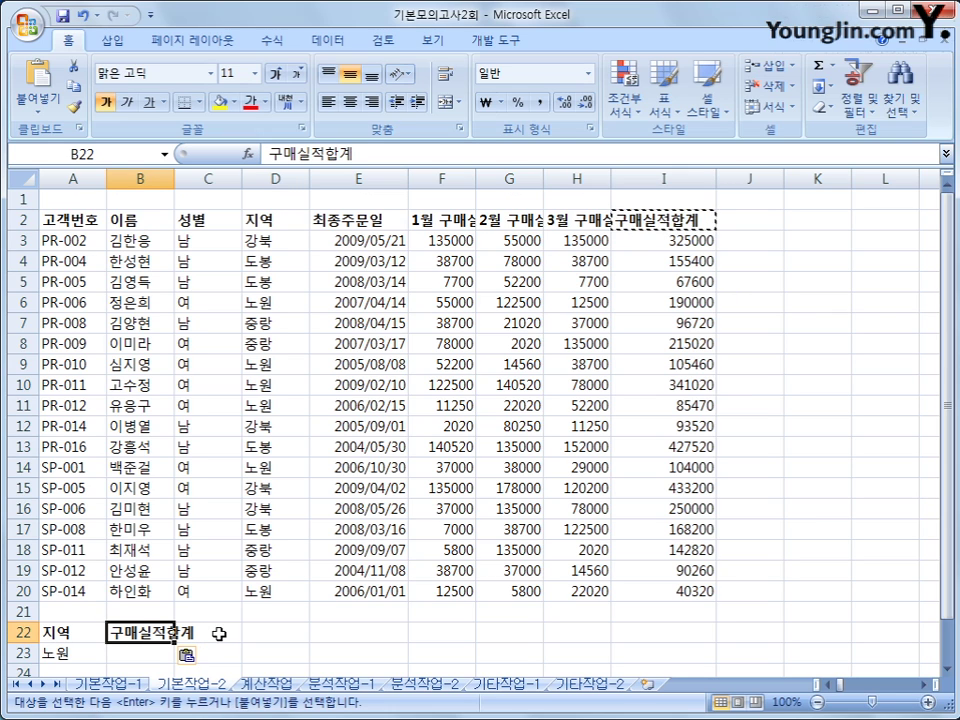
key("Tab")
key("ctrl+v")
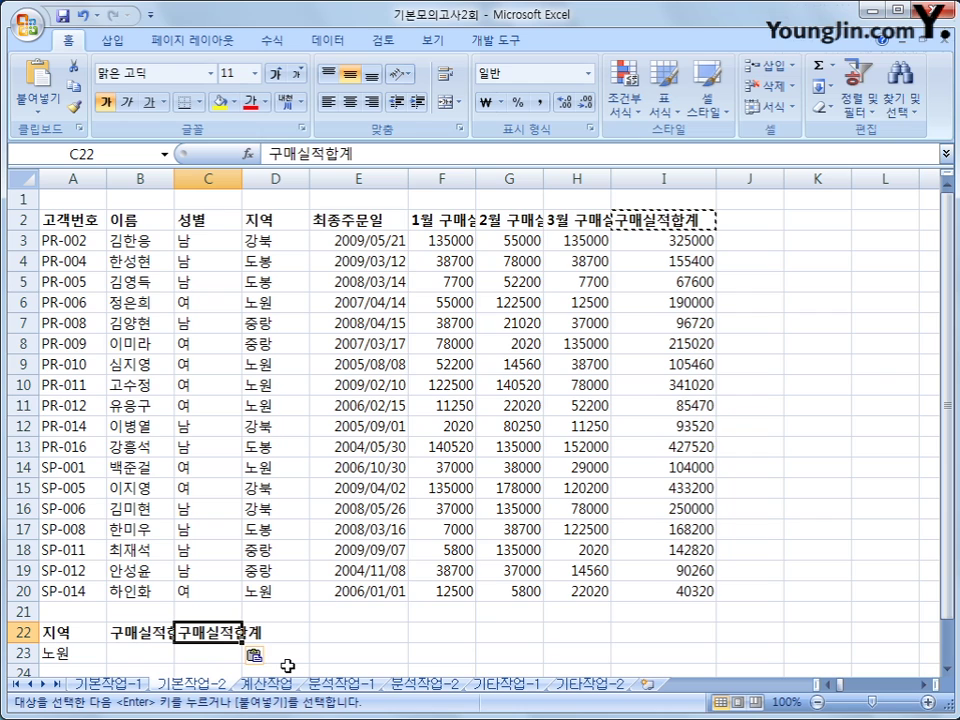
left_click(163, 658)
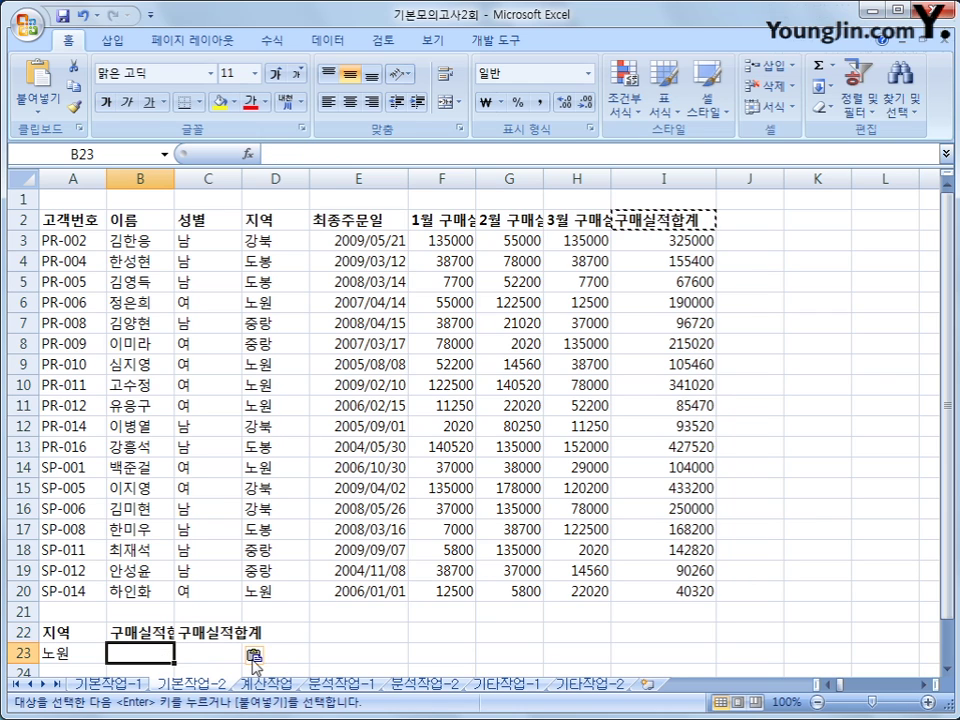
double_click(175, 170)
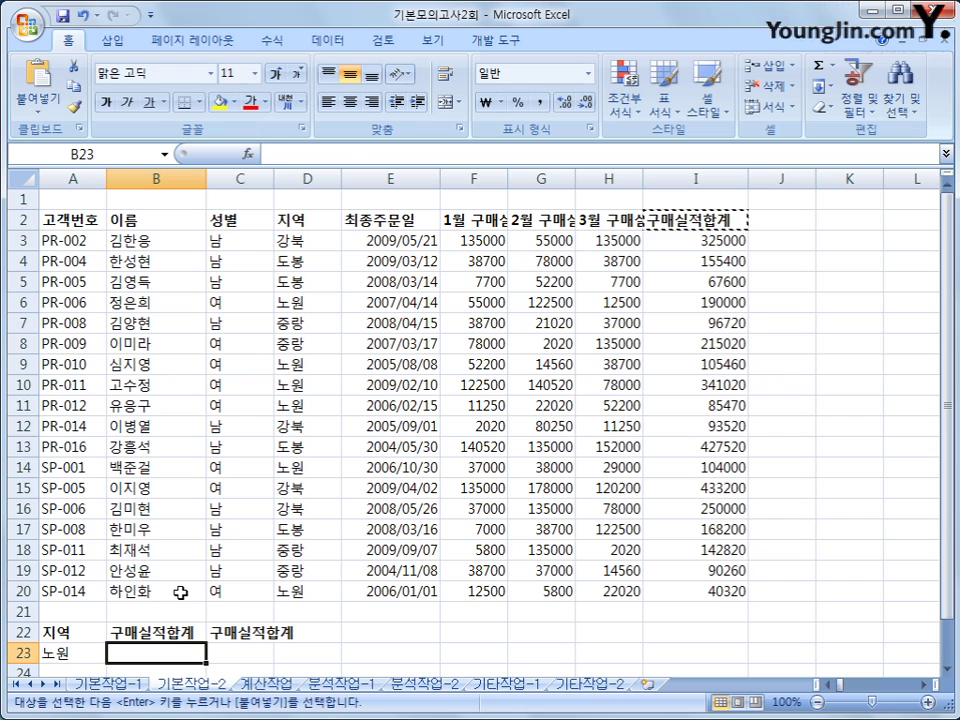
Examine the criteria headings in A22:C22 and the entry cells A23 and B23 beneath them.
left_click(172, 640)
left_click(220, 634)
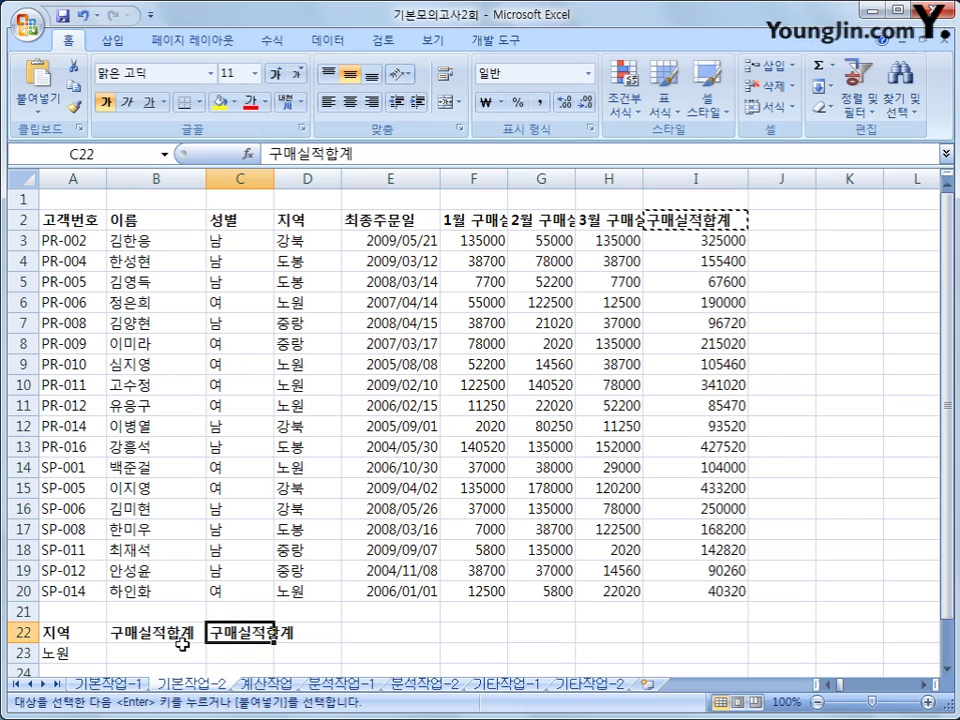
left_click(185, 634)
left_click(222, 634)
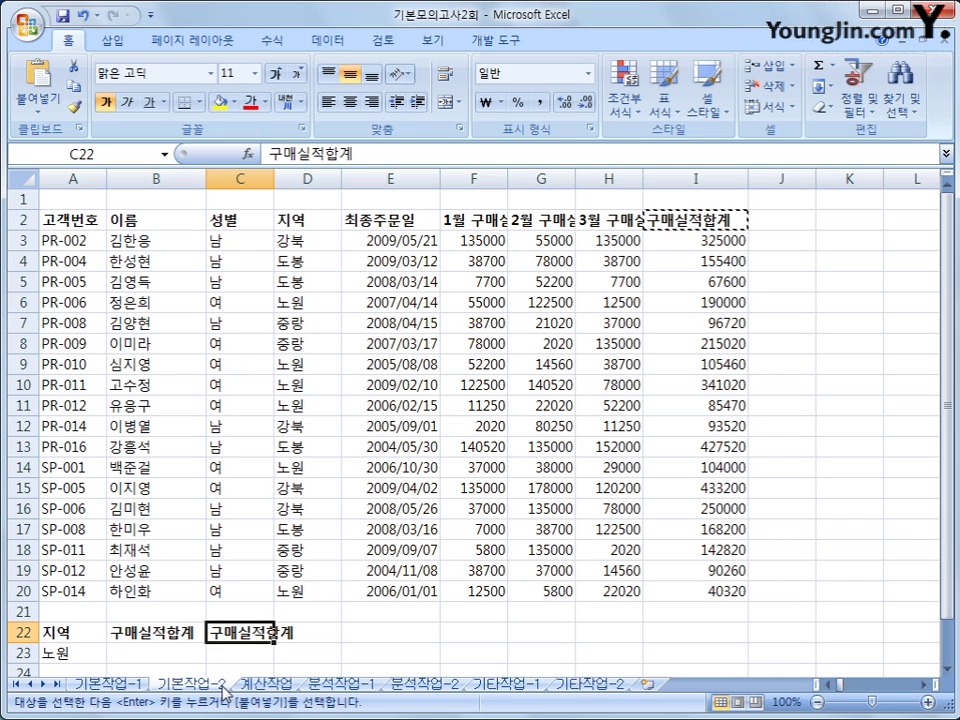
left_click(200, 651)
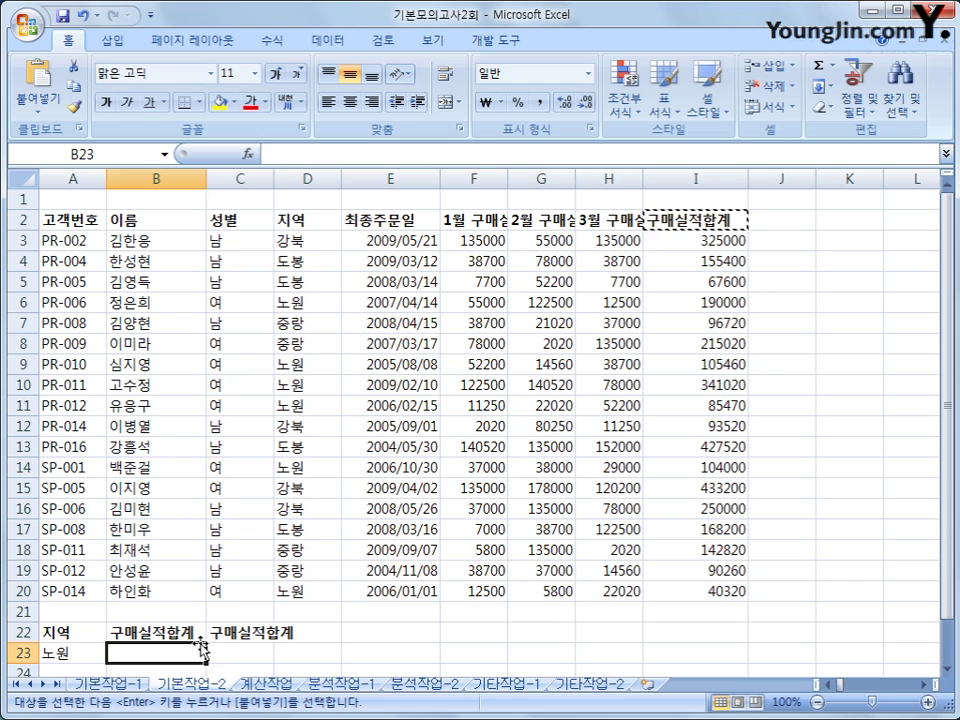
left_click(62, 633)
left_click(76, 661)
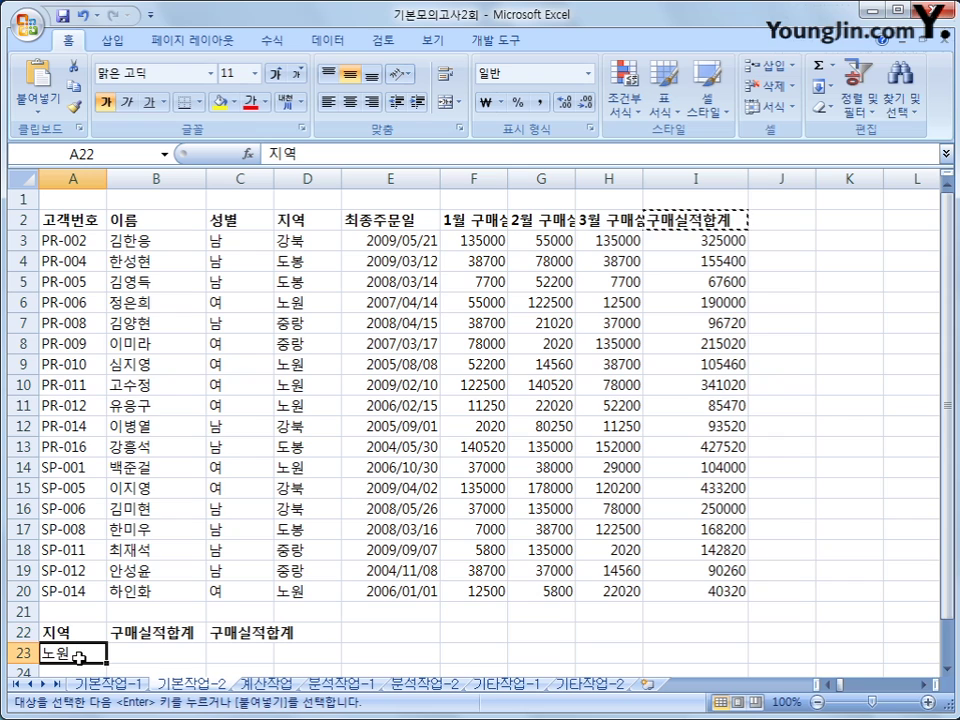
left_click(150, 655)
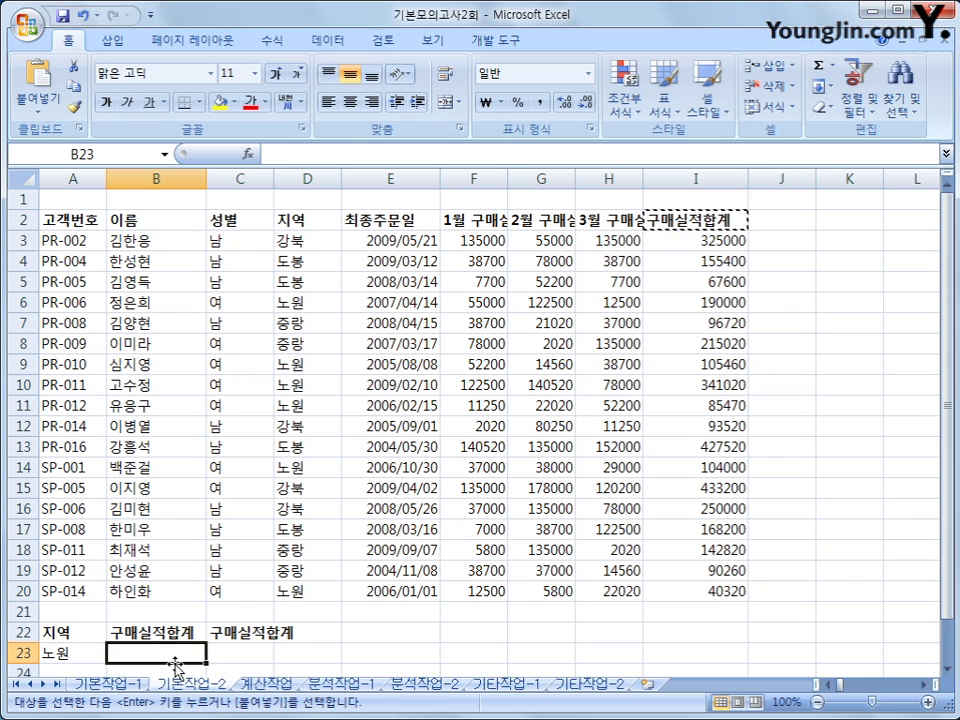
Move the two 구매실적합계 headings from B22:C22 to C22:D22, freeing B22 for another criterion.
left_click(160, 632)
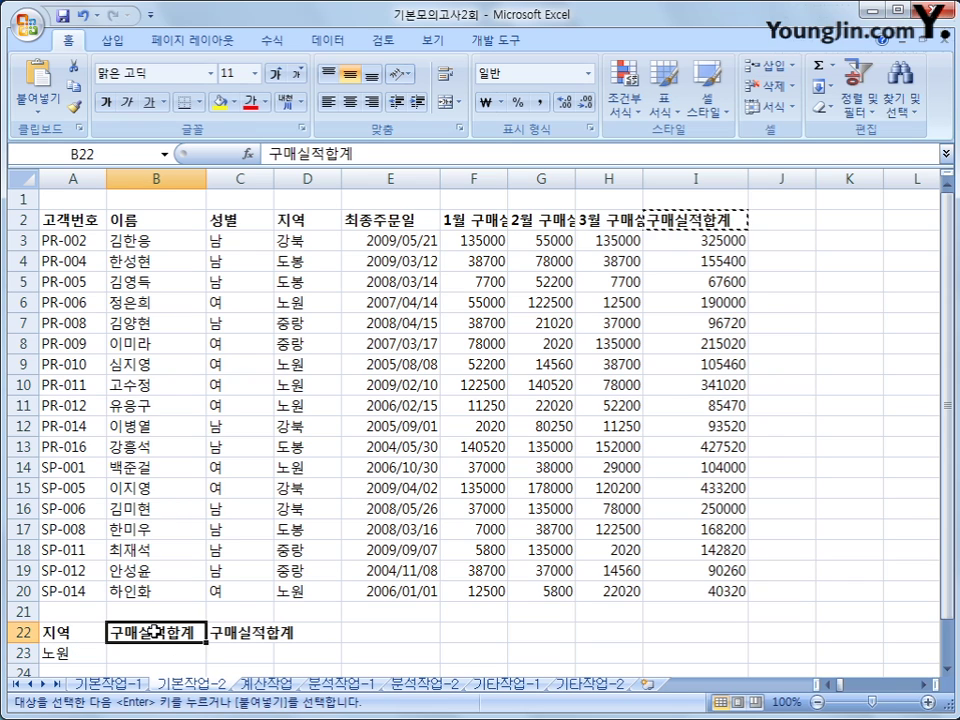
left_click_drag(160, 632, 306, 632)
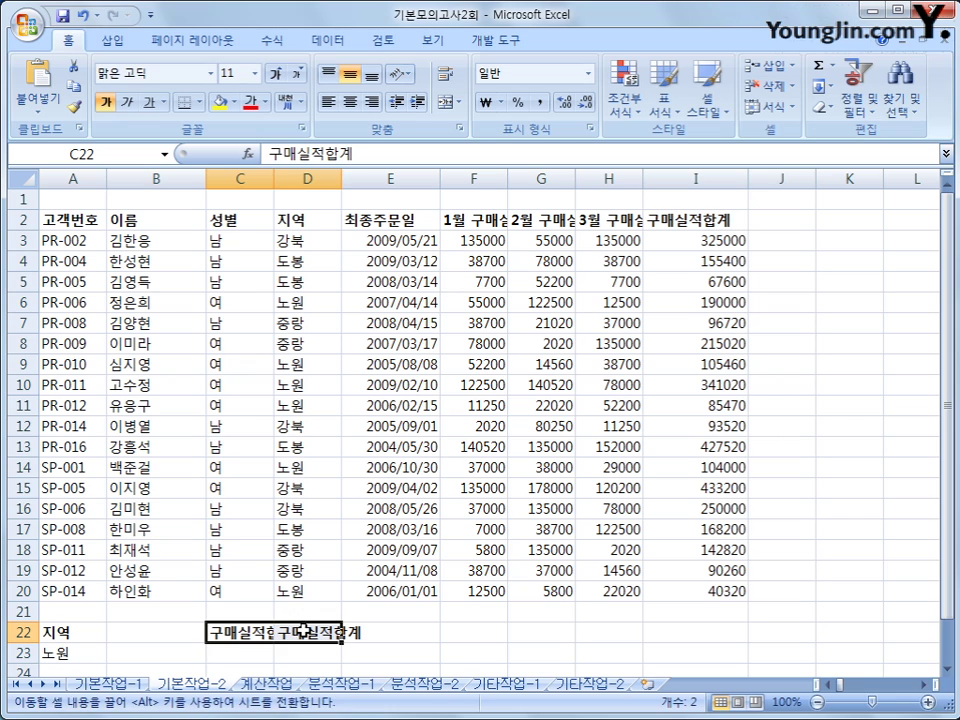
left_click(150, 632)
Copy the 성별 heading and a 여 entry from its column into B22:B23, and autofit the width of column C.
left_click(257, 218)
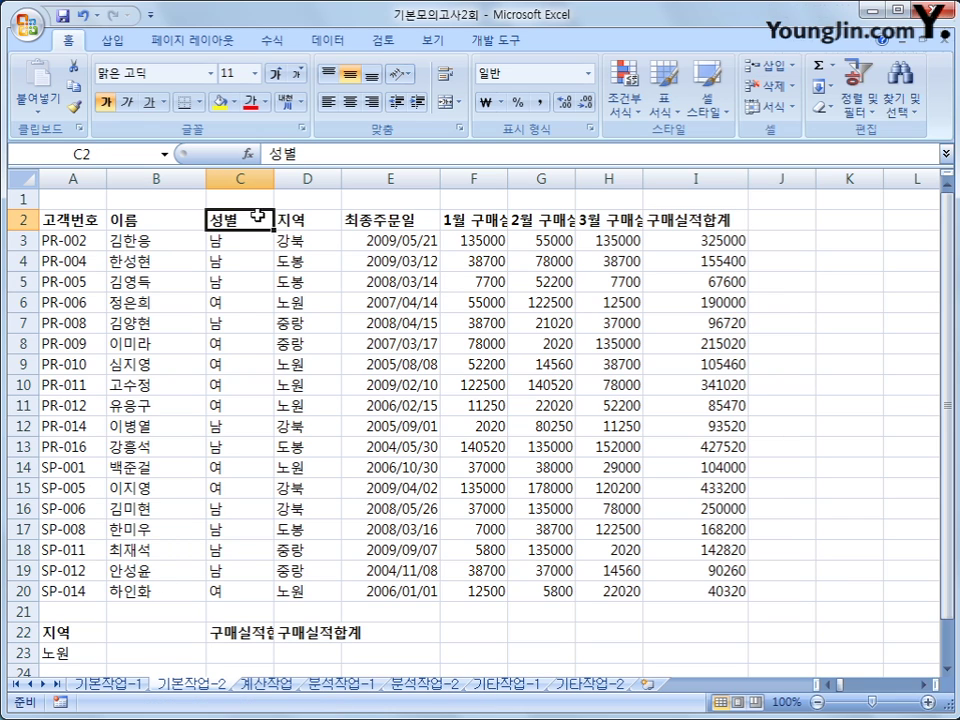
left_click(240, 308, "ctrl")
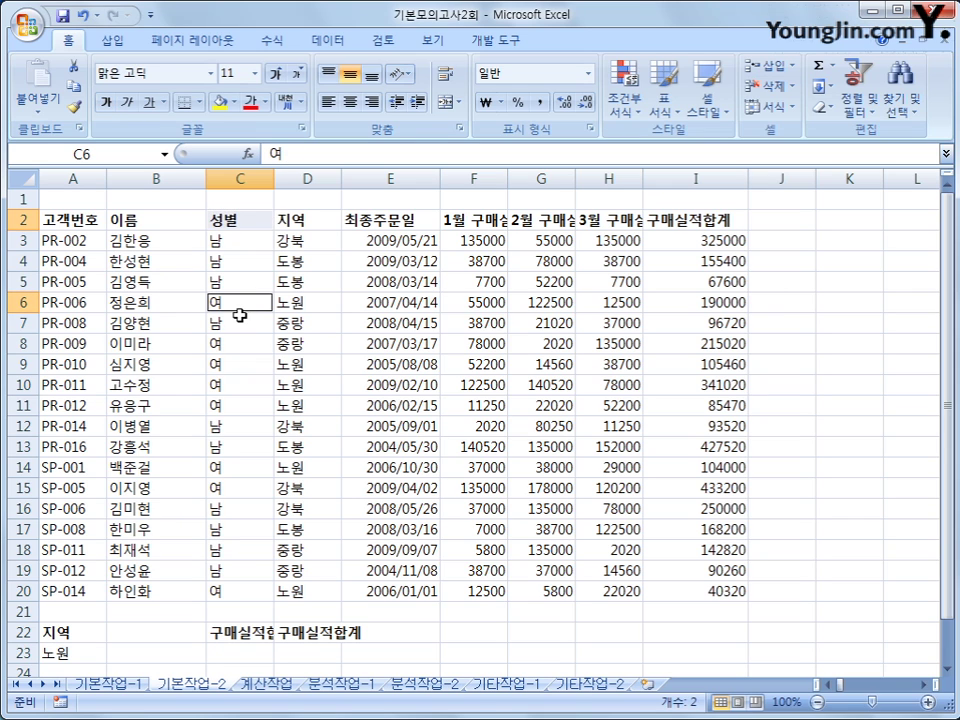
key("ctrl+c")
left_click(150, 632)
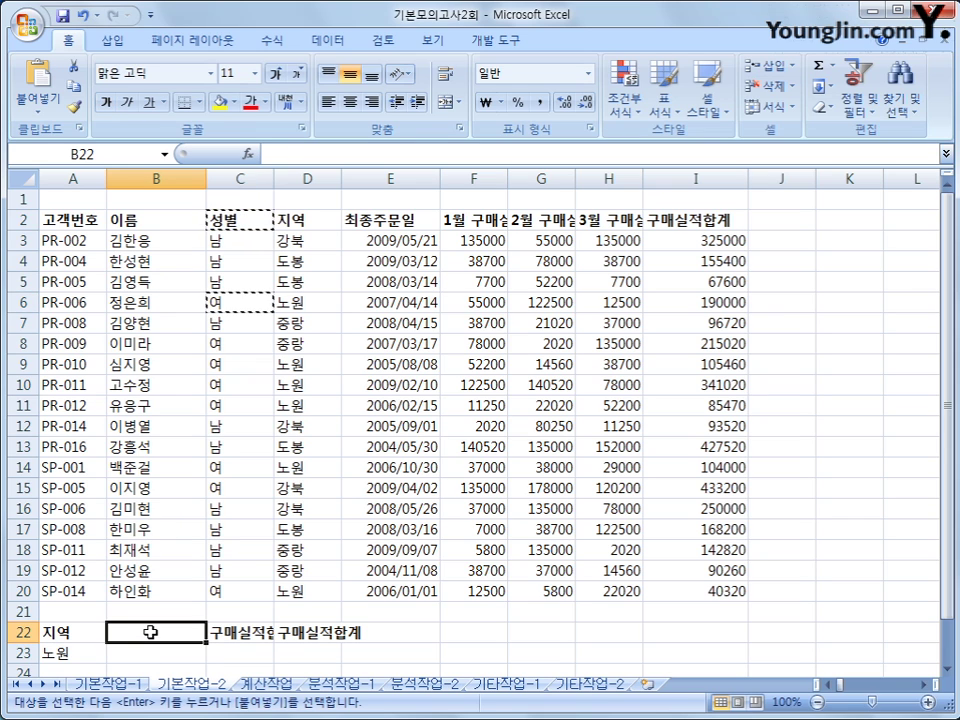
key("ctrl+v")
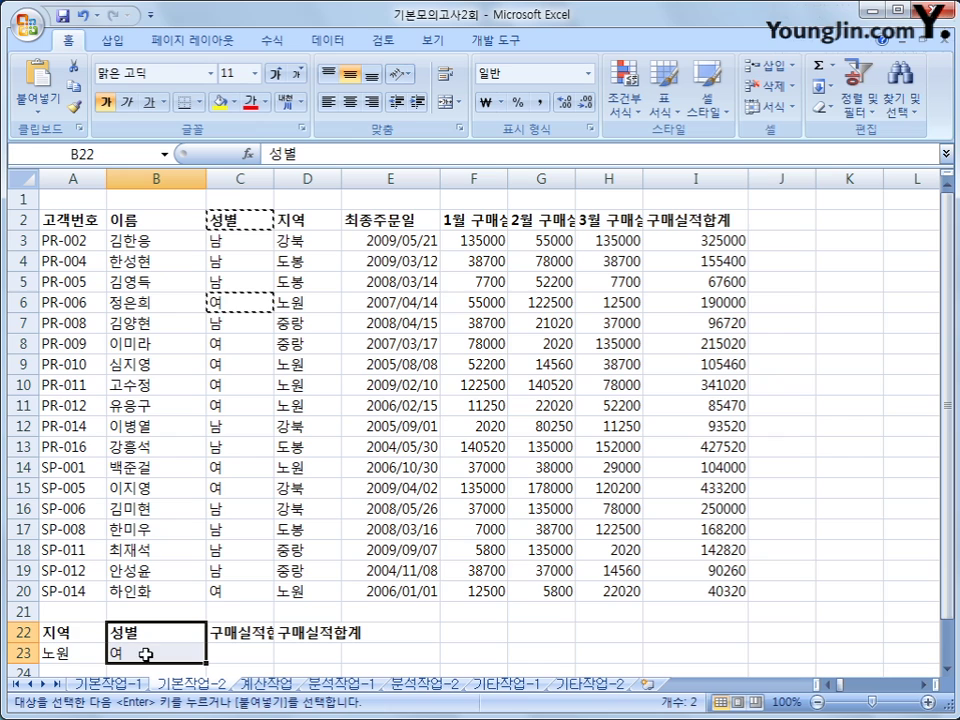
double_click(268, 190)
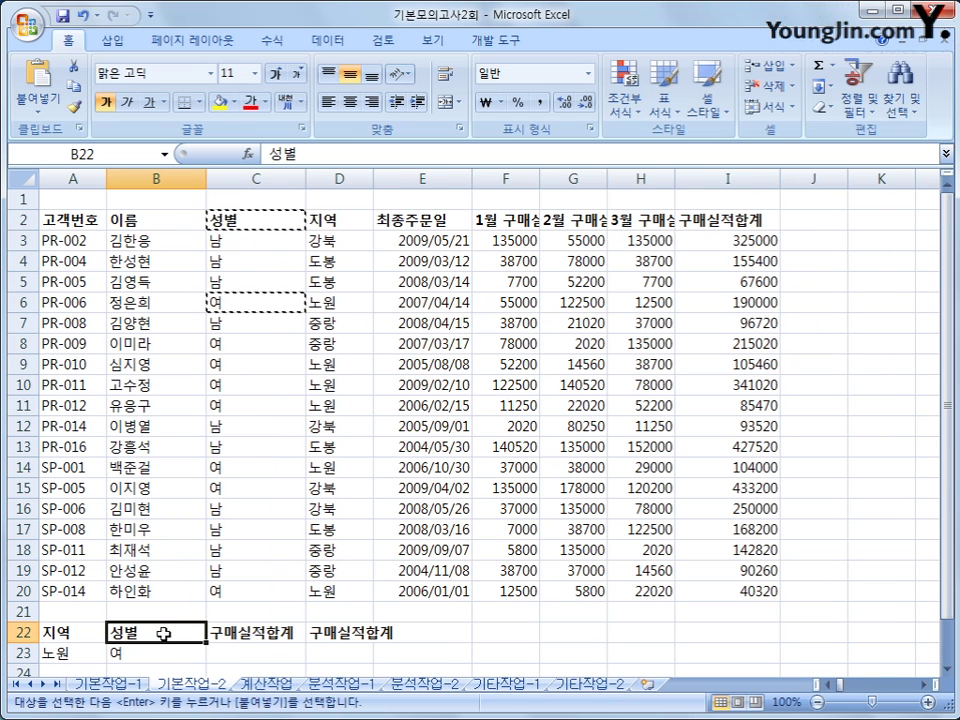
left_click(133, 649)
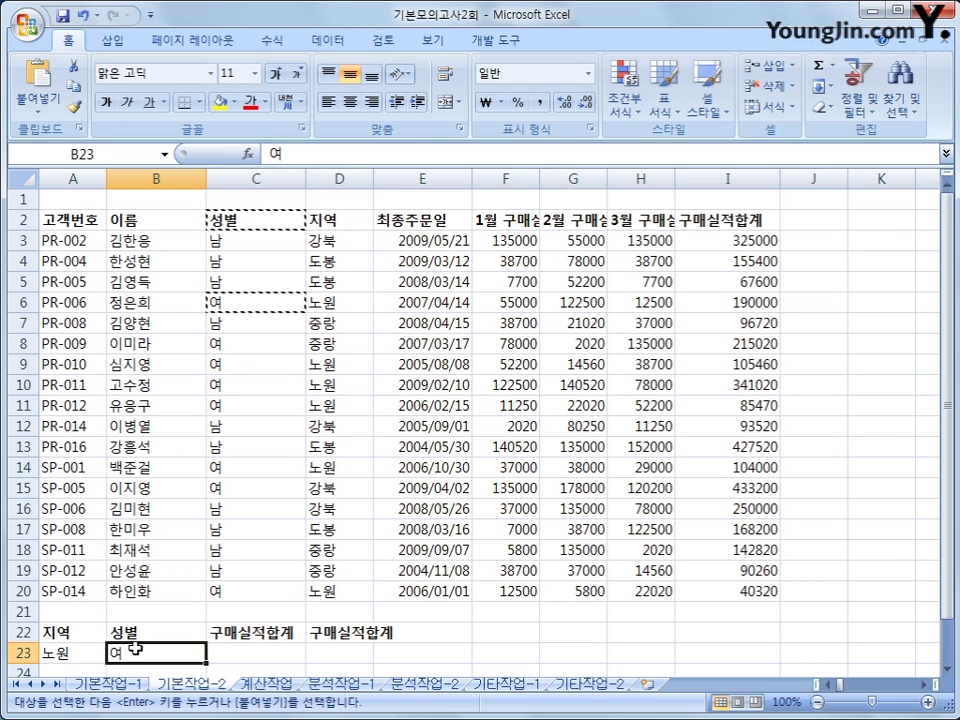
Enter the condition >=100000 in C23 under the first 구매실적합계 criteria heading.
left_click(250, 650)
scroll(272, 650, "down", 2)
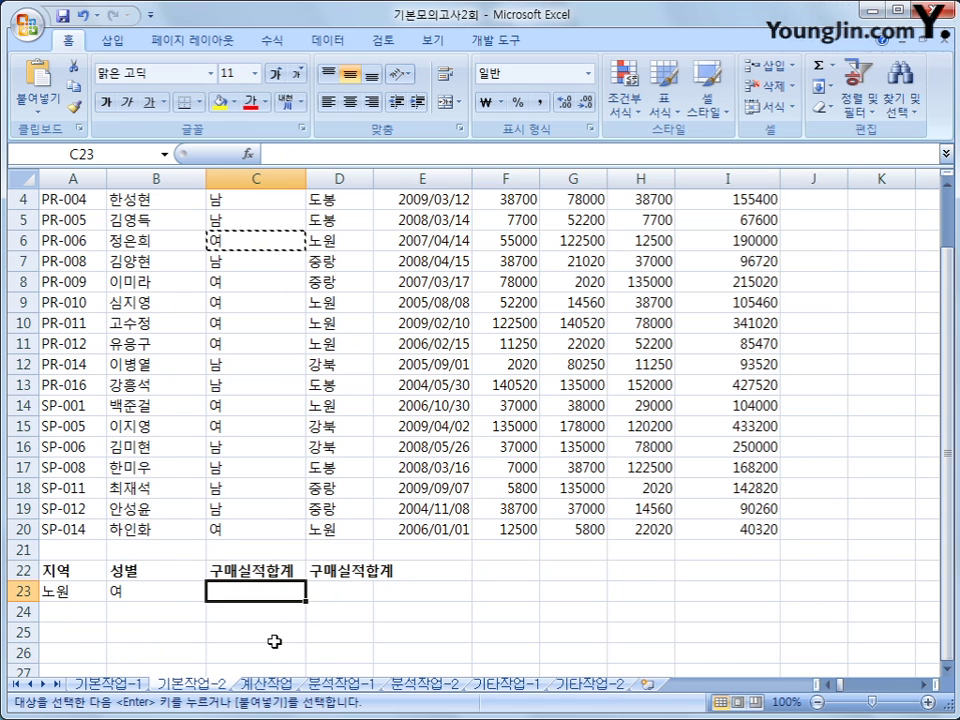
type(">")
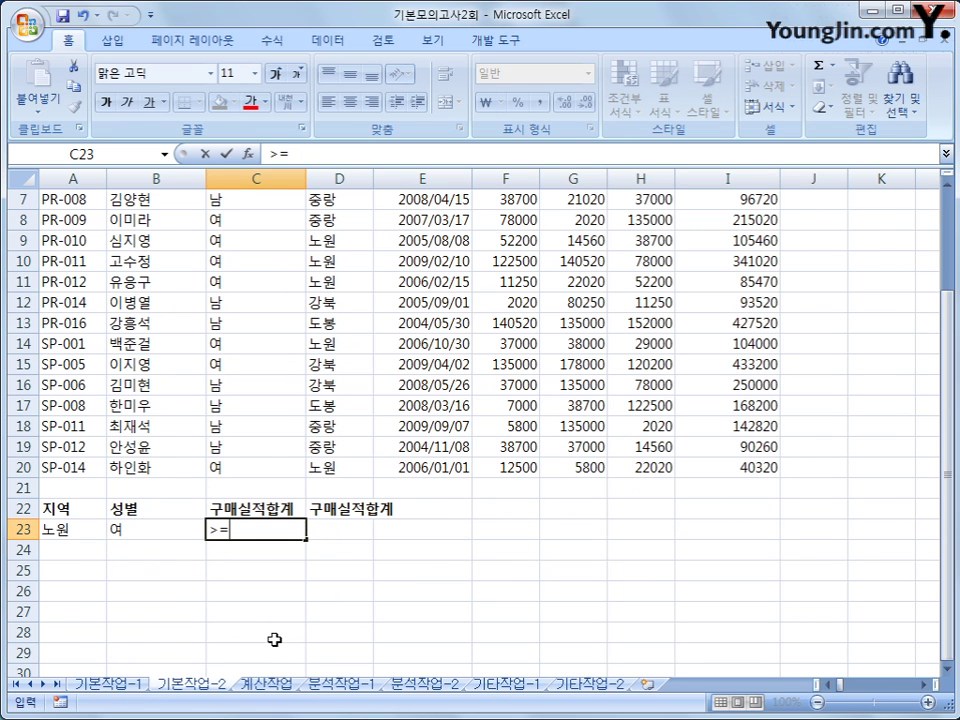
type("=1000")
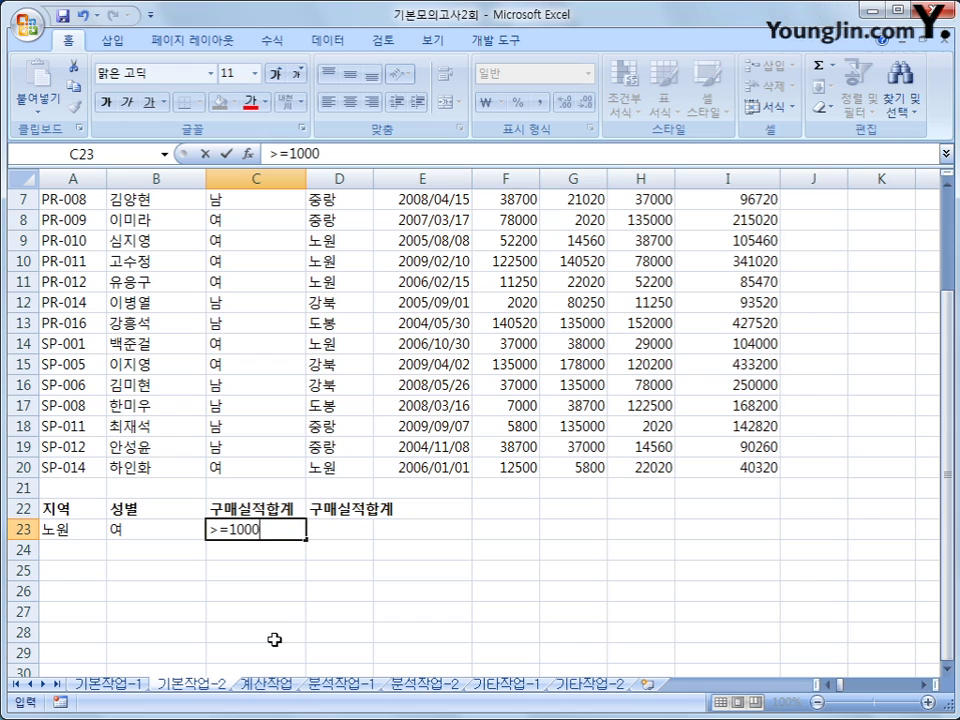
type("00")
key("Return")
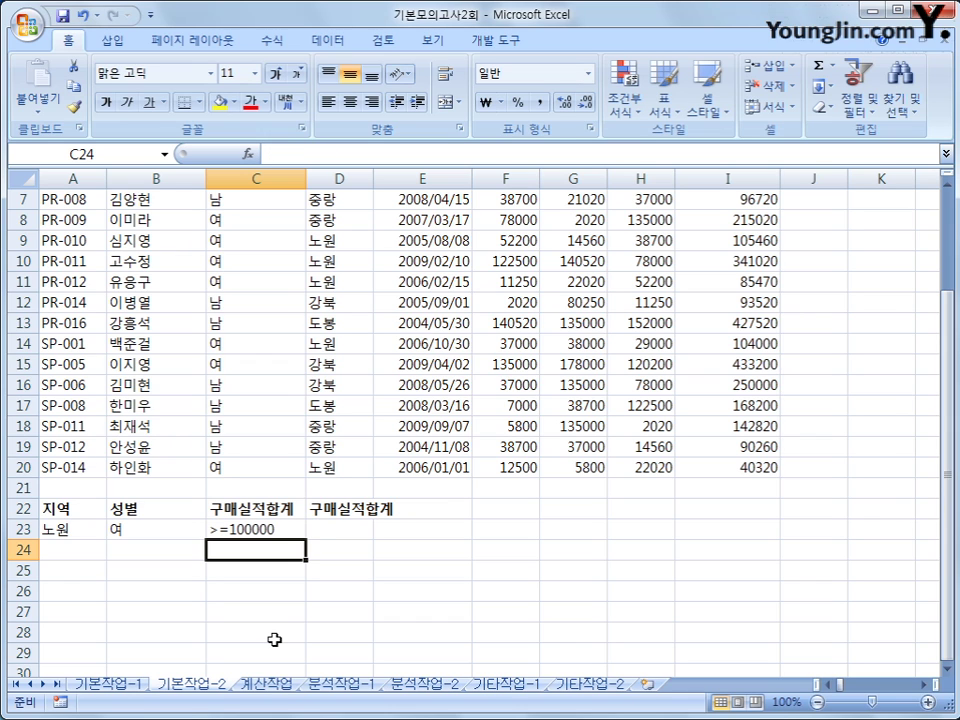
Enter the condition <=200000 in D23 under the second 구매실적합계 criteria heading.
left_click(358, 535)
type("<")
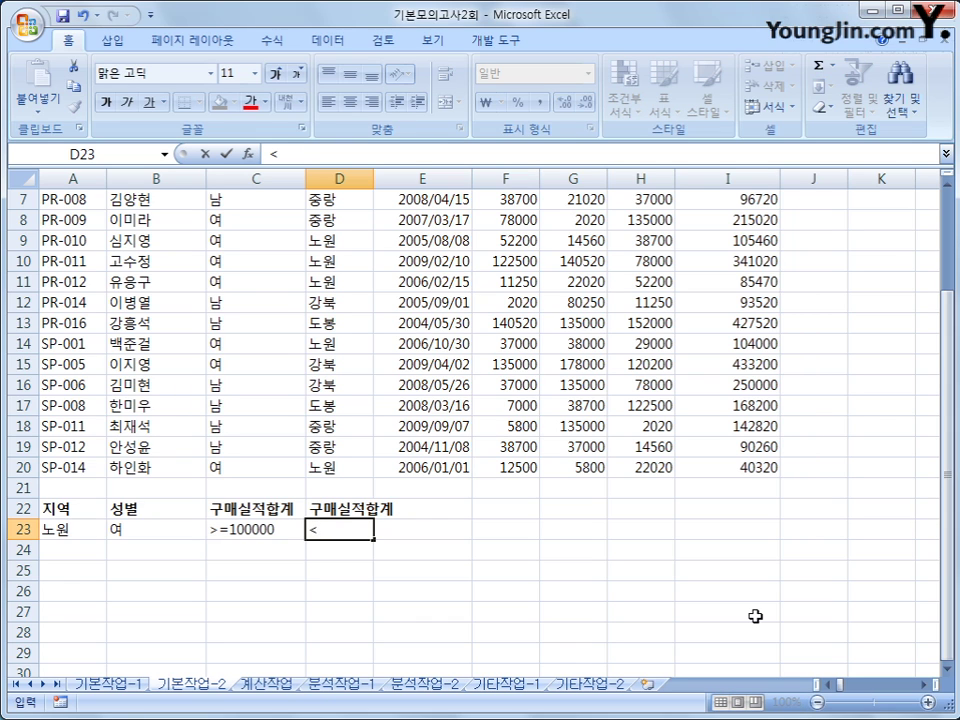
type("=200000")
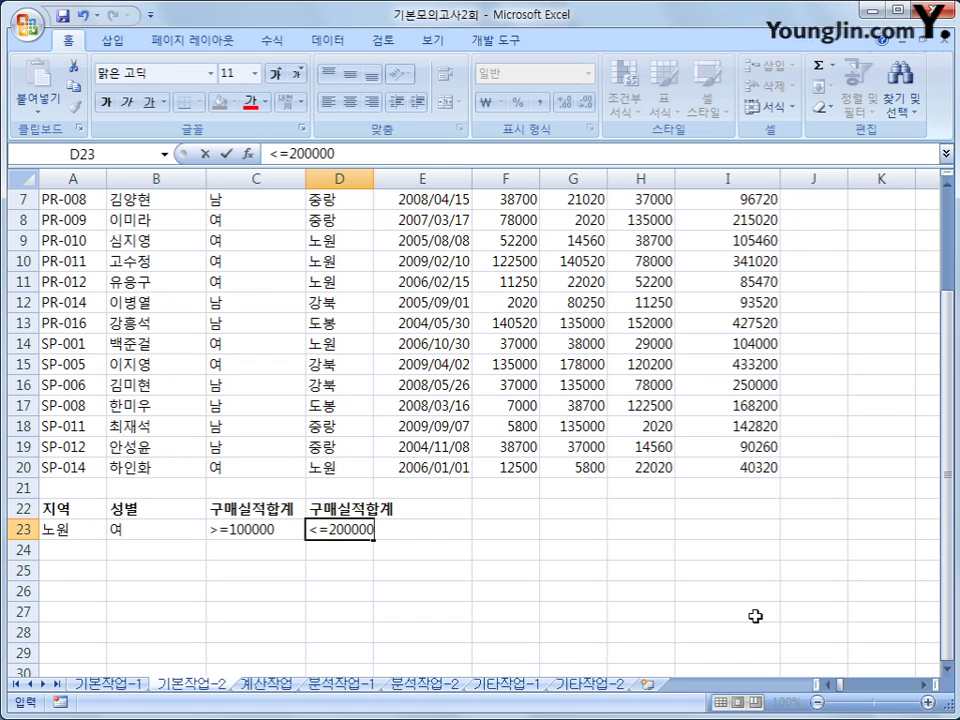
key("Return")
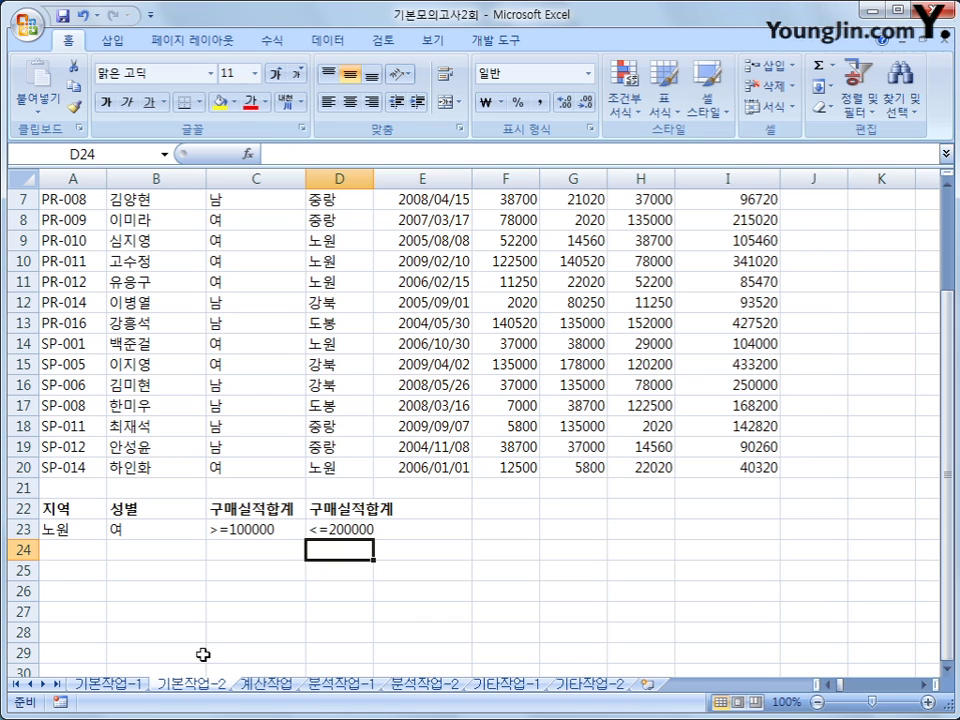
left_click(65, 531)
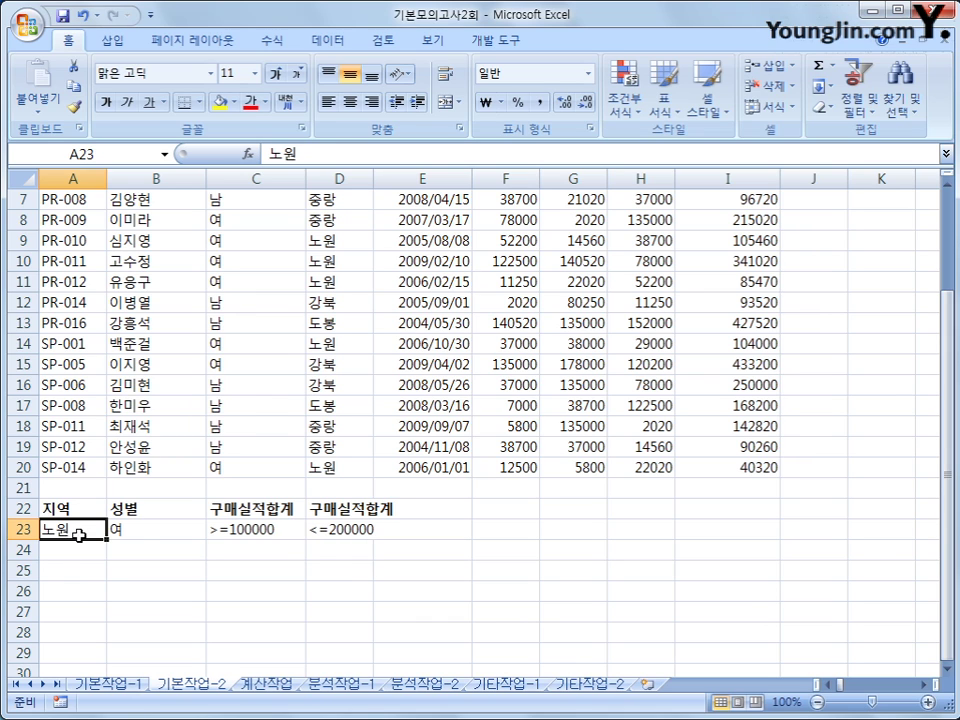
left_click(136, 535)
left_click(232, 527)
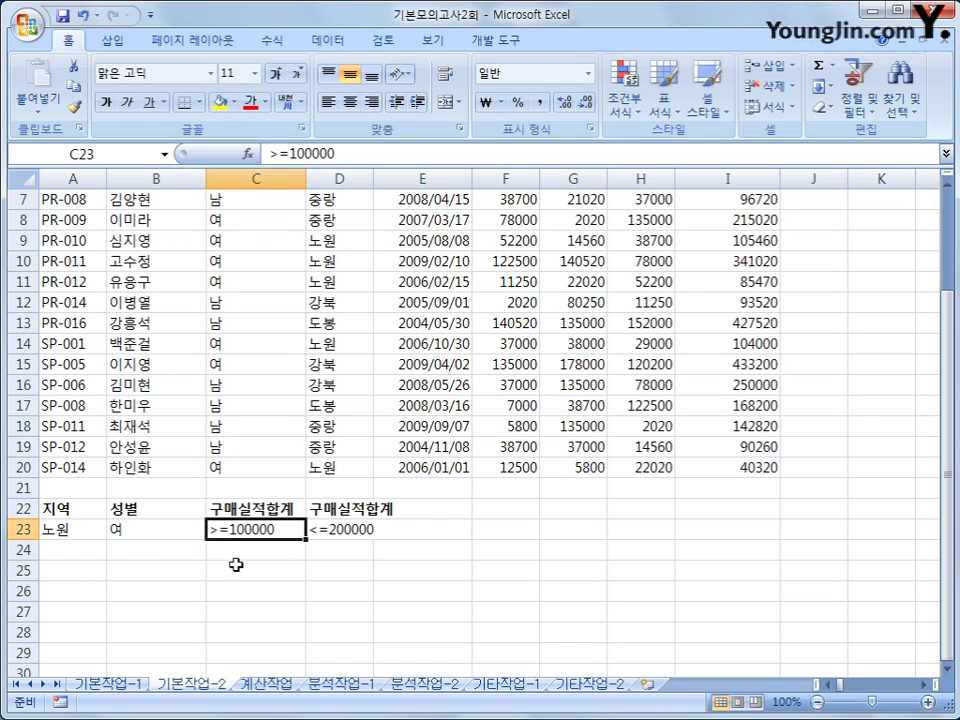
left_click(328, 529)
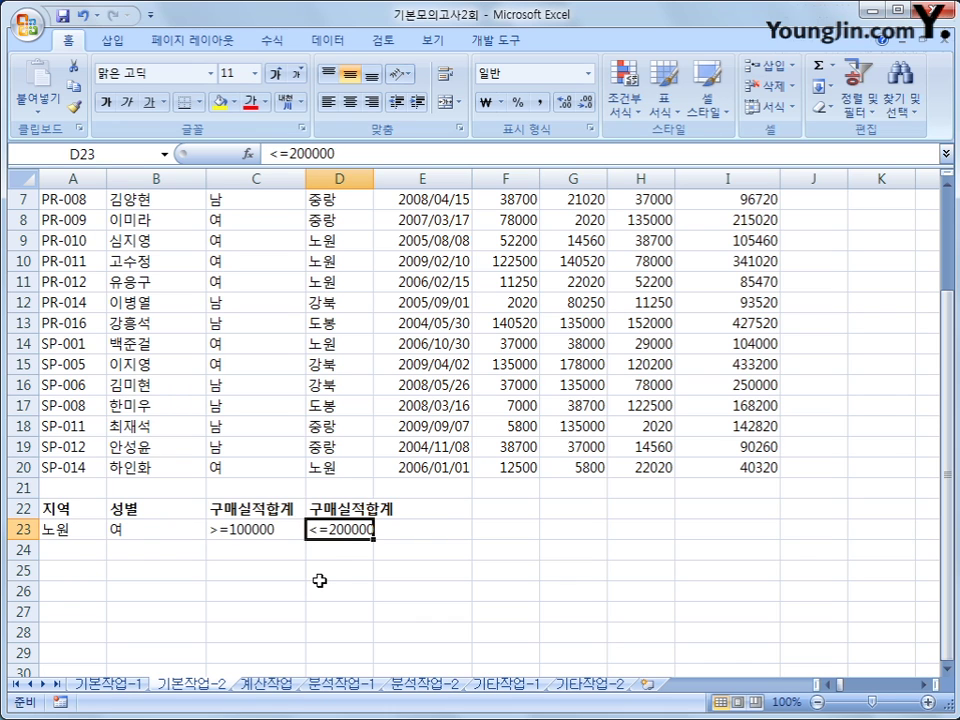
Copy the 이름, 성별, 지역 and 구매실적합계 headings from row 2 of the data list into A27:D27.
scroll(319, 580, "up", 2)
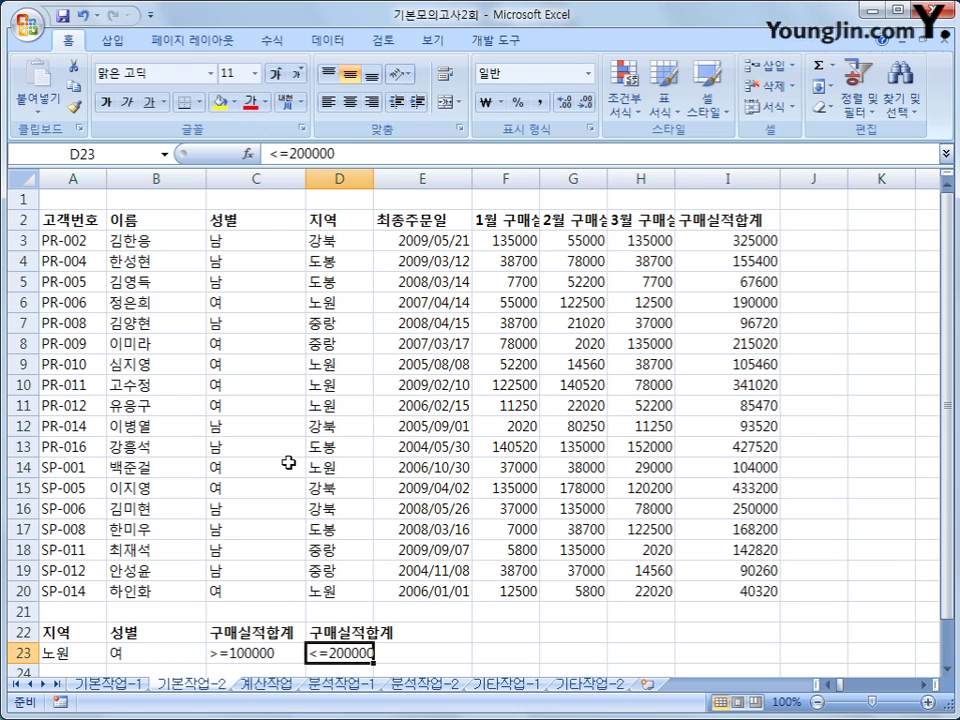
left_click(178, 217)
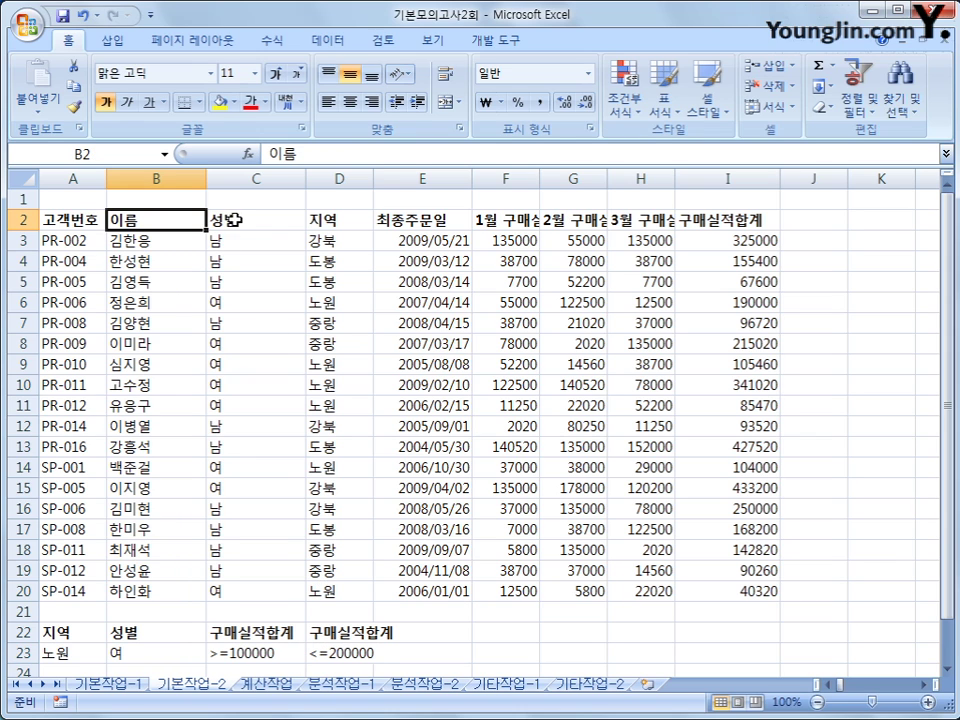
left_click(233, 220, "ctrl")
left_click(361, 224, "ctrl")
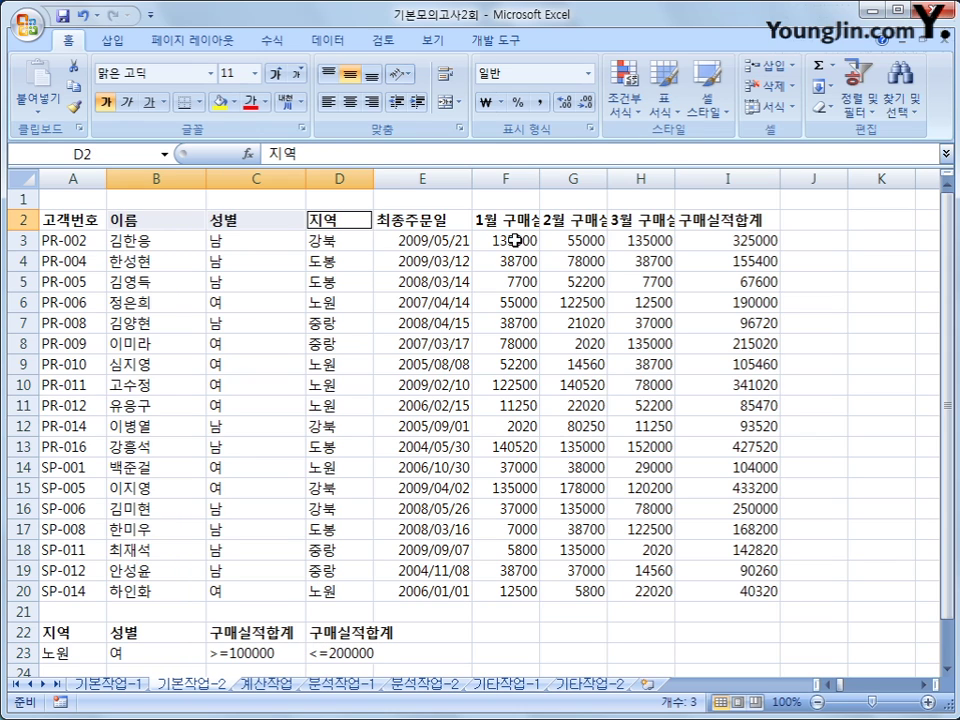
left_click(752, 219, "ctrl")
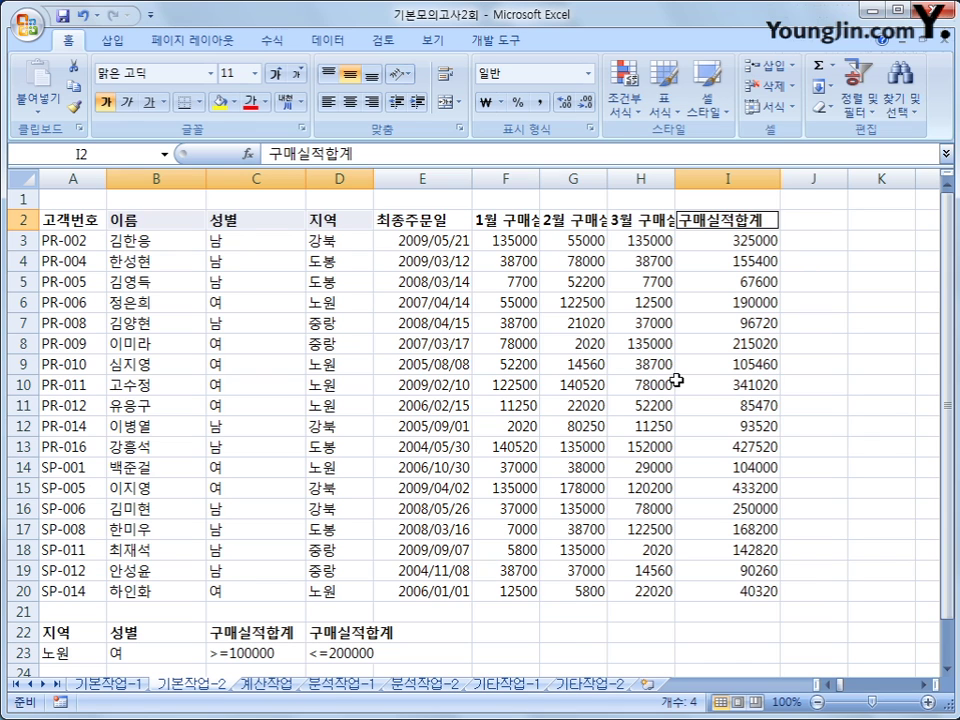
key("ctrl+c")
scroll(368, 446, "down", 3)
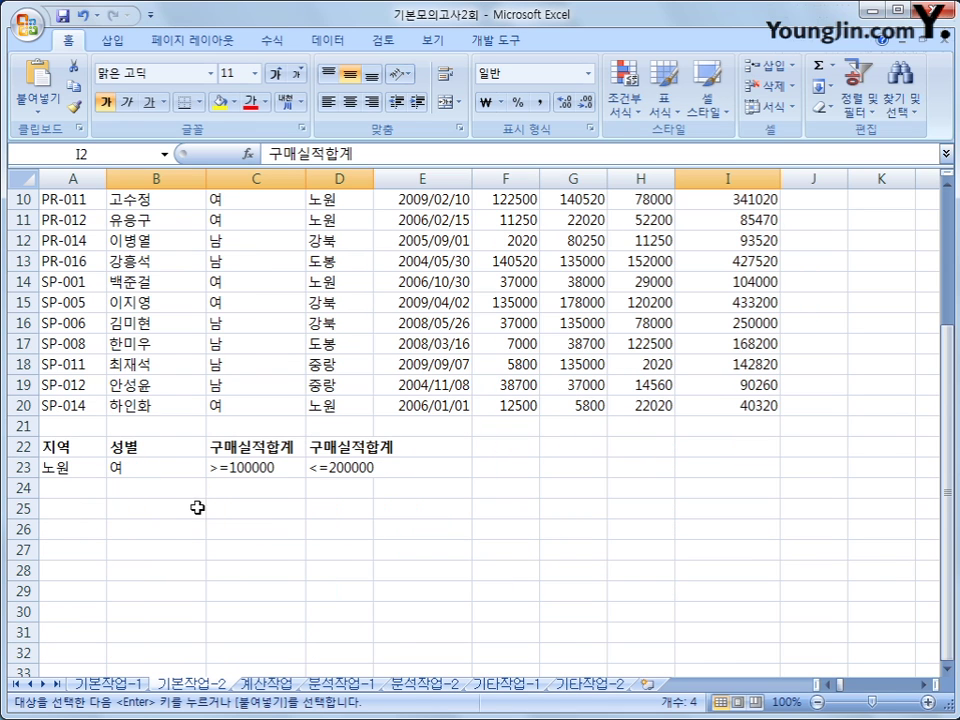
left_click(89, 547)
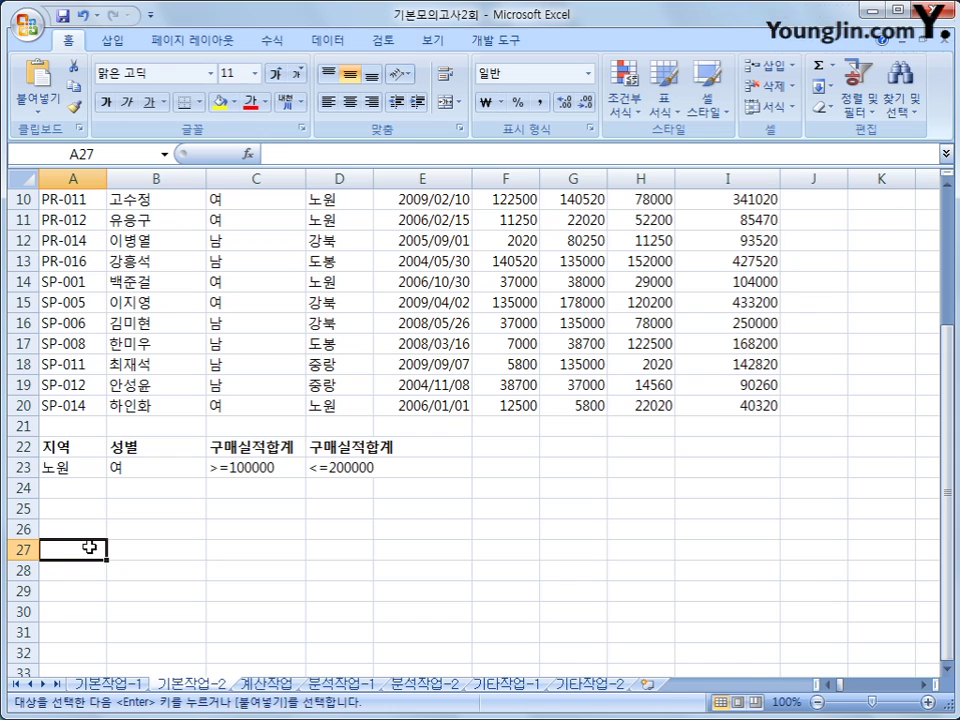
key("ctrl+v")
Review the criteria range A22:D23 and the output headings in A27:D27 against the data list.
left_click(396, 566)
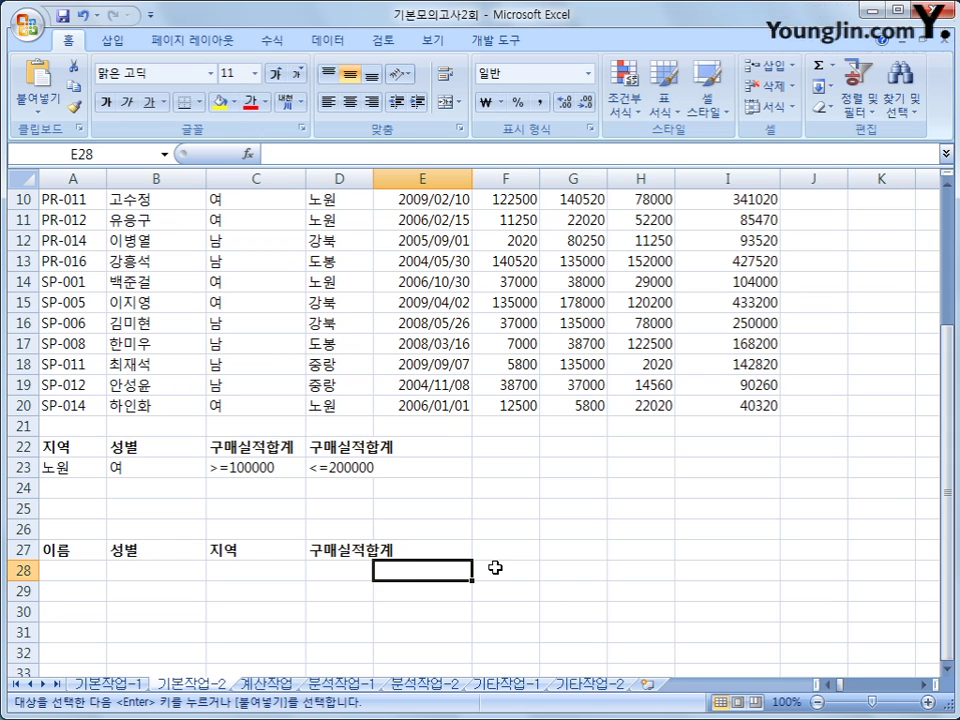
left_click(94, 563)
left_click(92, 549)
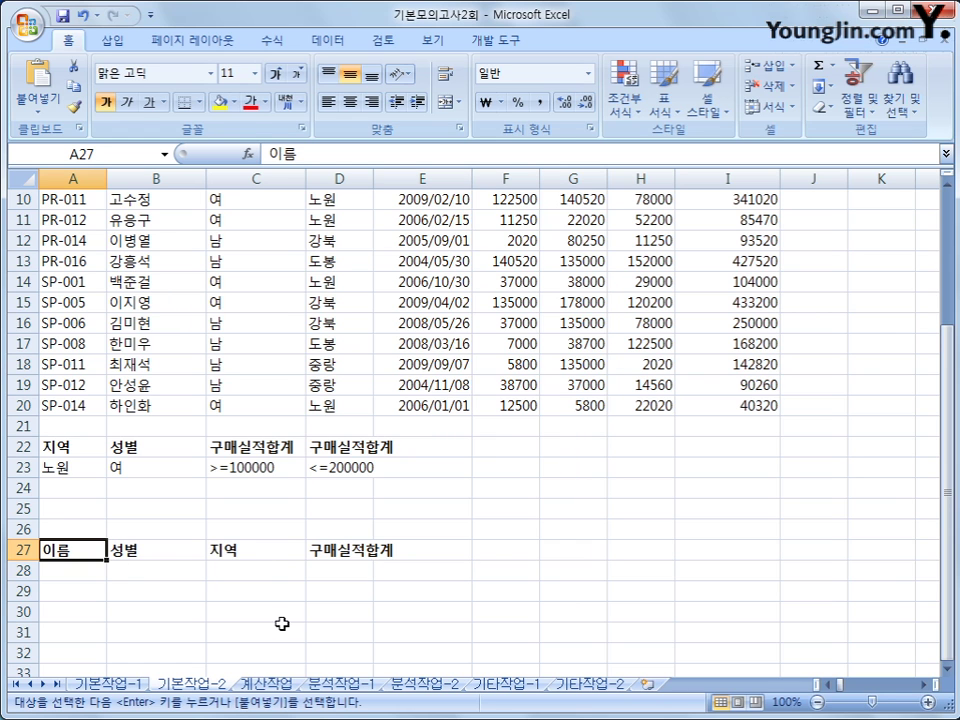
scroll(298, 626, "up", 2)
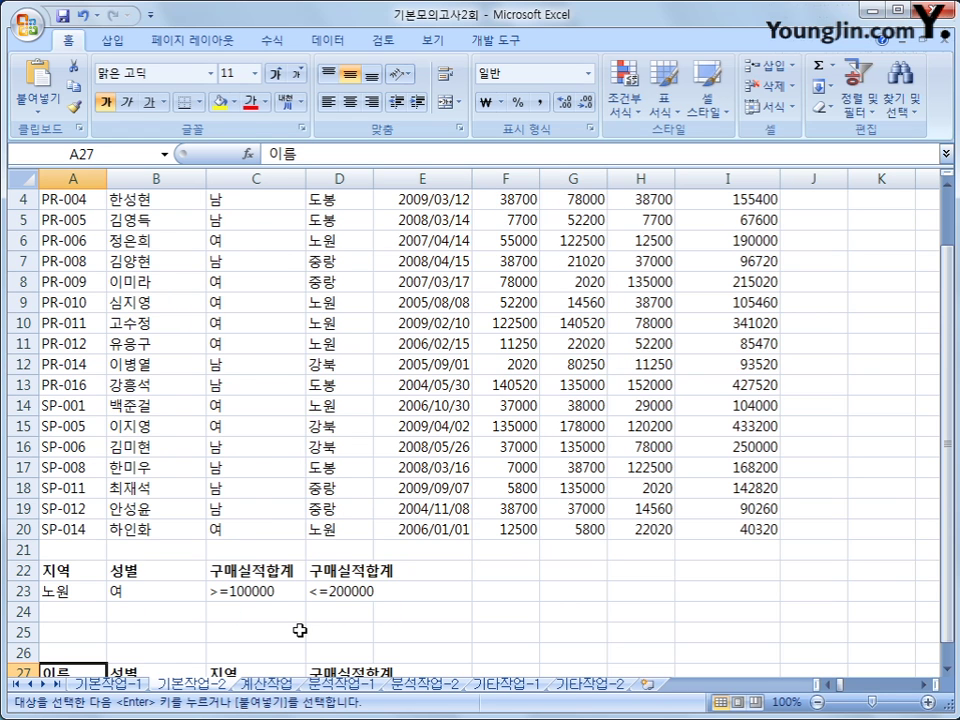
scroll(298, 626, "down", 2)
left_click_drag(60, 446, 313, 469)
left_click(79, 548)
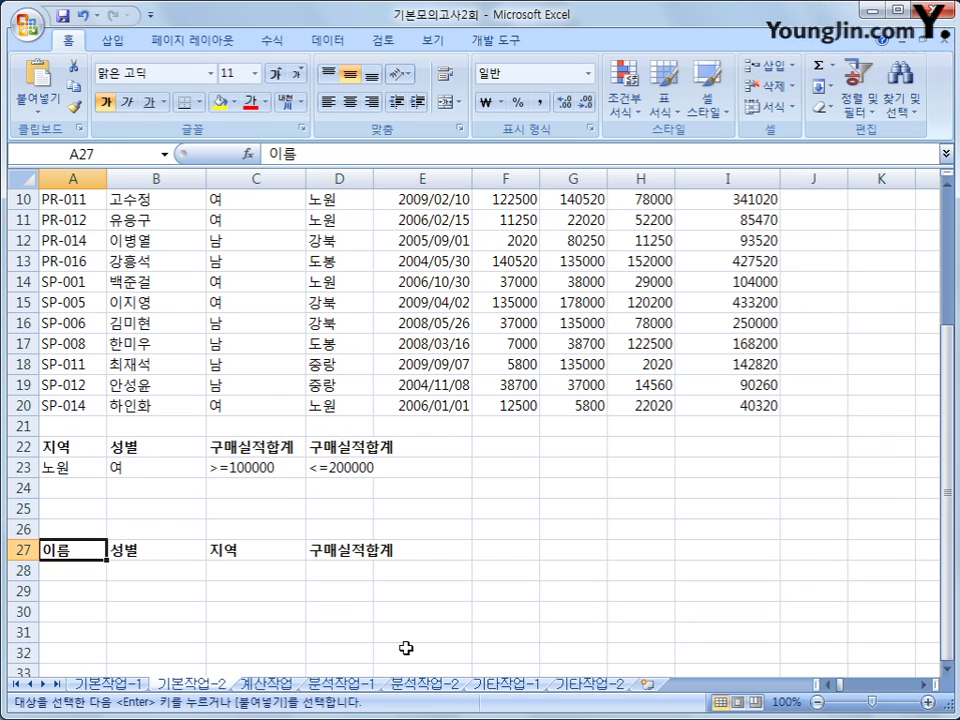
Start an advanced filter on the customer list A2:I20 with A22:D23 as the criteria range.
scroll(421, 620, "up", 3)
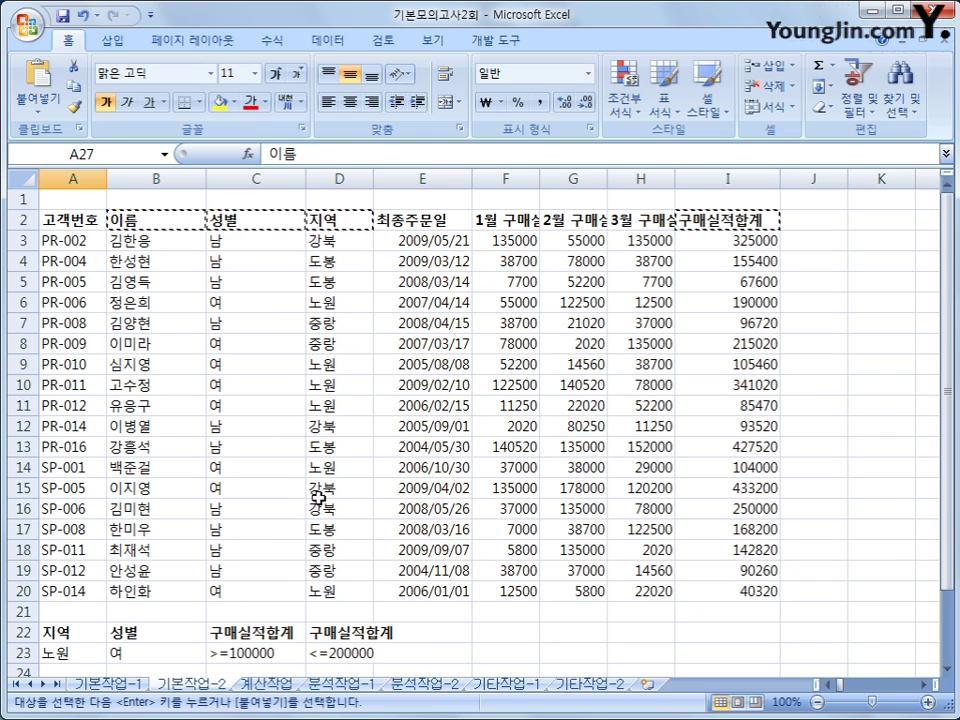
left_click(73, 240)
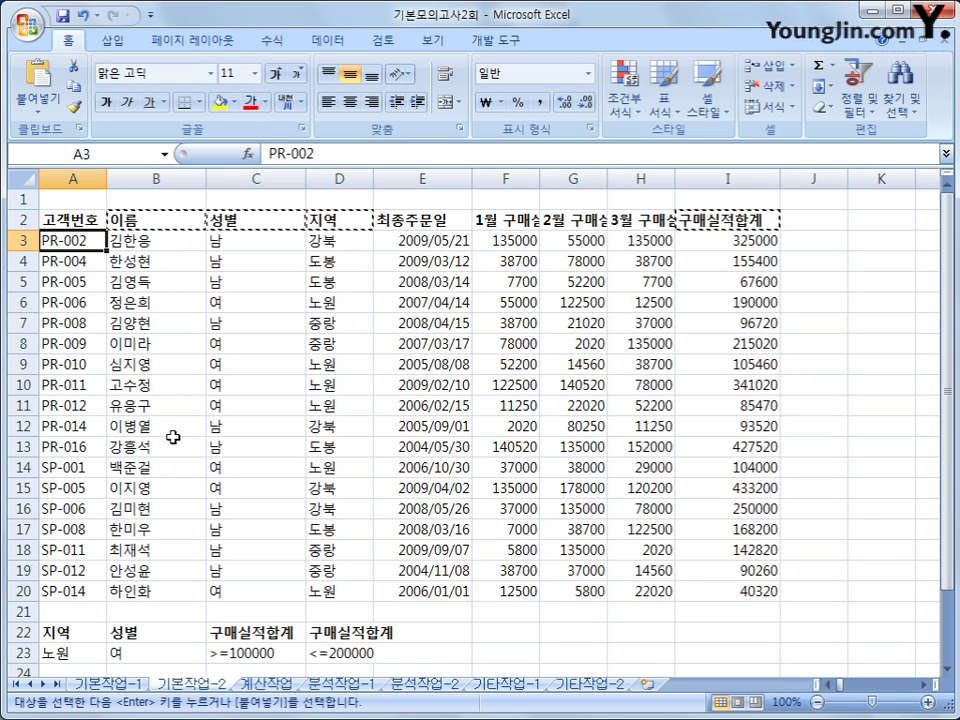
left_click(331, 42)
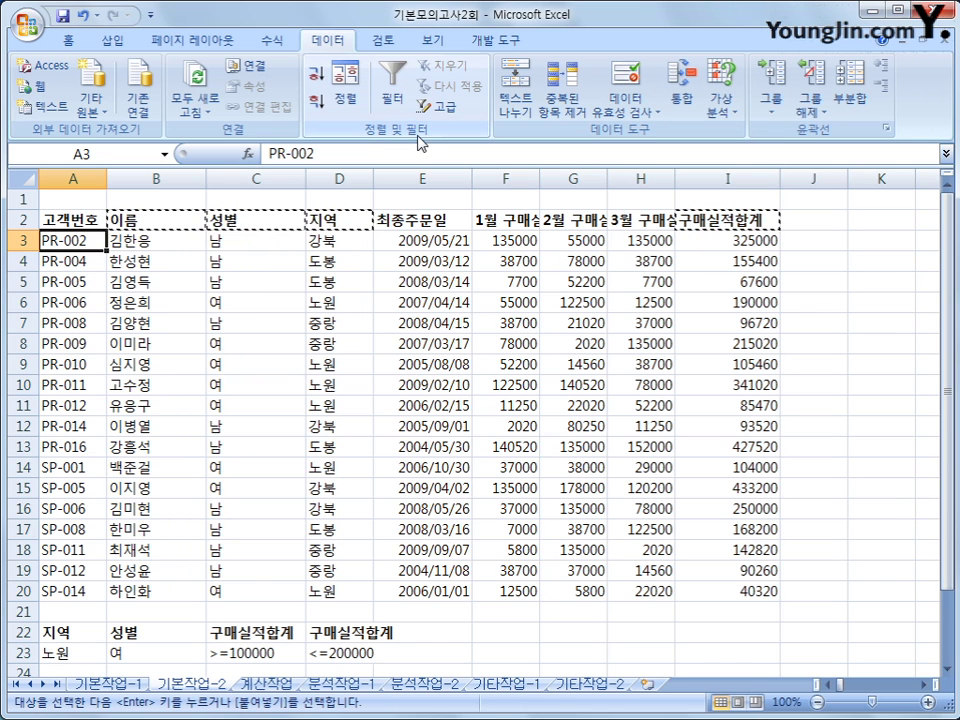
left_click(440, 106)
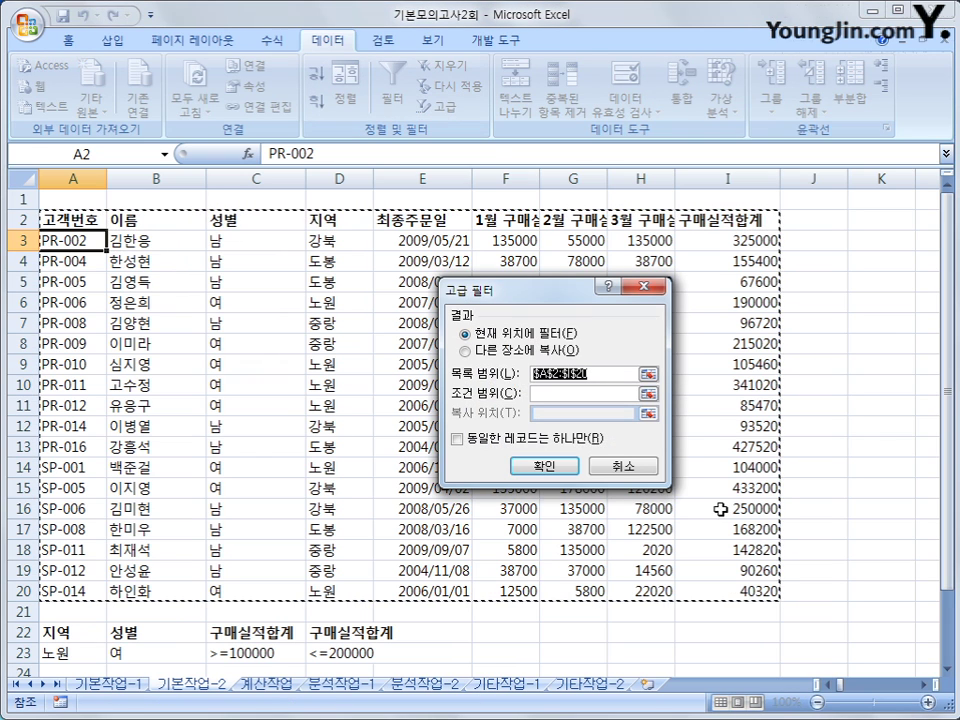
left_click(588, 393)
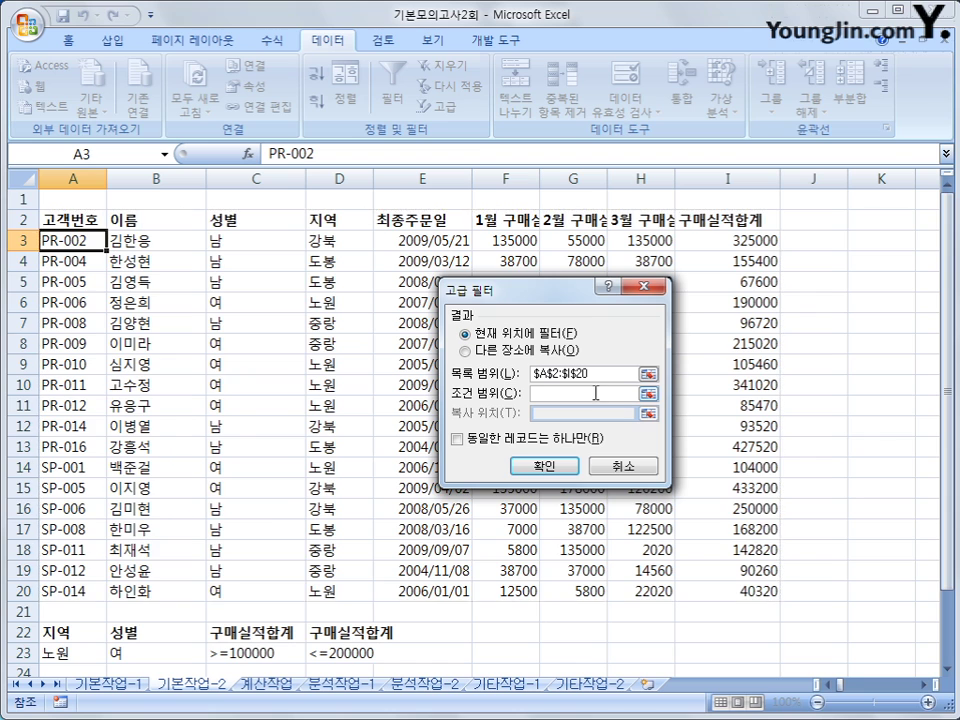
scroll(124, 540, "down", 2)
left_click_drag(64, 512, 363, 531)
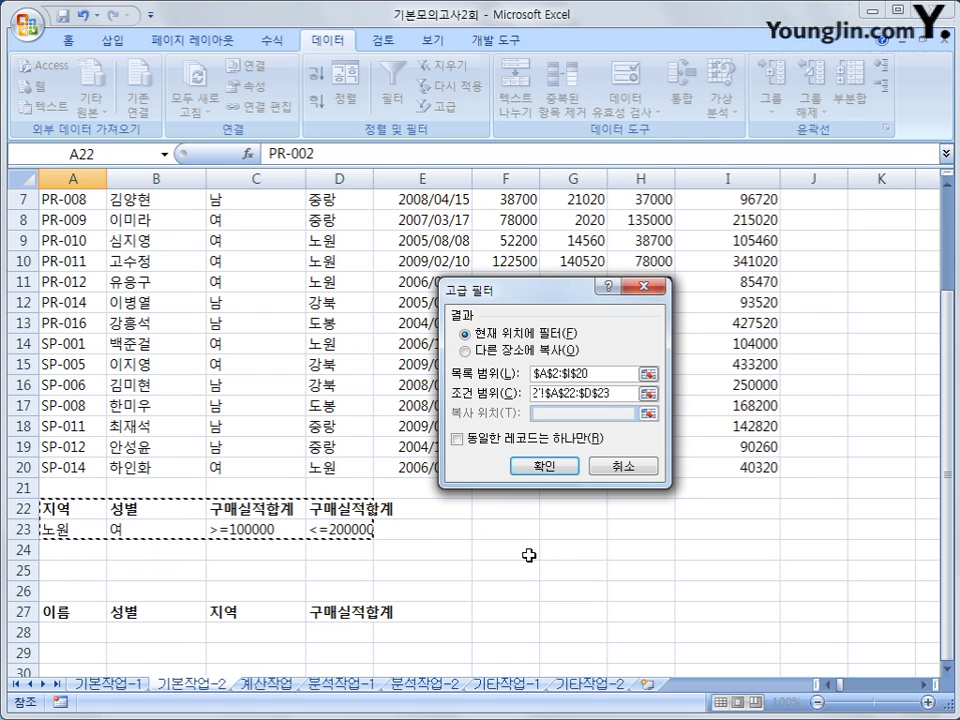
Set the advanced filter to copy its results to another place, A27:D27, and run it.
left_click(466, 352)
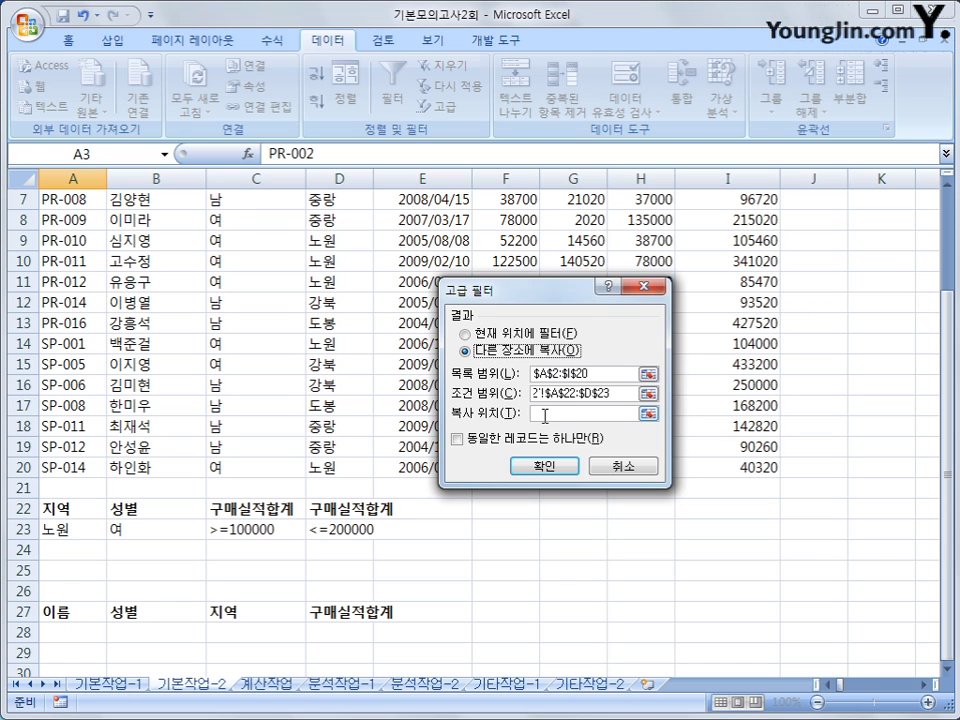
left_click(75, 617)
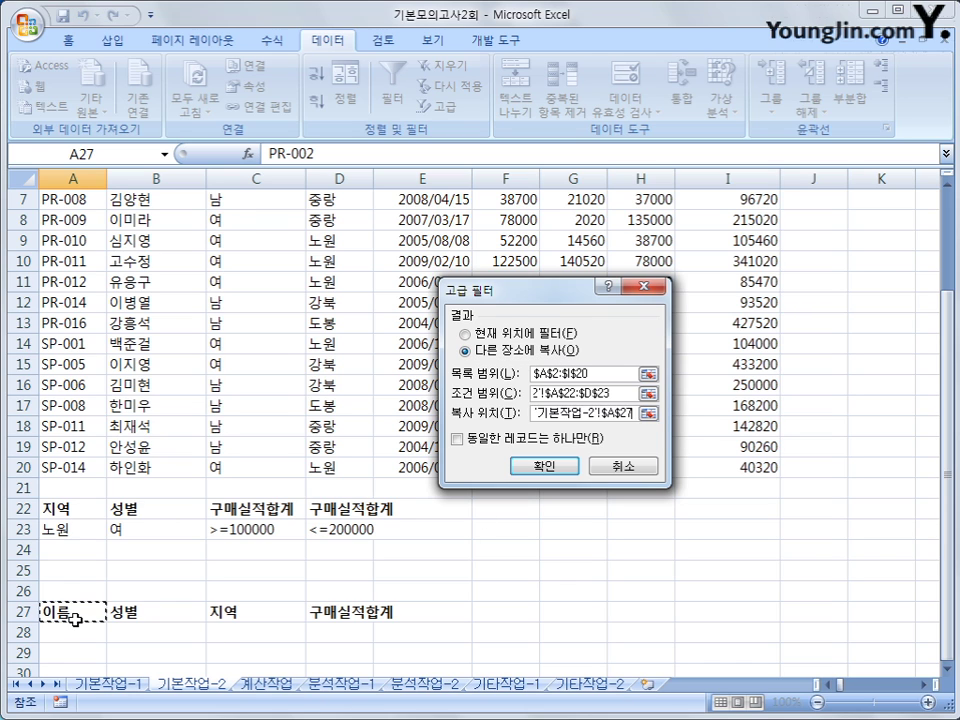
left_click_drag(75, 620, 355, 622)
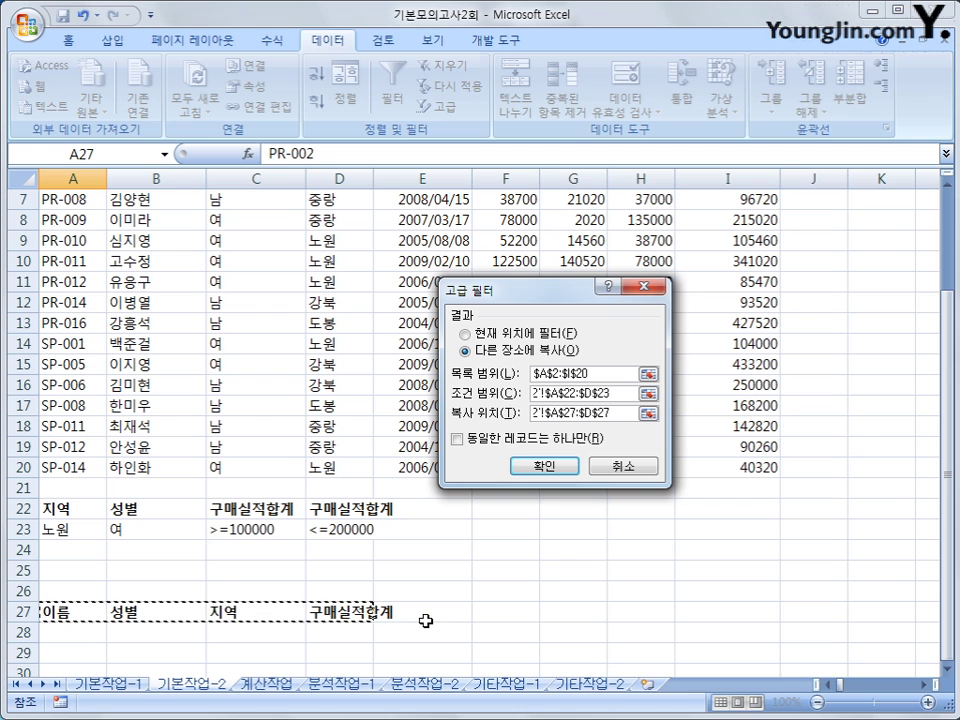
left_click(545, 465)
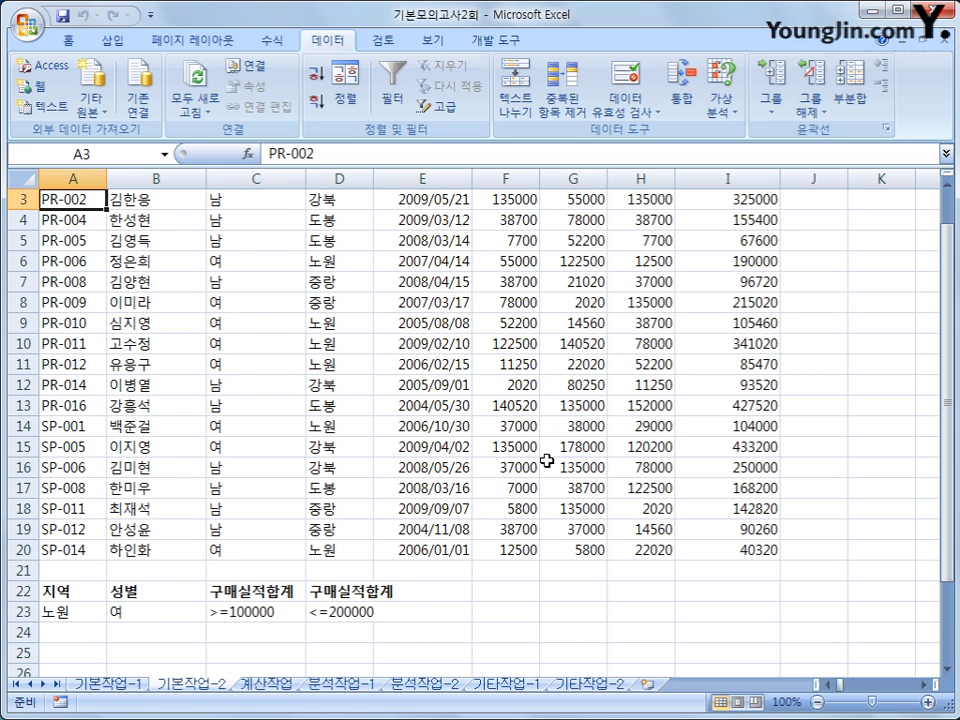
Check the filtered 지역, 성별 and 구매실적합계 values below row 27 and auto-fit the width of column D.
scroll(547, 460, "down", 5)
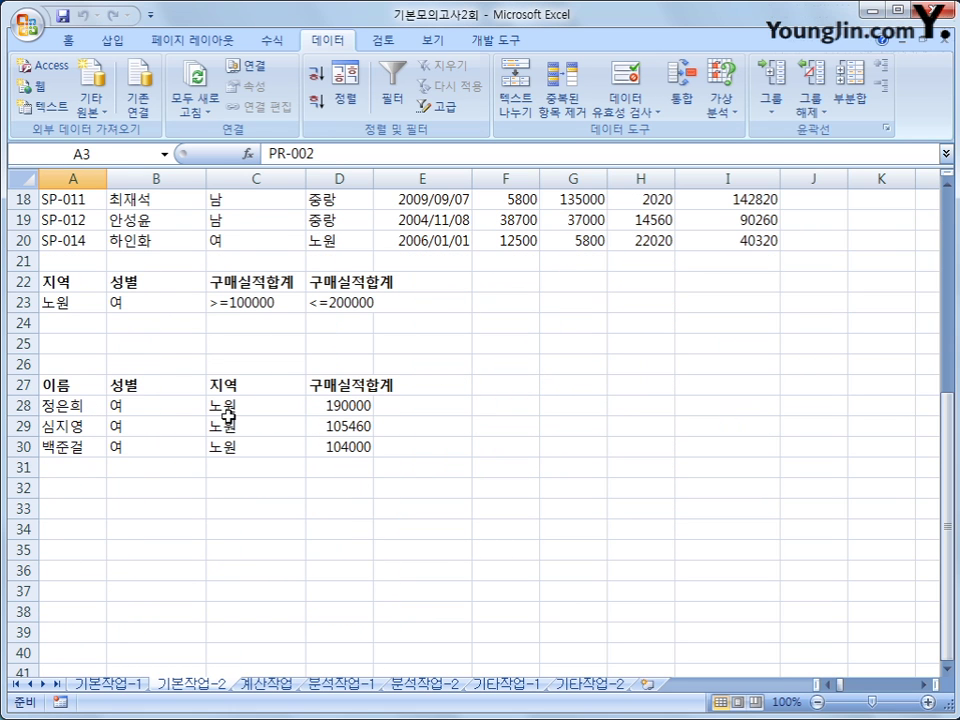
left_click_drag(228, 416, 240, 446)
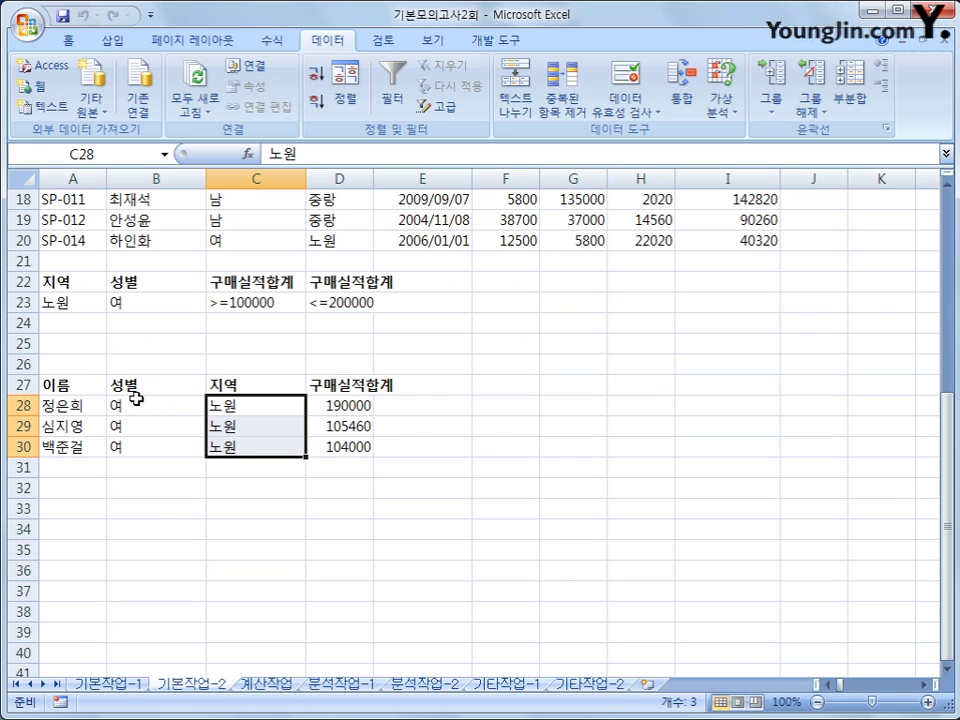
left_click_drag(135, 398, 135, 450)
left_click_drag(324, 404, 331, 440)
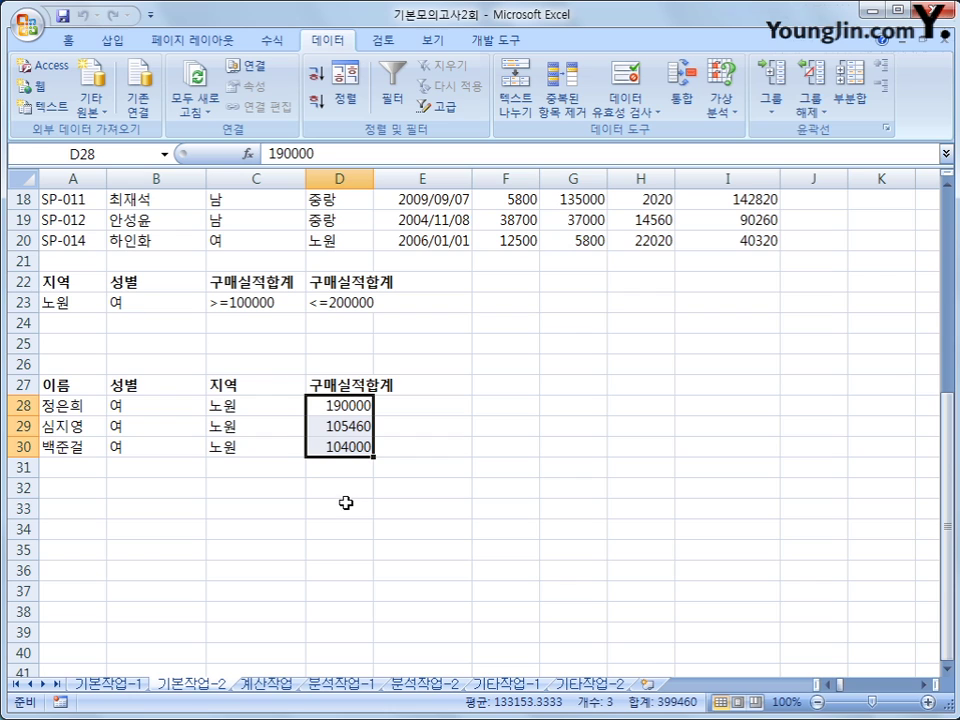
double_click(373, 180)
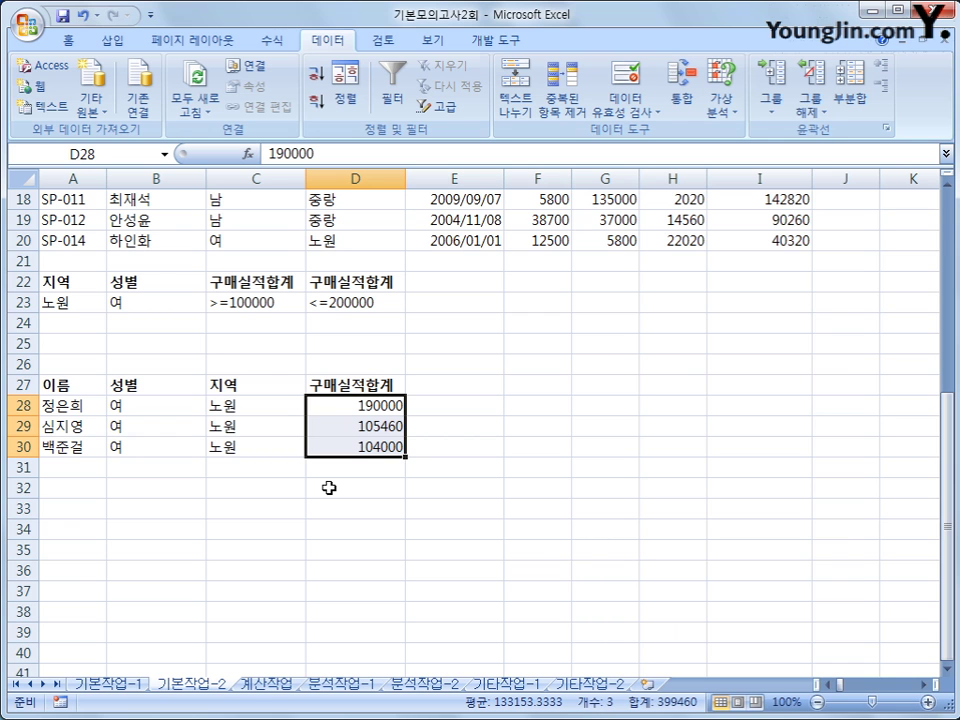
Create a new conditional formatting rule for A3:I20, without the heading row, using the formula-based rule type.
scroll(329, 487, "up", 6)
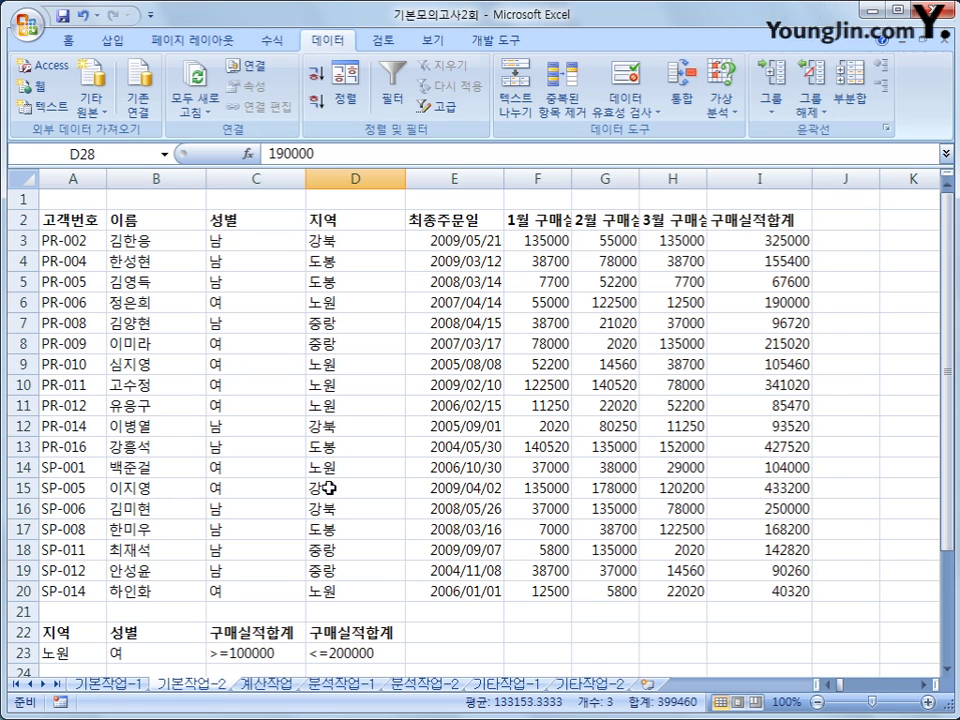
left_click(66, 243)
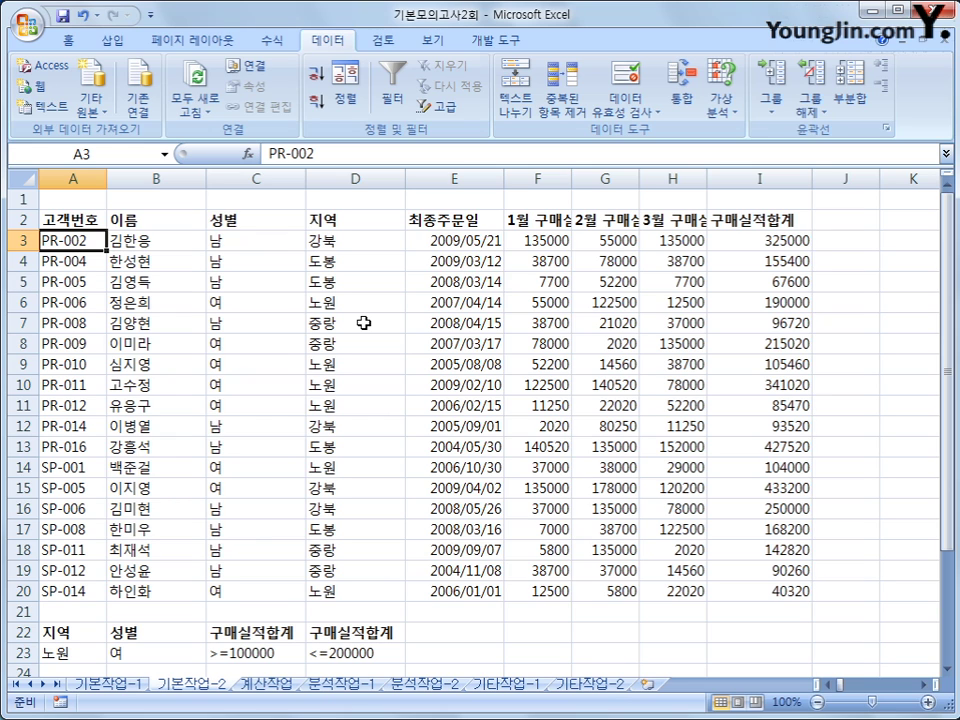
left_click_drag(66, 220, 748, 214)
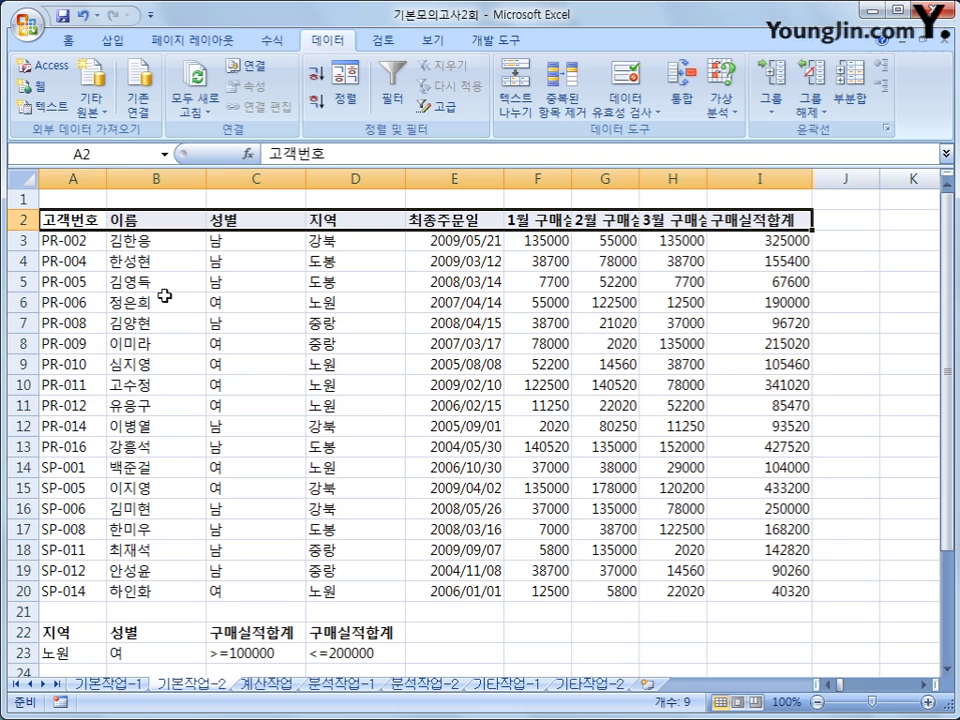
left_click(68, 242)
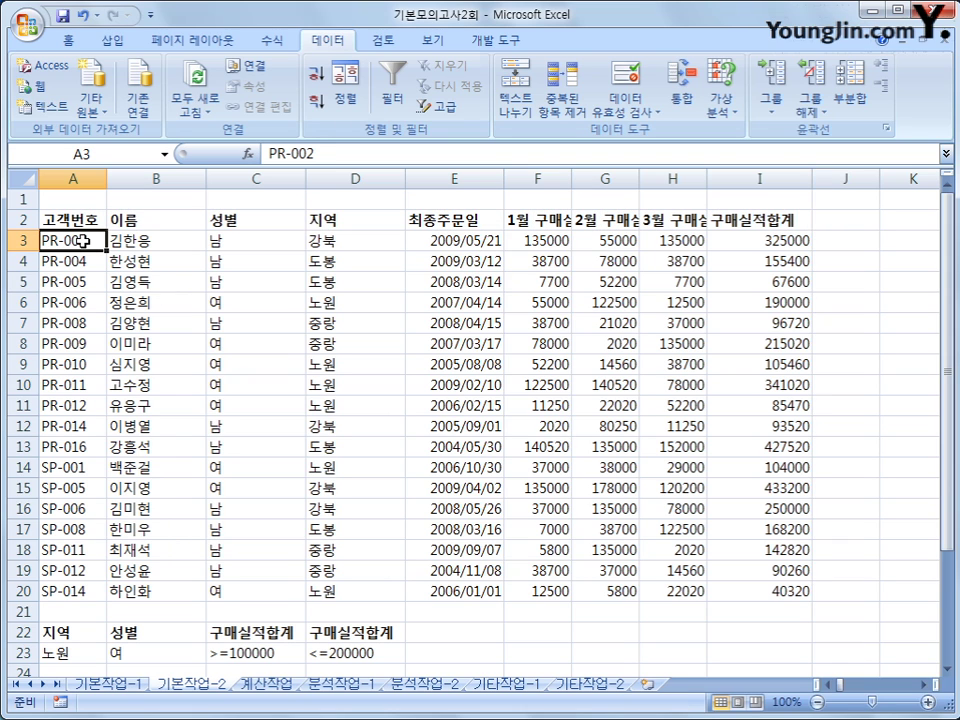
left_click_drag(84, 241, 774, 591)
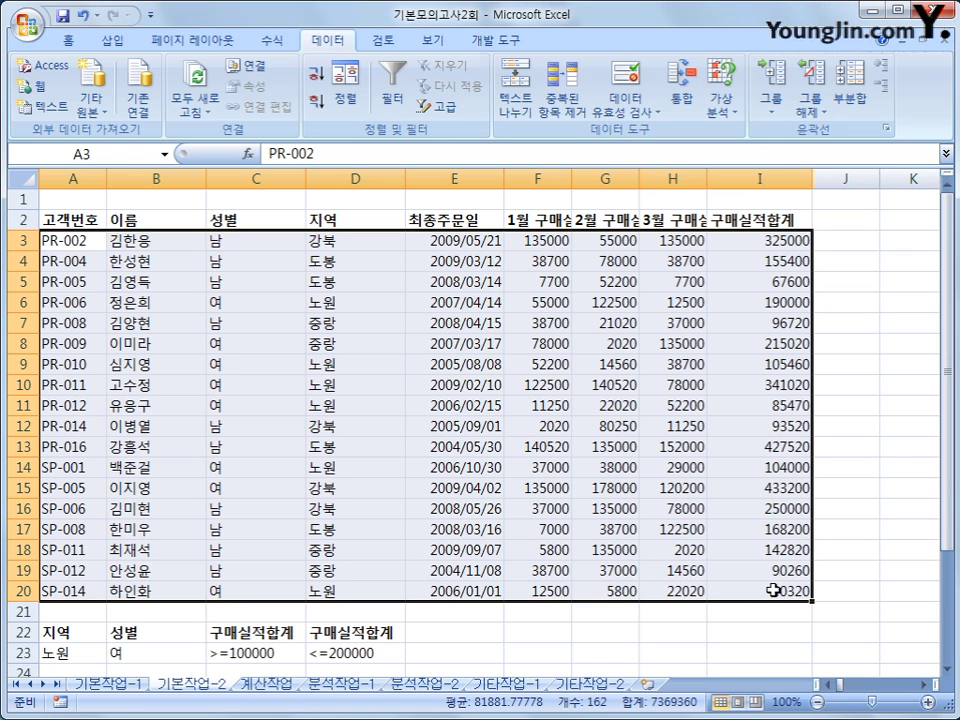
left_click(66, 42)
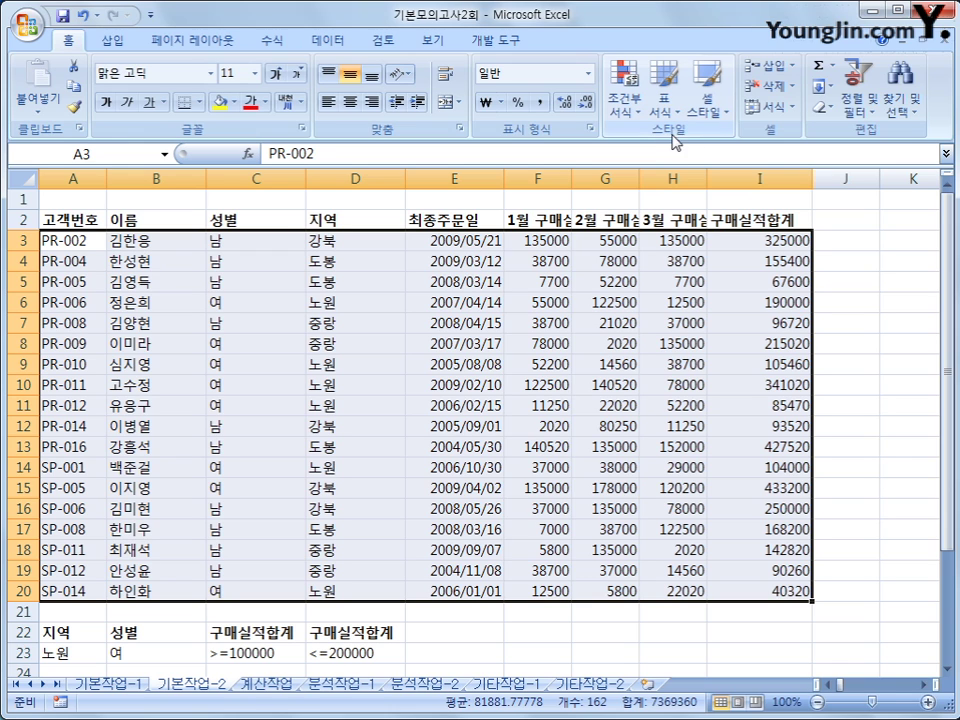
left_click(628, 110)
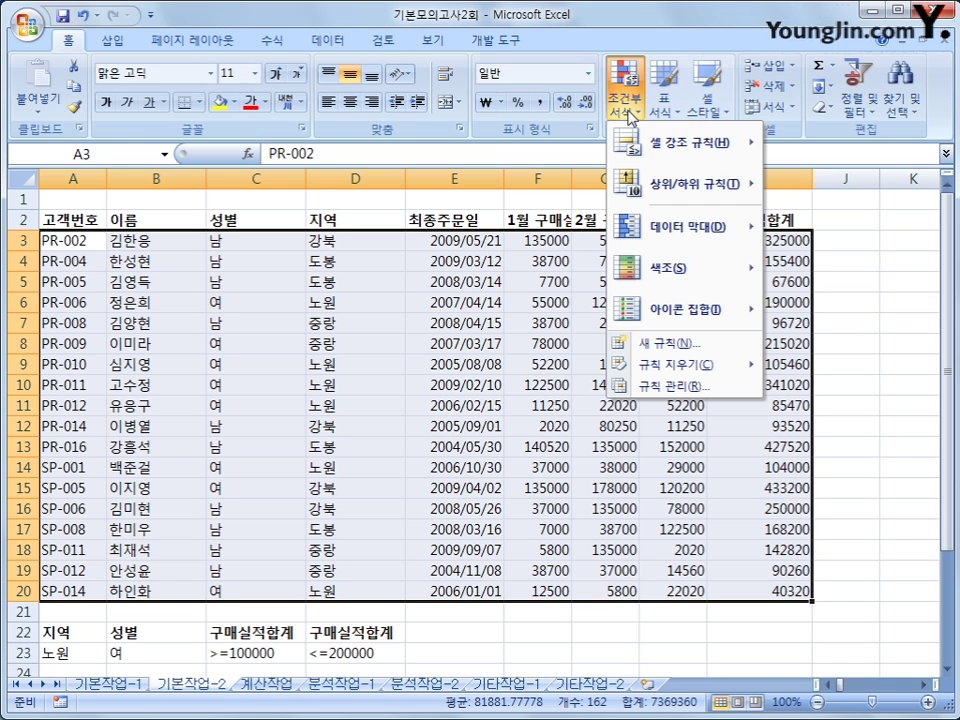
left_click(641, 346)
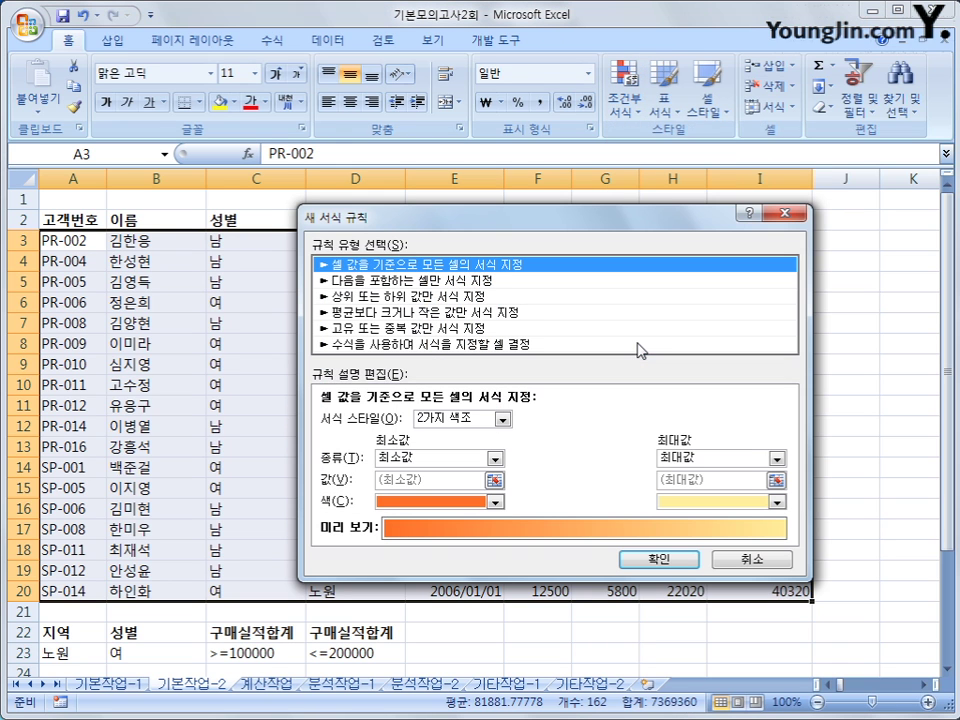
left_click(430, 344)
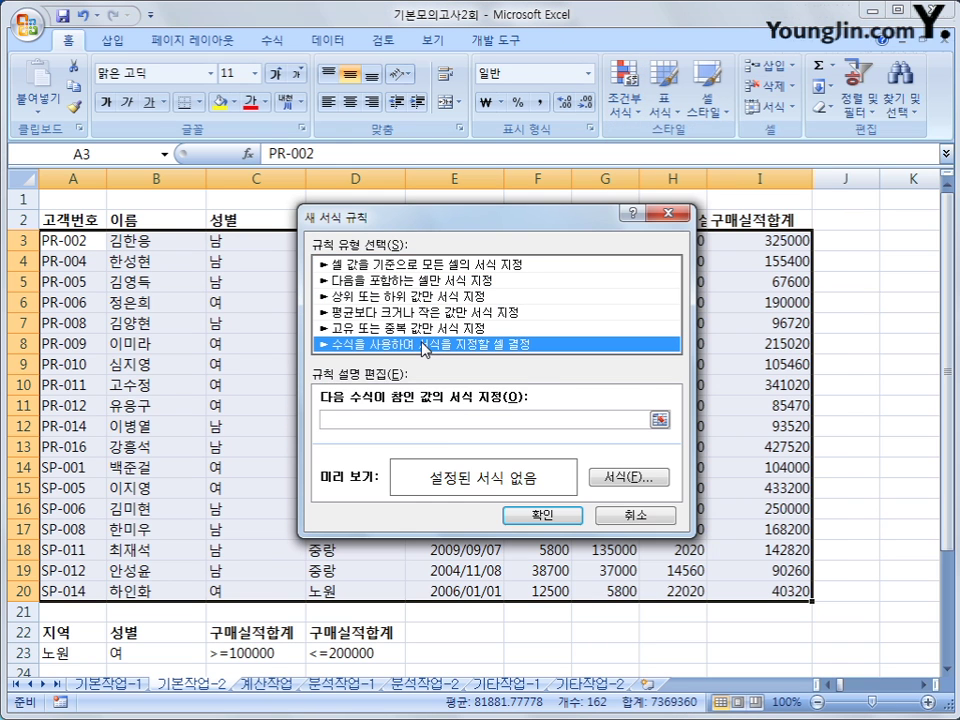
Move the rule dialog clear of the first data rows and begin the rule formula with =or(.
left_click(447, 421)
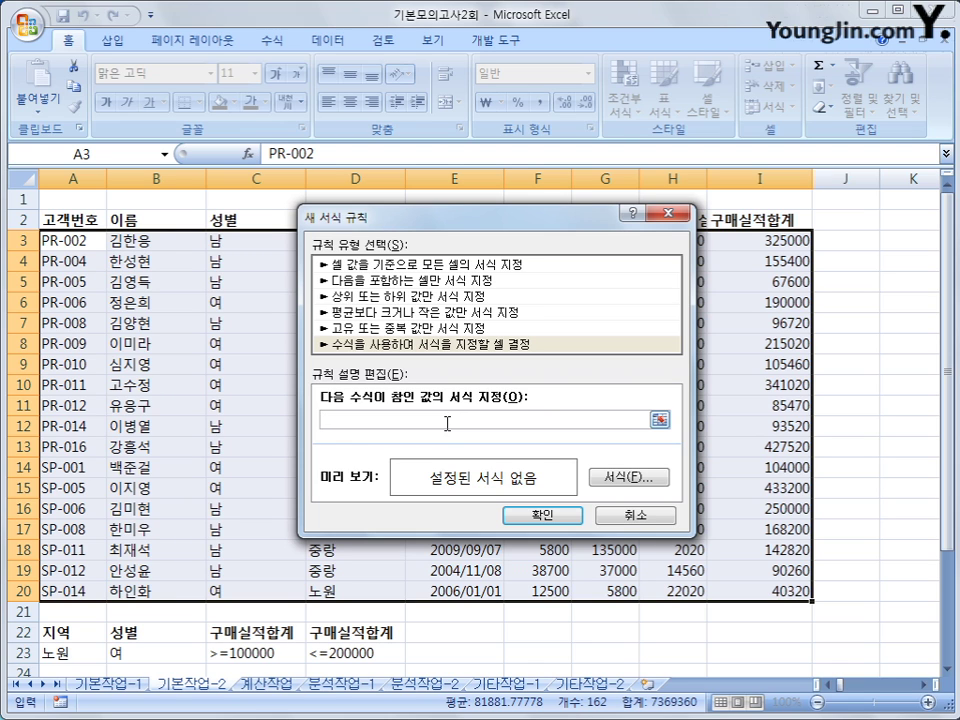
left_click_drag(466, 222, 474, 308)
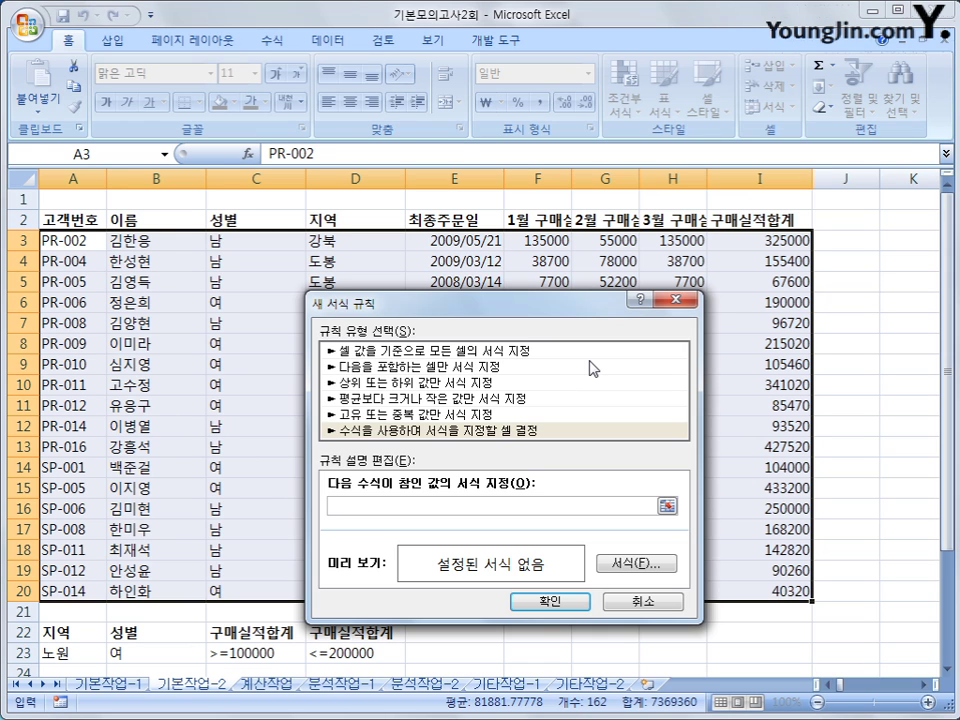
type("ㅋ")
key("BackSpace")
type("=or(")
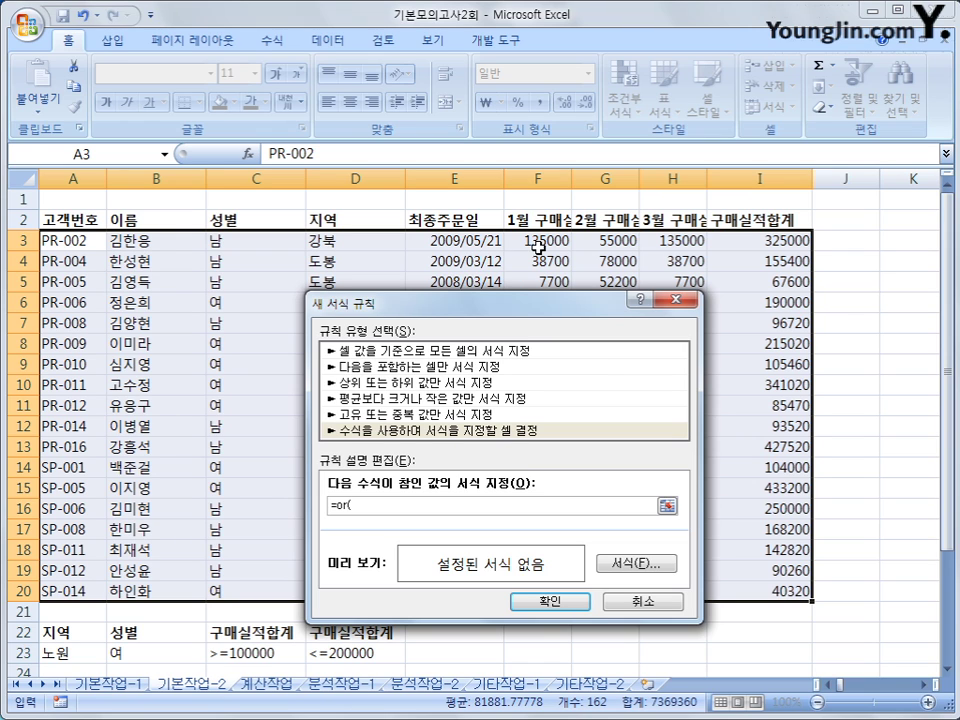
left_click(493, 240)
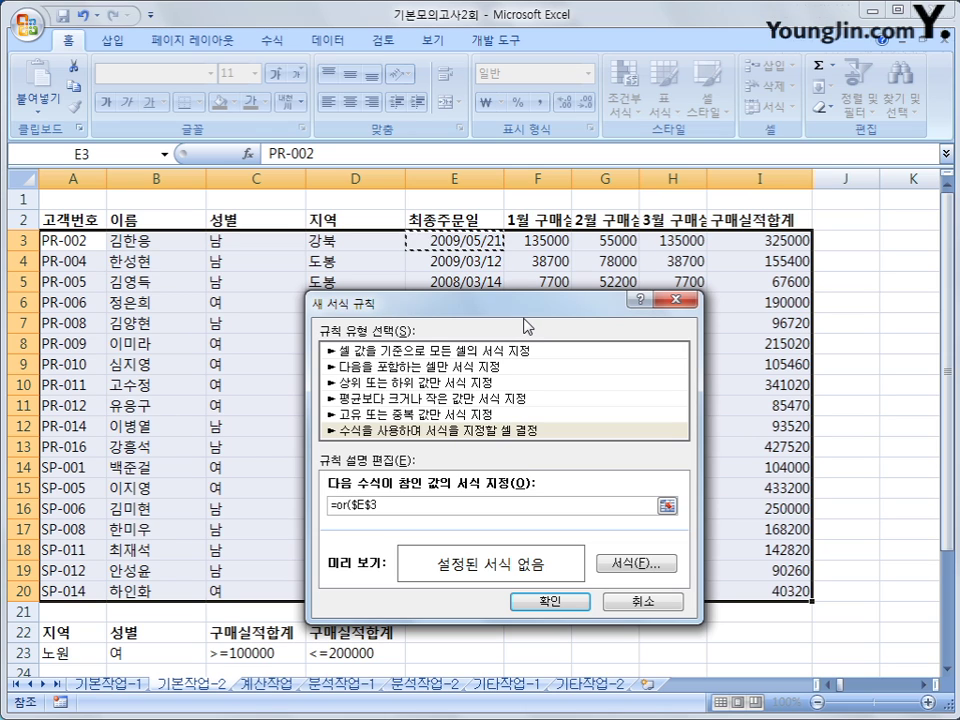
key("F4")
key("F4")
key("BackSpace")
key("BackSpace")
key("BackSpace")
key("BackSpace")
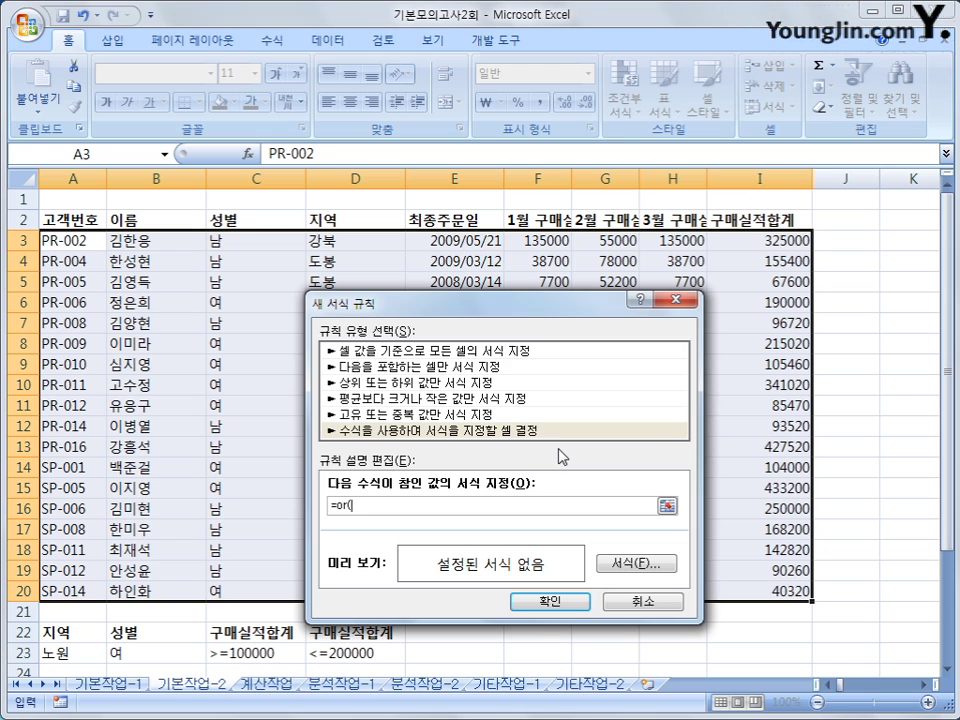
Add the first OR condition year($E3)=2007 to the rule formula, with only the column of the 최종주문일 reference locked.
type("year")
type("(")
left_click(460, 241)
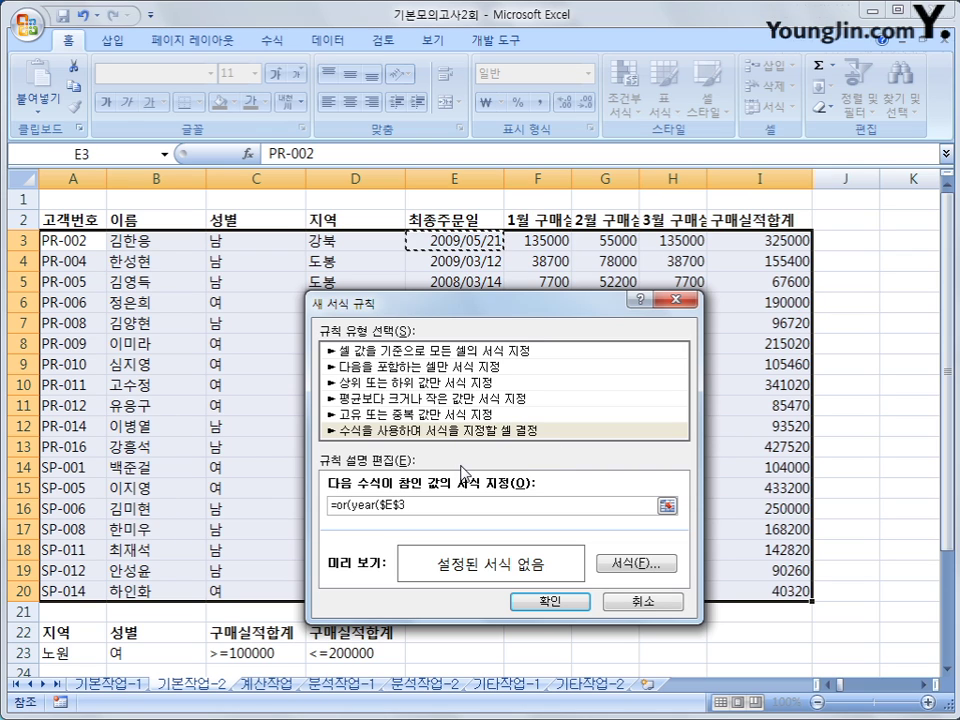
key("F4")
key("F4")
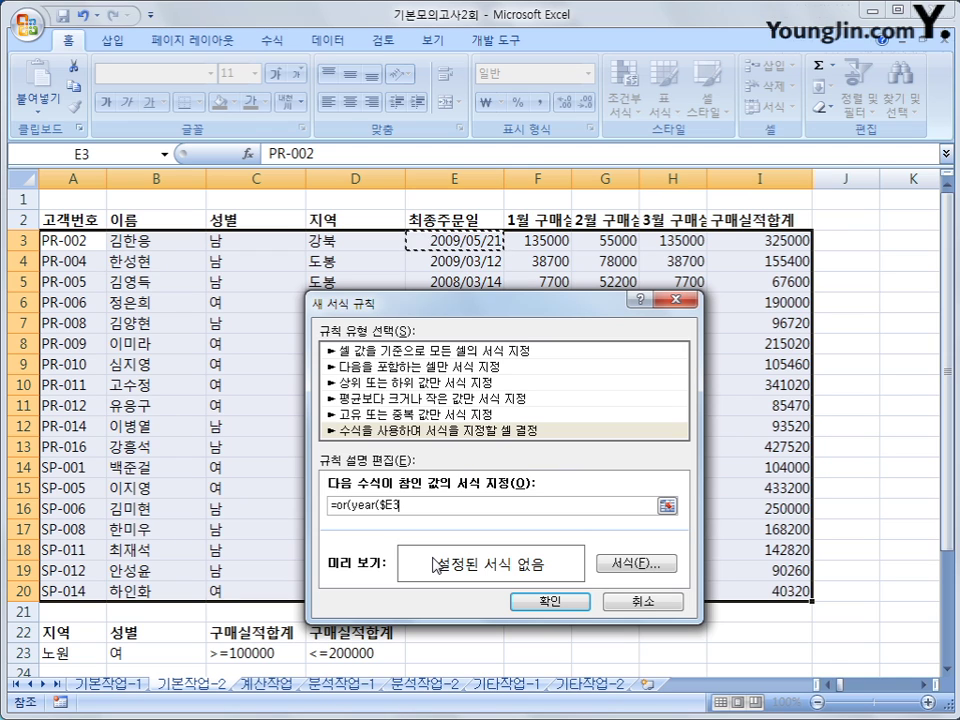
left_click(430, 504)
type(")")
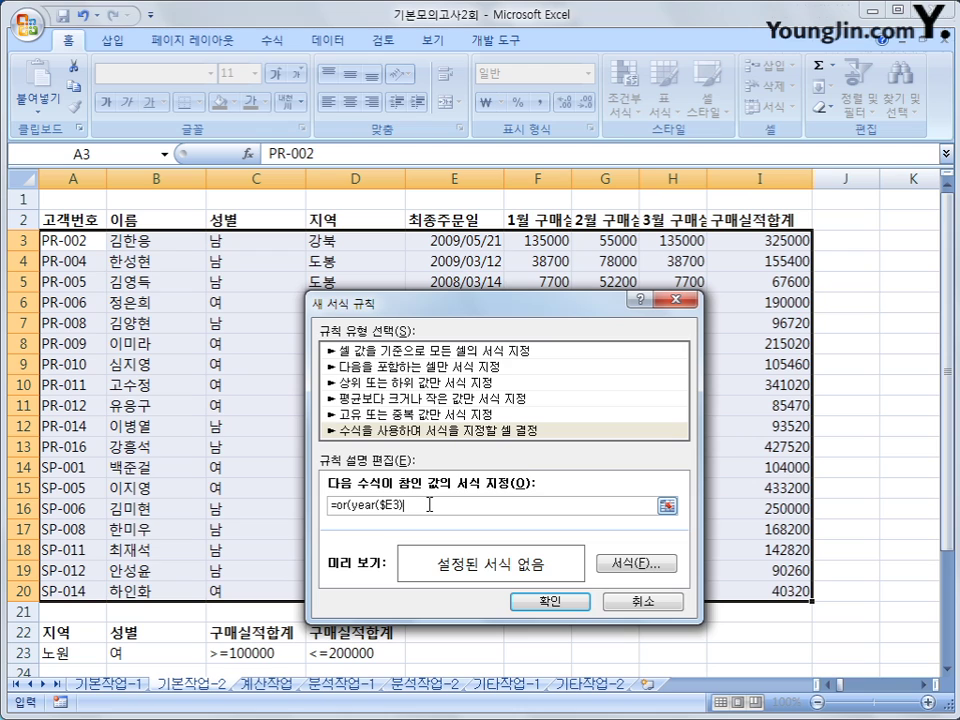
type("=2007")
Add the second OR condition year($E3)=2009, with only the column of the reference locked, and close the rule formula.
type(",year(")
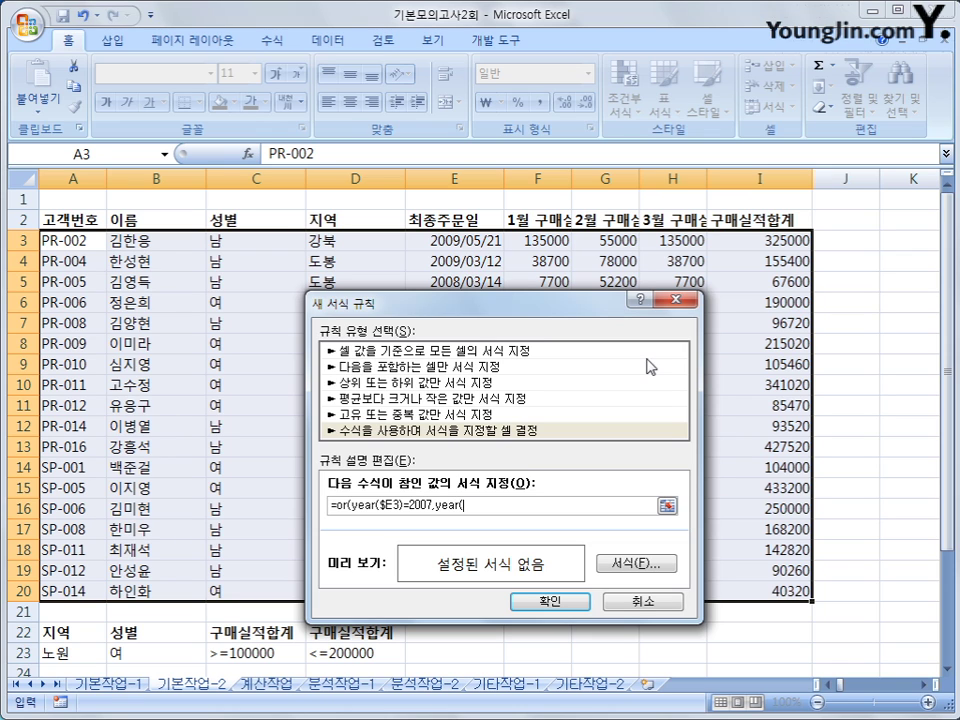
left_click(463, 241)
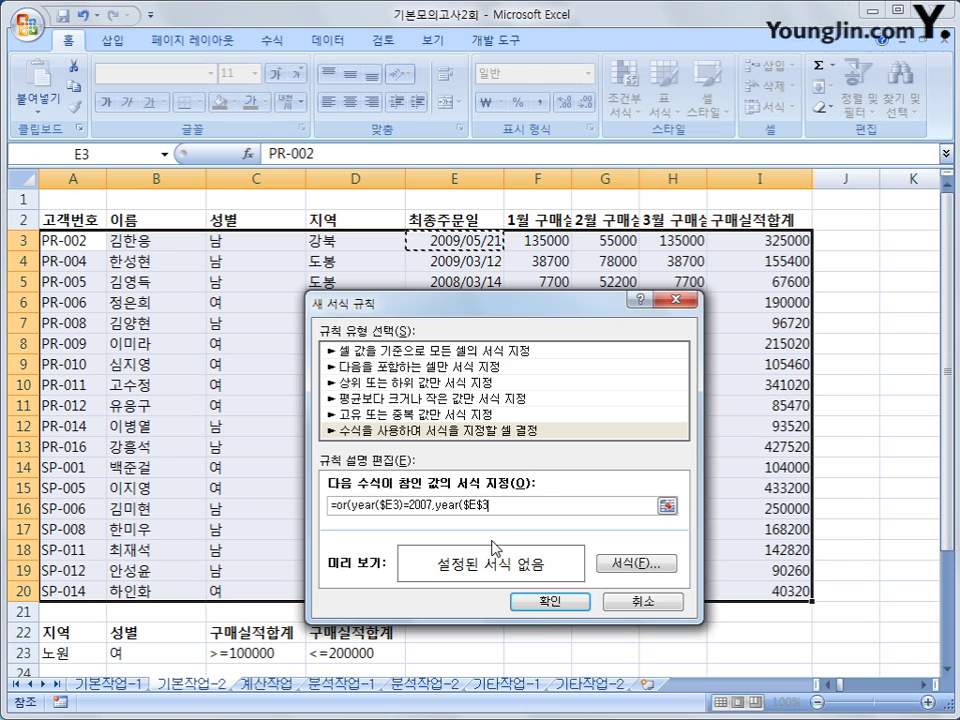
key("F4")
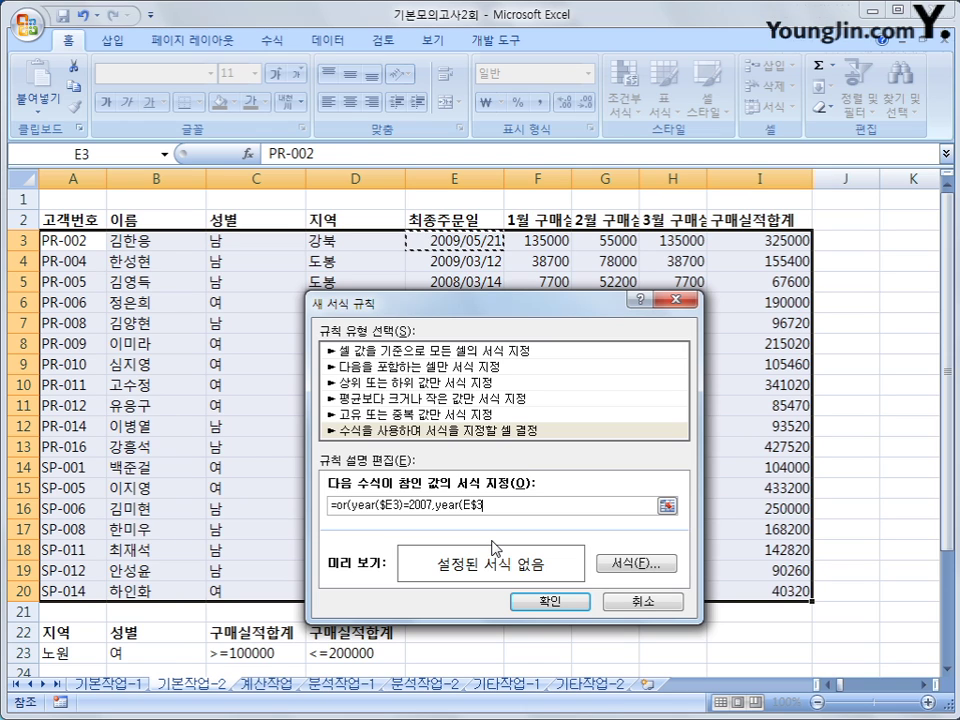
key("F4")
type(")=")
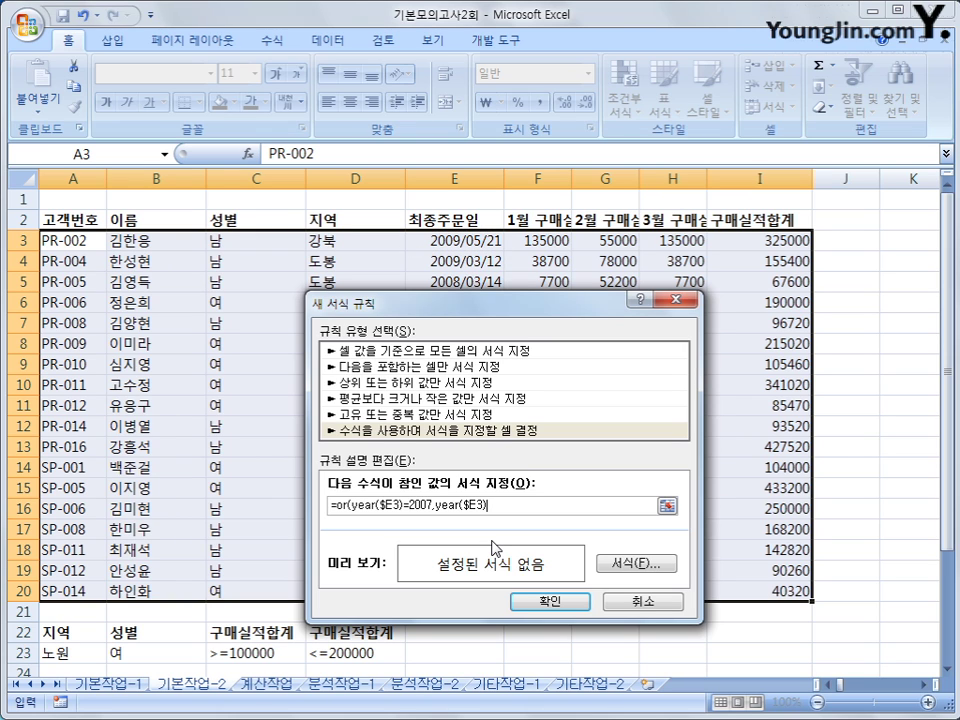
type("2009")
type(")")
Set the rule's format to bold italic (굵은 기울임꼴) in standard blue and apply the rule to A3:I20.
left_click(633, 566)
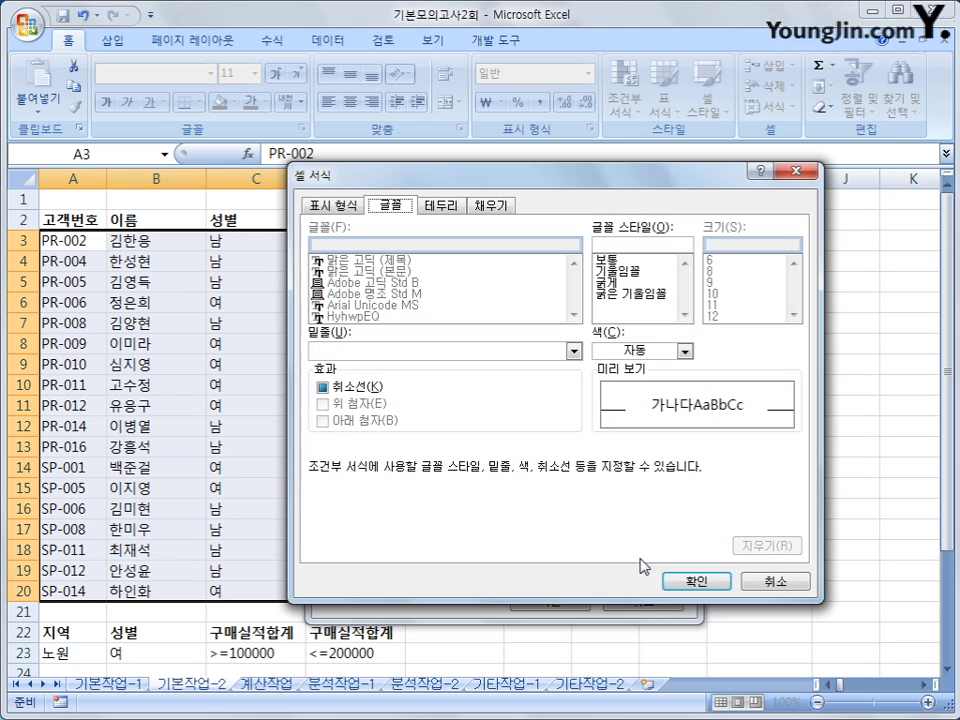
left_click(625, 294)
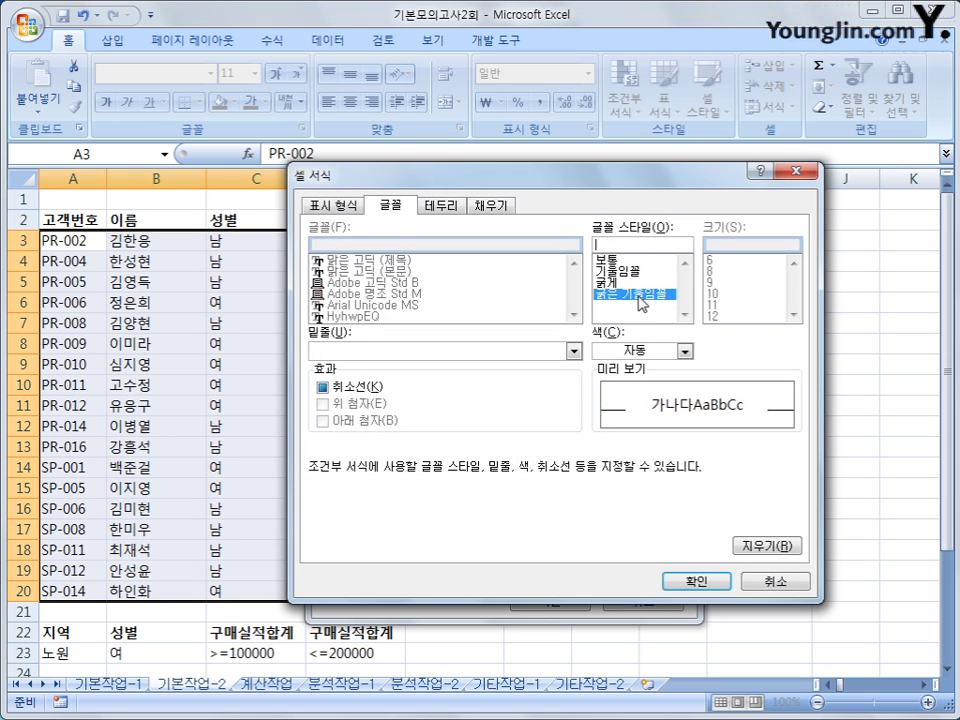
left_click(667, 357)
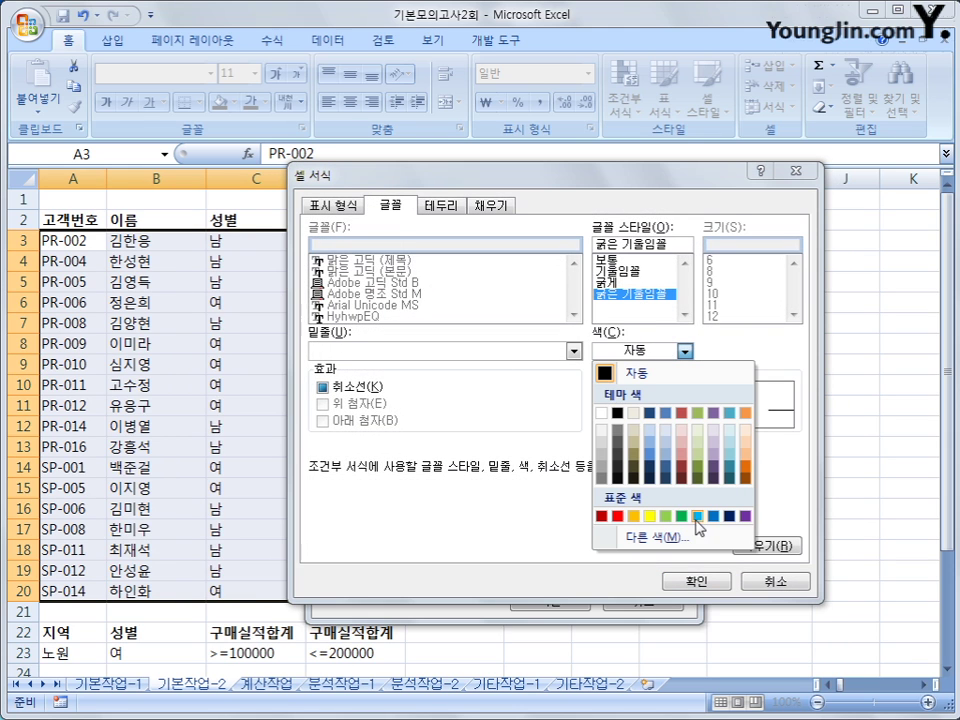
left_click(715, 517)
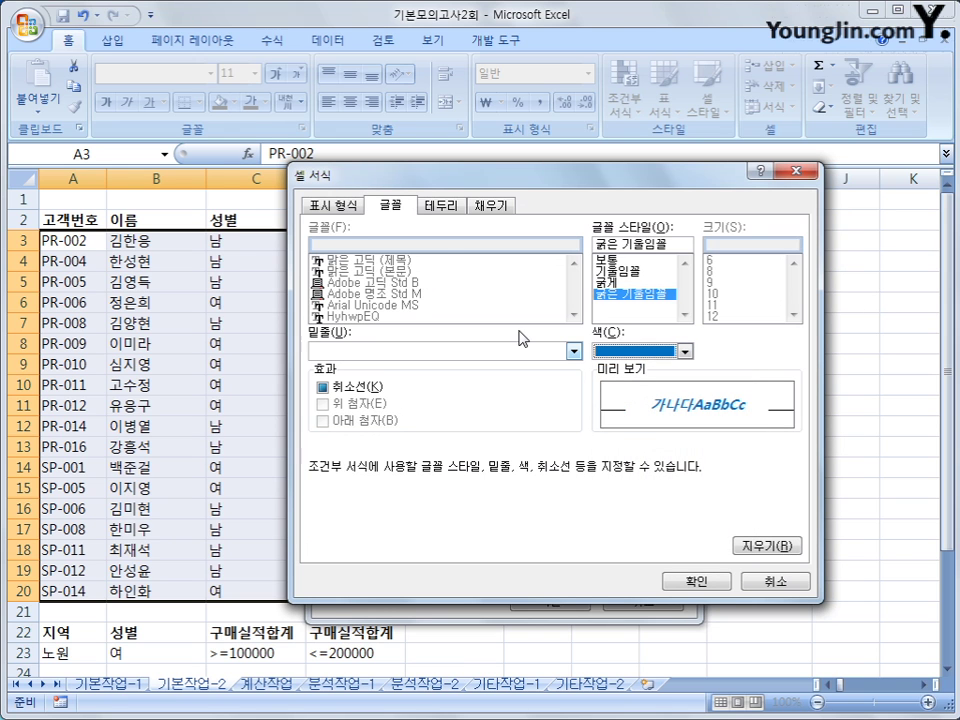
left_click(722, 588)
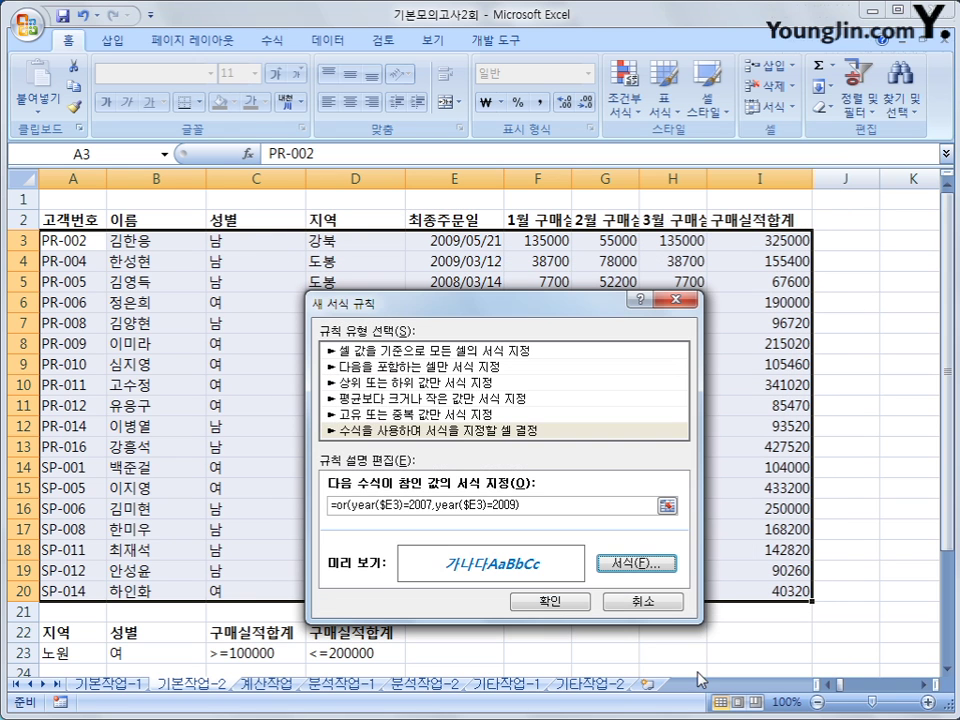
left_click(562, 604)
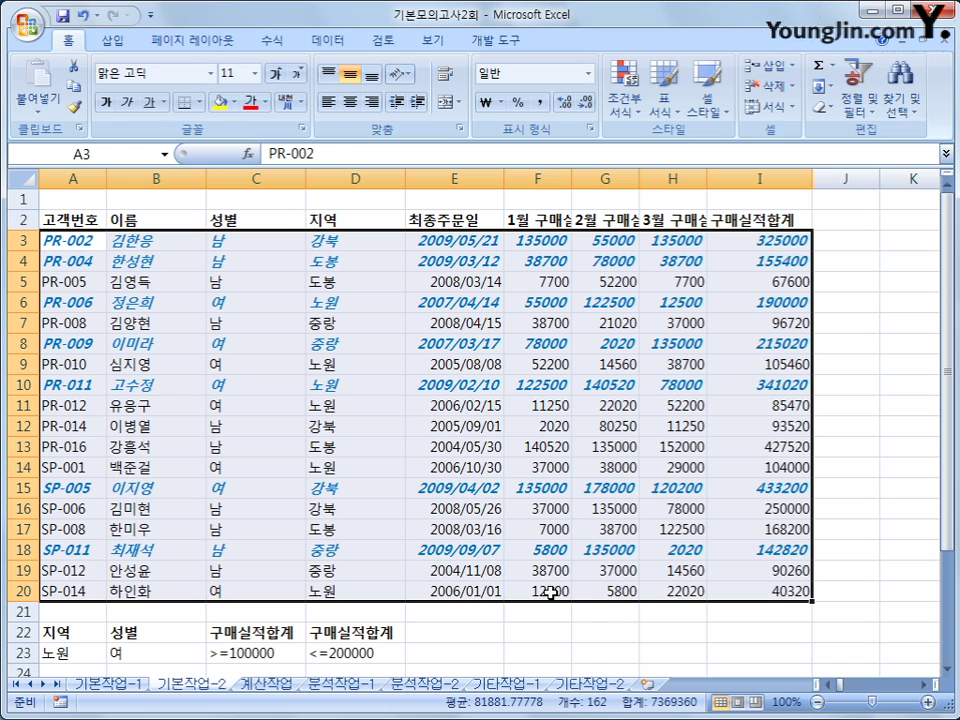
Check the 최종주문일 dates of the highlighted rows against the years 2007 and 2009.
left_click(470, 240)
left_click(465, 261)
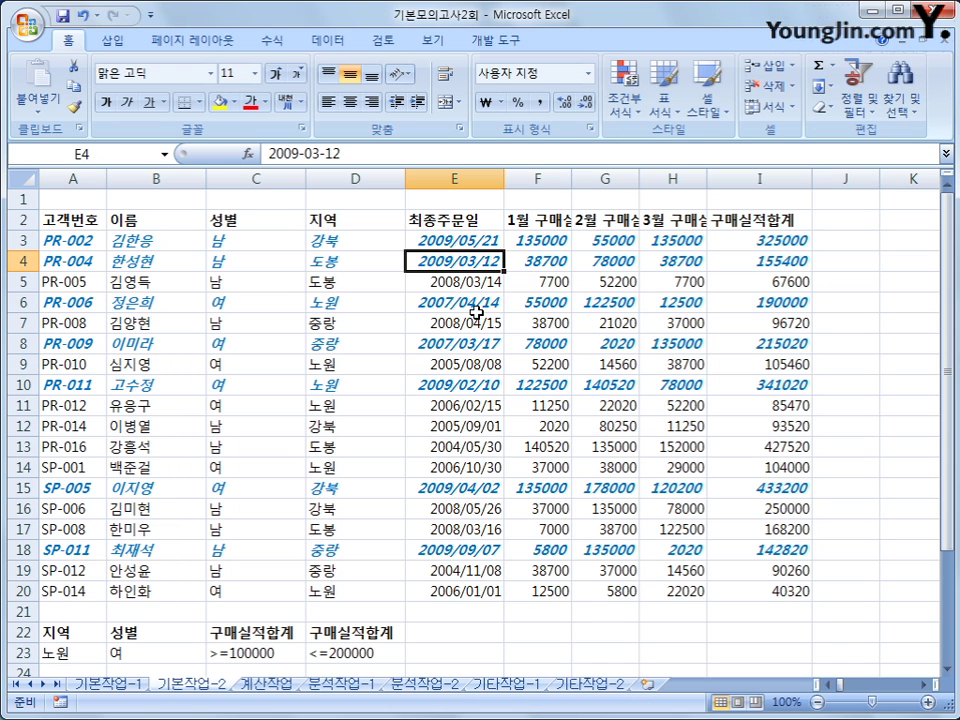
left_click(465, 302)
left_click(465, 343)
left_click(474, 382)
left_click(470, 487)
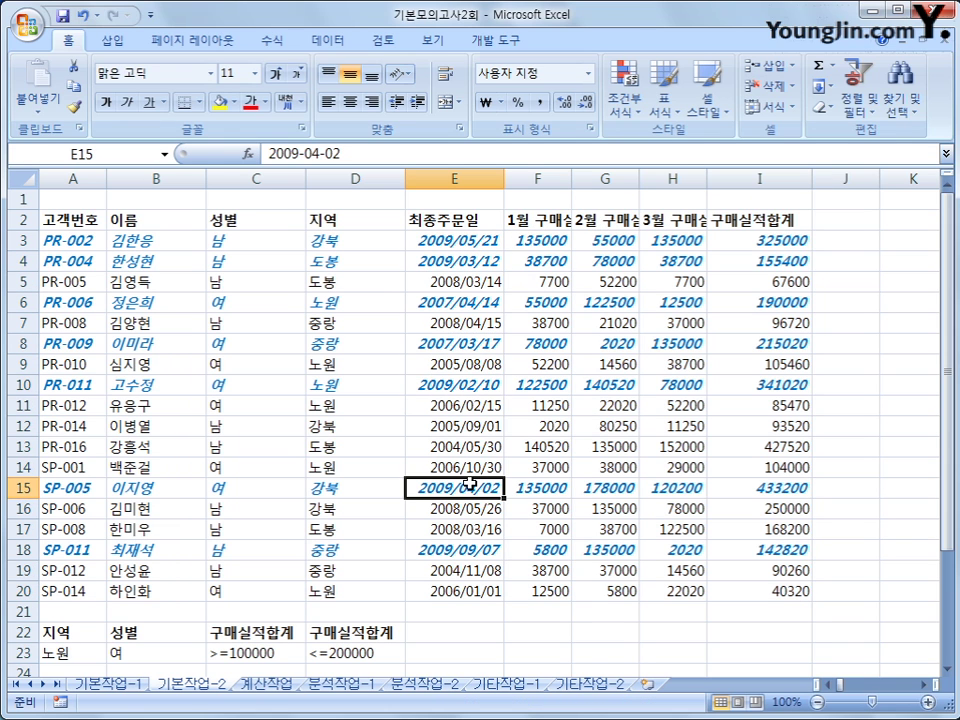
left_click(470, 548)
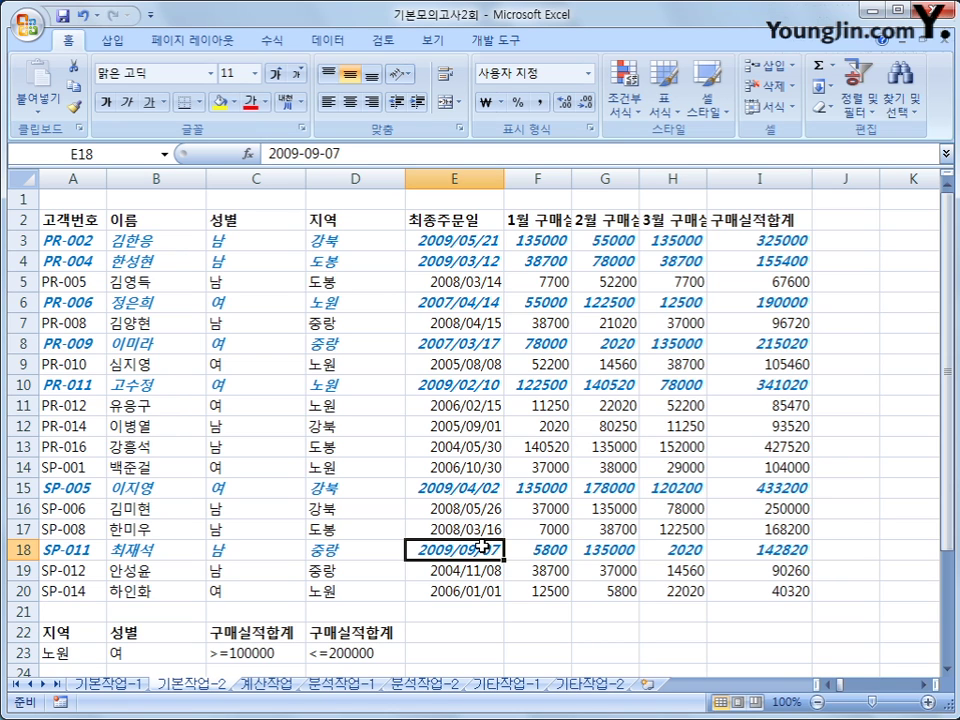
On the 계산작업 sheet, start an AVERAGEIF formula in K4, the 관리부 cell of the 성실책임 평균 column.
left_click(288, 686)
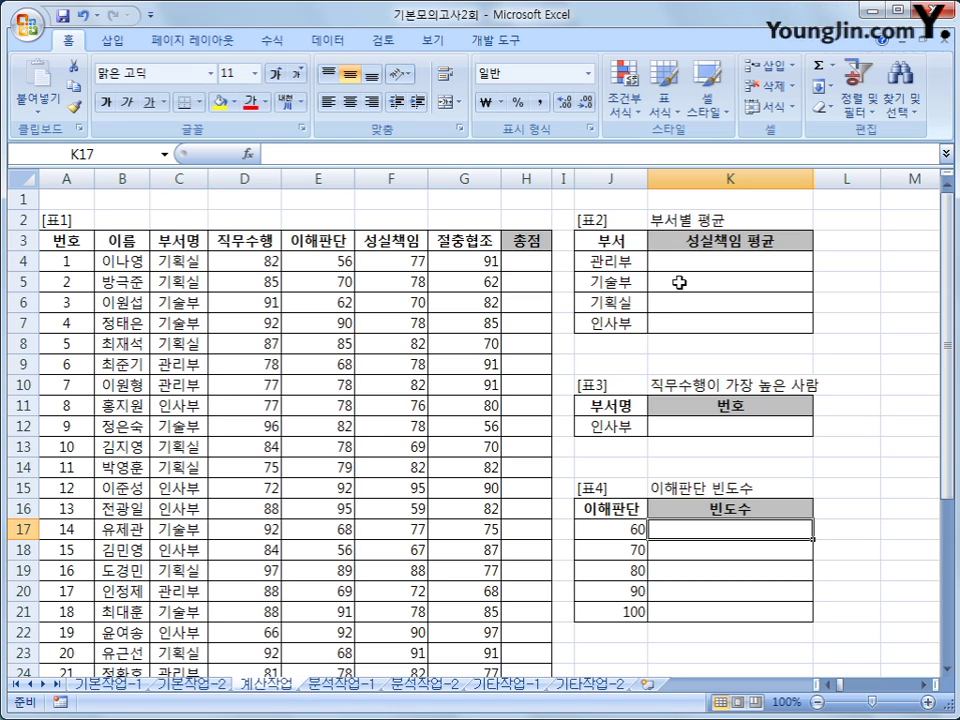
left_click_drag(686, 260, 690, 329)
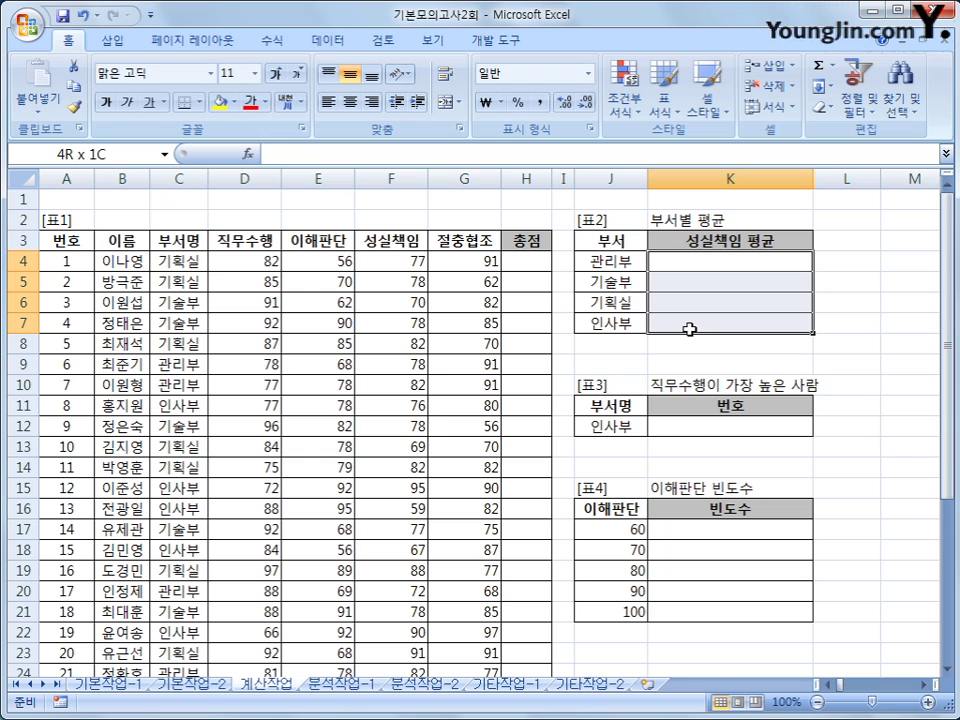
left_click_drag(690, 329, 691, 329)
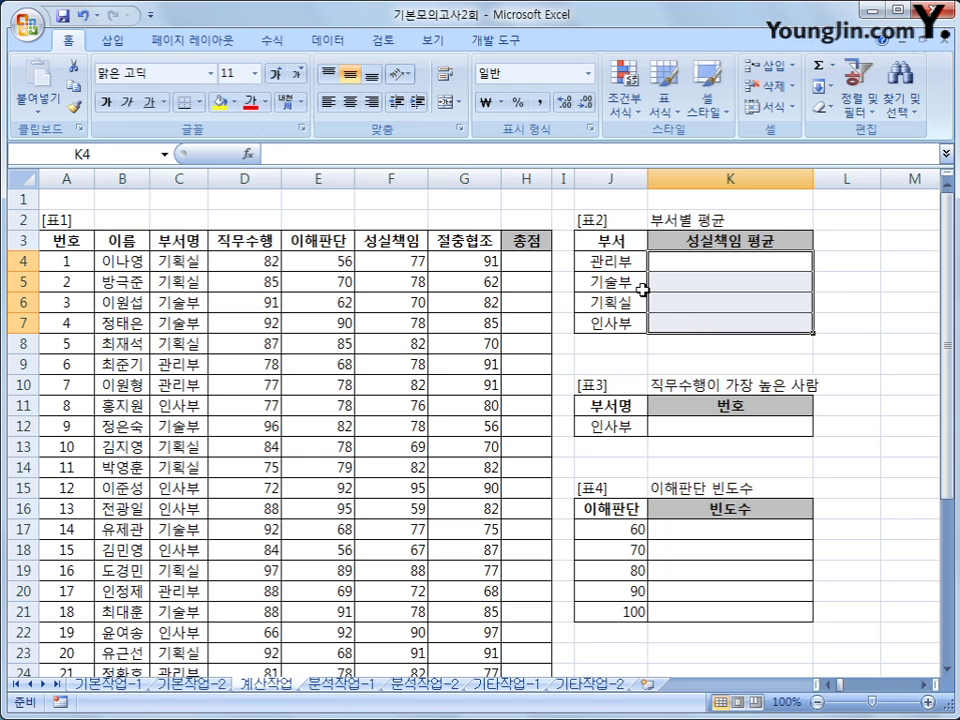
left_click(775, 263)
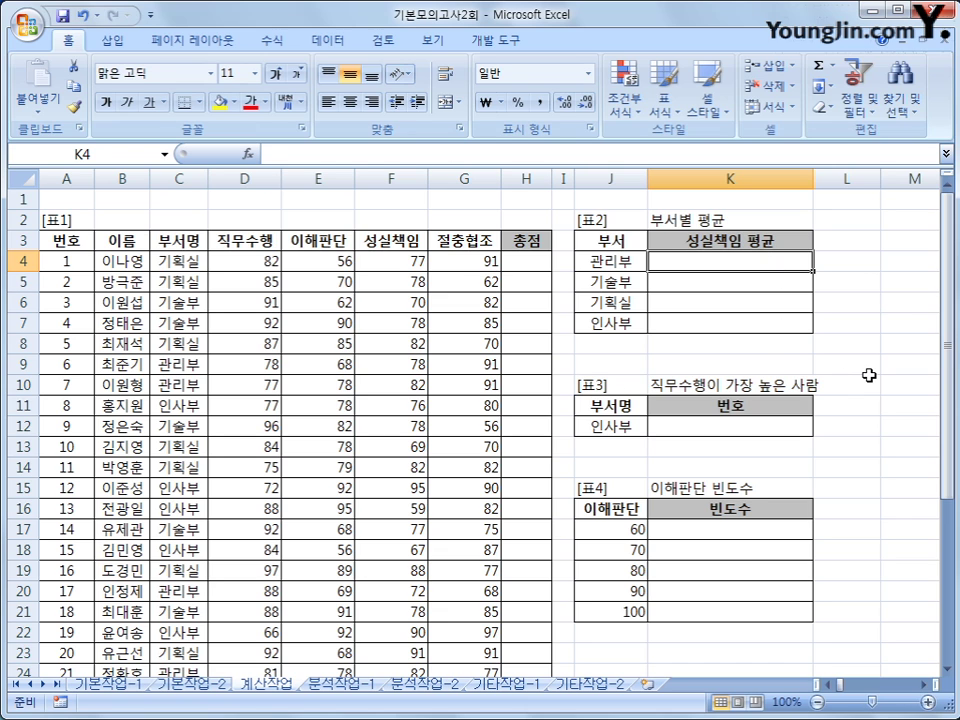
type("=aver")
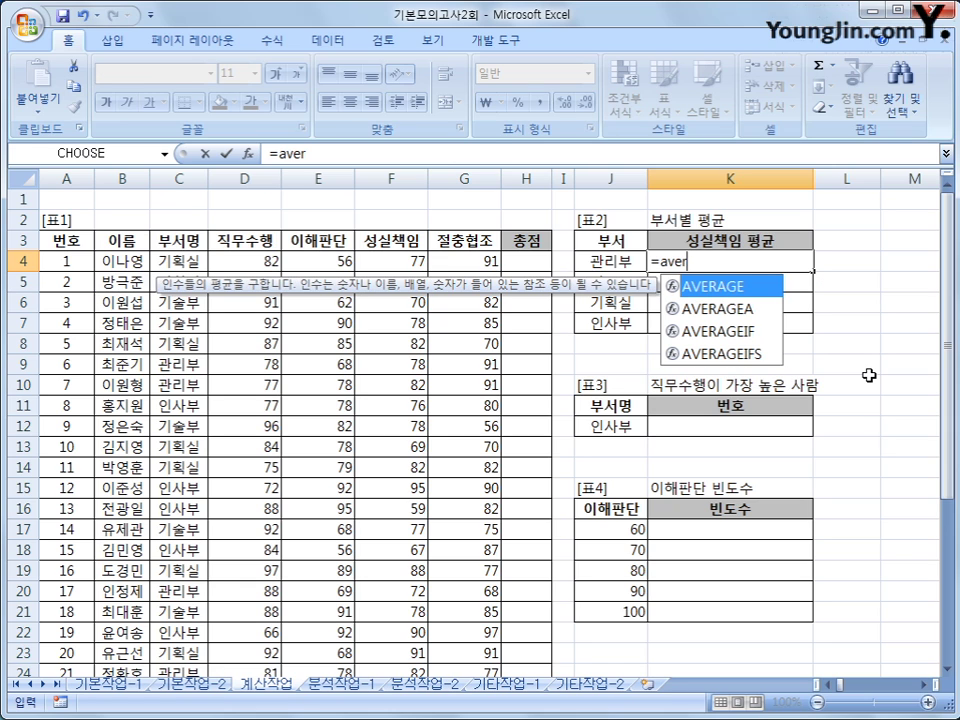
key("Down")
key("Down")
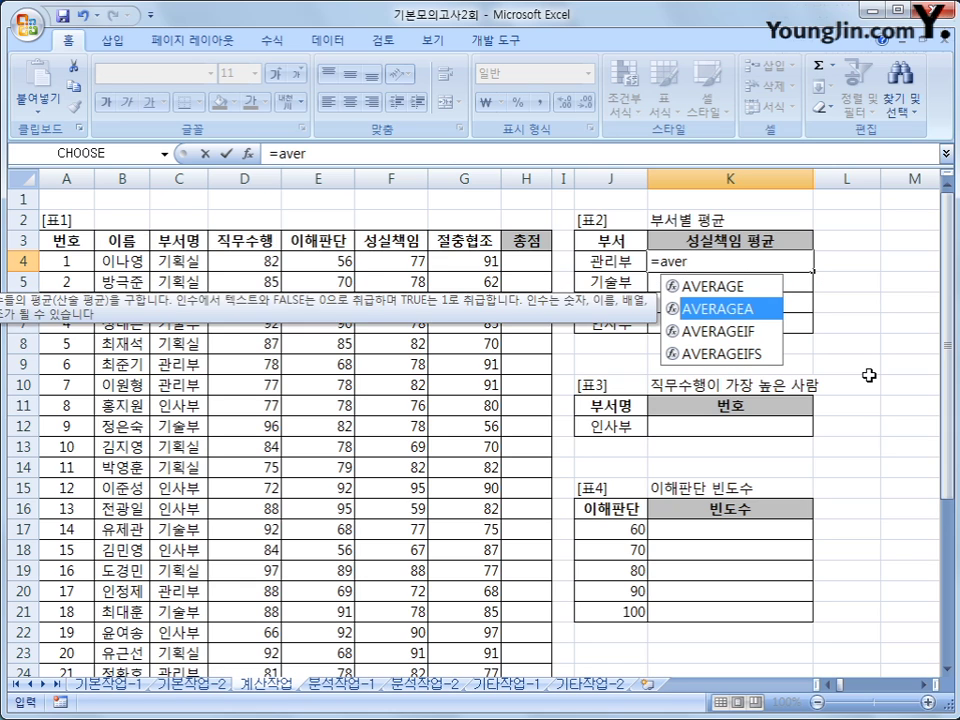
double_click(736, 338)
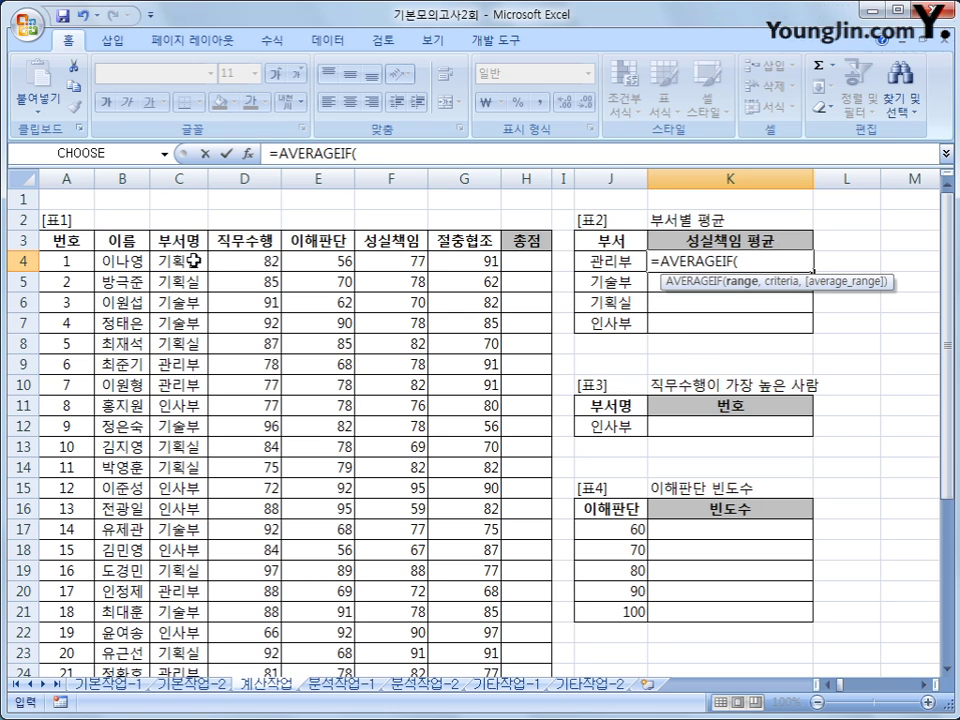
Complete the K4 formula as =AVERAGEIF(C4:C26,J4,F4:F26), averaging 성실책임 for the department in J4.
left_click_drag(193, 261, 193, 632)
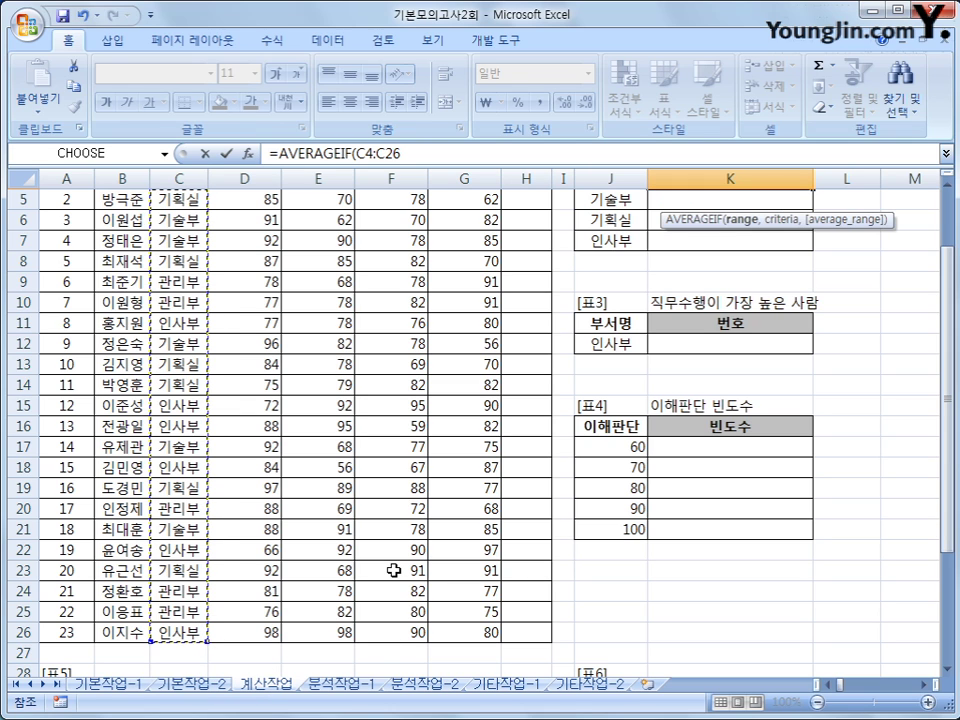
type(",")
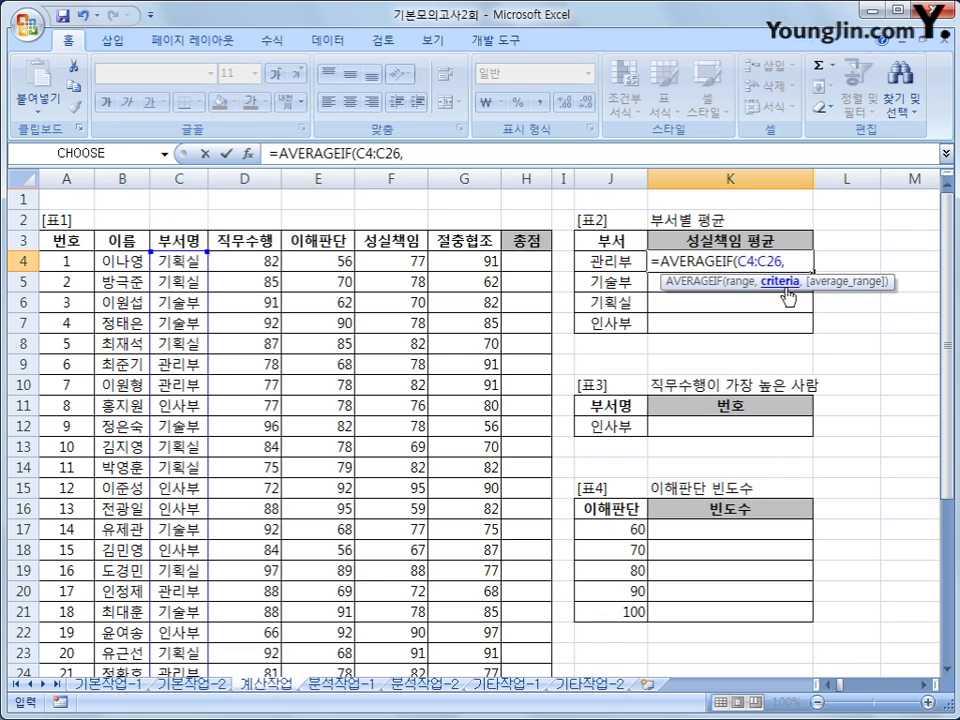
left_click(615, 261)
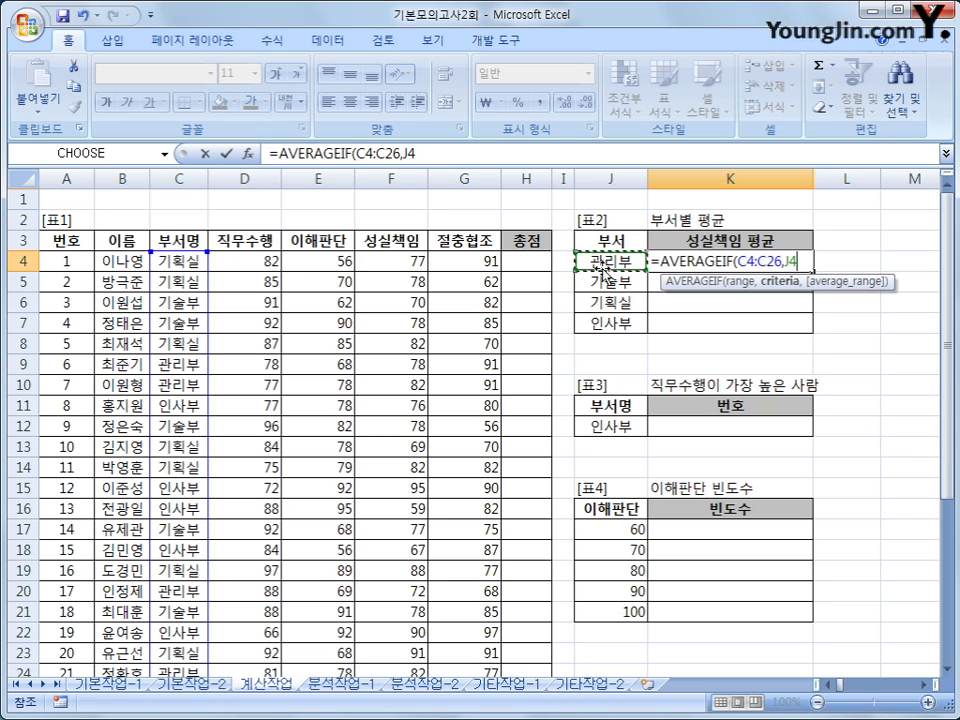
type(",")
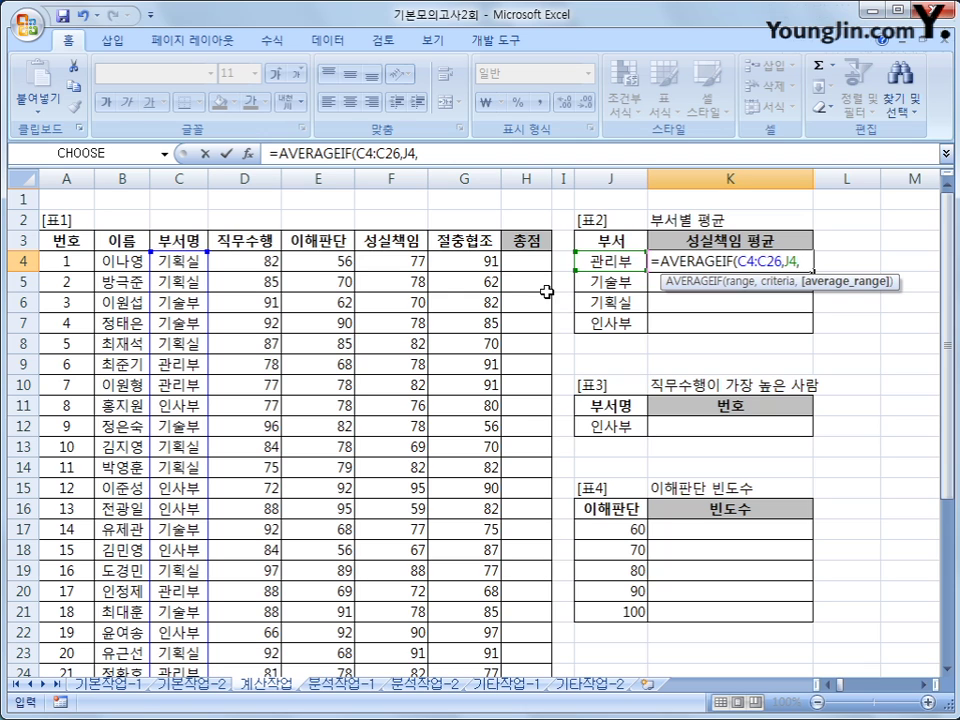
left_click_drag(402, 262, 410, 648)
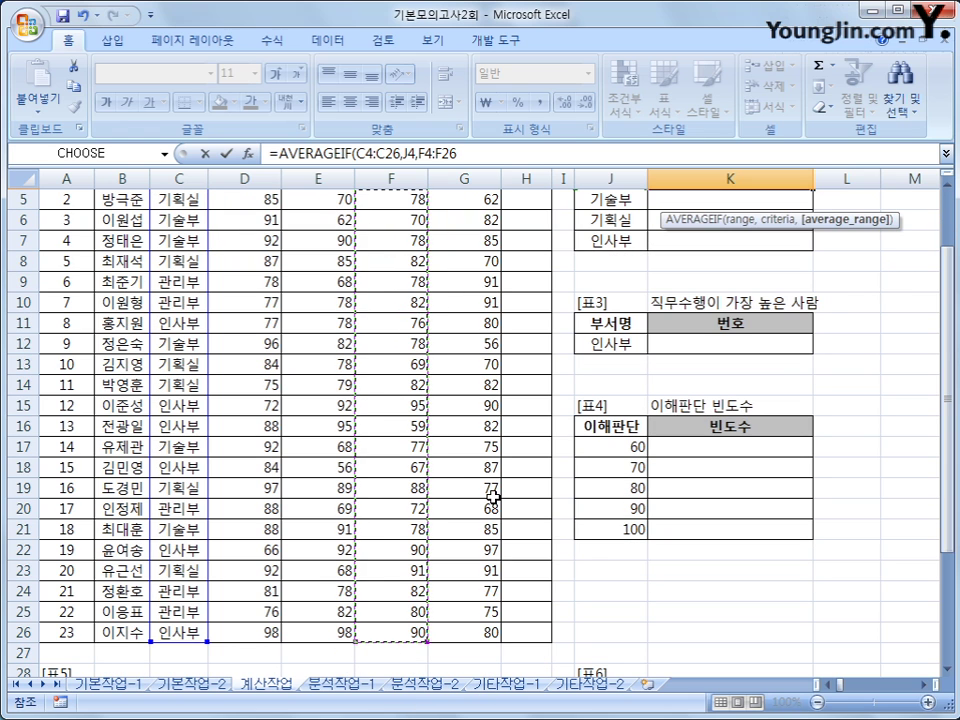
left_click(475, 153)
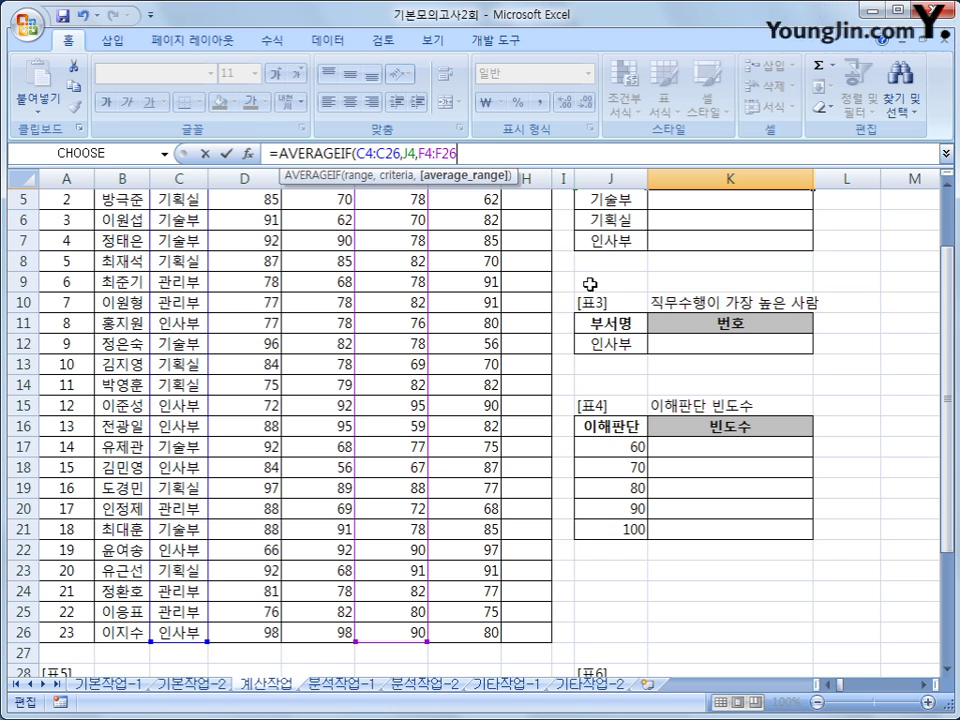
type(")")
key("Return")
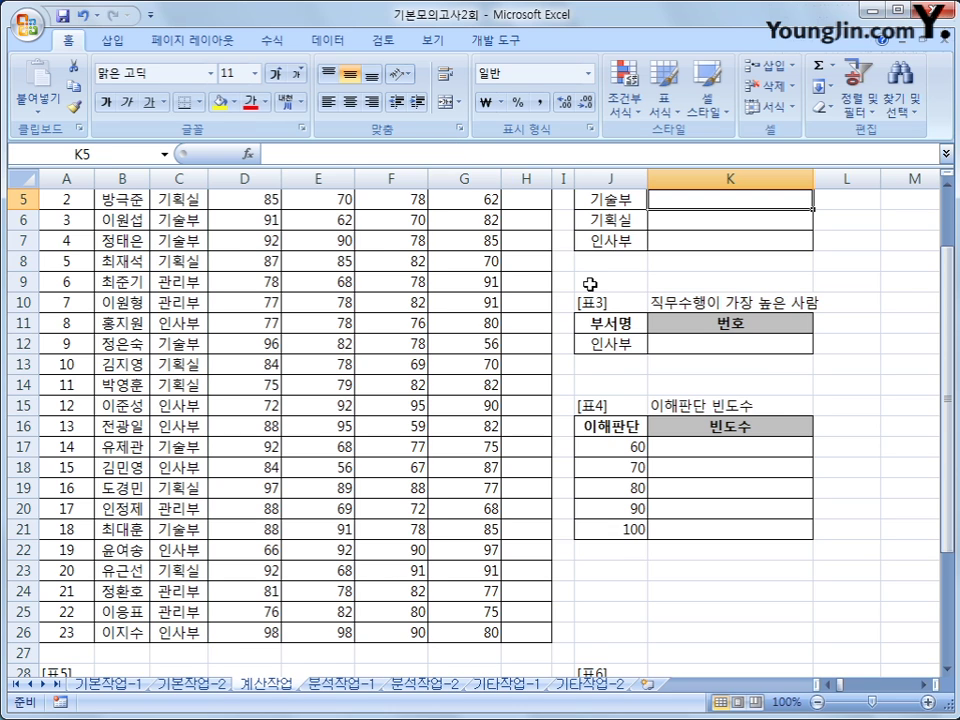
Fill the K4 average formula down through K7 for the remaining departments.
scroll(600, 282, "up", 2)
left_click(711, 259)
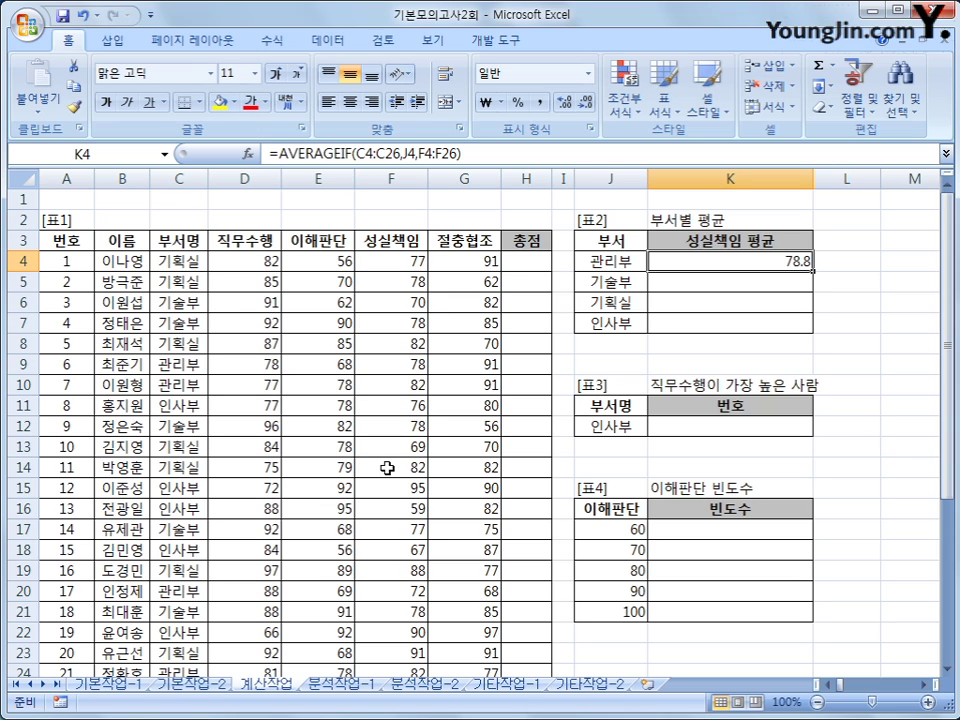
left_click_drag(813, 271, 812, 335)
Inspect the copied formulas in K7, K6 and K5 to see how their range references shifted.
left_click(775, 321)
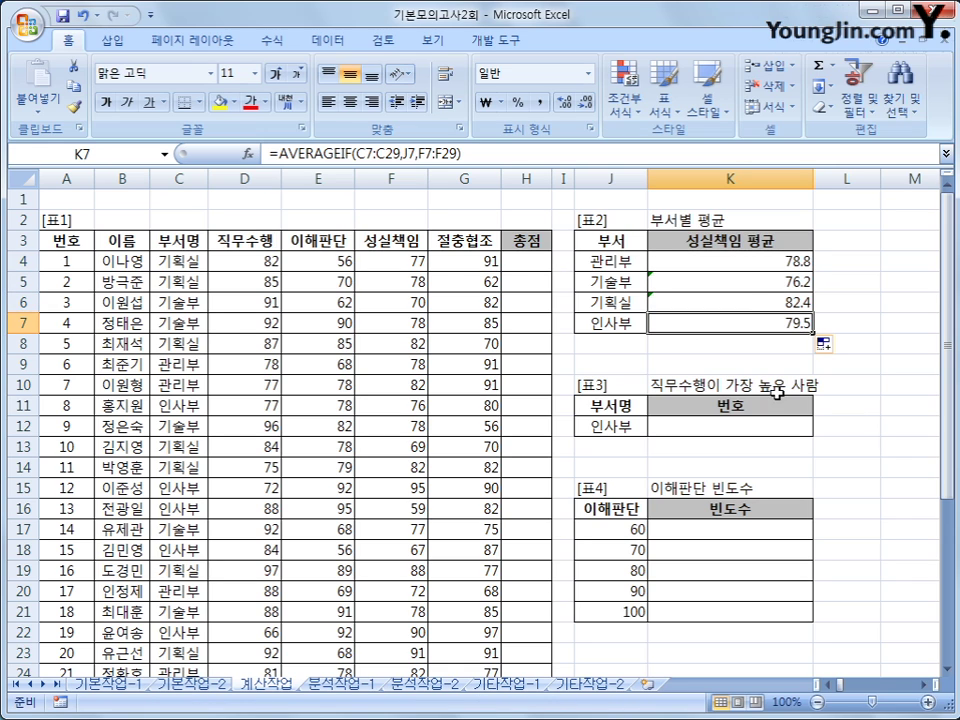
left_click(754, 299)
left_click(751, 282)
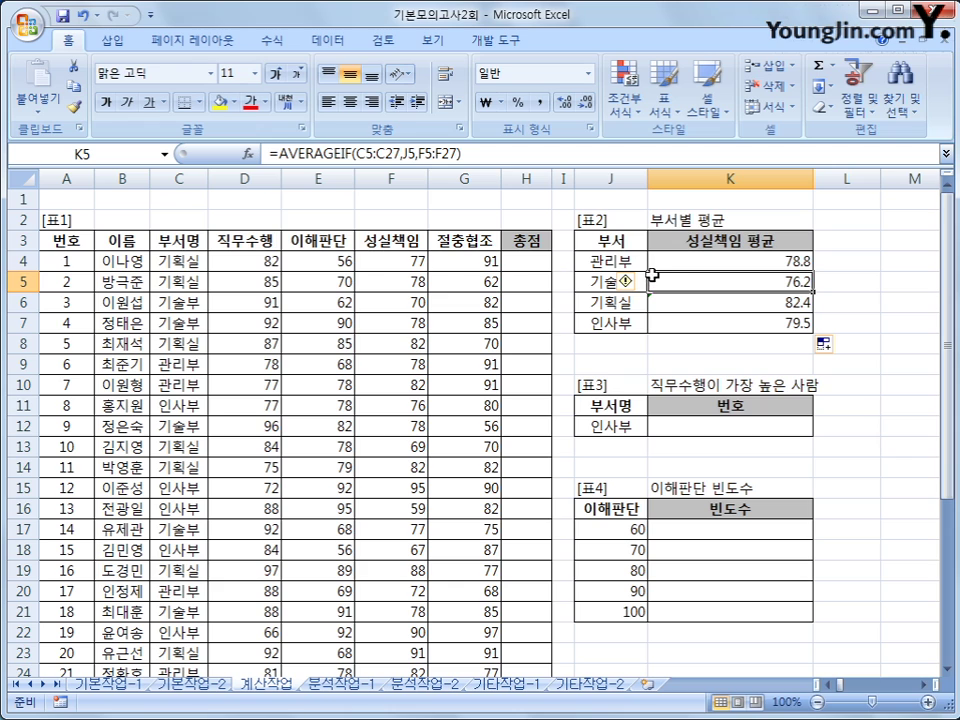
left_click(472, 153)
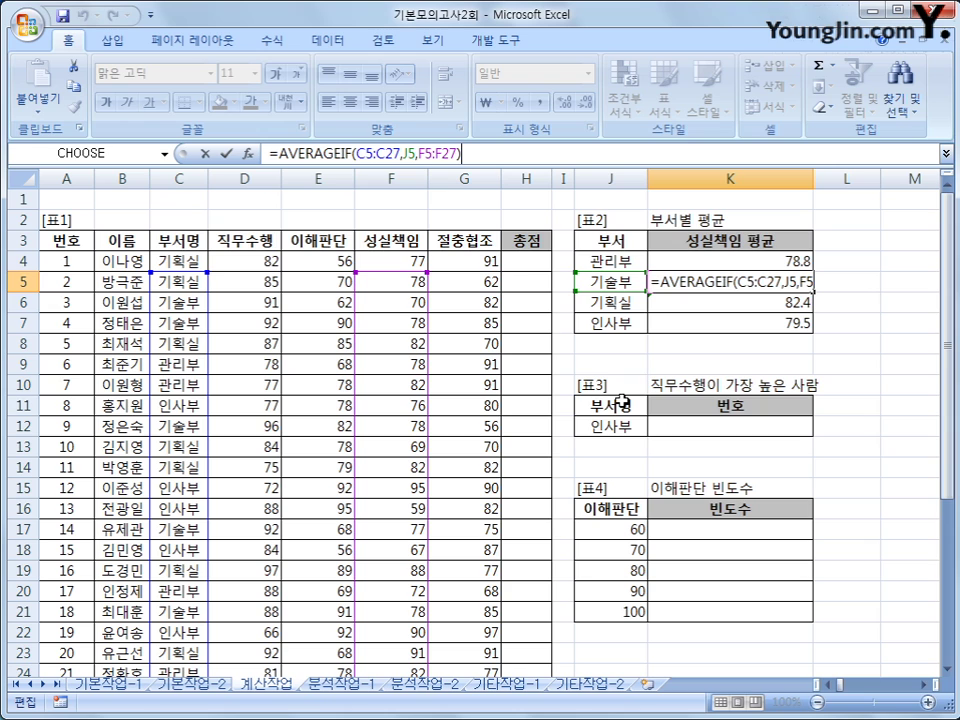
left_click(748, 284)
Make both ranges in the K4 formula absolute, giving =AVERAGEIF($C$4:$C$26,J4,$F$4:$F$26).
left_click(746, 262)
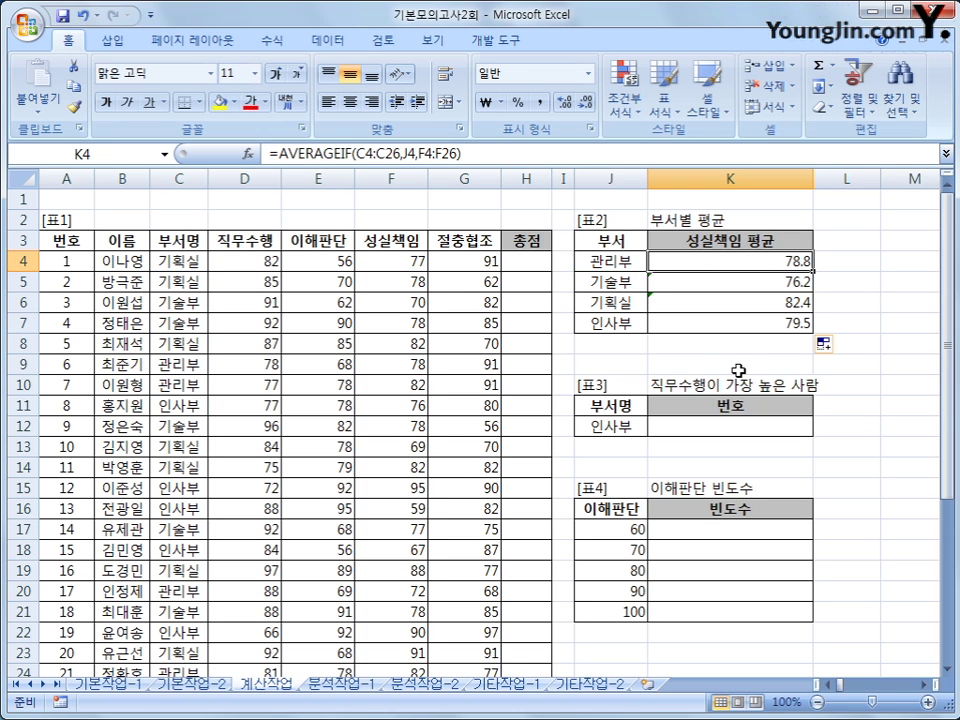
left_click(475, 151)
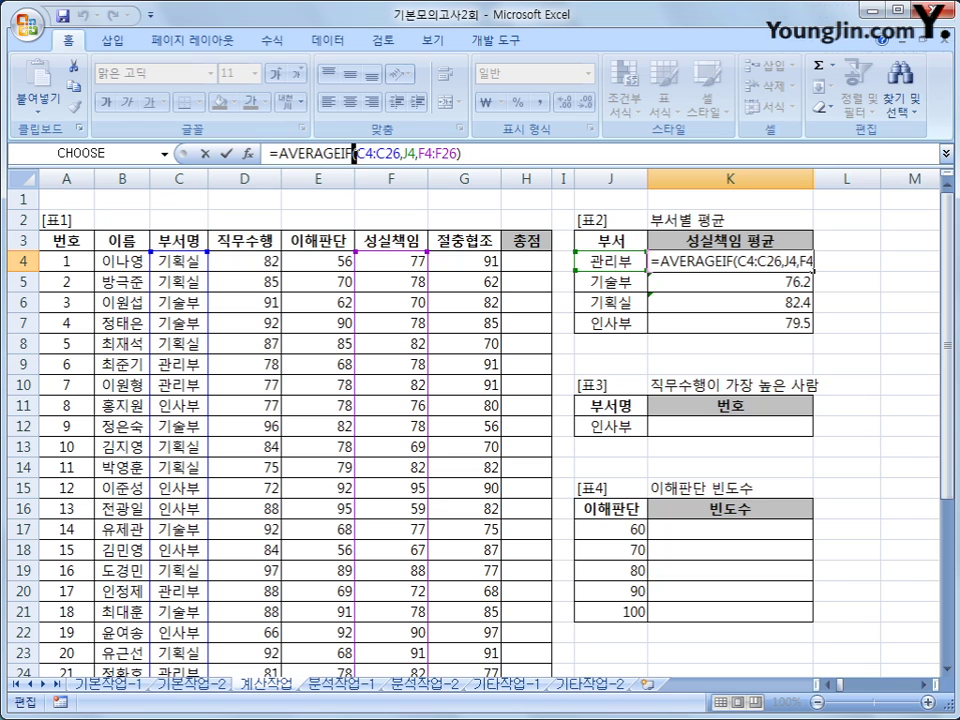
left_click_drag(354, 152, 402, 158)
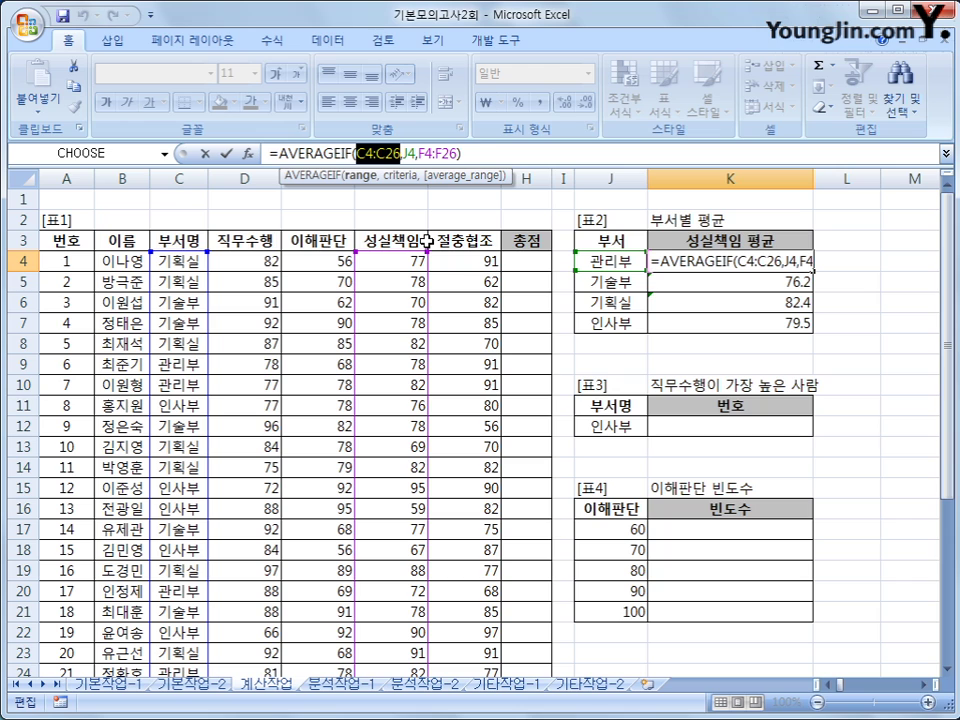
key("F4")
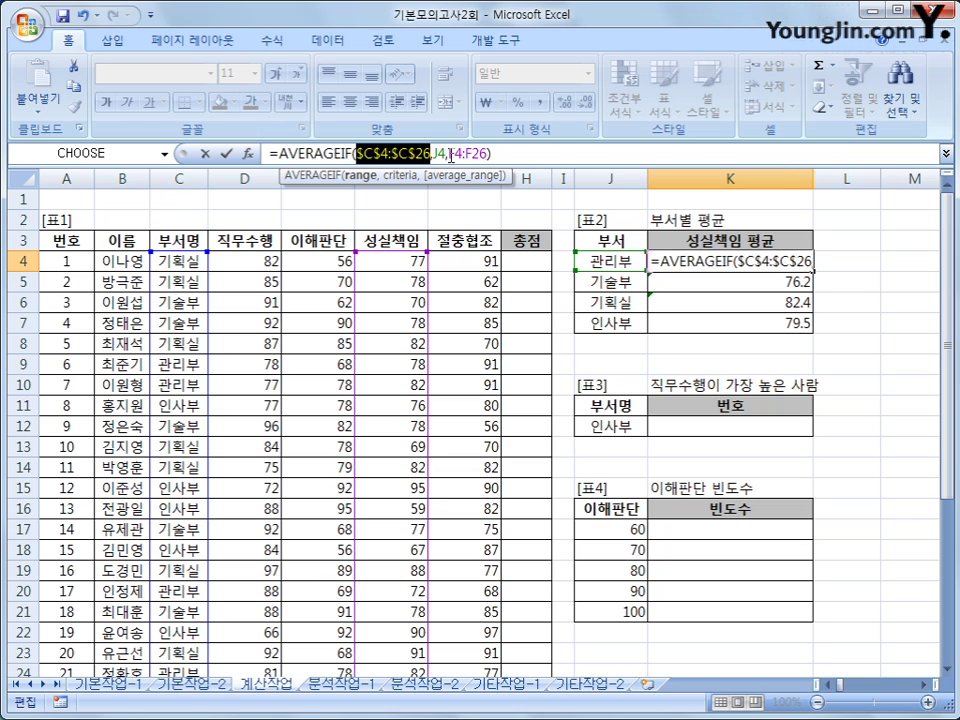
left_click_drag(308, 153, 335, 153)
left_click_drag(477, 153, 487, 153)
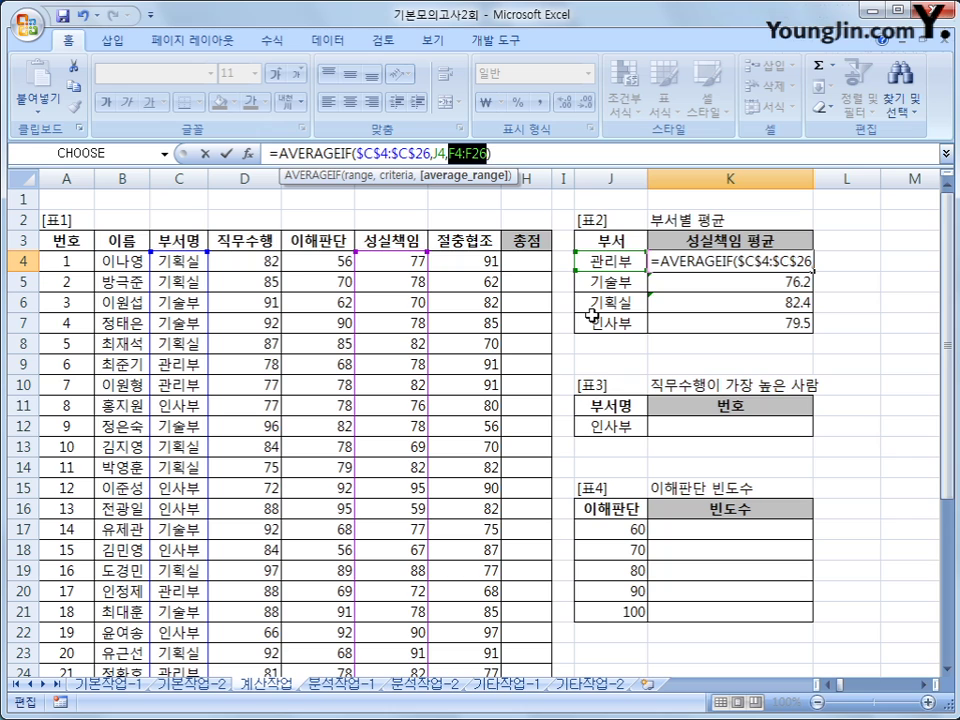
key("F4")
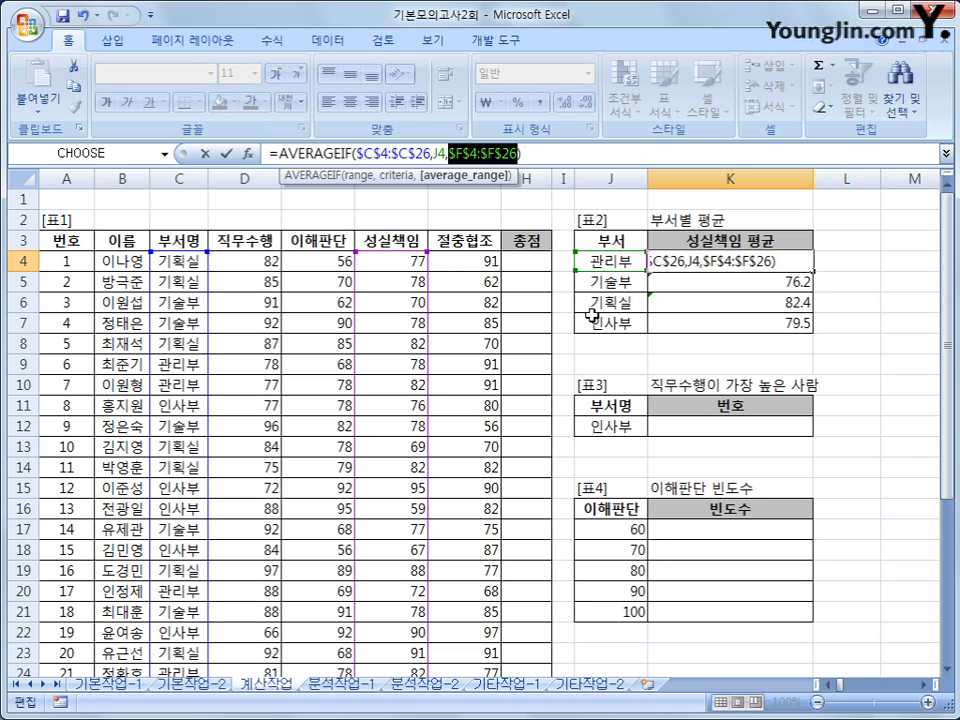
left_click(569, 157)
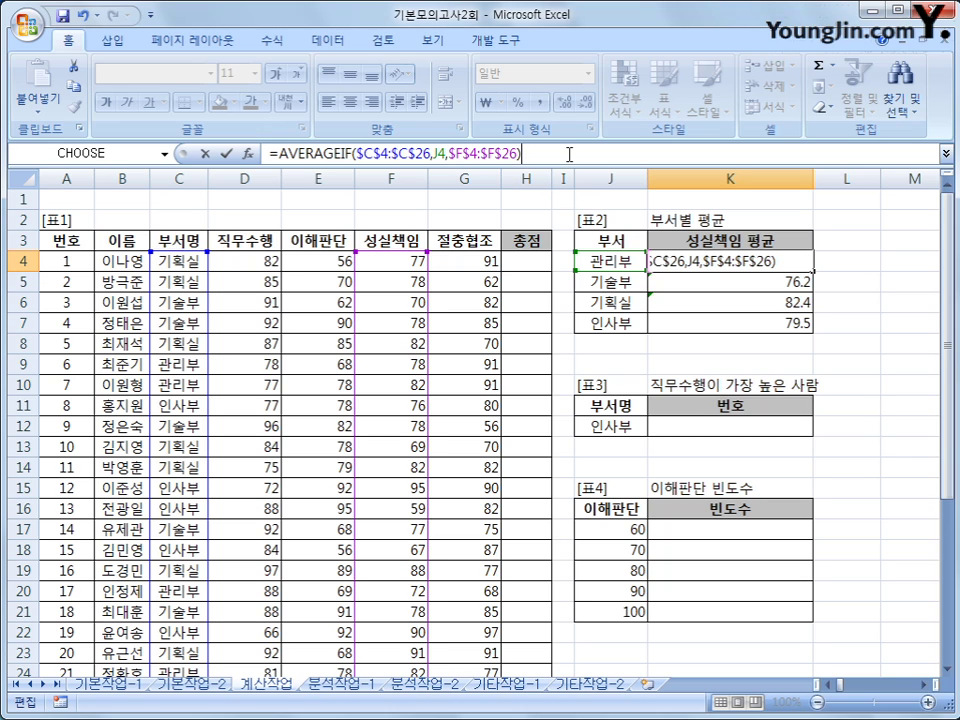
key("Return")
Fill the K4 formula with absolute ranges down through K7 and check the copy in K7.
left_click(720, 270)
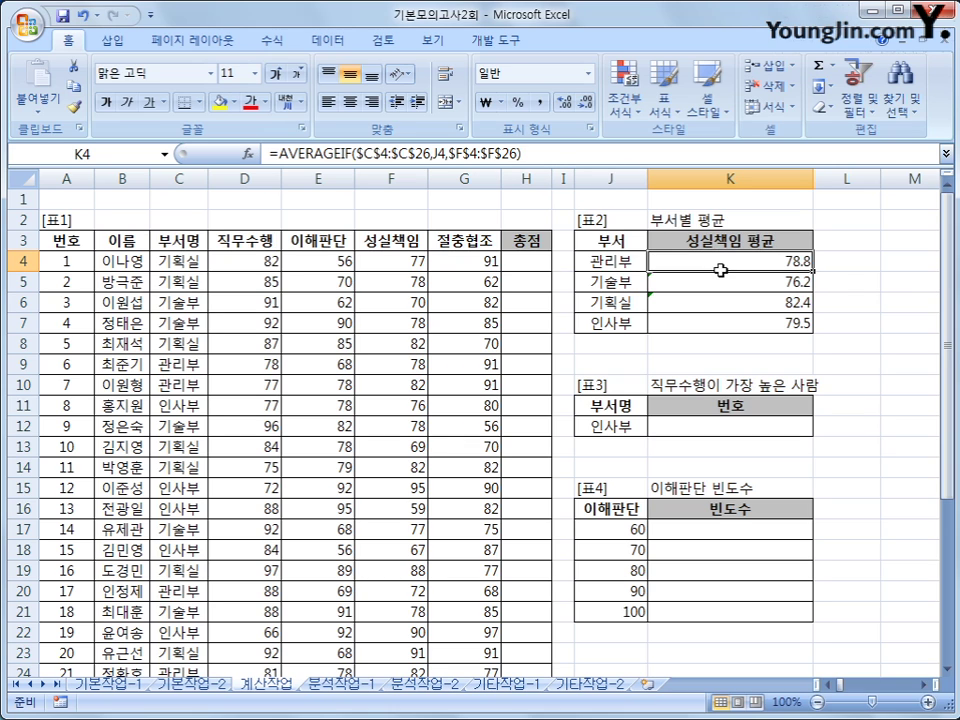
left_click_drag(812, 279, 808, 332)
left_click(759, 320)
Wrap the K4 average in ROUNDDOWN with 1 decimal digit, giving =ROUNDDOWN(AVERAGEIF($C$4:$C$26,J4,$F$4:$F$26),1).
left_click(750, 262)
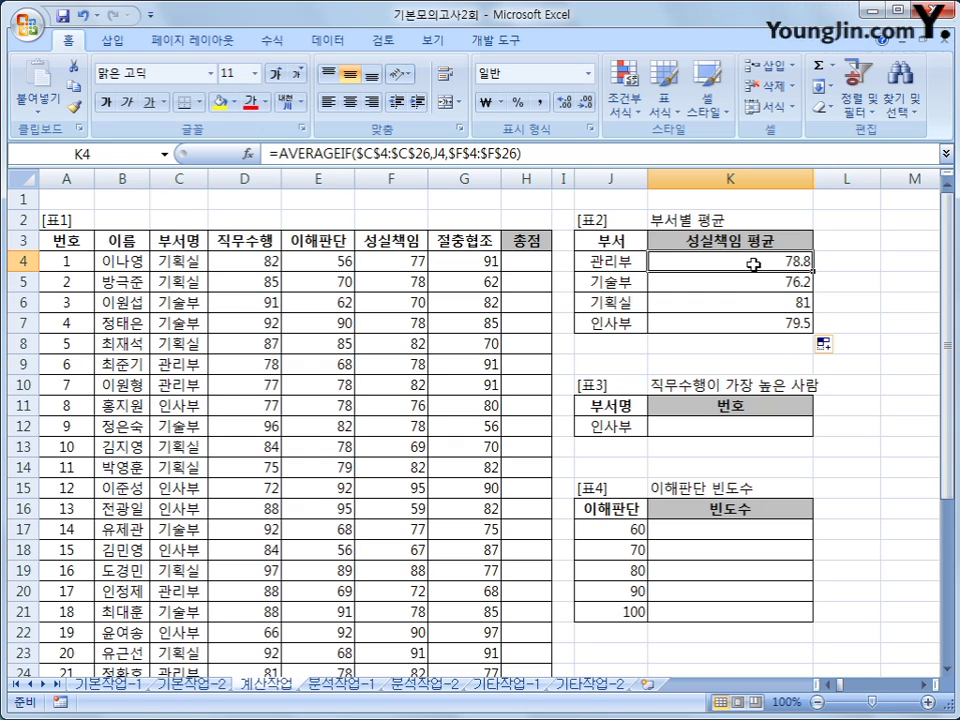
left_click(278, 154)
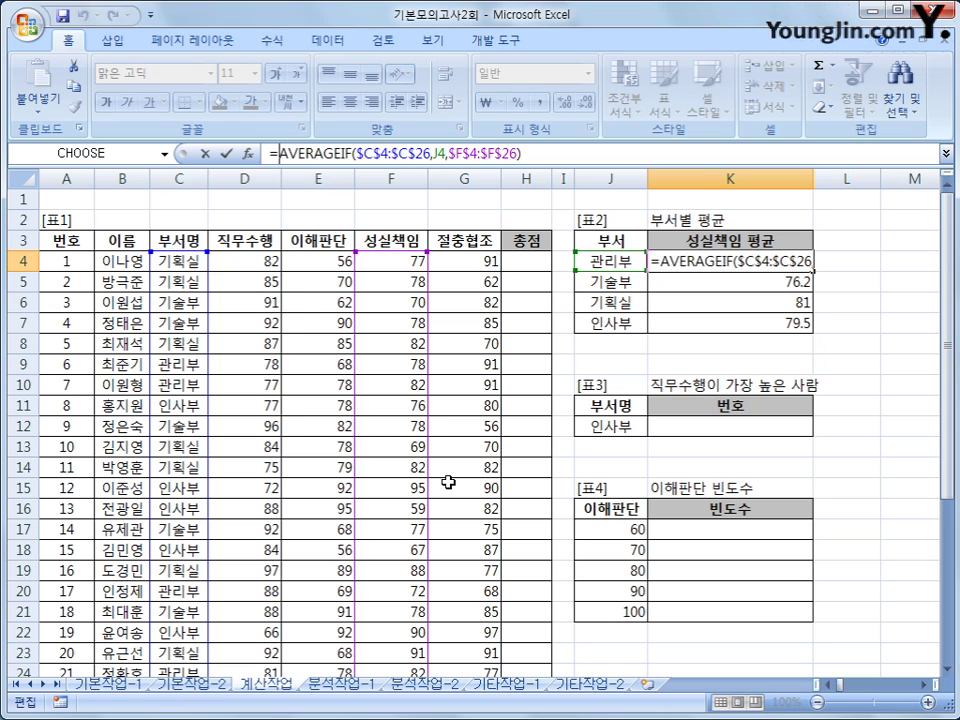
type("roun")
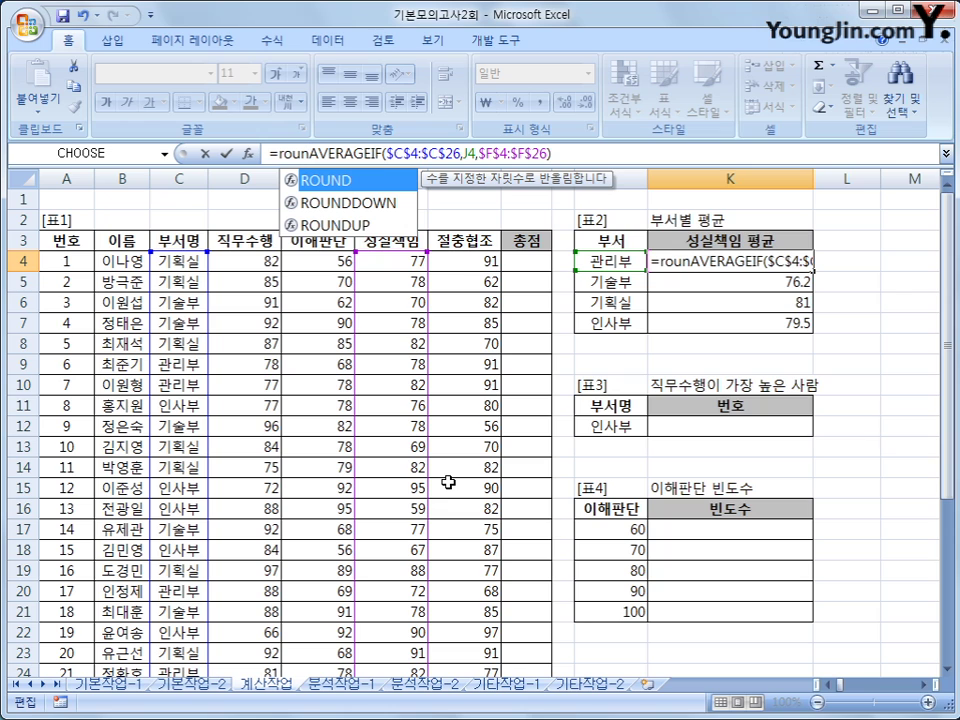
left_click(357, 204)
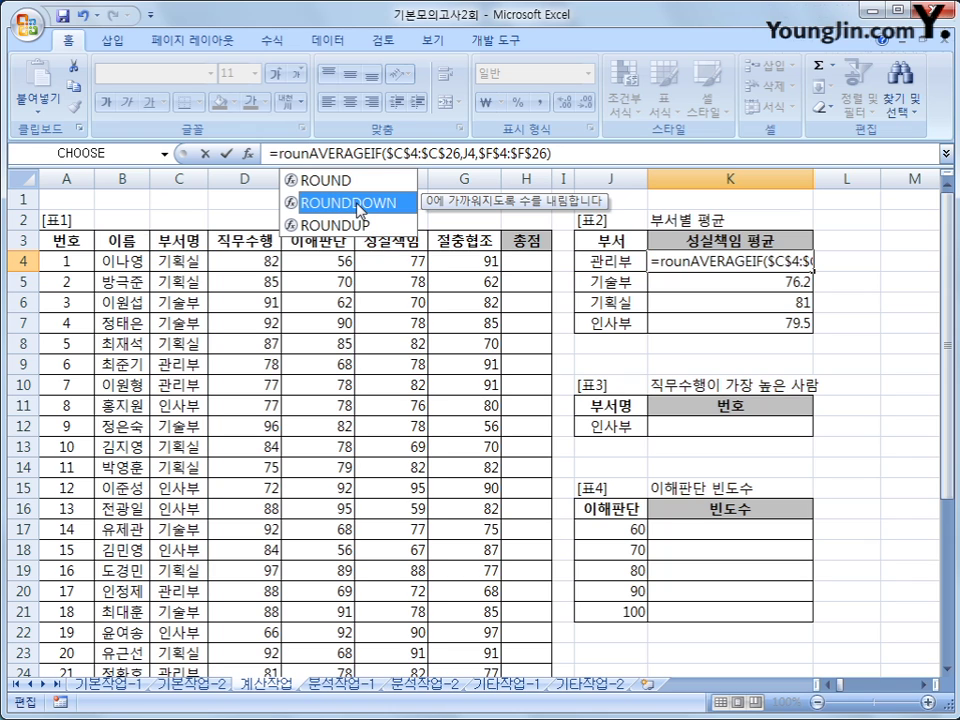
double_click(357, 204)
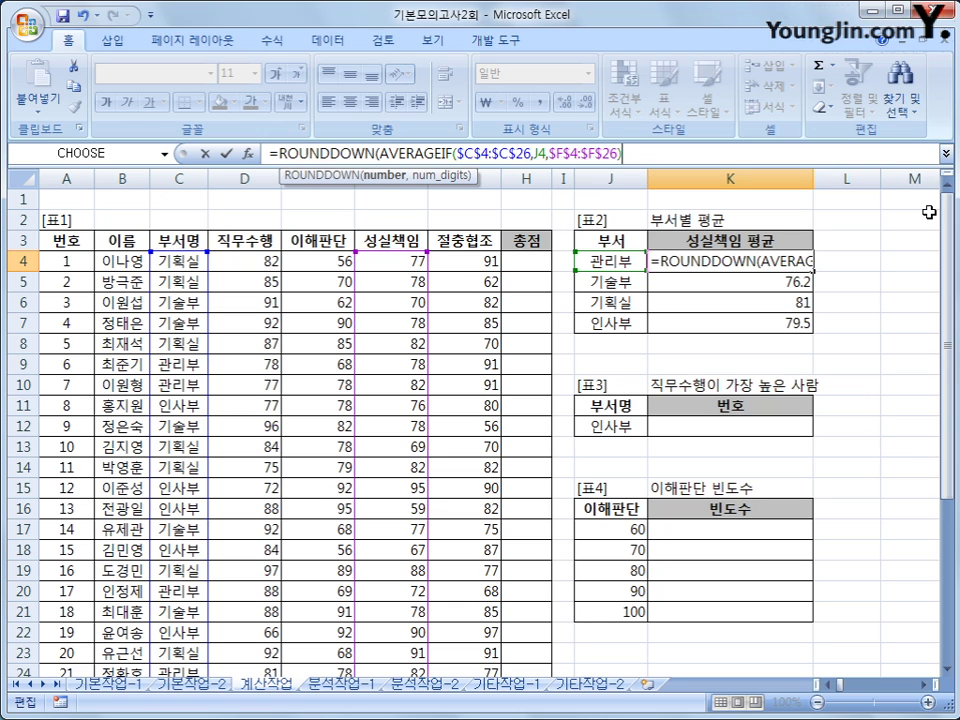
type(",")
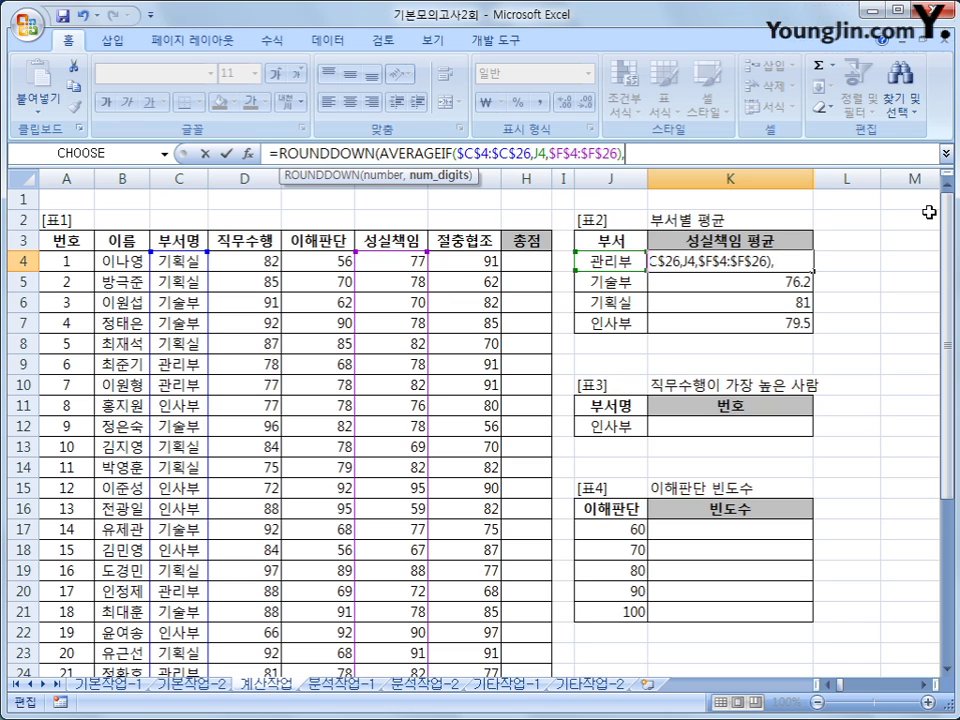
type("1")
type(")")
key("Return")
key("Up")
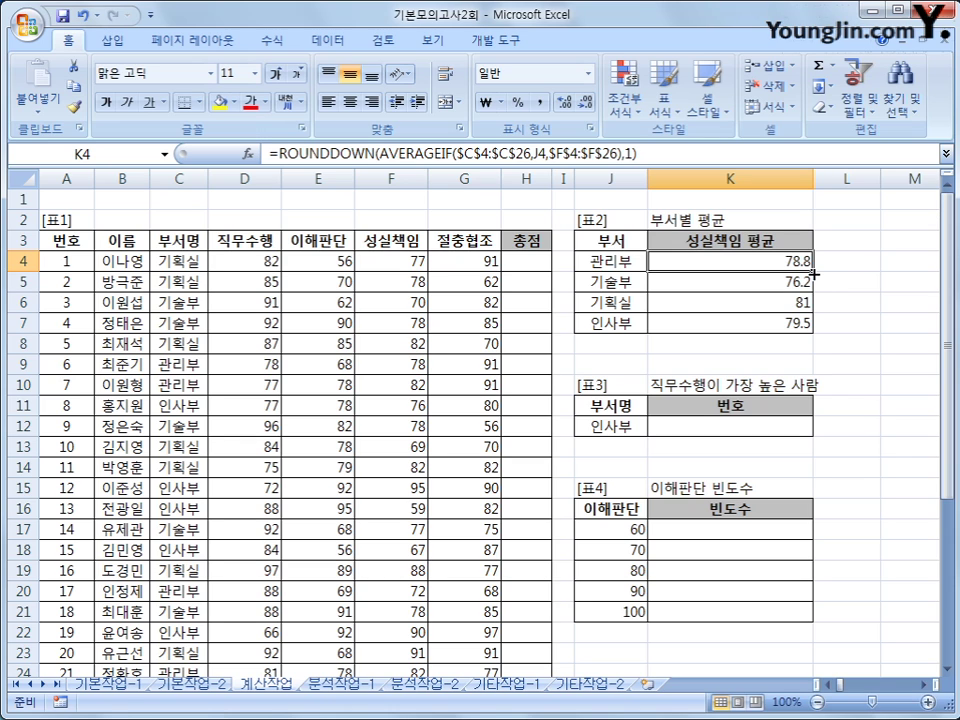
Fill the K4 ROUNDDOWN formula down through K7 for the remaining departments.
left_click_drag(815, 271, 815, 333)
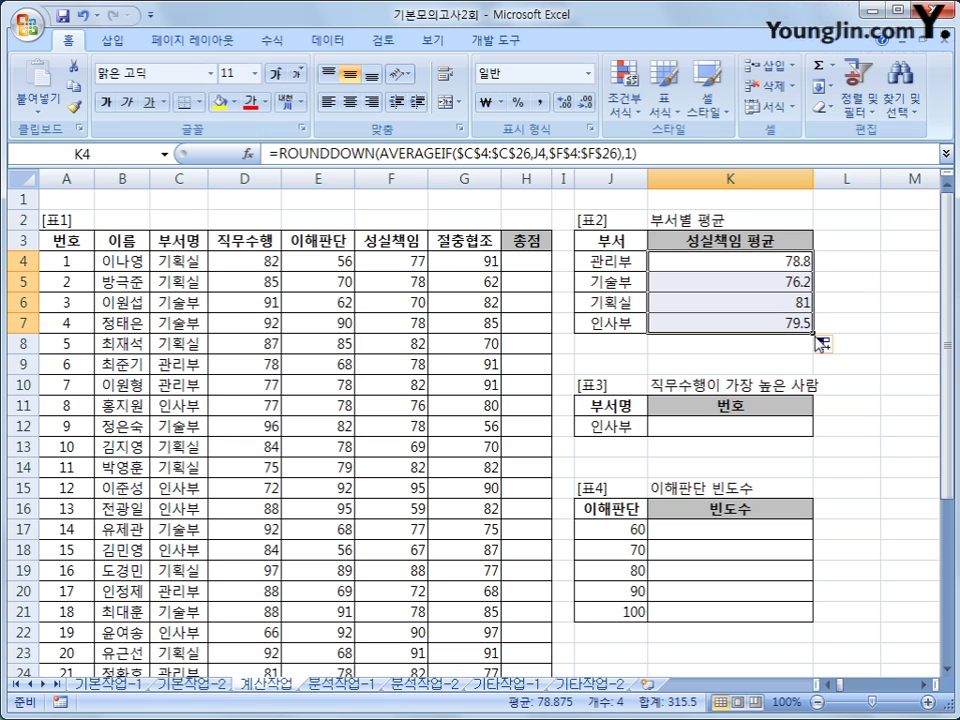
left_click(803, 262)
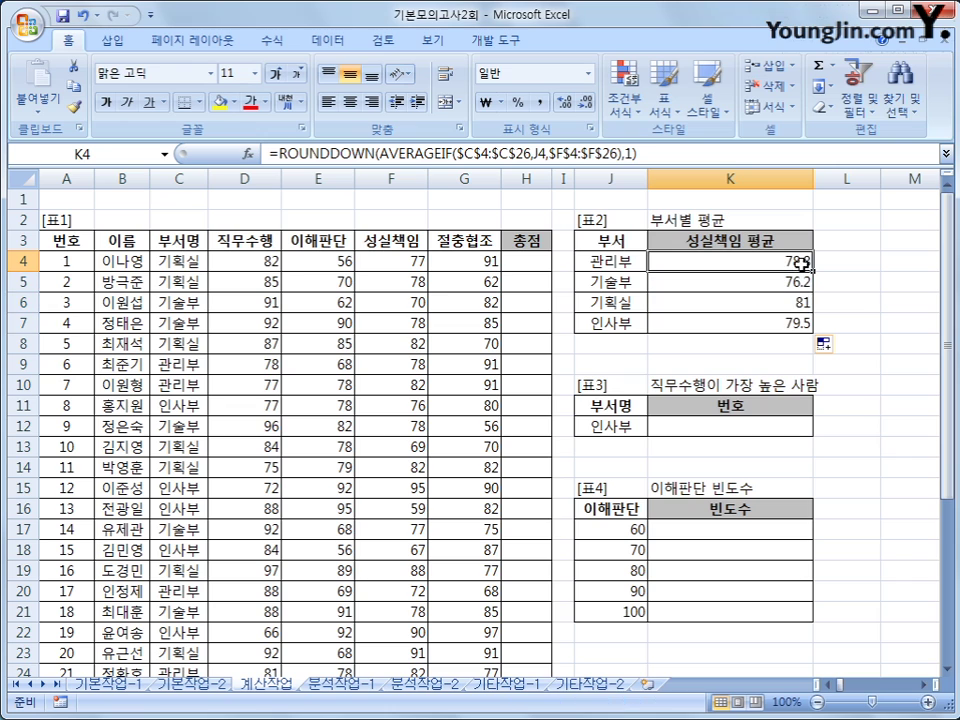
left_click_drag(814, 272, 814, 333)
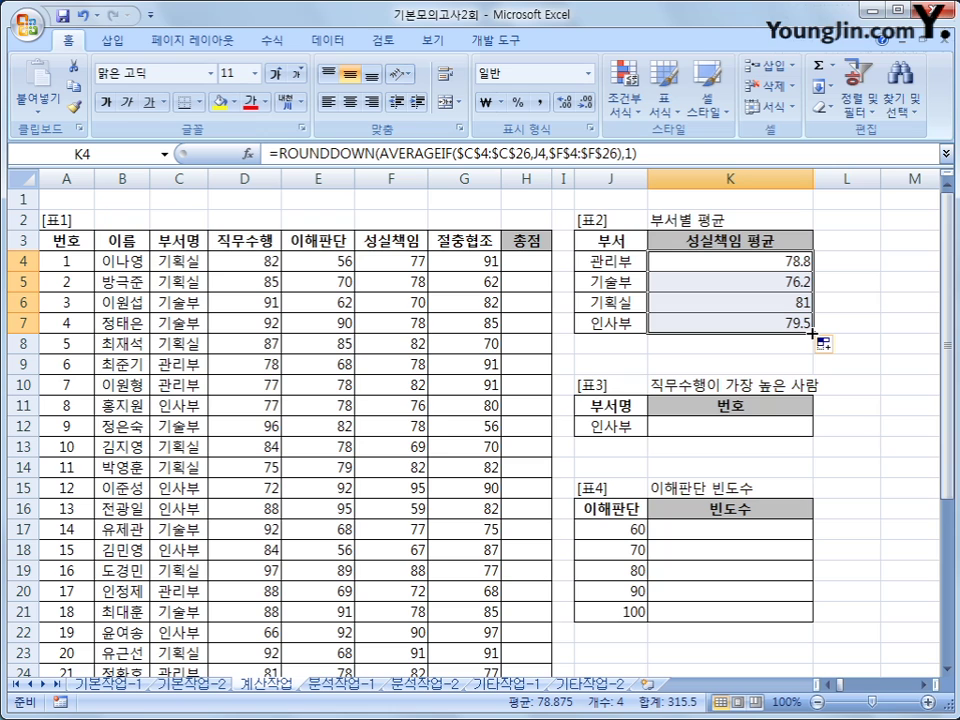
Insert the DMAX function from the 데이터베이스 category in K12, the 번호 cell of 표3.
left_click(739, 426)
left_click(635, 423)
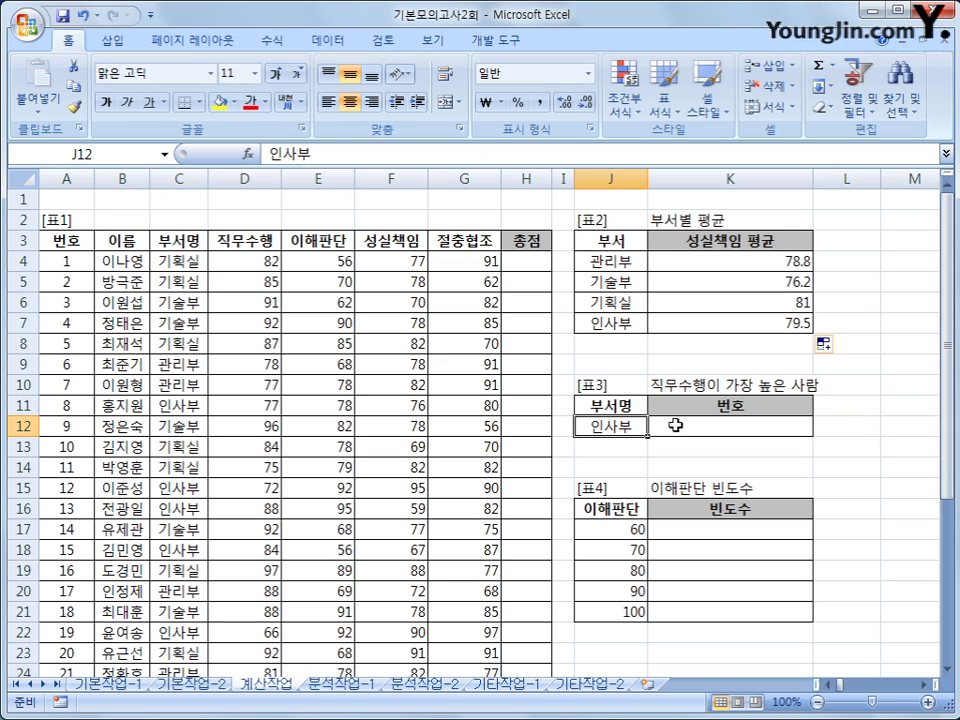
left_click(676, 425)
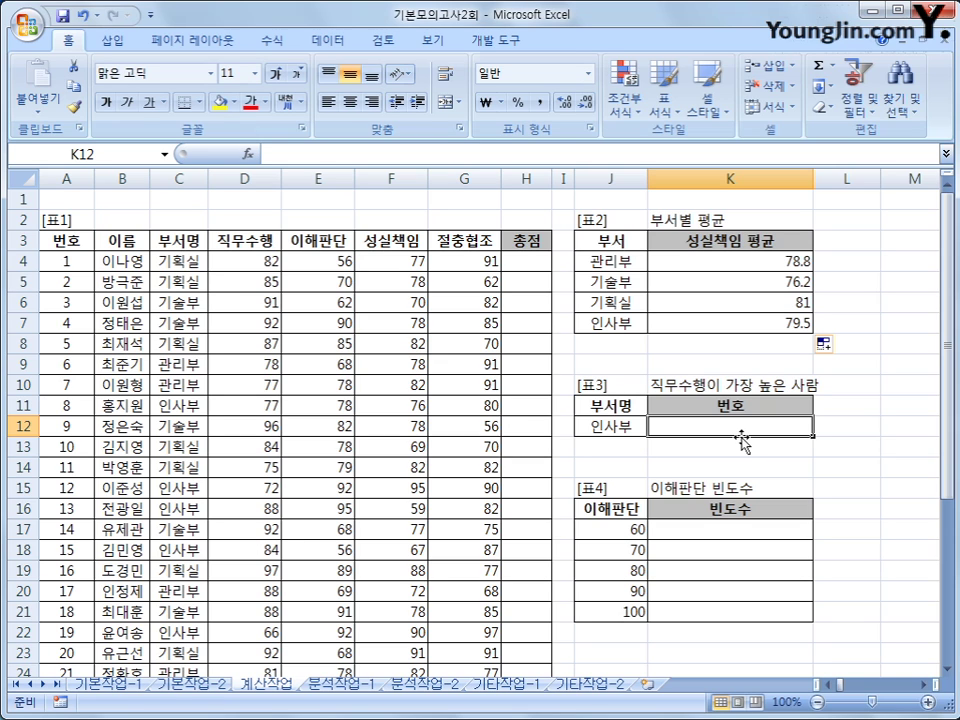
left_click(250, 155)
left_click(456, 374)
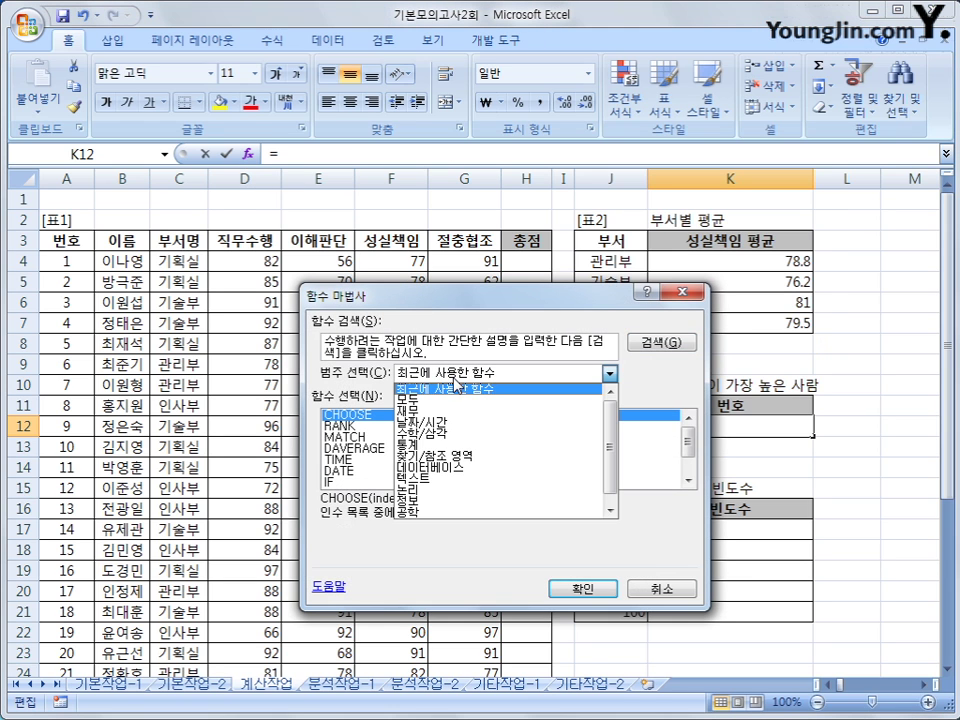
left_click(436, 467)
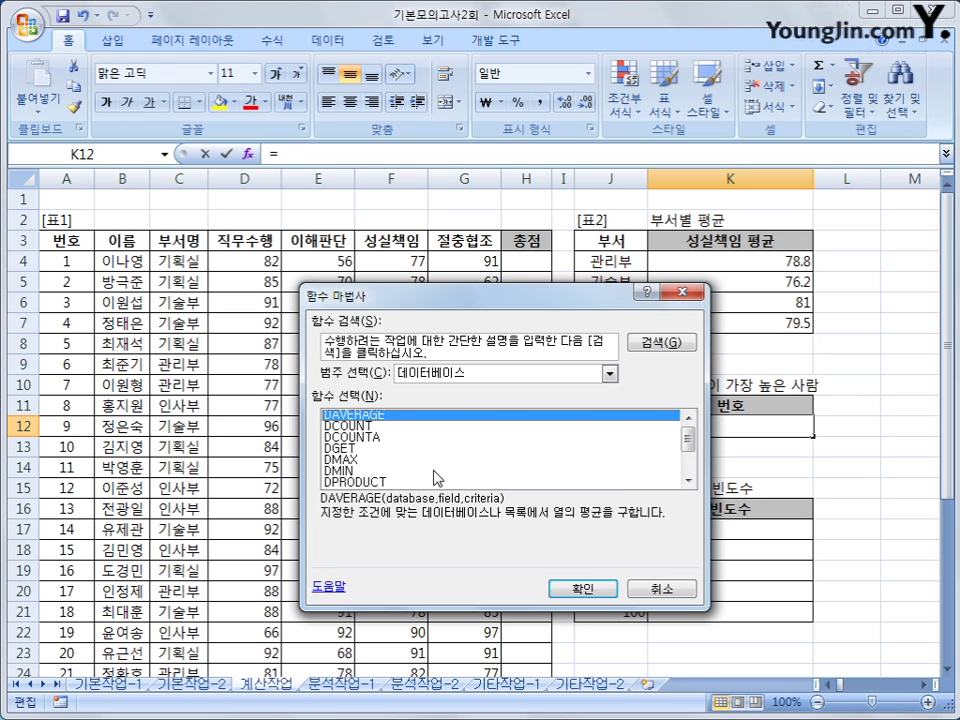
left_click(426, 460)
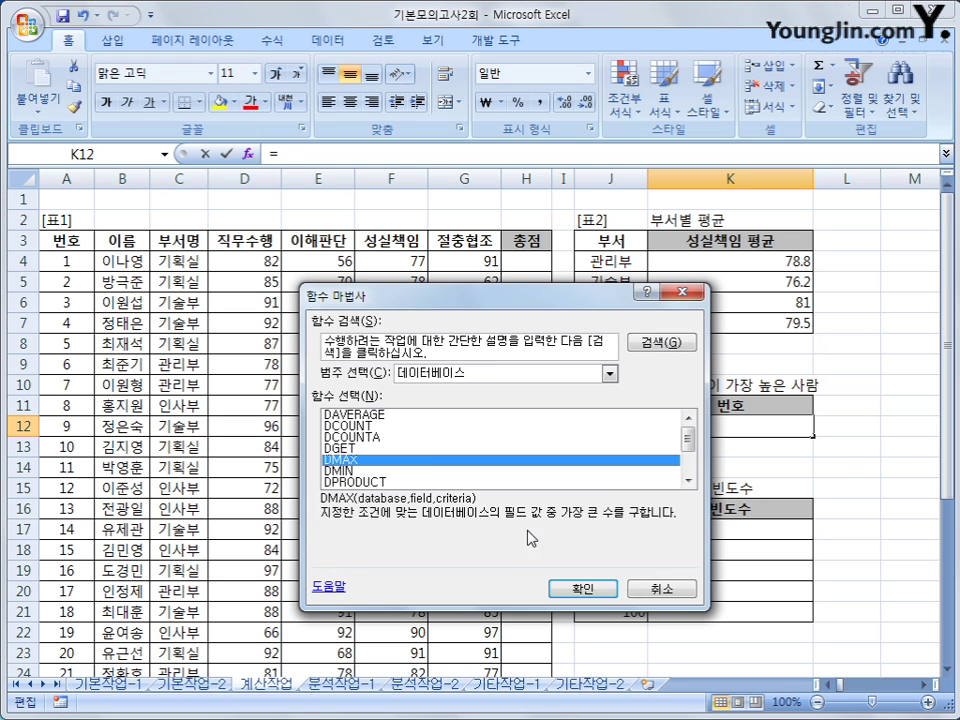
left_click(568, 593)
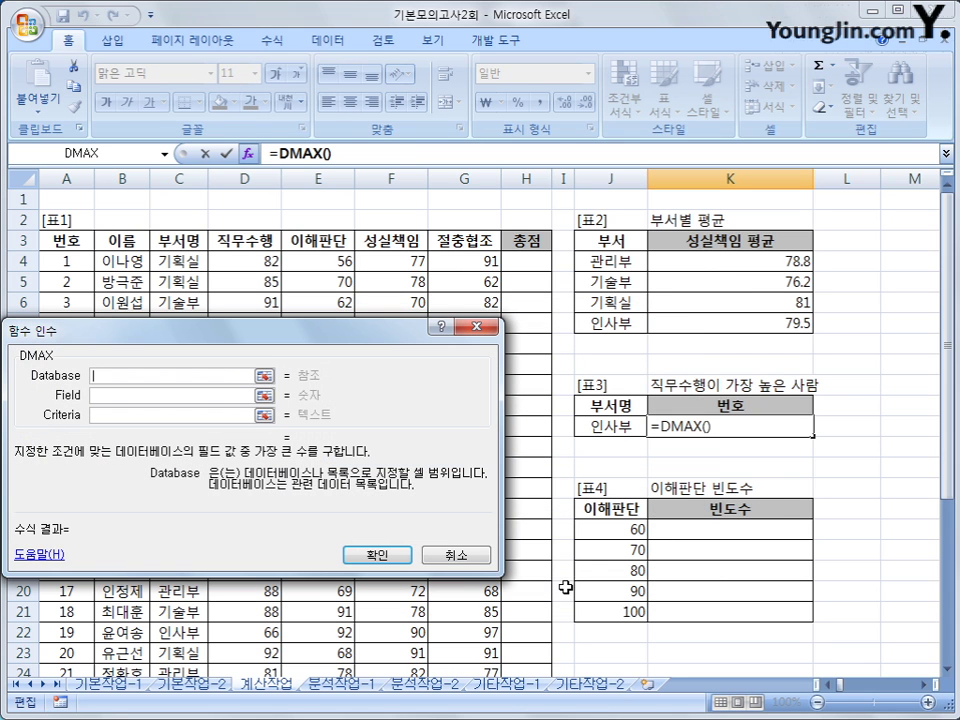
Set the DMAX Database argument to A3:H26 and the Field argument to the 직무수행 heading in D3.
left_click(66, 240)
left_click_drag(66, 240, 514, 634)
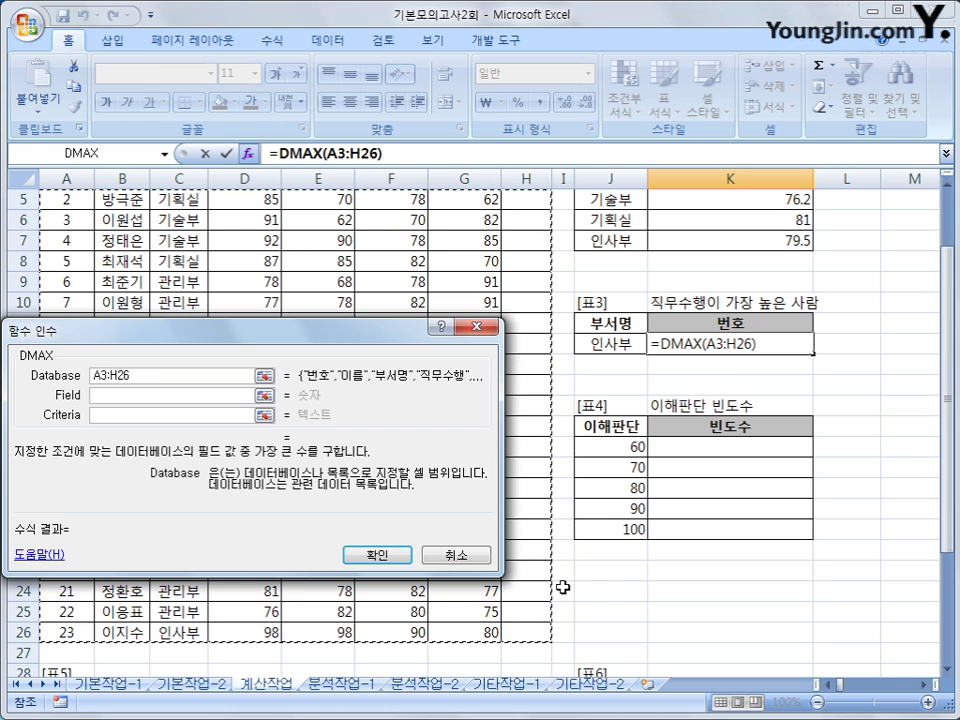
left_click(175, 396)
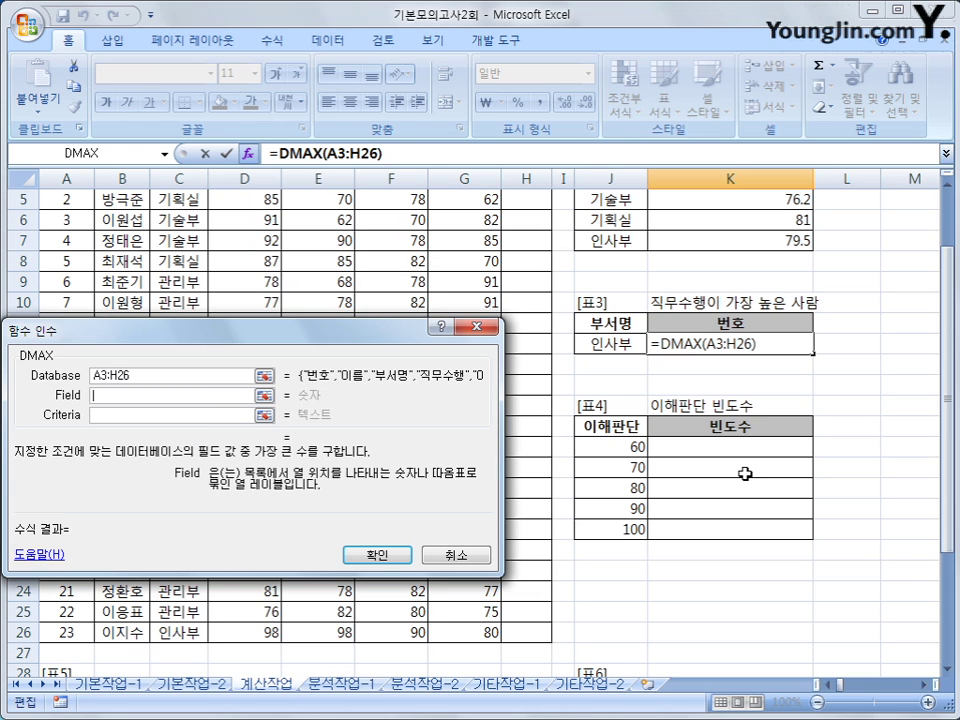
scroll(761, 481, "up", 2)
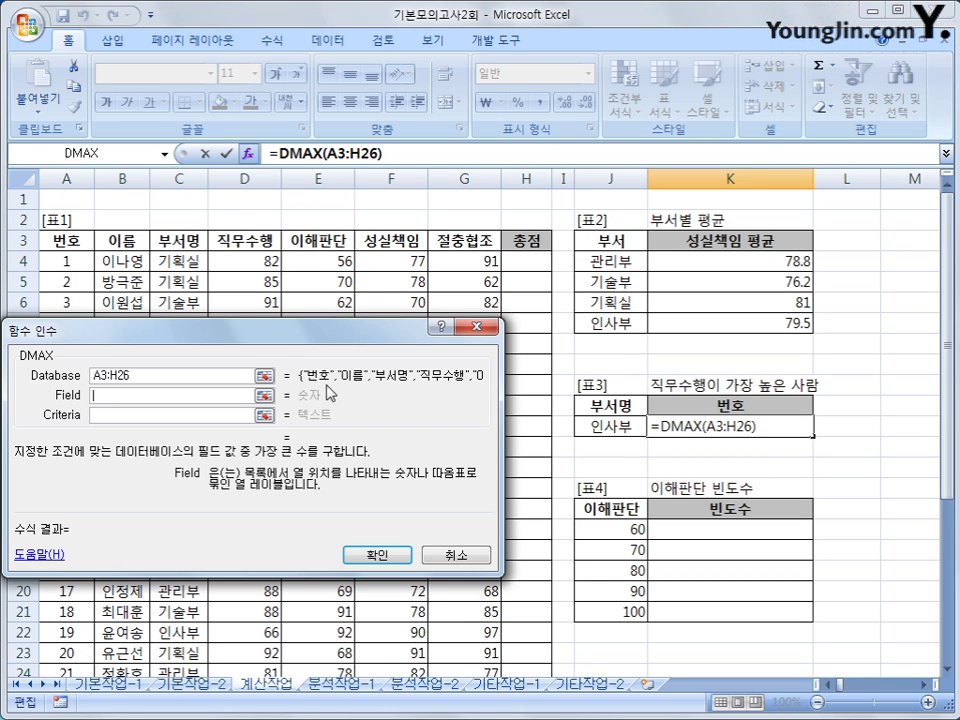
left_click(252, 246)
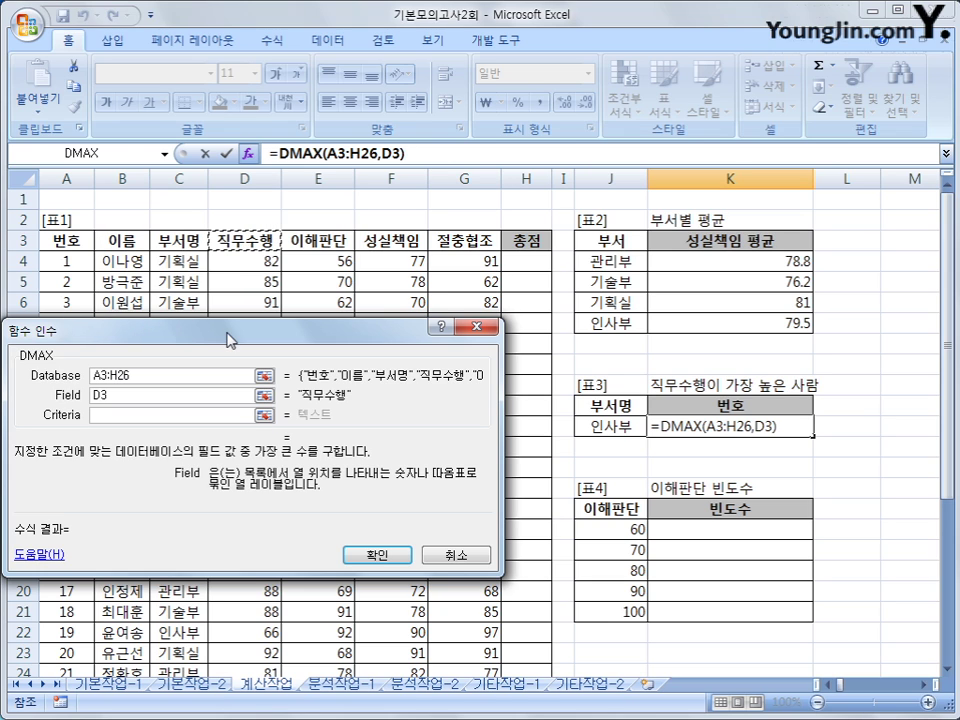
Try column number 4 as the DMAX Field argument, and set it back to D3.
left_click_drag(104, 395, 74, 395)
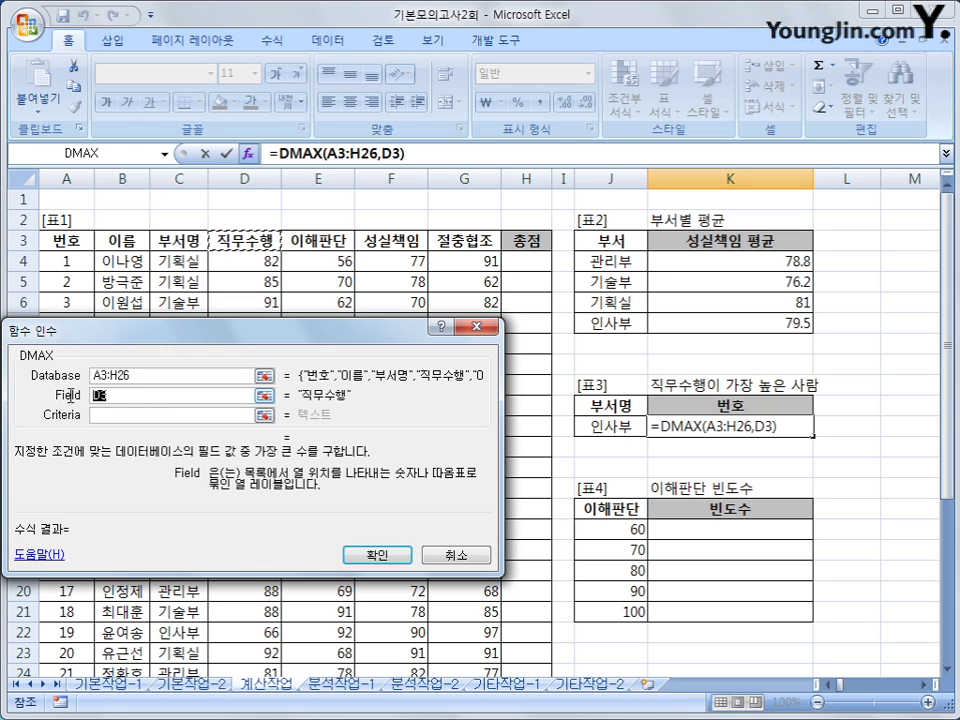
type("4")
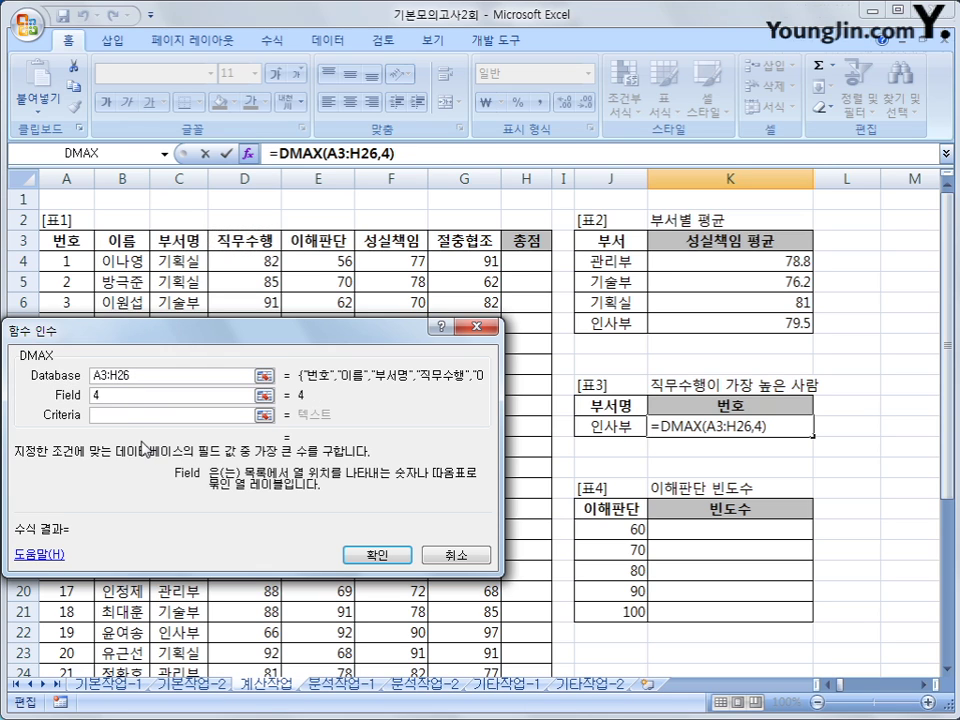
key("BackSpace")
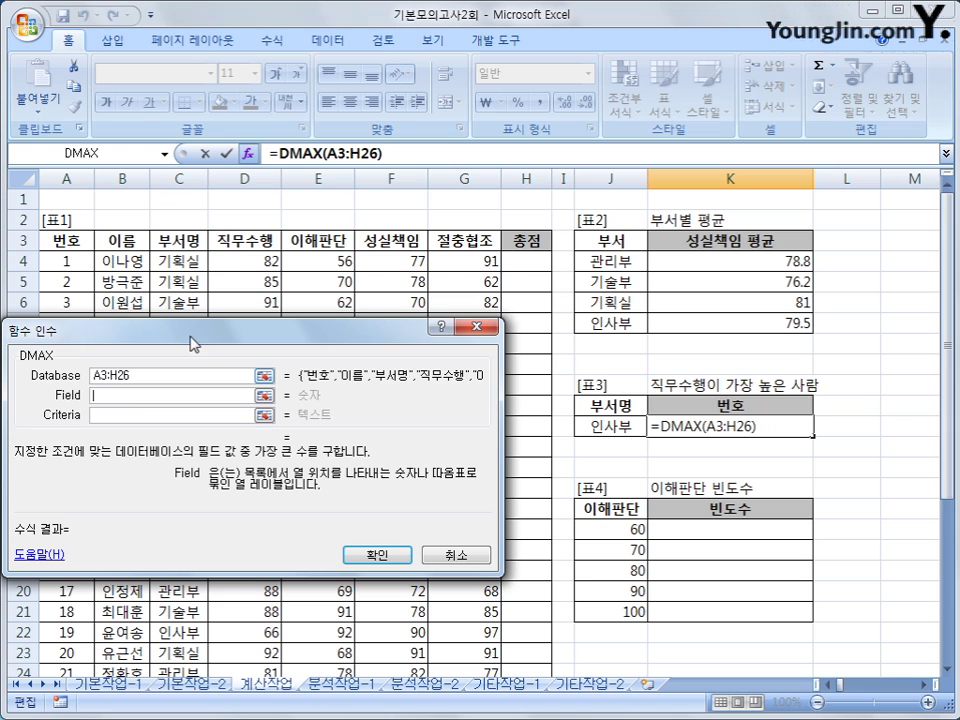
left_click(238, 240)
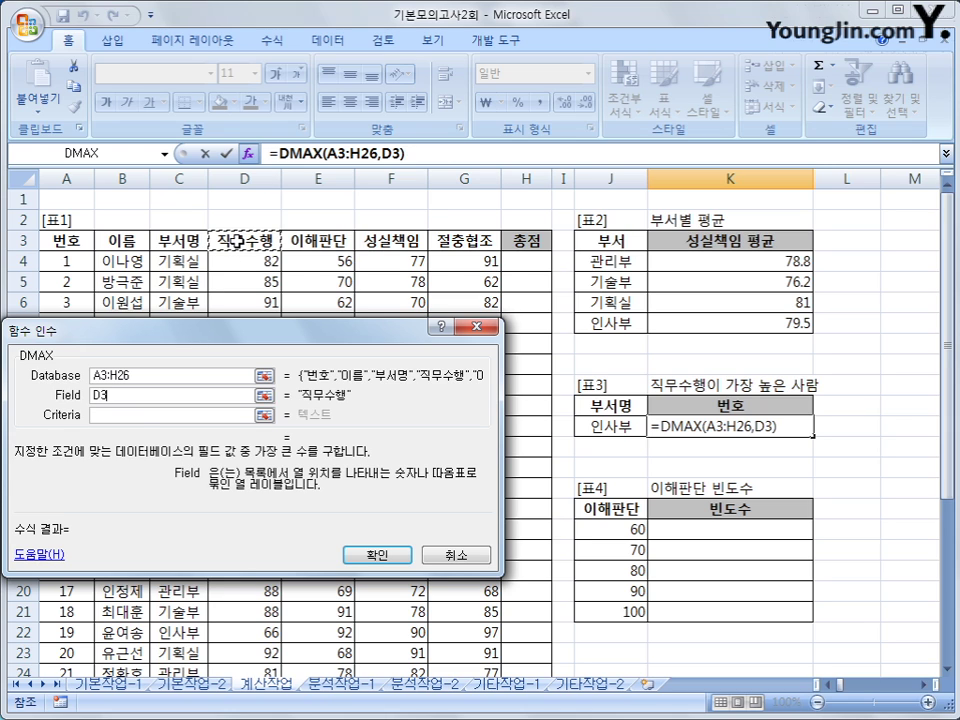
Set the DMAX Criteria argument to J11:J12 and complete the K12 formula as =DMAX(A3:H26,D3,J11:J12).
left_click(143, 414)
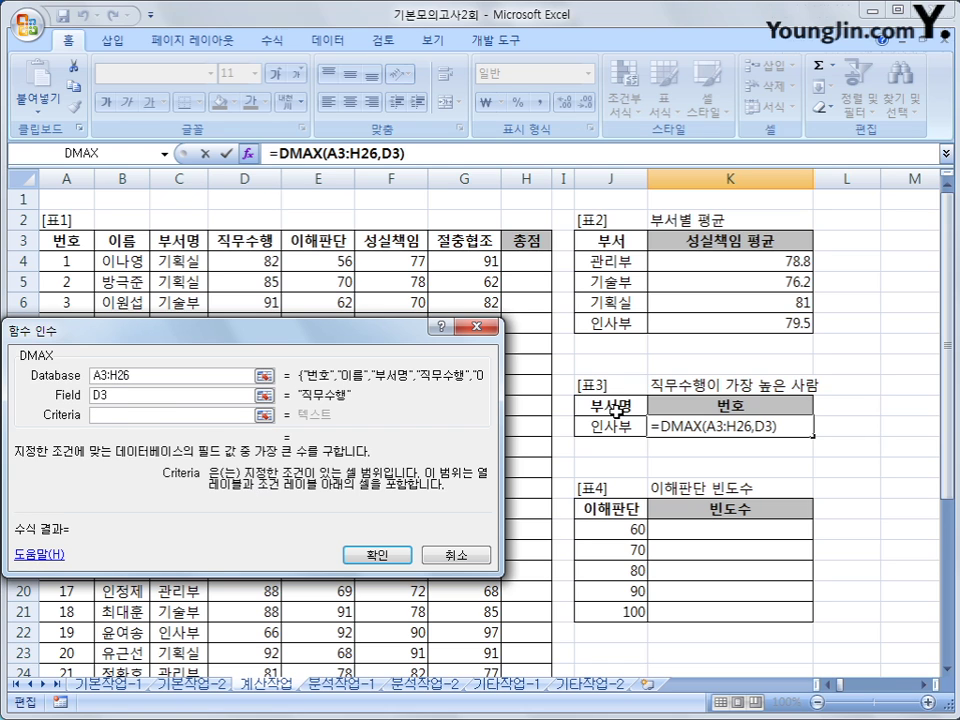
left_click_drag(612, 405, 614, 424)
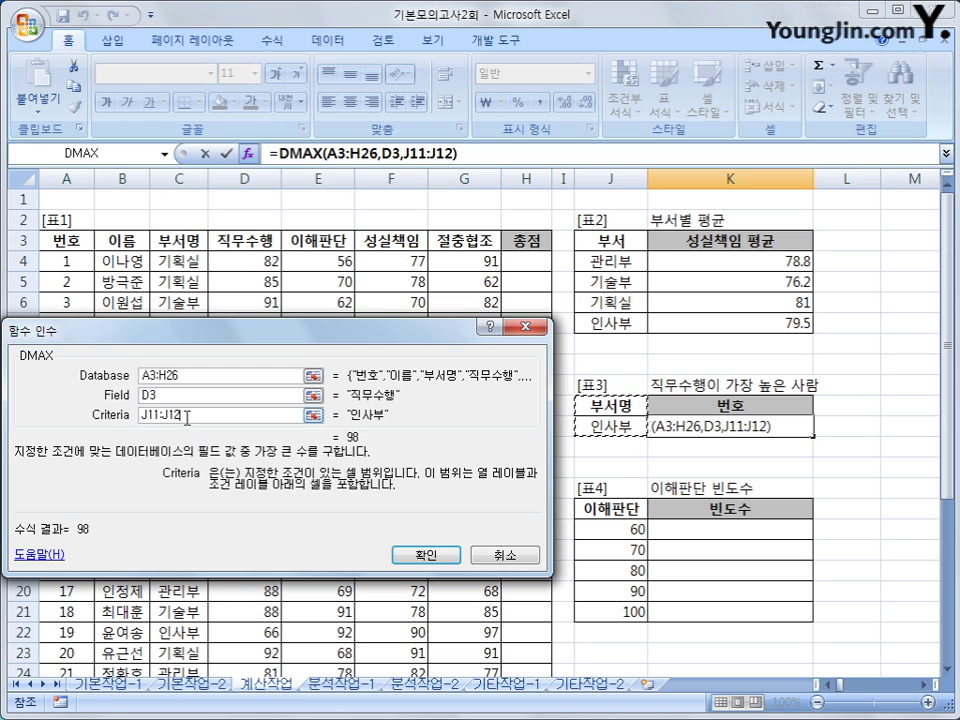
left_click(432, 558)
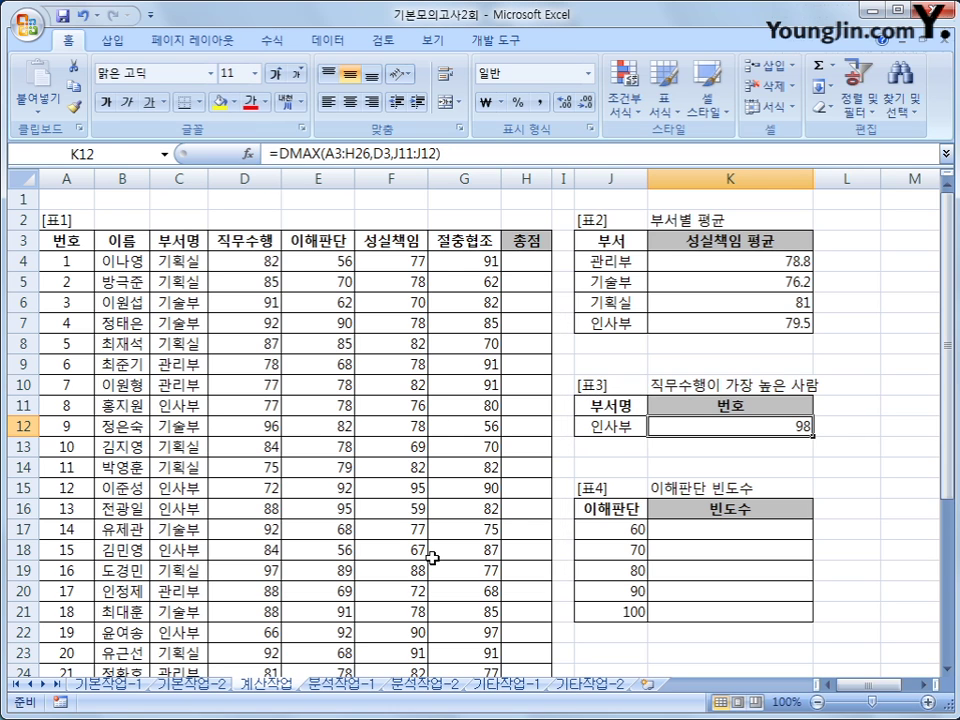
Compare the DMAX result in K12 with the 부서명, 직무수행 score and 번호 in row 26 of 표1.
scroll(280, 600, "down", 2)
left_click(268, 593)
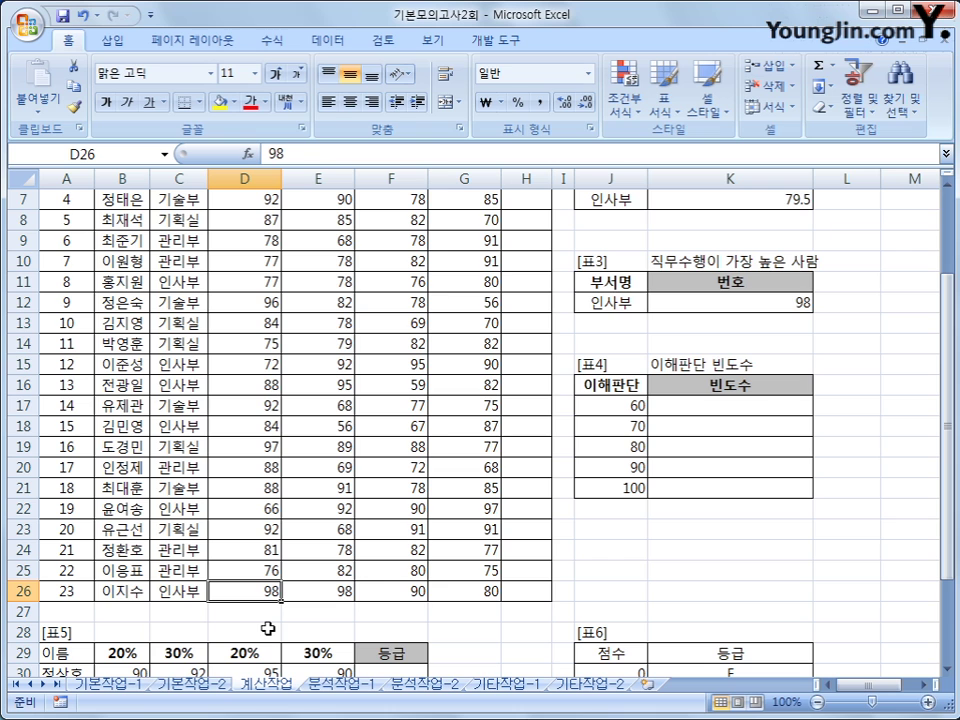
scroll(257, 632, "up", 2)
scroll(246, 660, "down", 3)
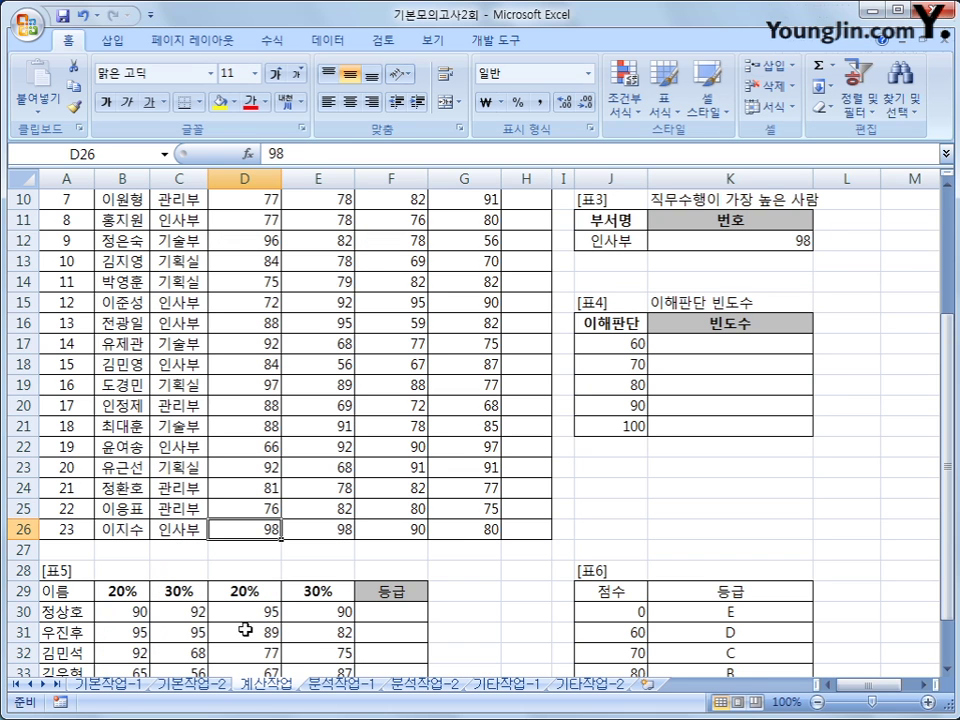
left_click(184, 528)
left_click(249, 534)
scroll(285, 558, "up", 3)
scroll(285, 558, "down", 3)
scroll(285, 558, "up", 3)
left_click(759, 430)
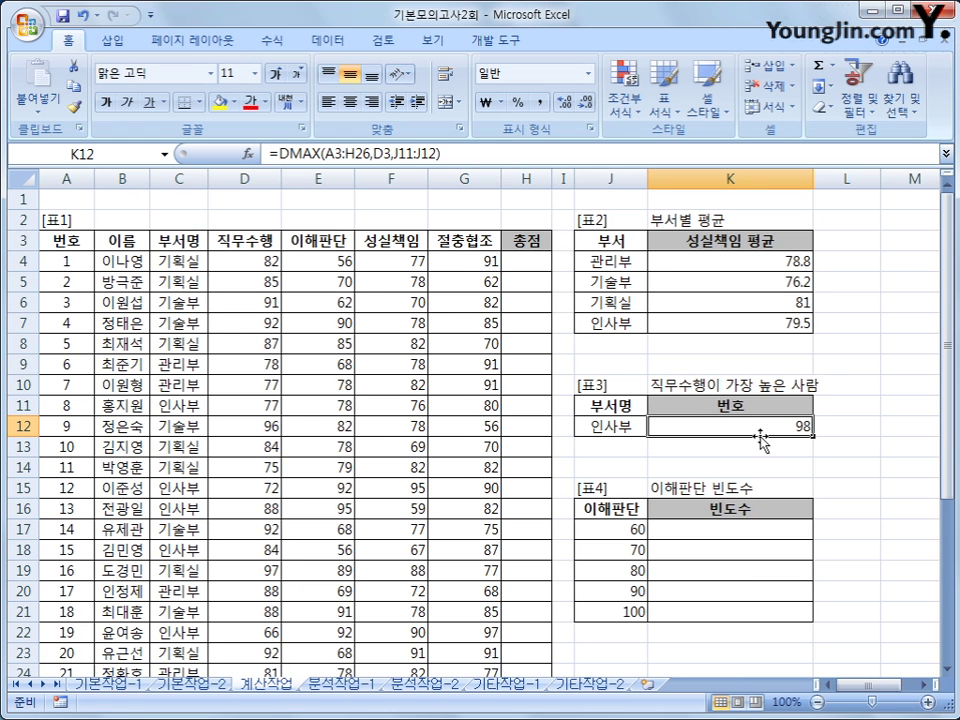
scroll(761, 446, "down", 2)
left_click(87, 593)
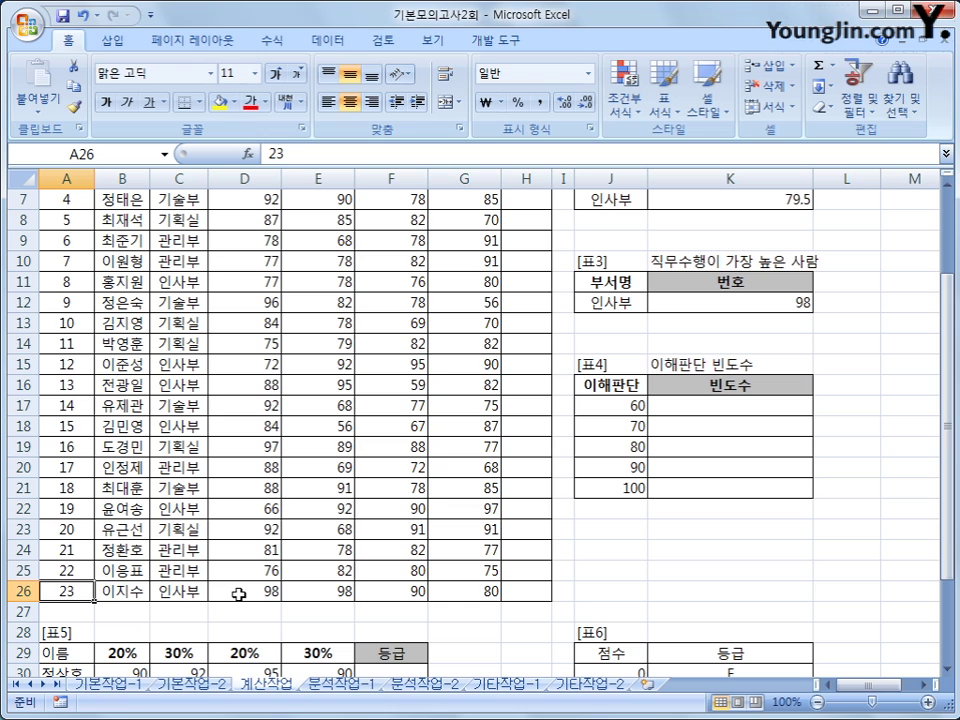
Nest the existing DMAX formula in K12 inside a MATCH function as its lookup value.
left_click(682, 305)
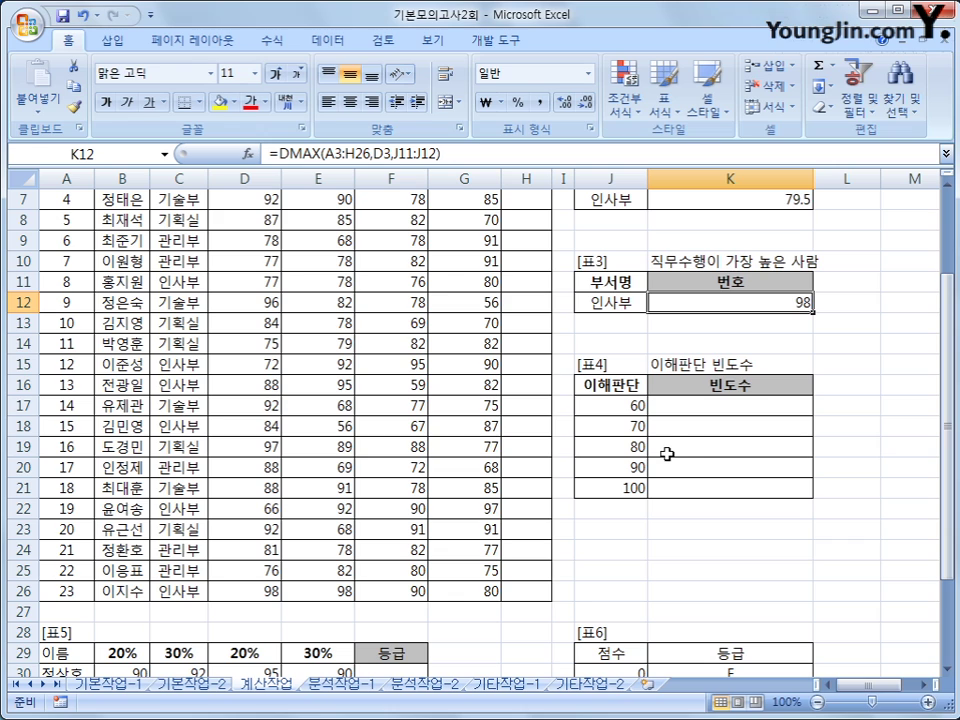
left_click(280, 153)
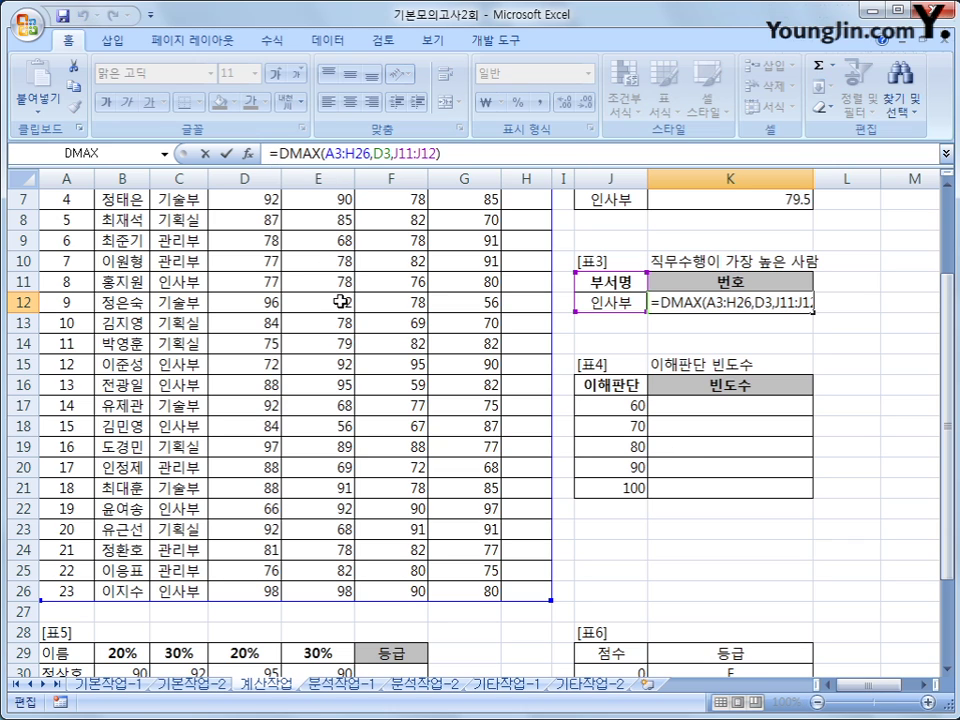
type("ma")
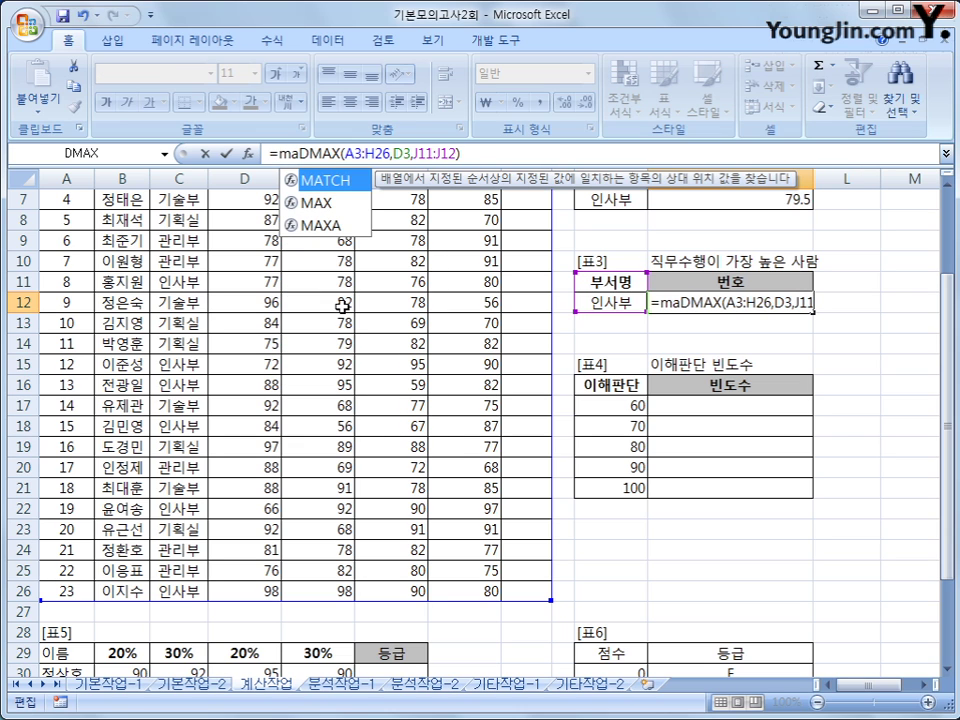
key("Tab")
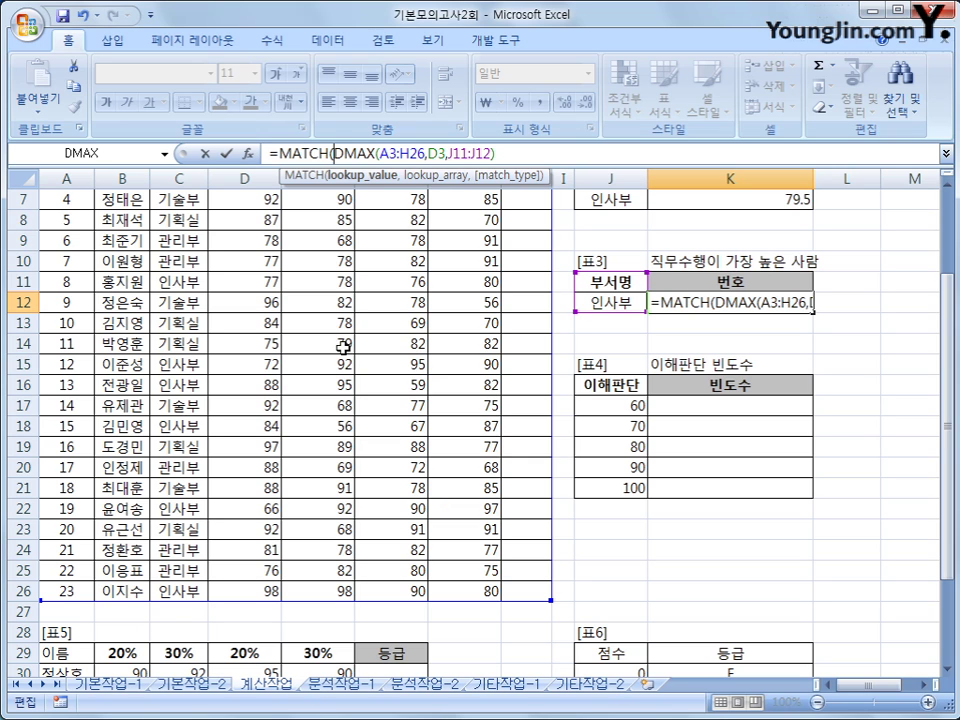
key("Right")
key("Right")
key("Right")
key("Right")
key("Right")
key("Right")
key("Right")
key("Right")
key("Right")
key("Right")
key("Right")
key("Right")
key("Right")
key("Right")
key("Right")
key("Right")
key("Right")
key("Right")
key("Right")
key("Right")
type(",")
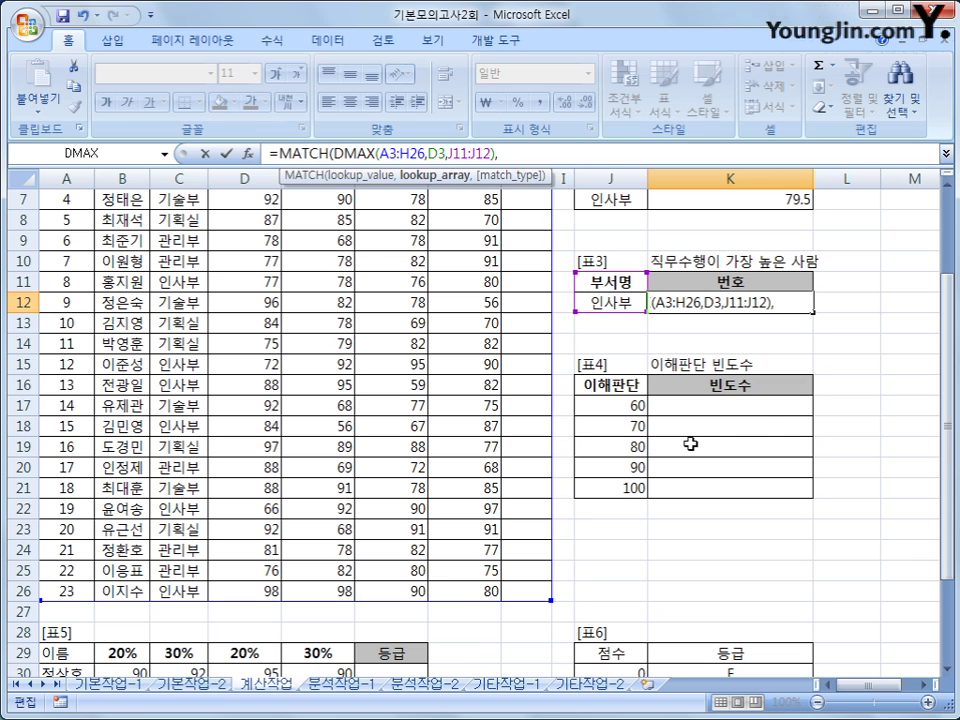
Set the MATCH lookup array to D4:D26 and the match type to 0, completing K12 as =MATCH(DMAX(A3:H26,D3,J11:J12),D4:D26,0).
left_click_drag(948, 420, 957, 382)
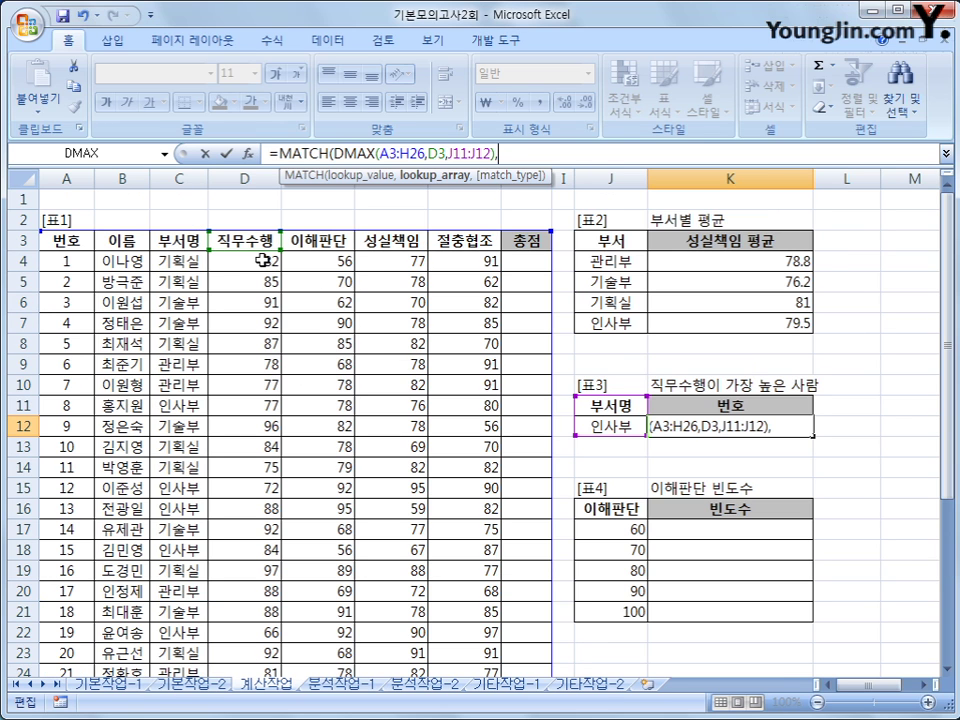
left_click_drag(263, 268, 270, 655)
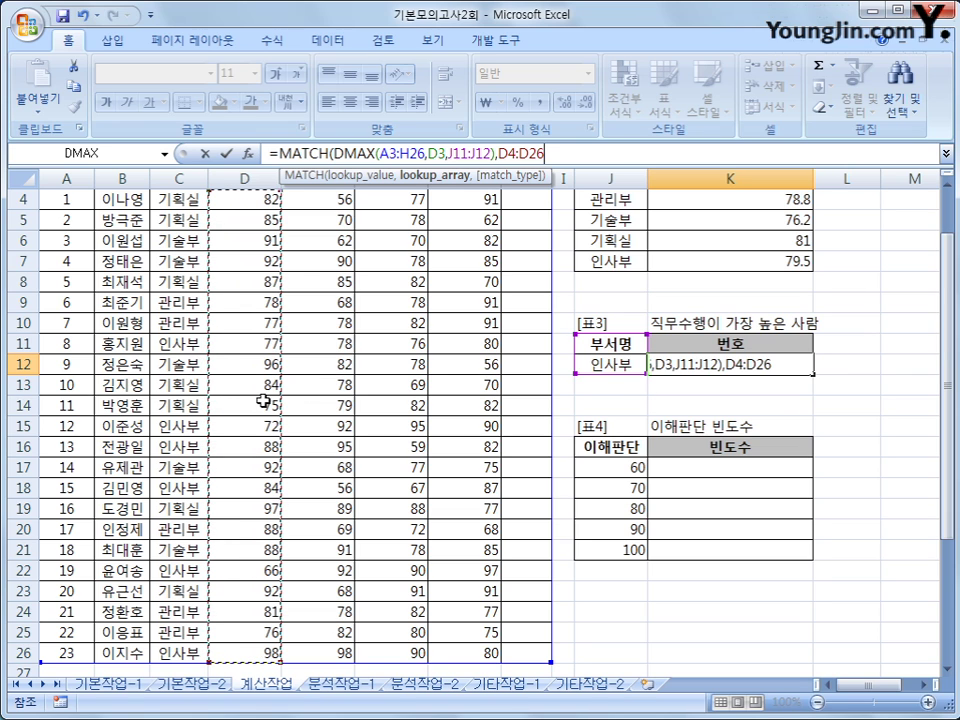
type(",")
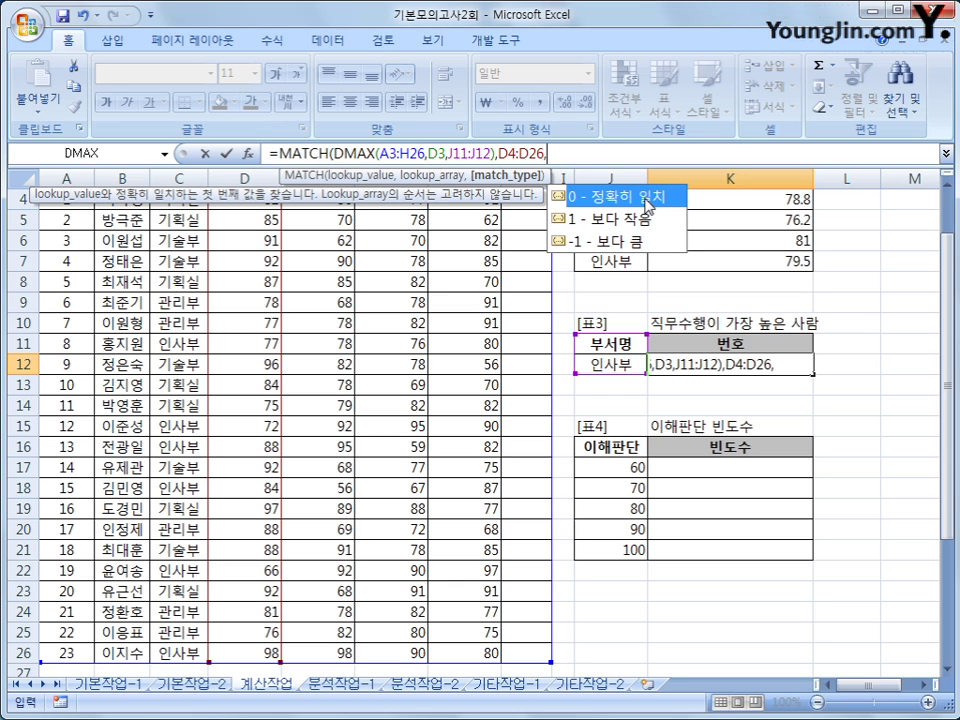
left_click(573, 153)
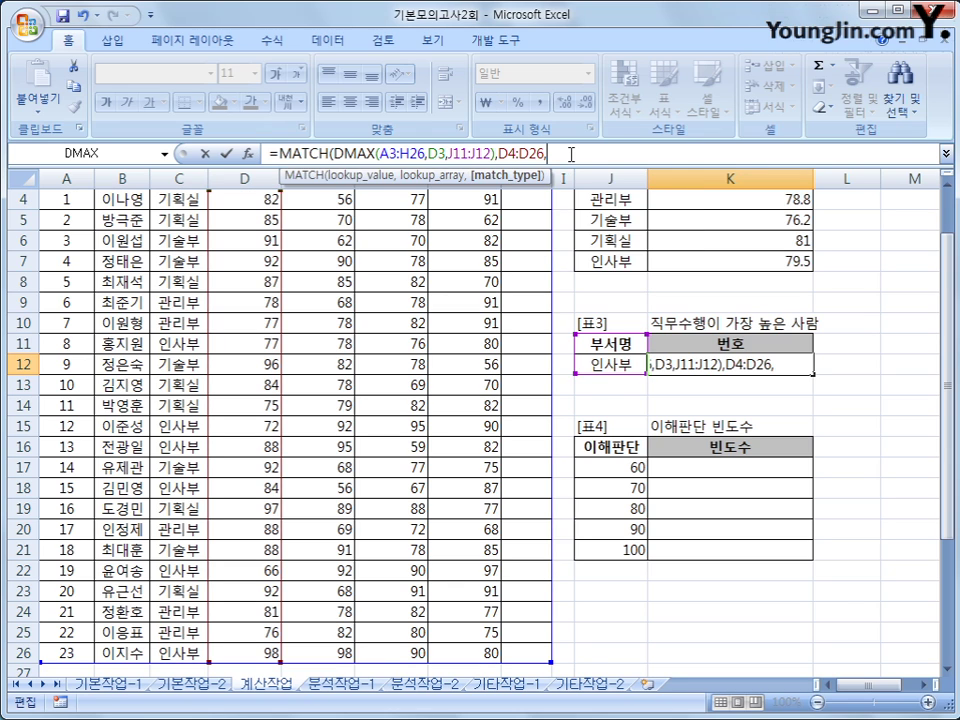
type("0")
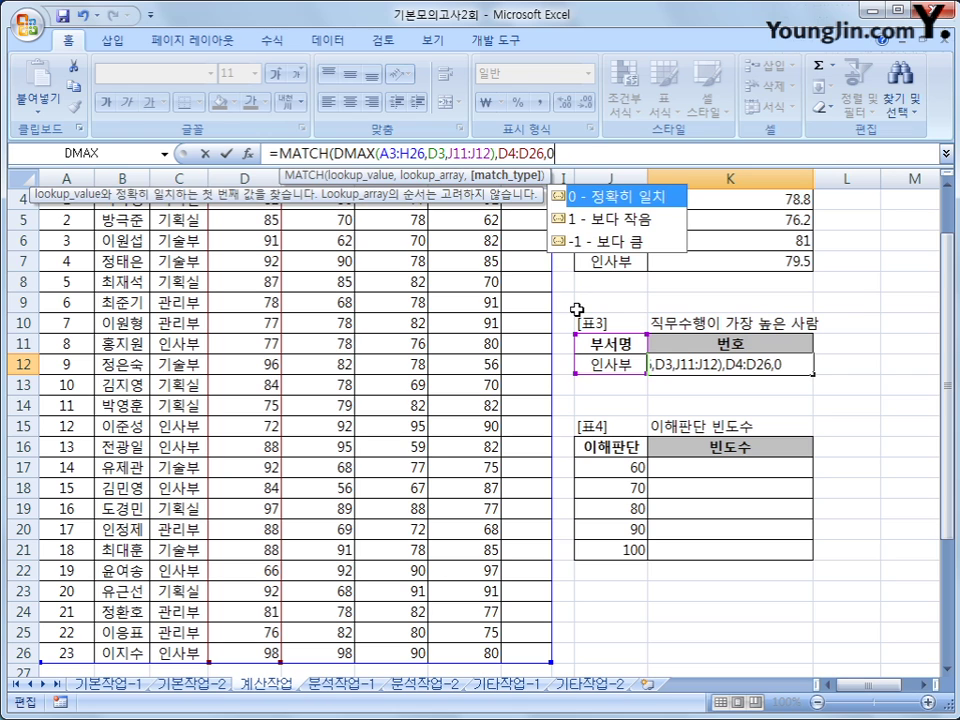
type(")")
key("Return")
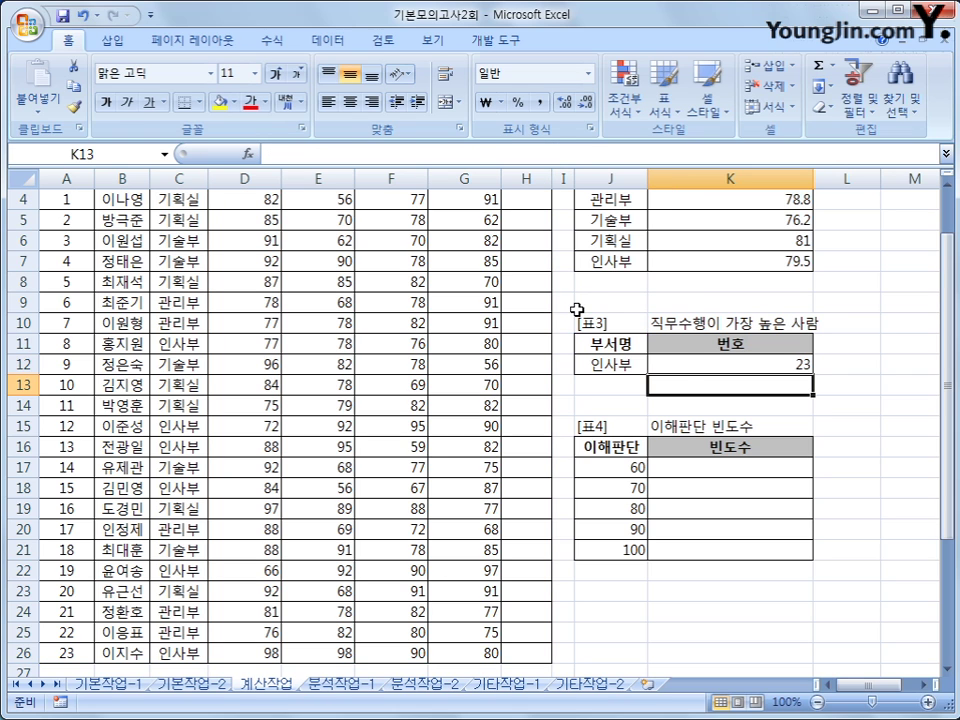
left_click(690, 363)
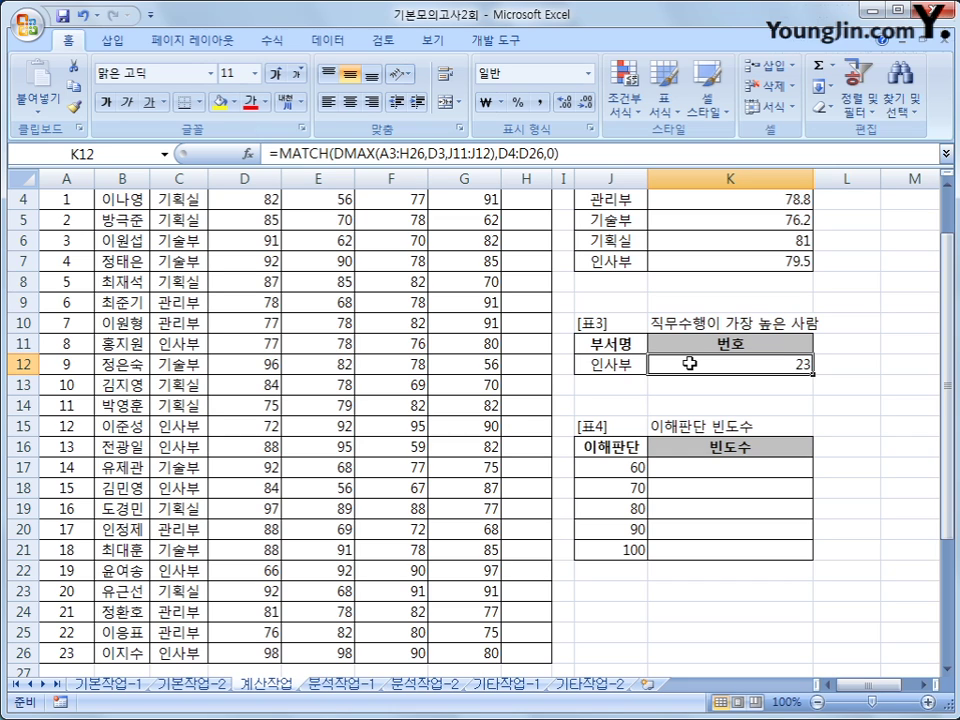
Start a FREQUENCY formula for the whole 빈도수 range K17:K21 of 표4.
left_click(600, 468)
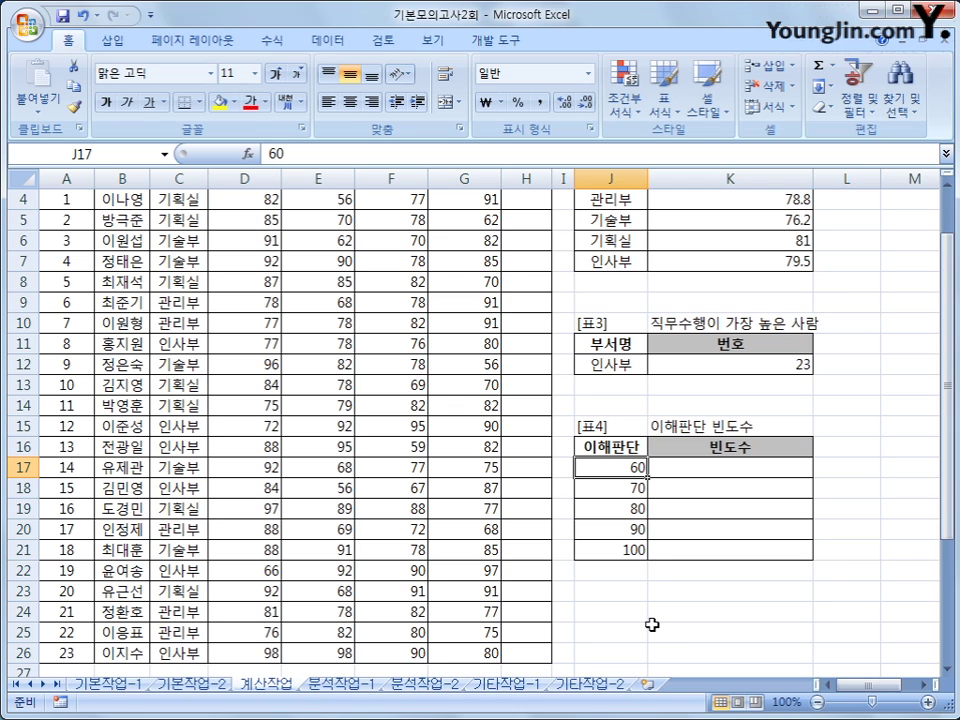
left_click(698, 467)
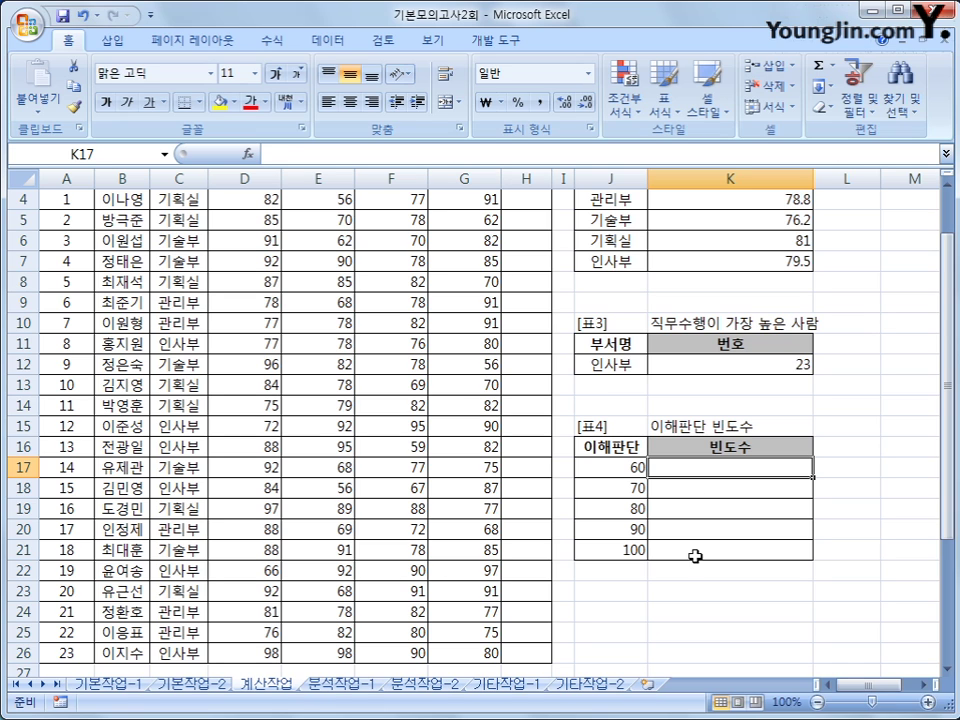
scroll(695, 556, "up", 1)
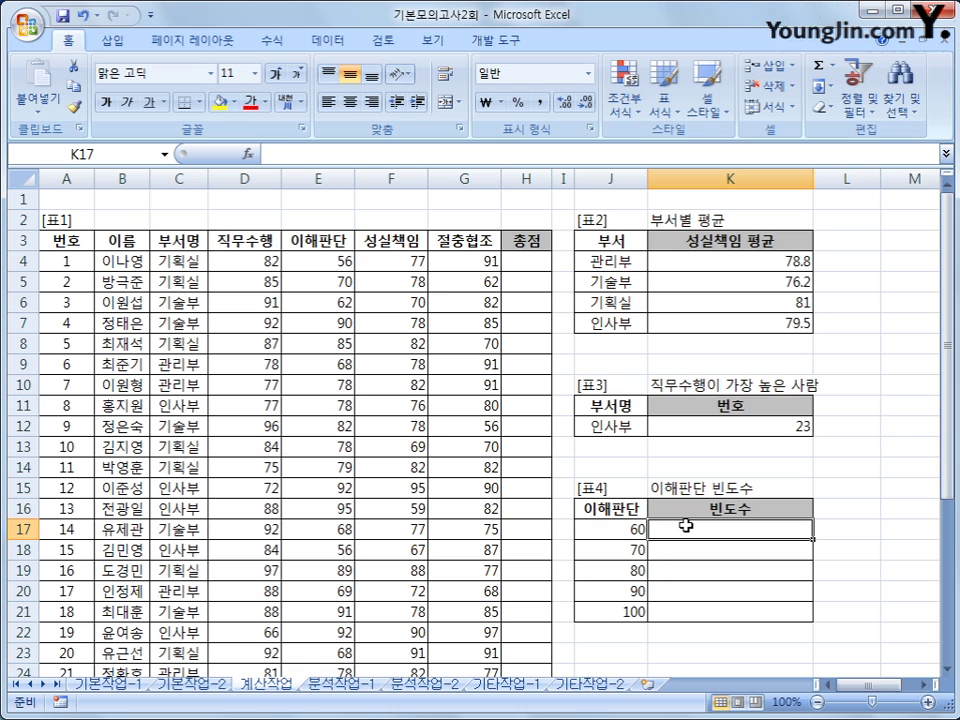
scroll(686, 525, "down", 4)
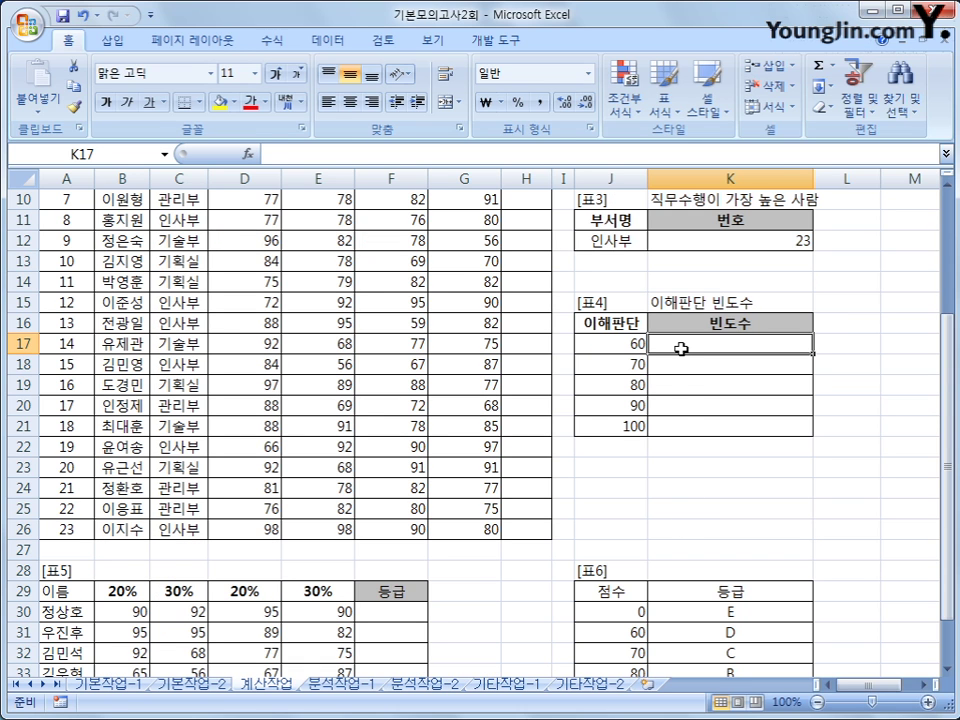
left_click_drag(677, 345, 686, 420)
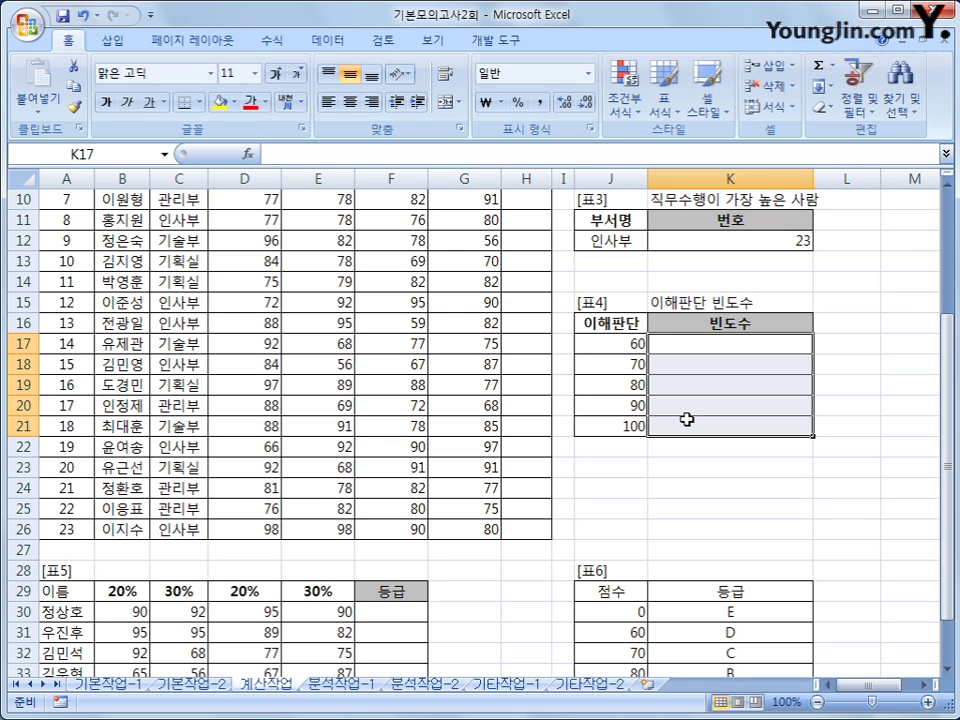
left_click(364, 152)
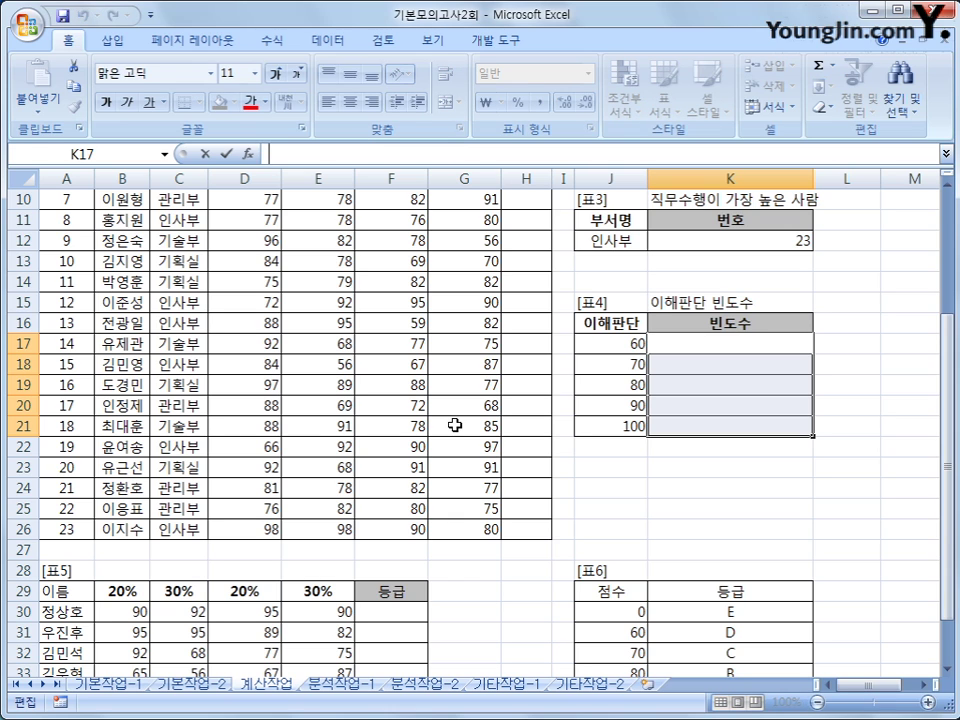
type("=")
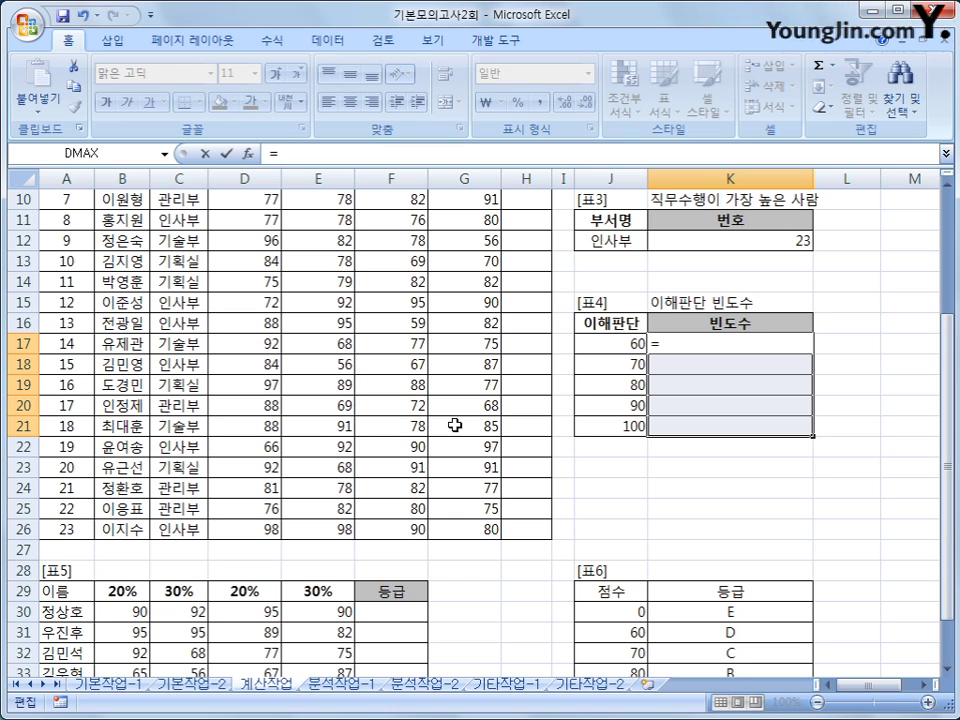
type("f")
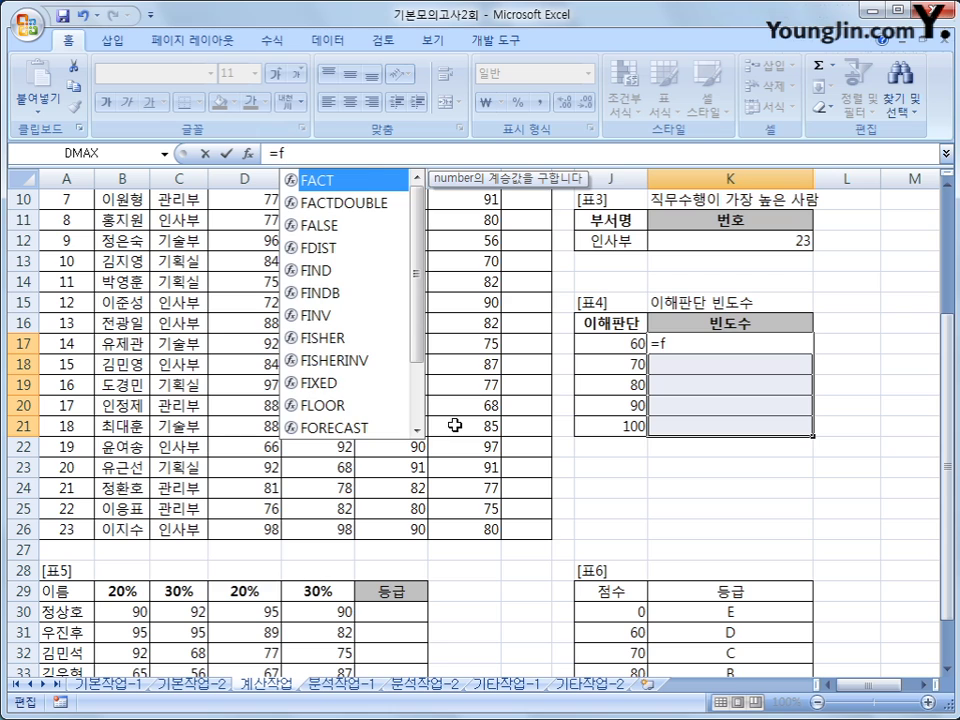
type("r")
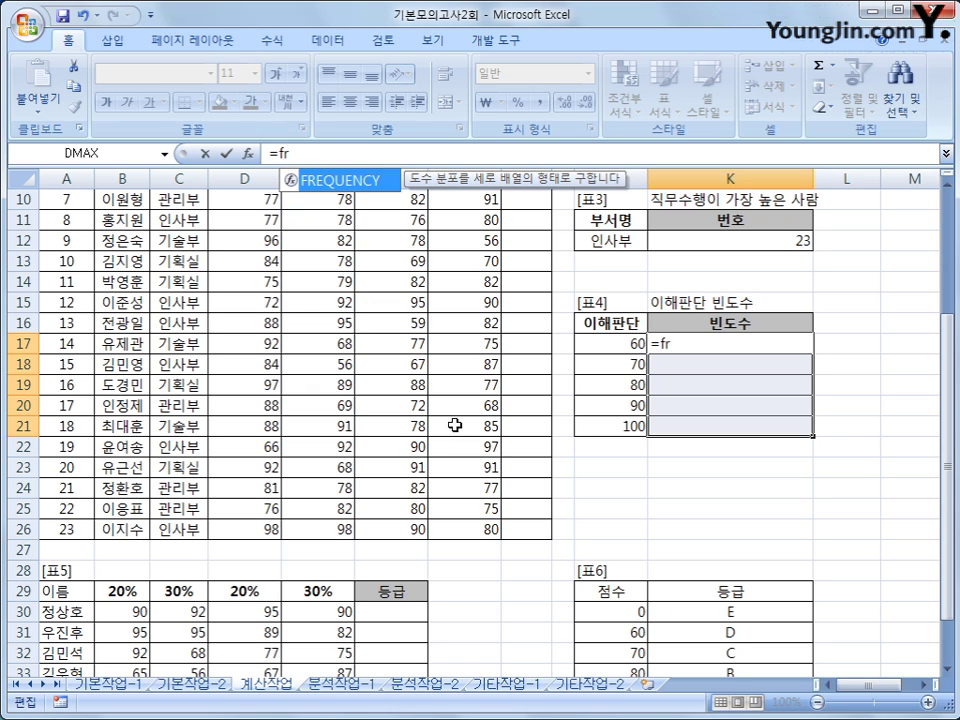
key("Tab")
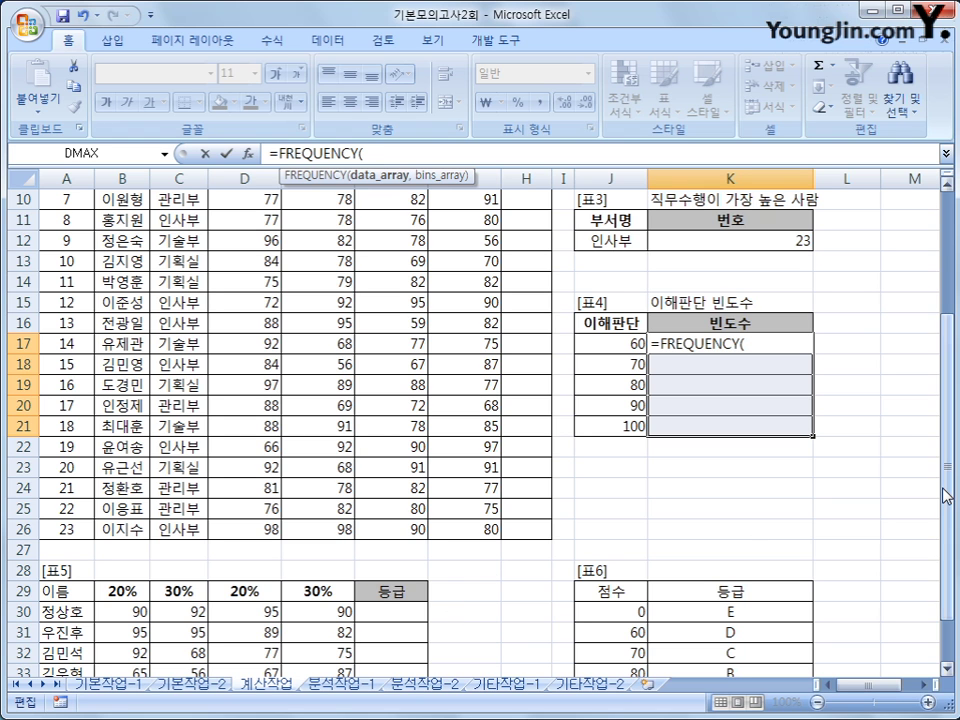
Set the FREQUENCY data array to E4:E26 and the bins array to J17:J21, and enter it as an array formula in K17:K21.
left_click_drag(946, 496, 946, 392)
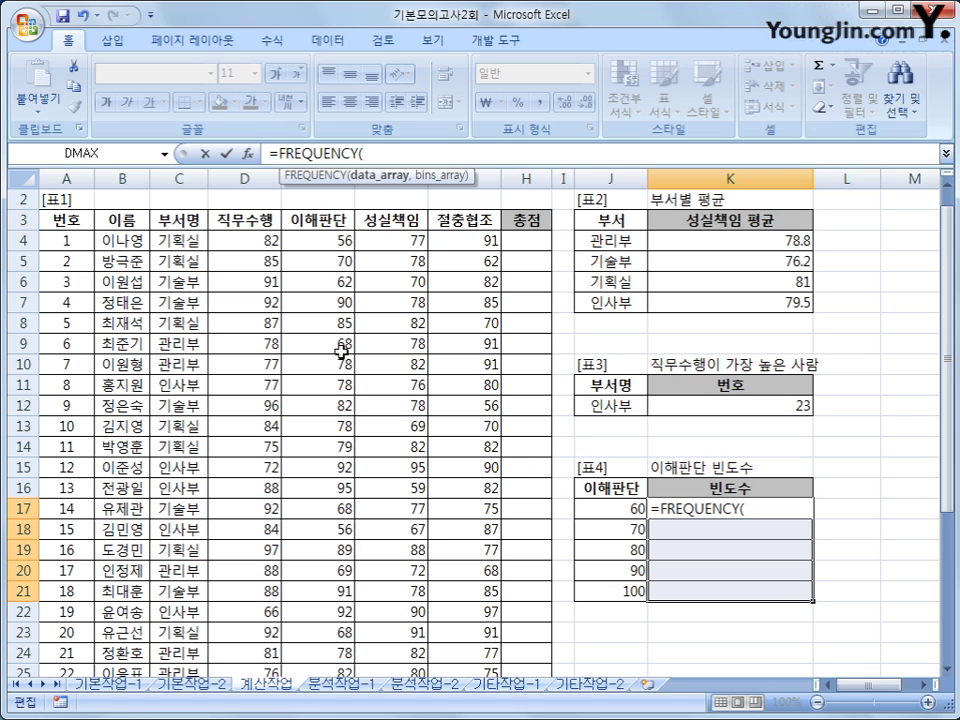
left_click(336, 238)
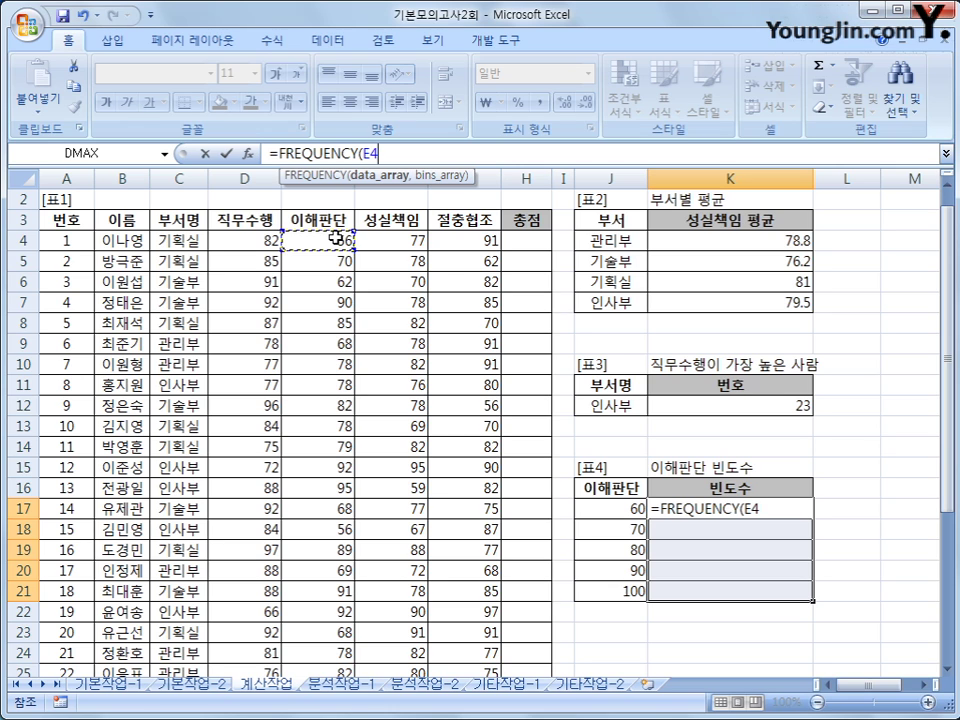
left_click_drag(336, 238, 323, 634)
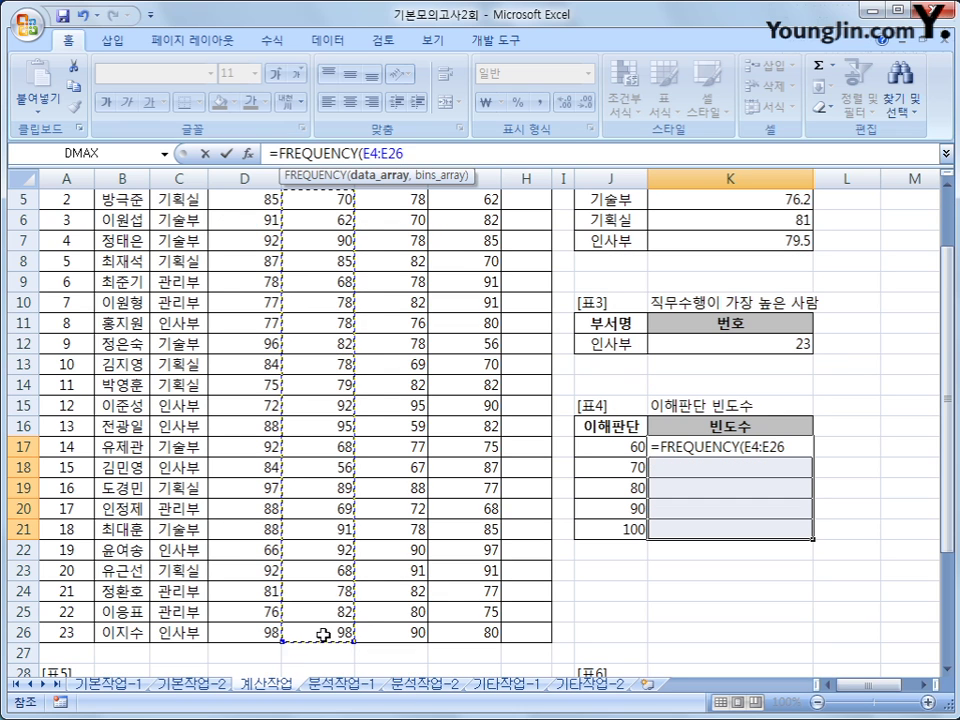
type(",")
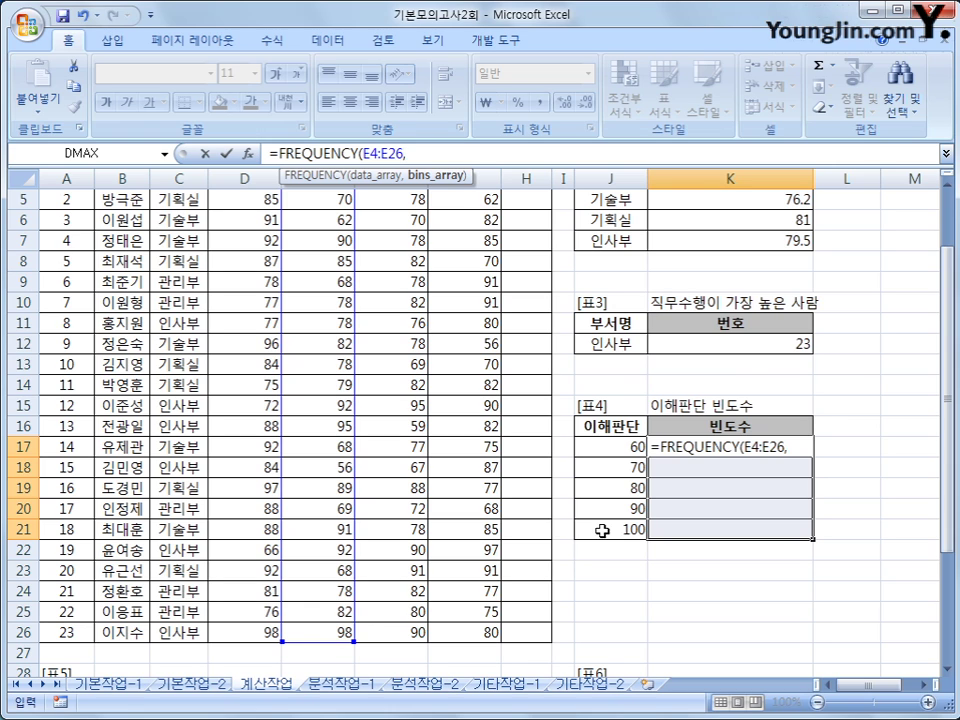
left_click_drag(604, 447, 613, 524)
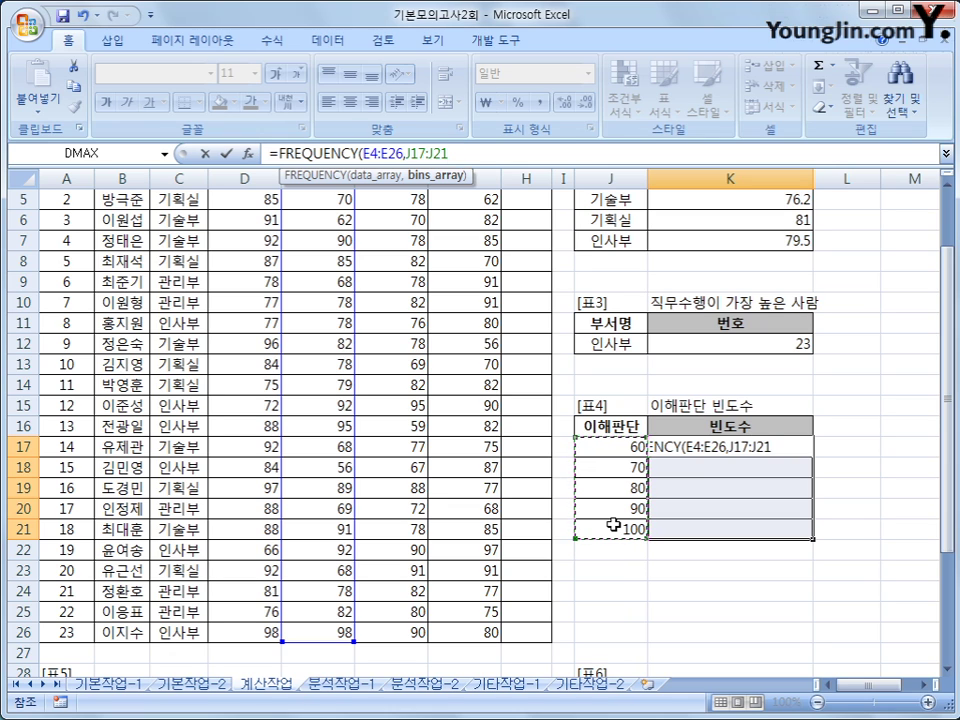
type(")")
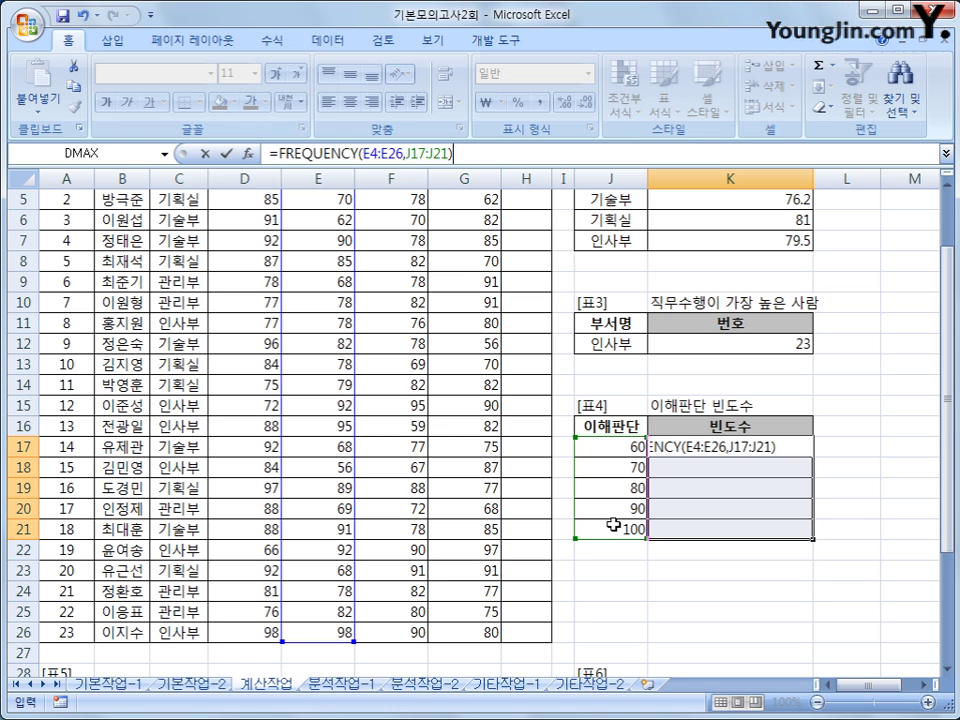
key("ctrl+shift+Return")
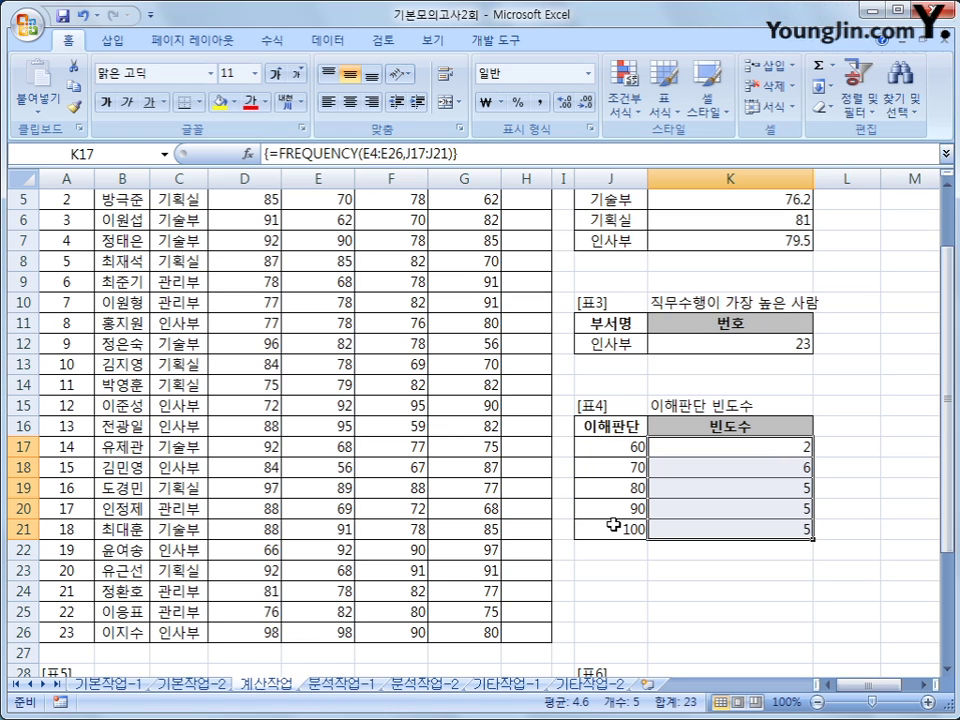
left_click(690, 446)
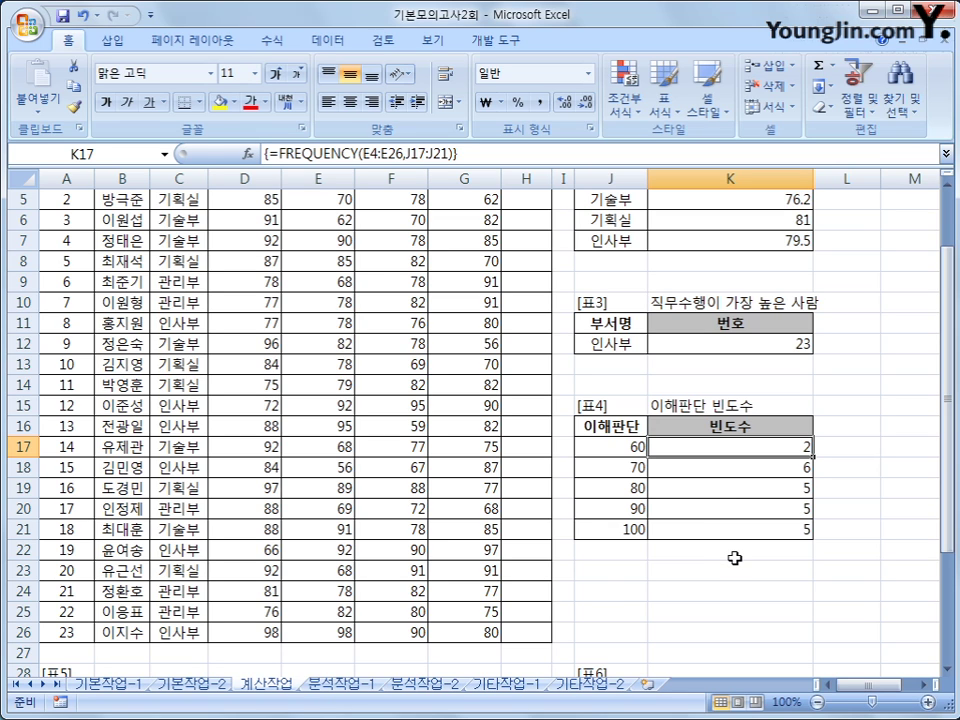
left_click_drag(748, 446, 752, 530)
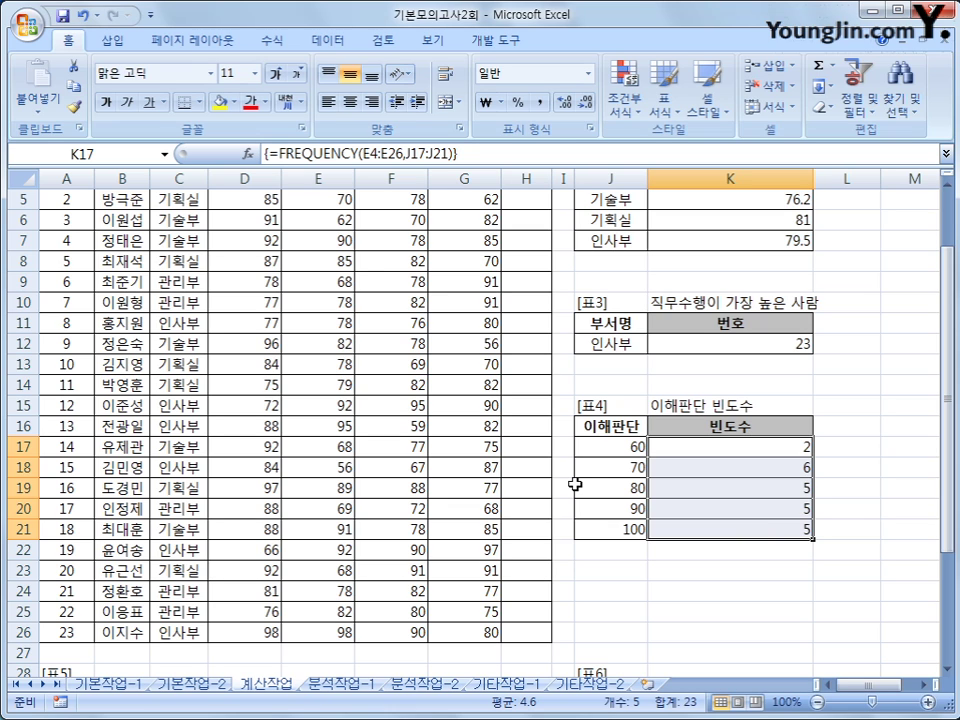
Wrap the FREQUENCY formula of K17:K21 in TEXT with the format "0명" and re-enter it as an array formula.
left_click(275, 153)
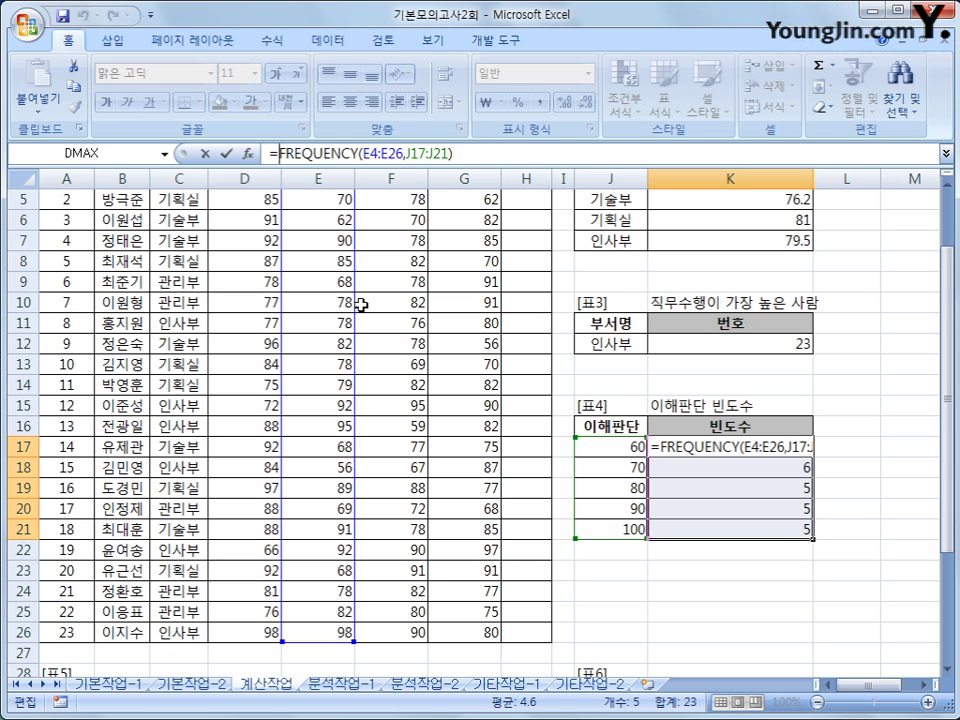
type("t")
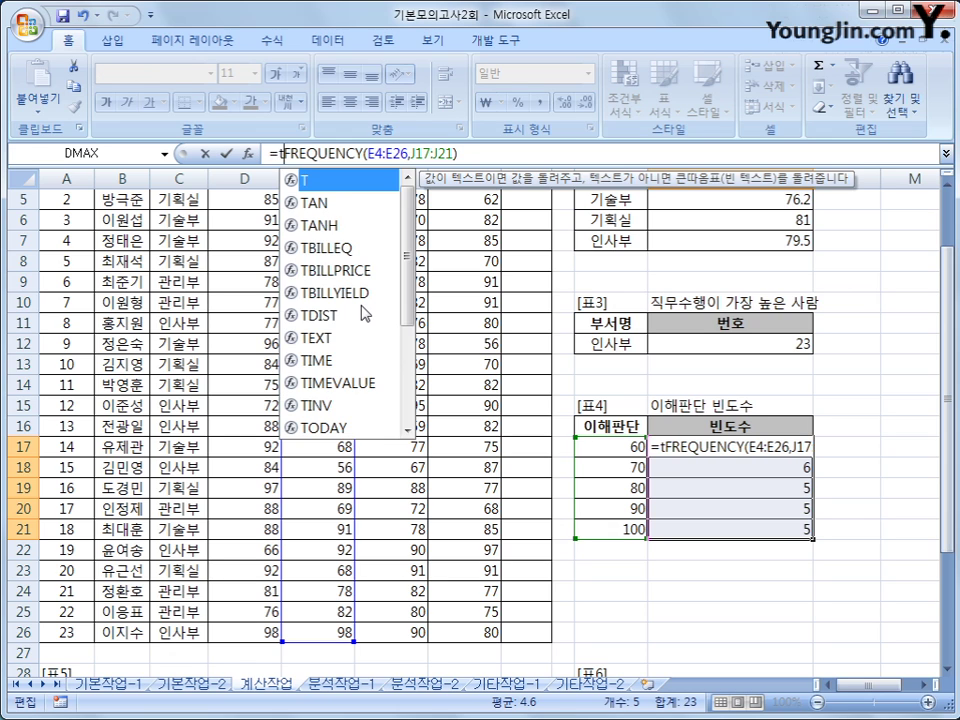
type("e")
key("Tab")
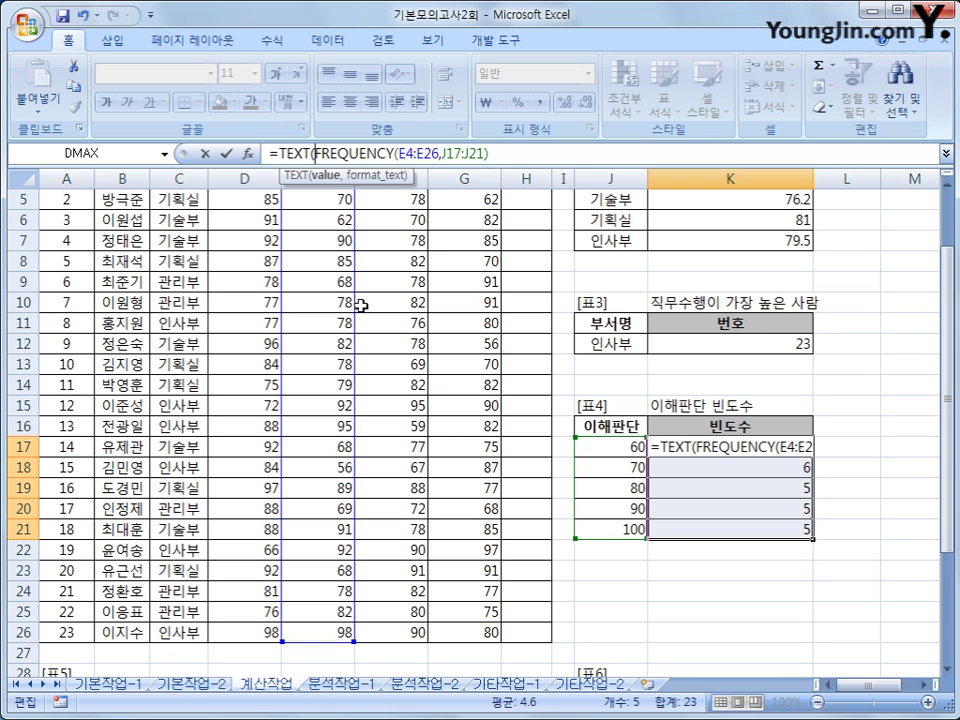
left_click(487, 153)
type(",")
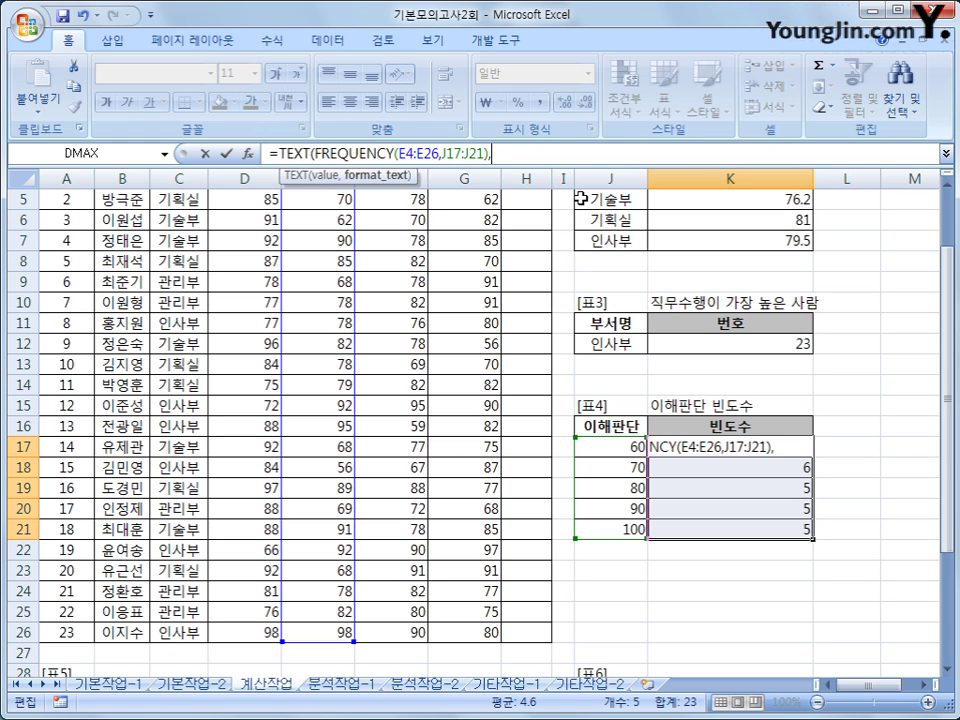
type("\"0명\")")
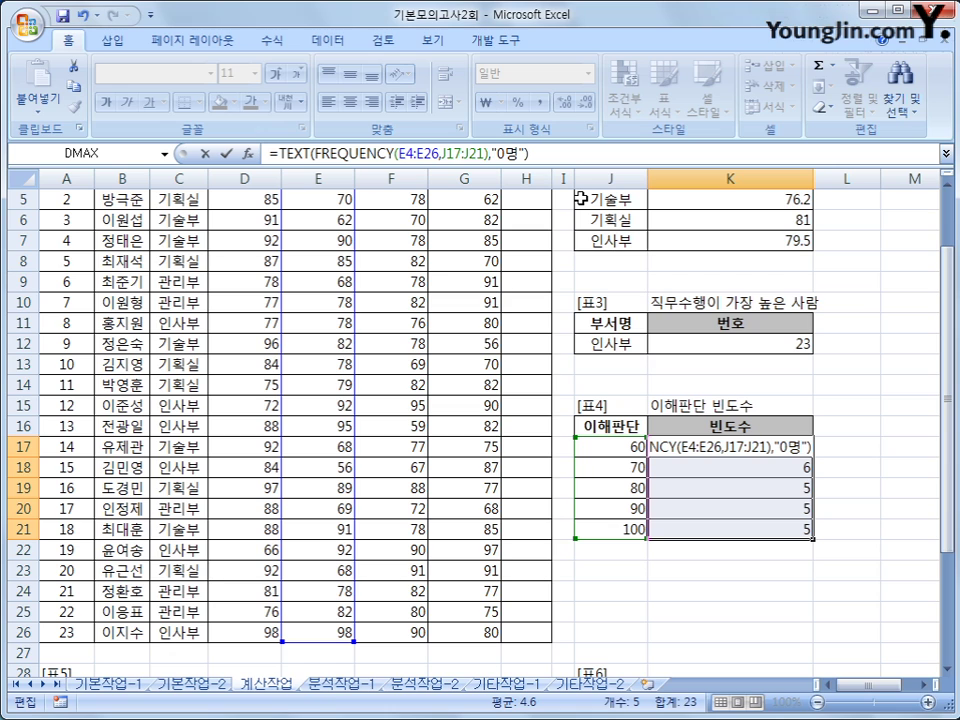
key("ctrl+shift+Return")
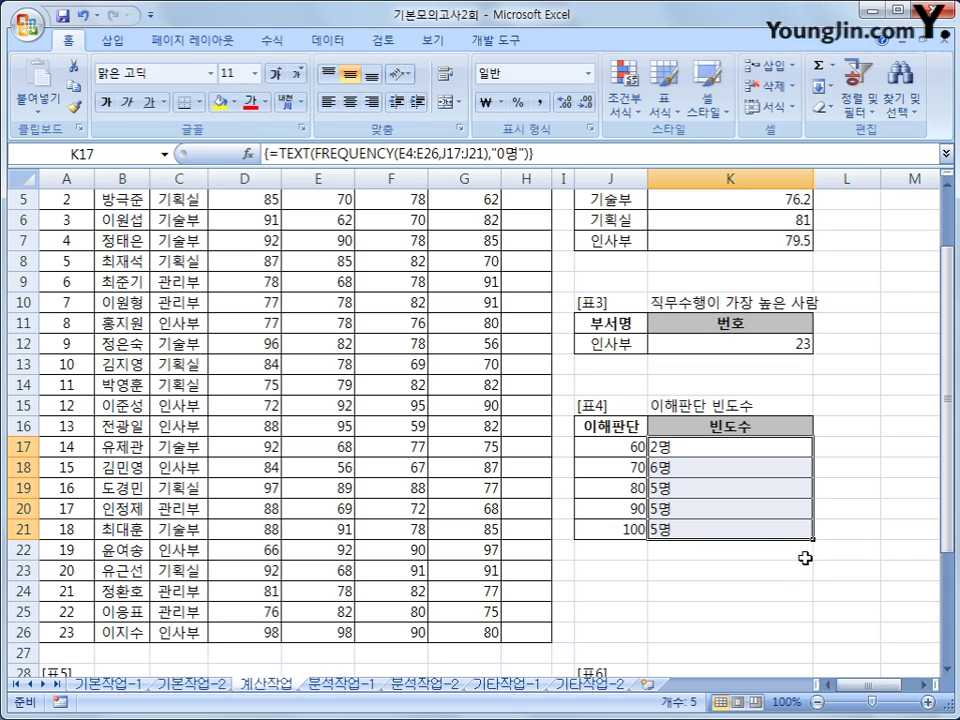
left_click(696, 449)
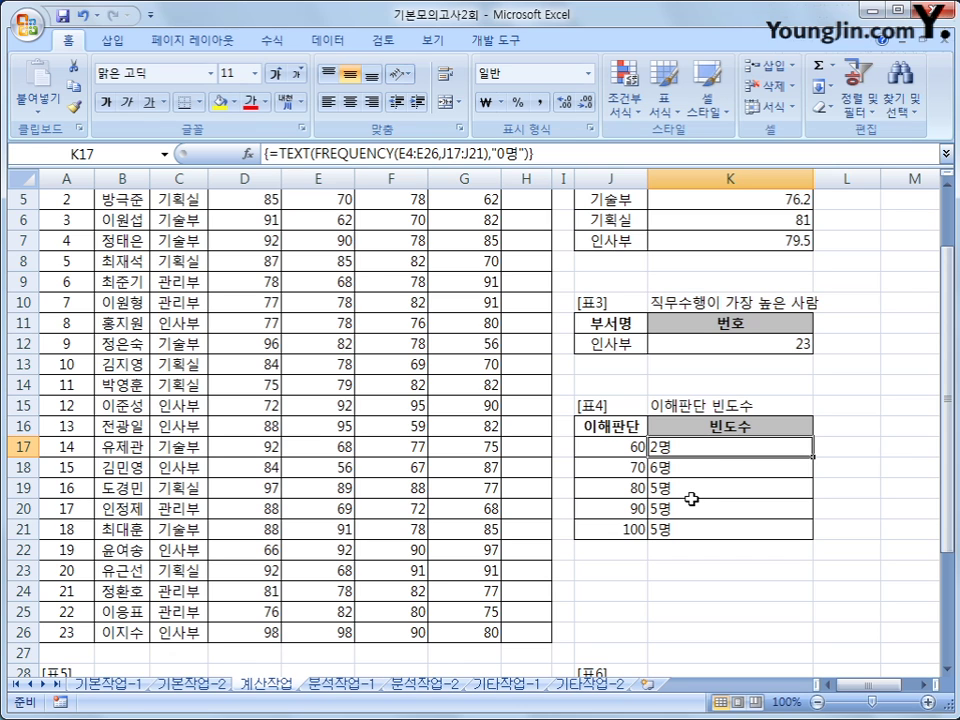
Examine the layout of 표5 and 표6, including the weights B29:E29, the 등급 range F30:F35 and the 점수 column.
scroll(691, 498, "down", 2)
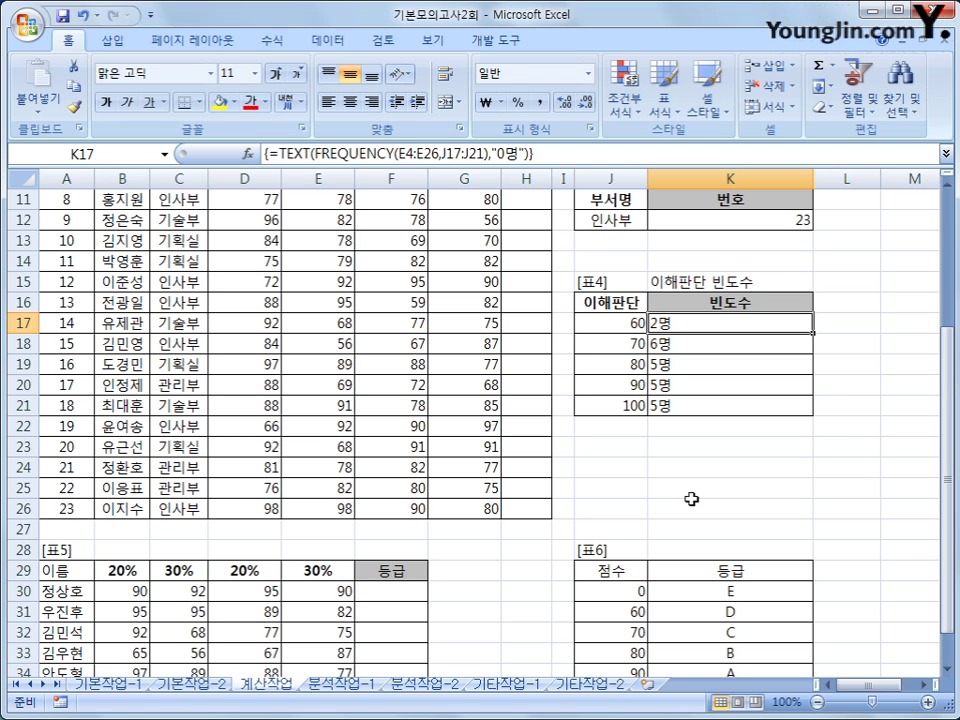
scroll(691, 498, "down", 3)
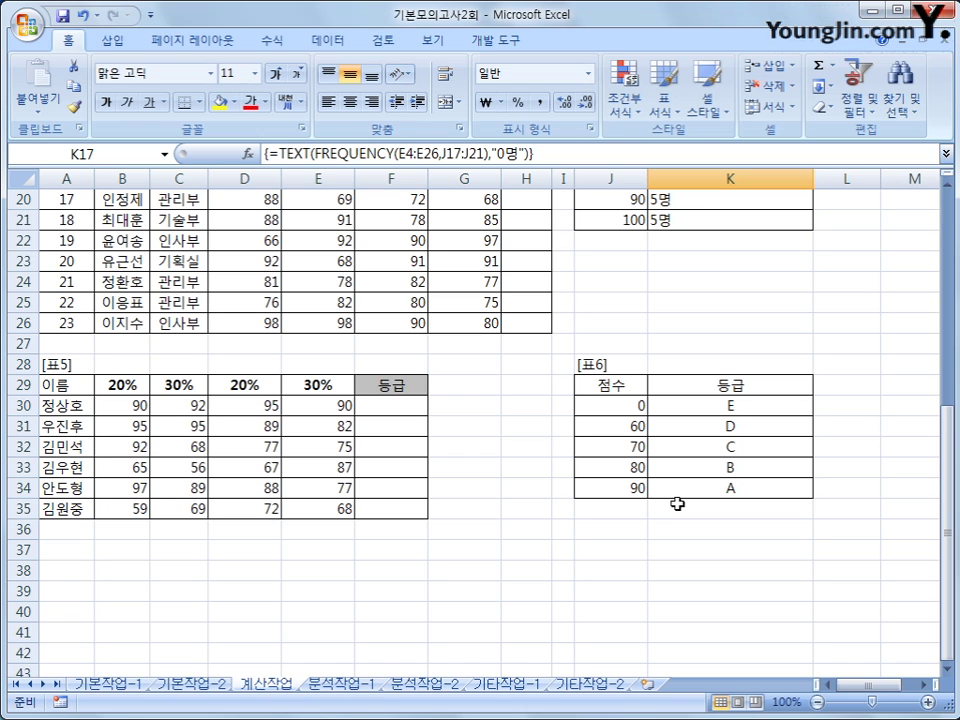
left_click_drag(630, 388, 708, 488)
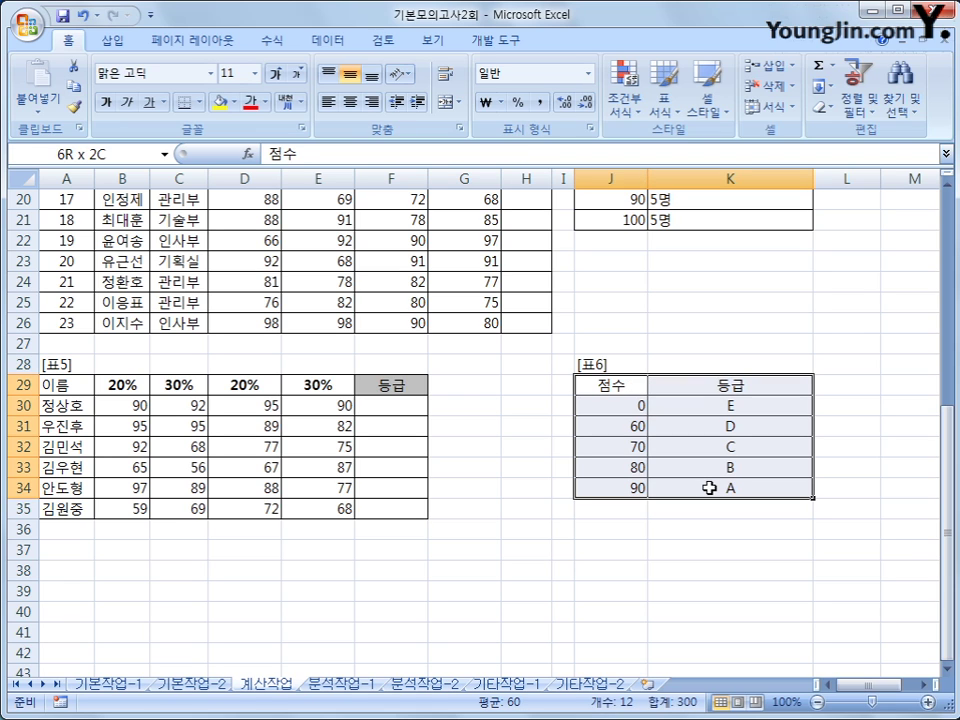
left_click(390, 405)
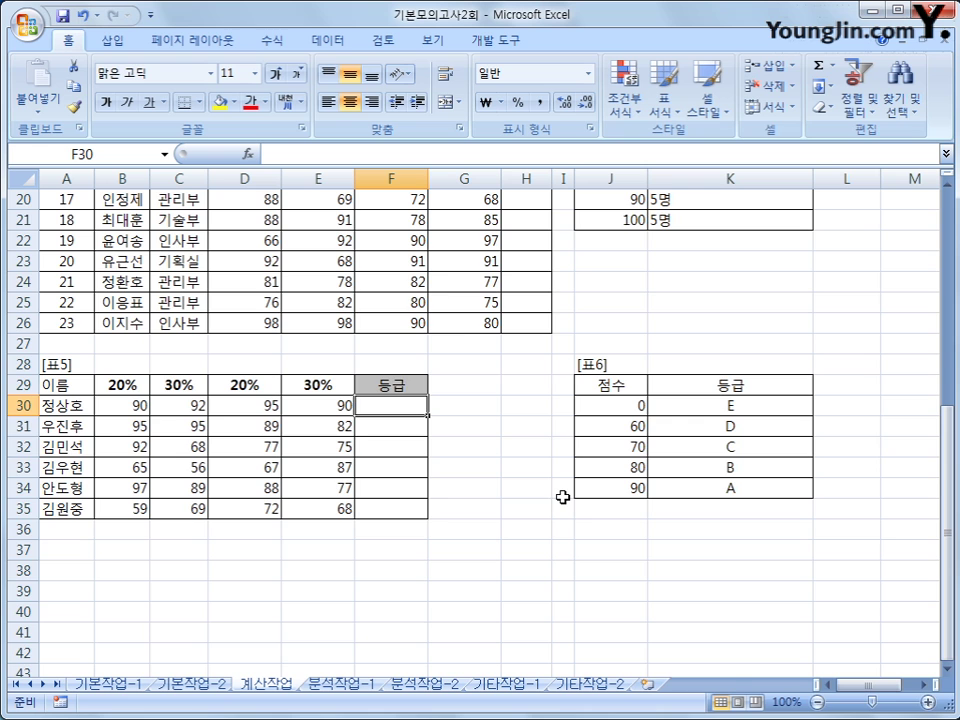
scroll(563, 497, "up", 3)
scroll(670, 588, "up", 1)
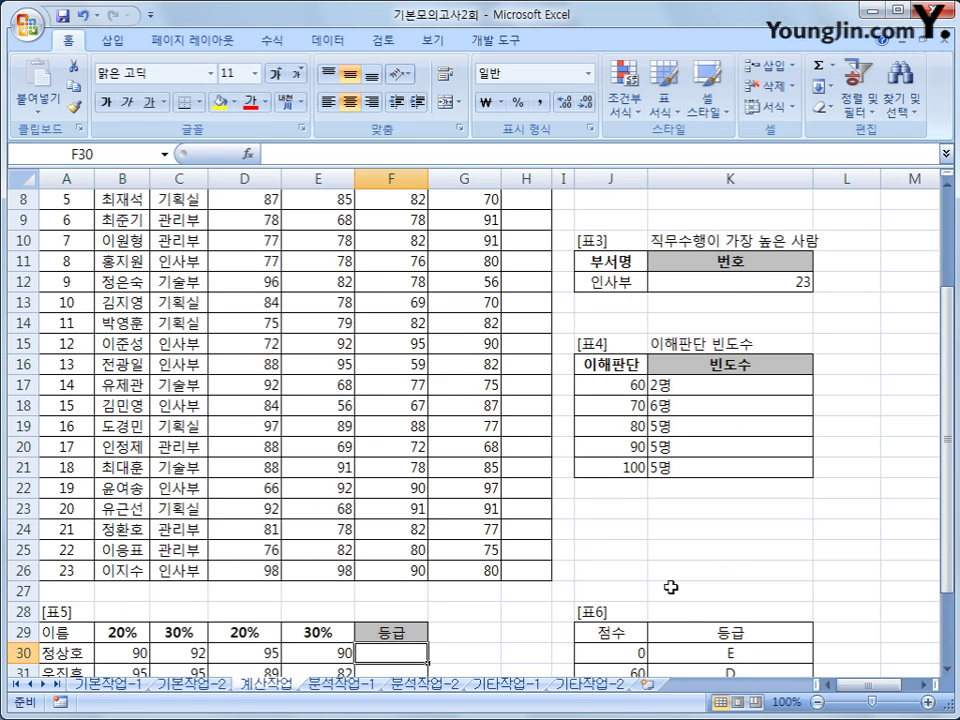
scroll(670, 588, "down", 2)
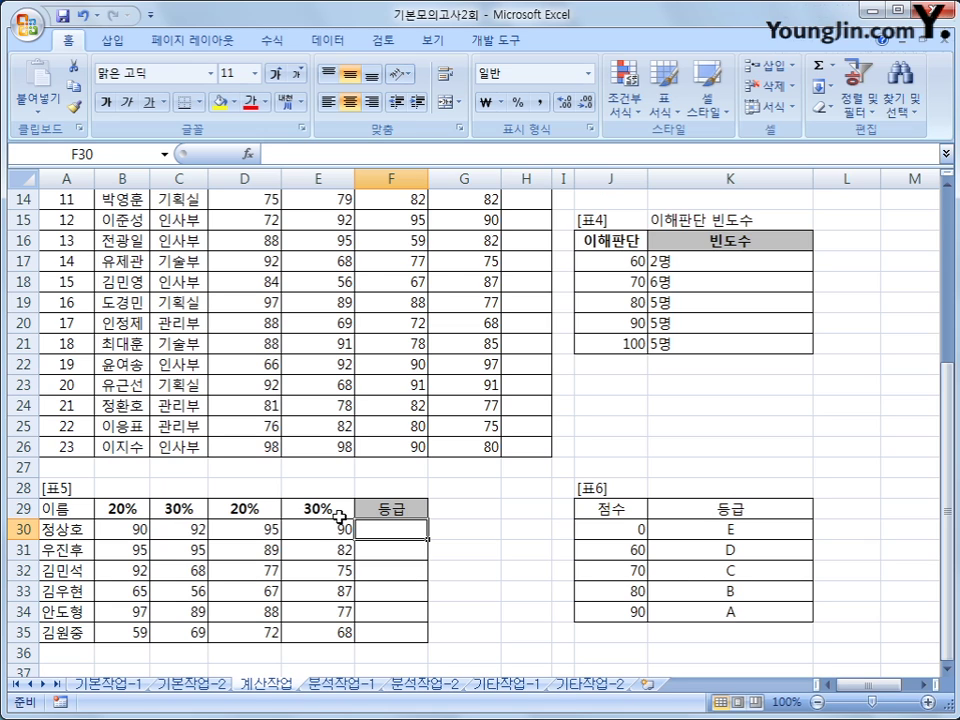
left_click_drag(146, 510, 308, 503)
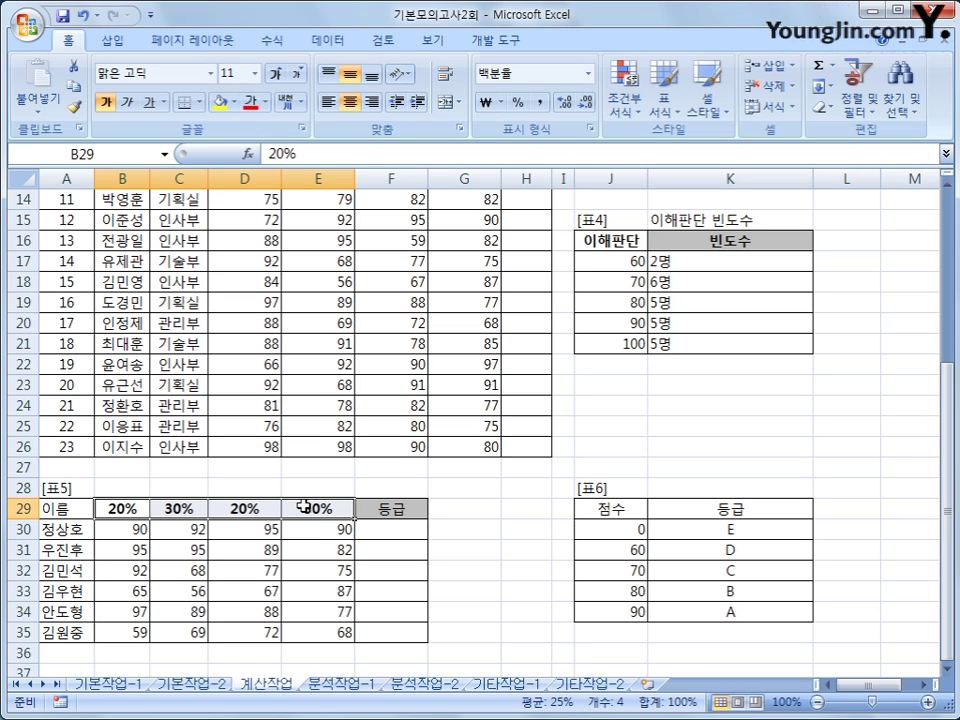
left_click_drag(369, 532, 381, 628)
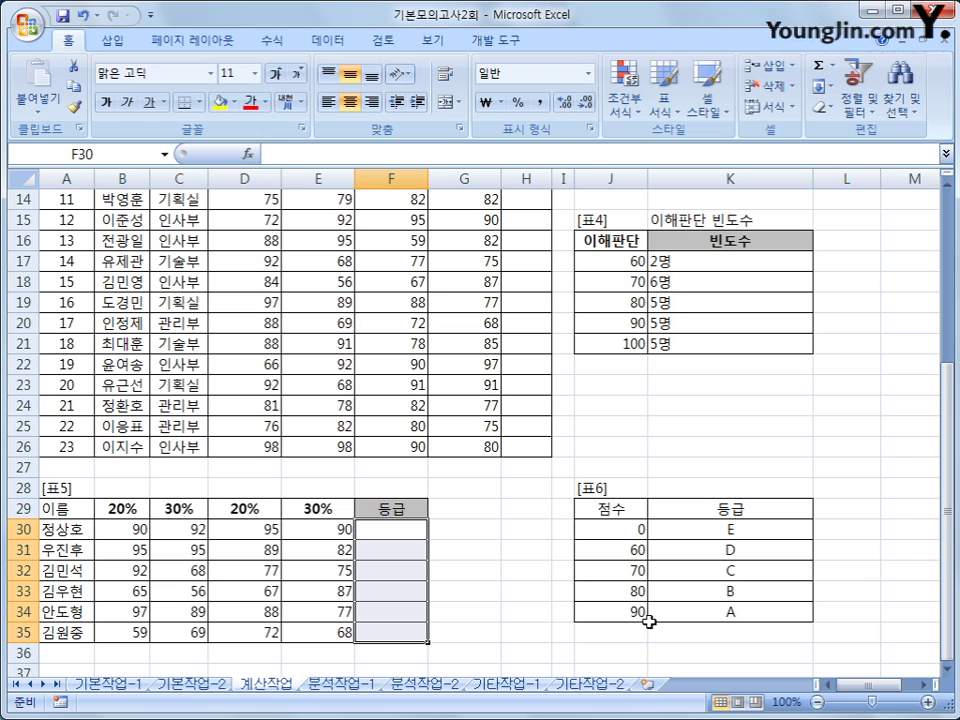
left_click(627, 533)
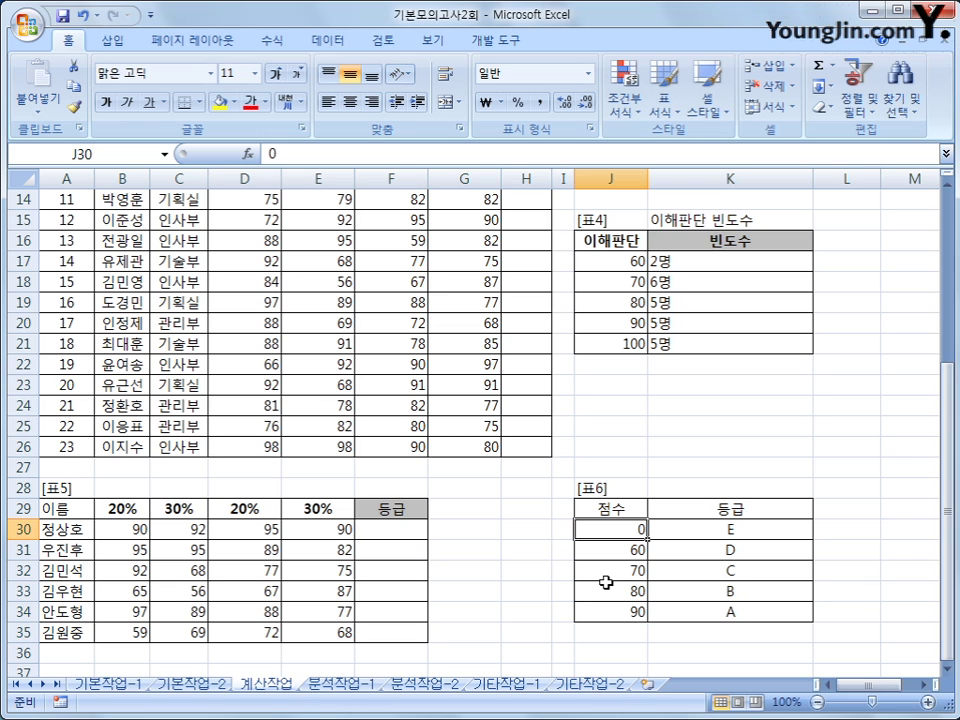
left_click_drag(621, 527, 625, 610)
Examine how each row 30 score in 표5 pairs with its weight, and the 점수 and 등급 lookup range J30:K34 in 표6.
left_click_drag(130, 528, 314, 531)
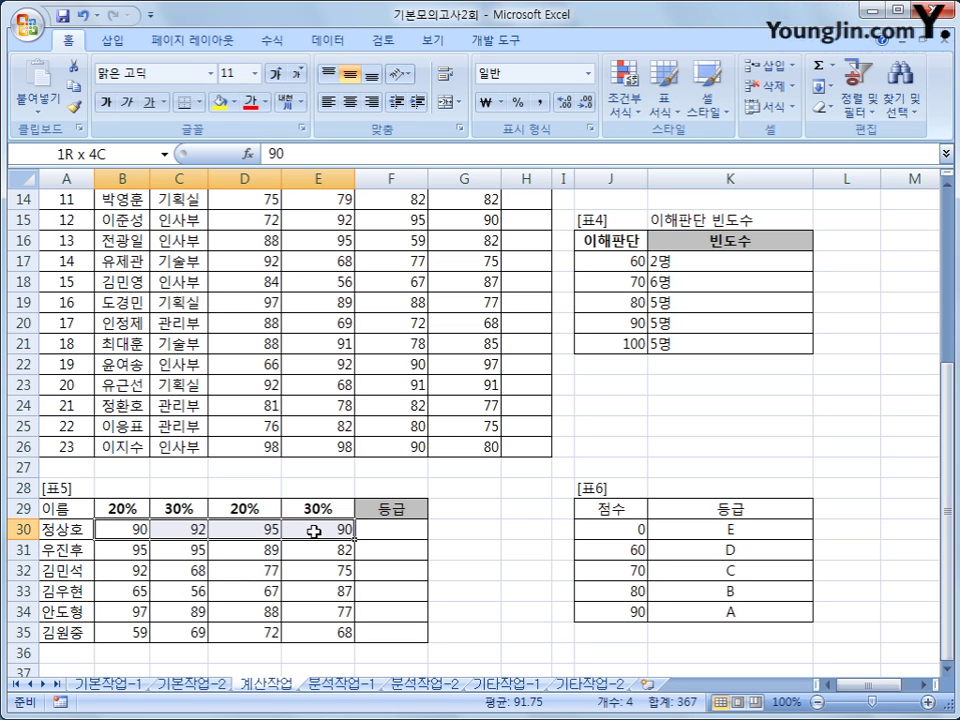
left_click(141, 525)
left_click(124, 508)
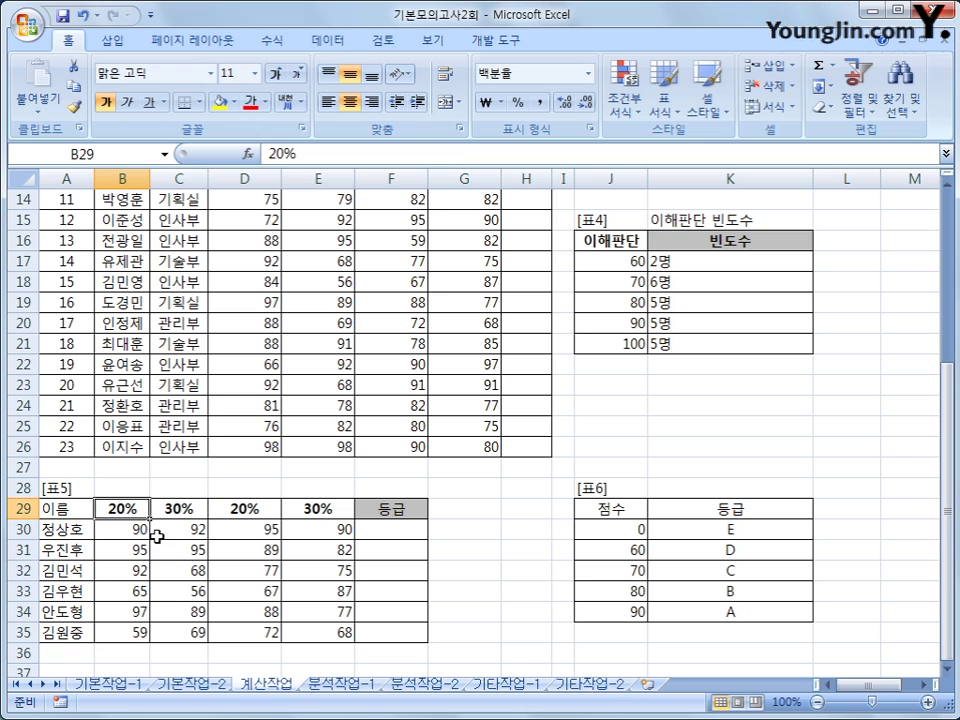
left_click(184, 528)
left_click(183, 512)
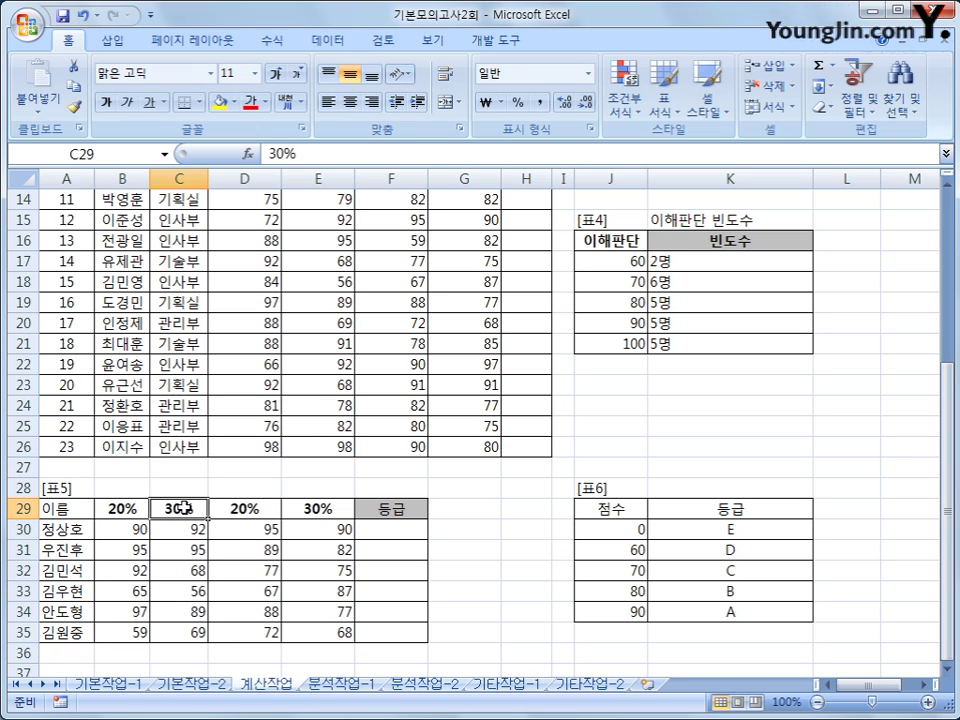
left_click(257, 536)
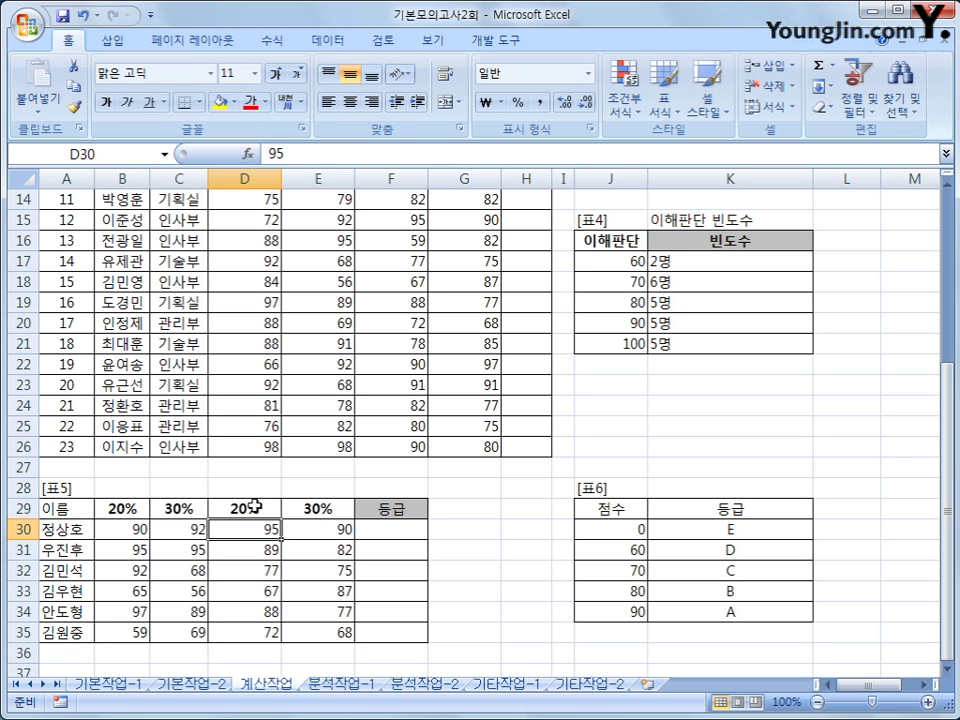
left_click(253, 508)
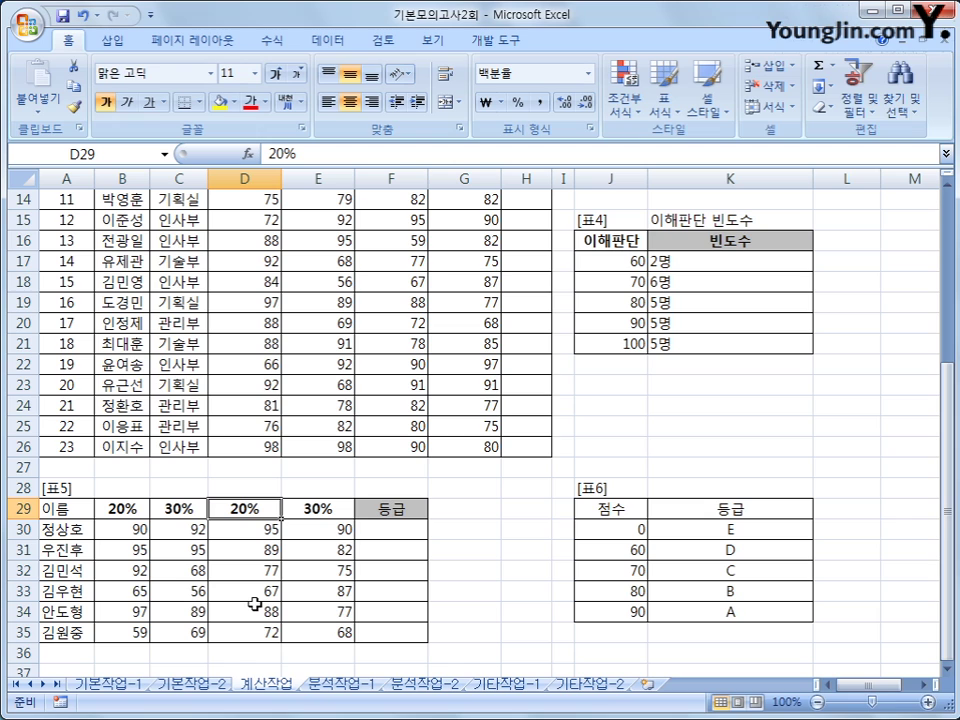
left_click(321, 525)
left_click(317, 508)
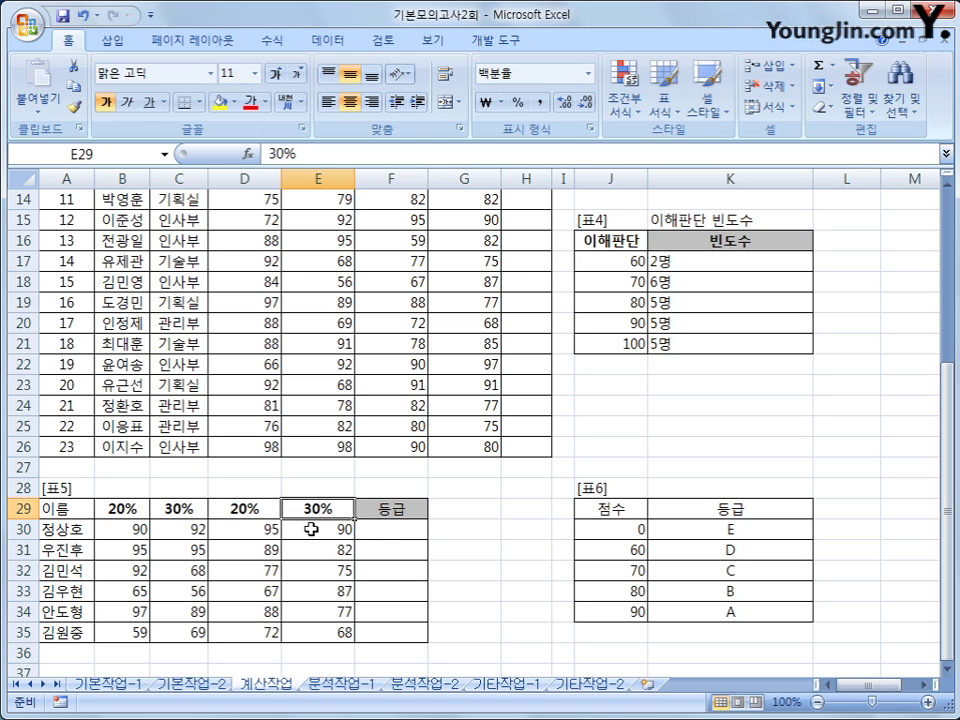
left_click(604, 528)
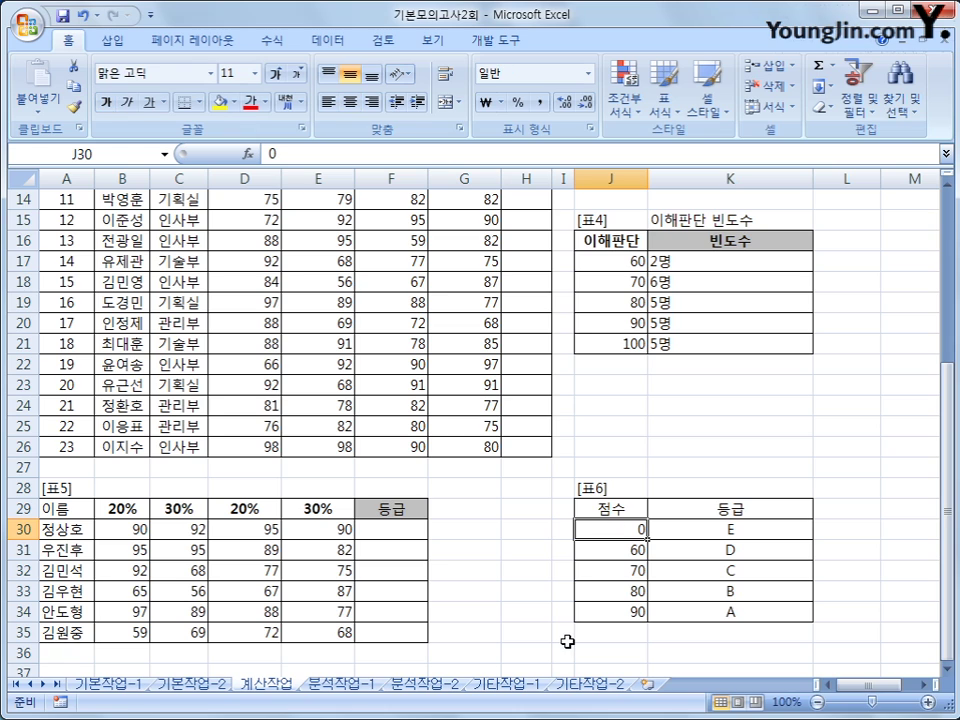
left_click_drag(624, 528, 724, 604)
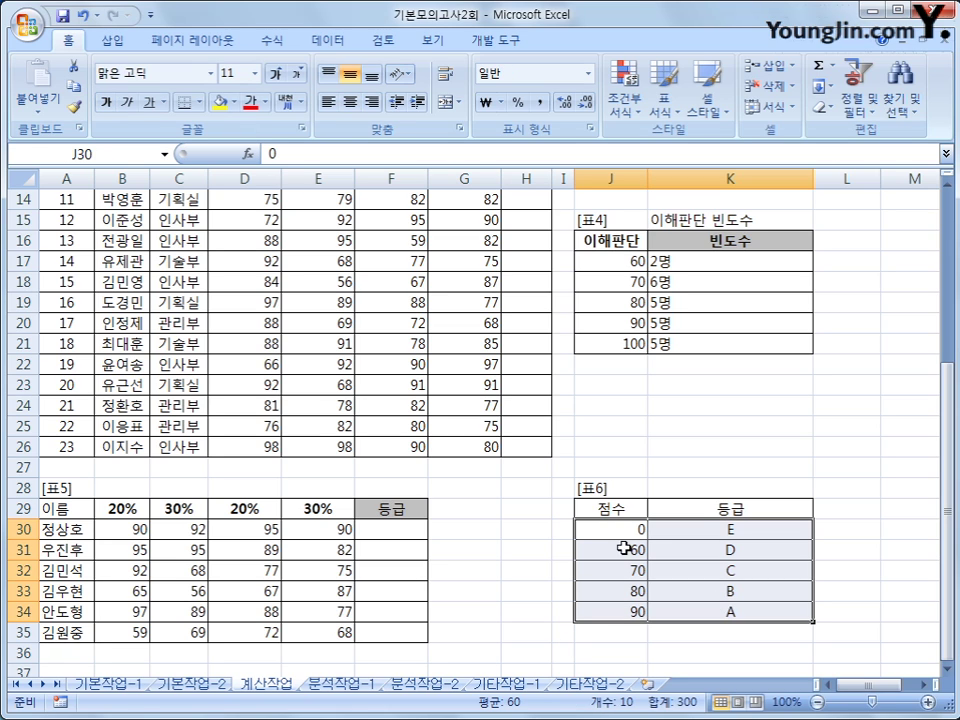
left_click_drag(615, 527, 607, 606)
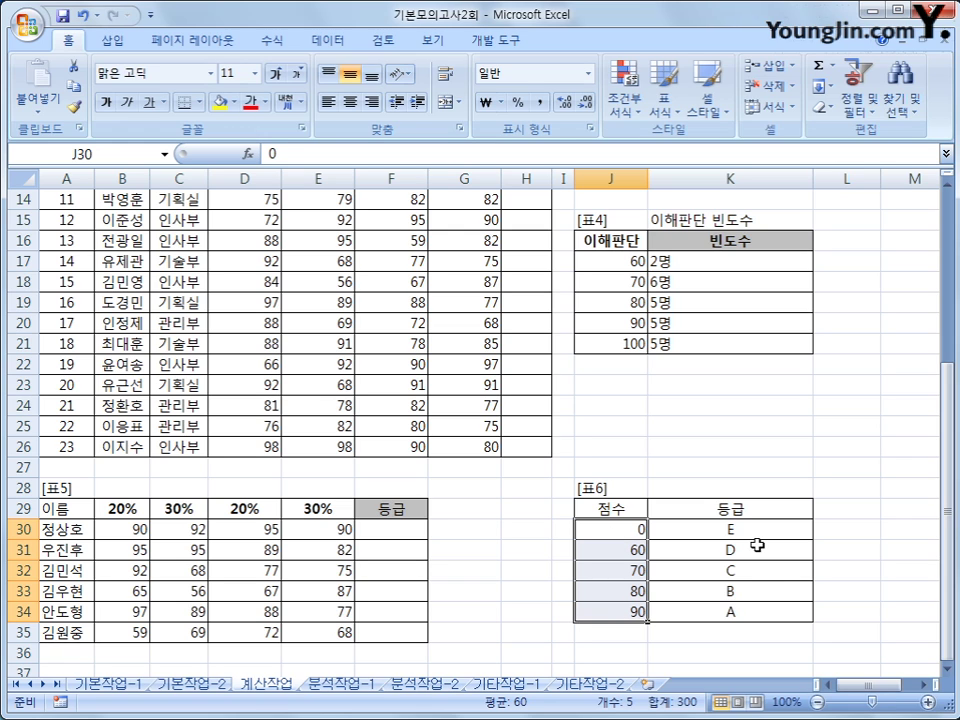
Start a SUMPRODUCT formula in F30, the first 등급 cell of 표5.
left_click(391, 529)
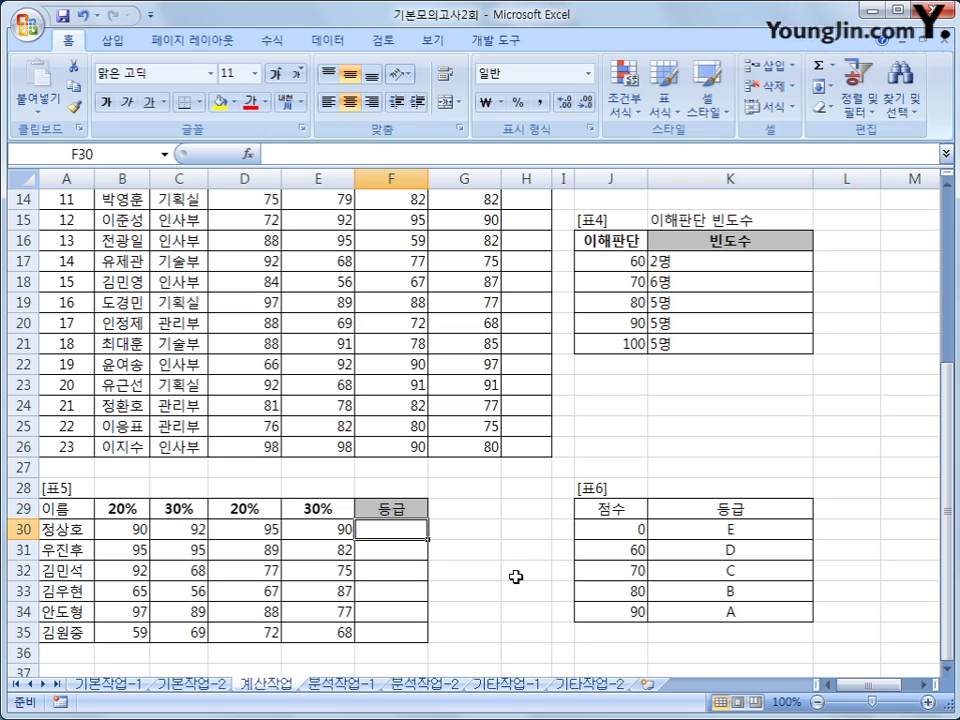
type("=ㄴ")
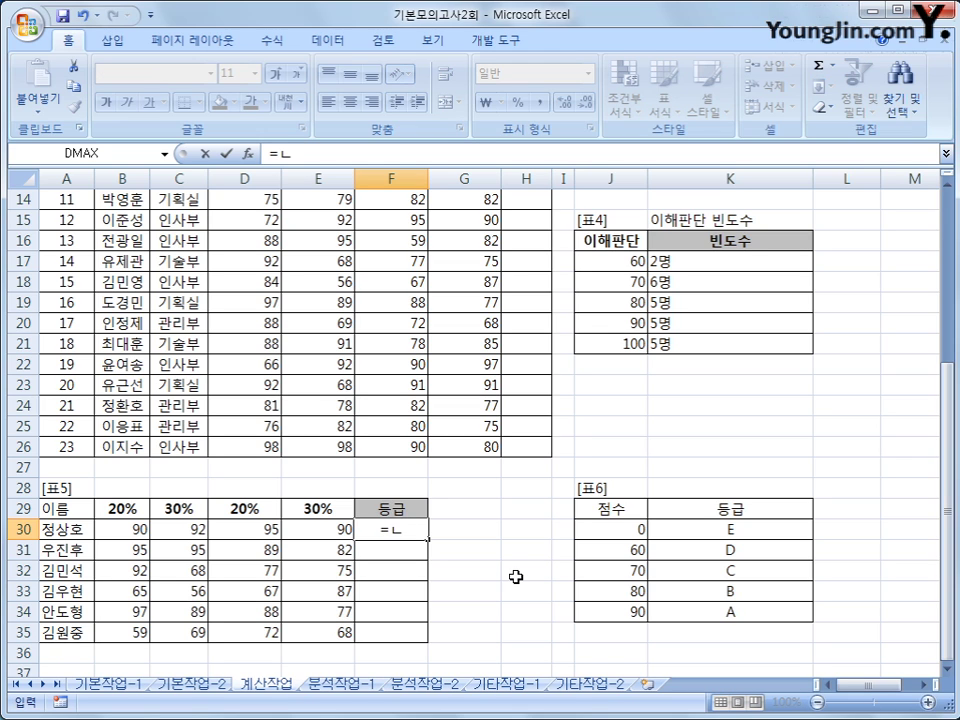
key("BackSpace")
type("sum")
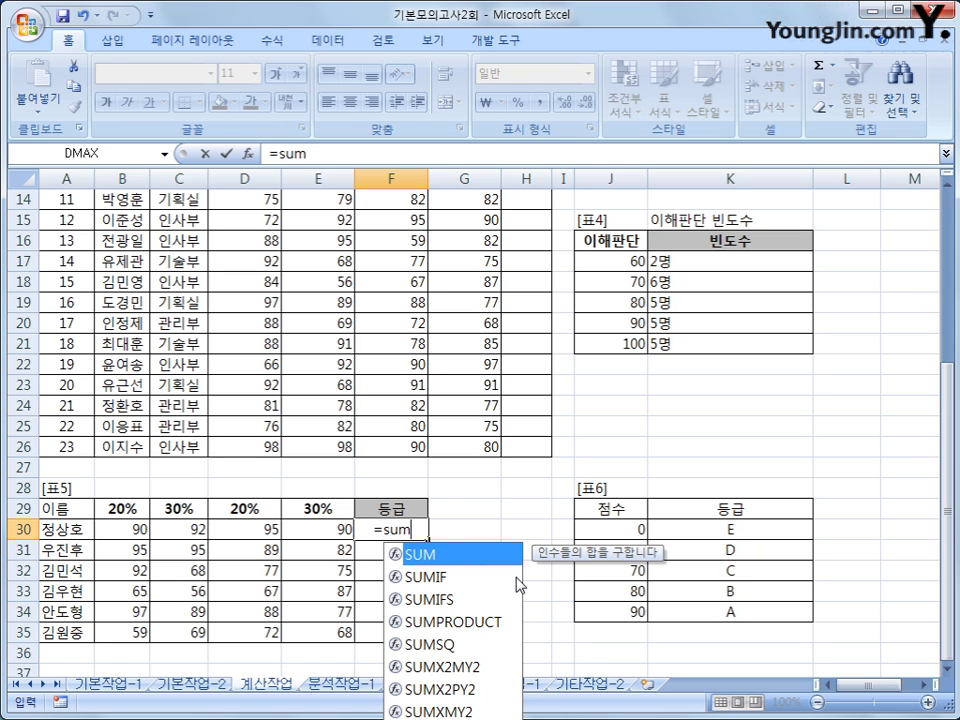
type("p")
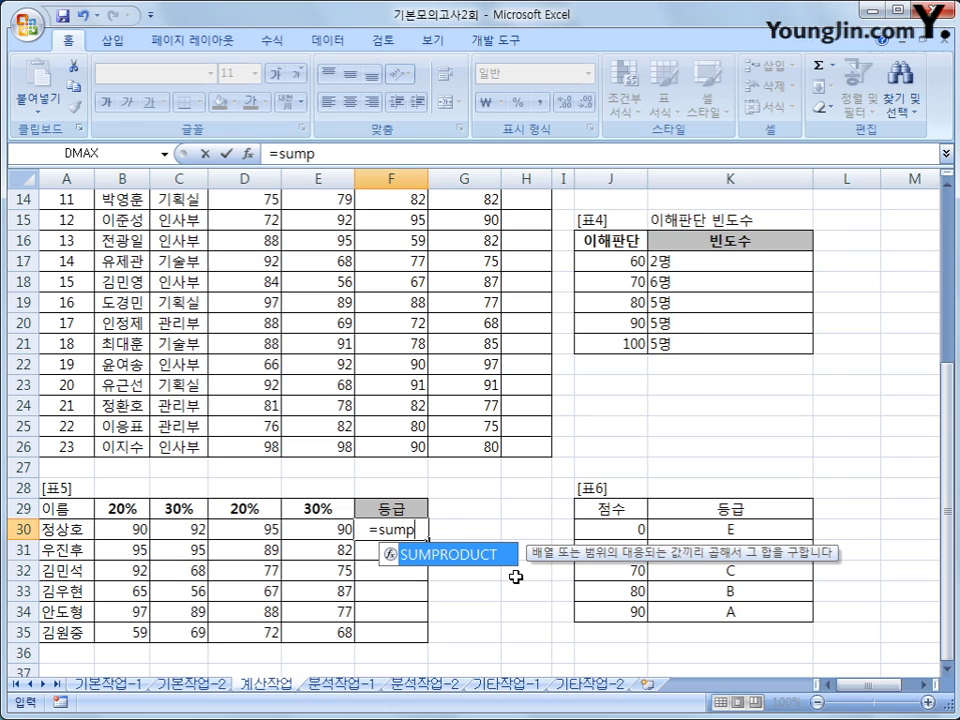
key("Tab")
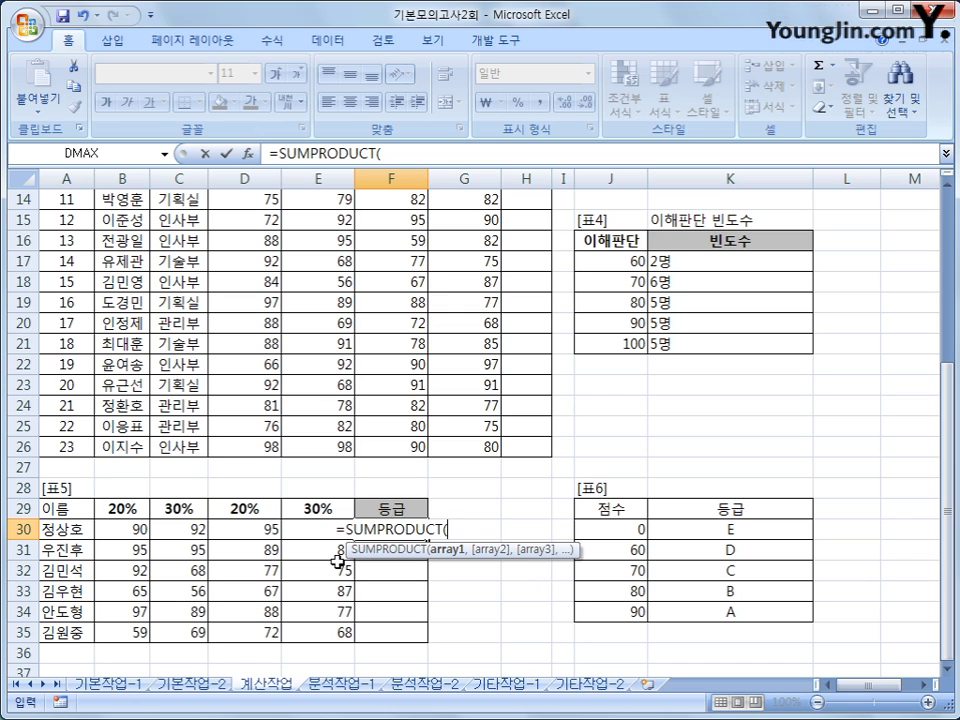
Set the SUMPRODUCT arrays to the scores B30:E30 and the absolute weight range $B$29:$E$29.
left_click_drag(130, 531, 320, 530)
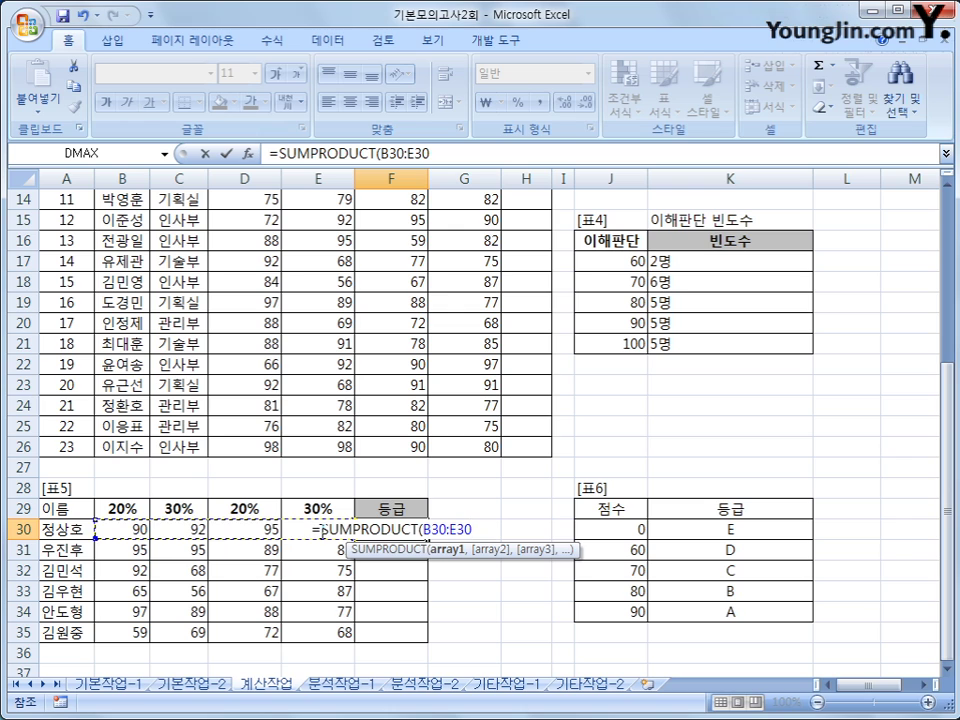
type(",")
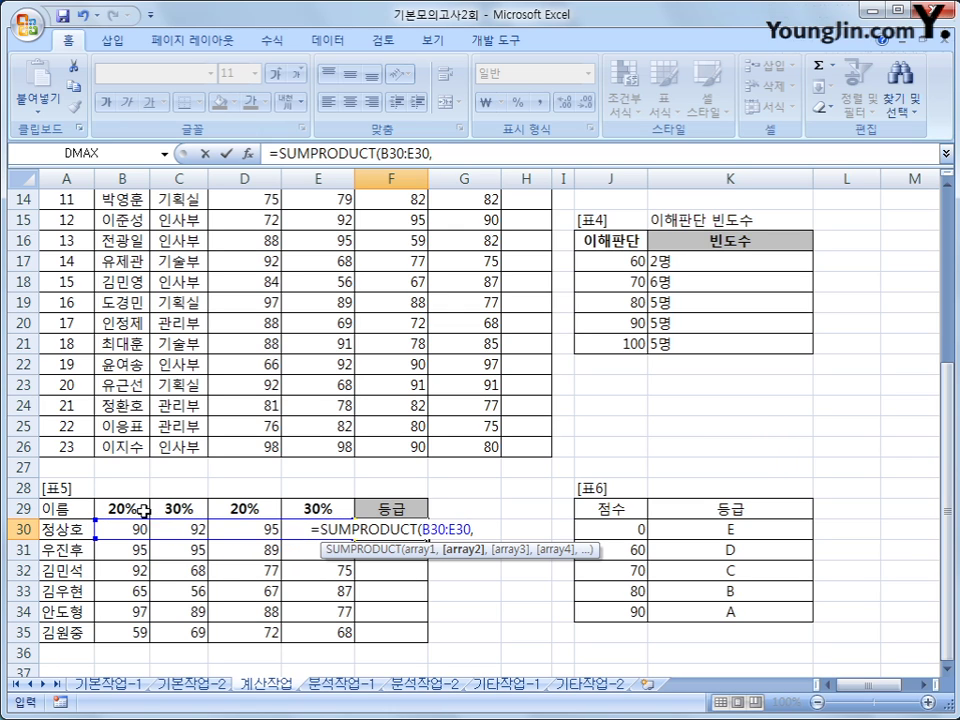
left_click_drag(143, 509, 307, 510)
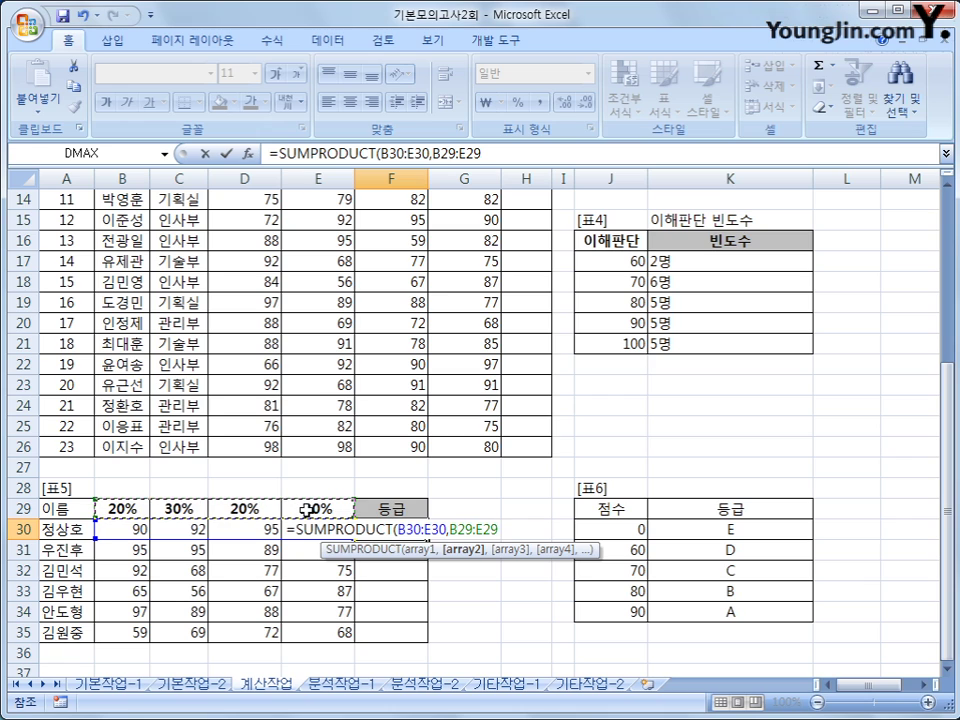
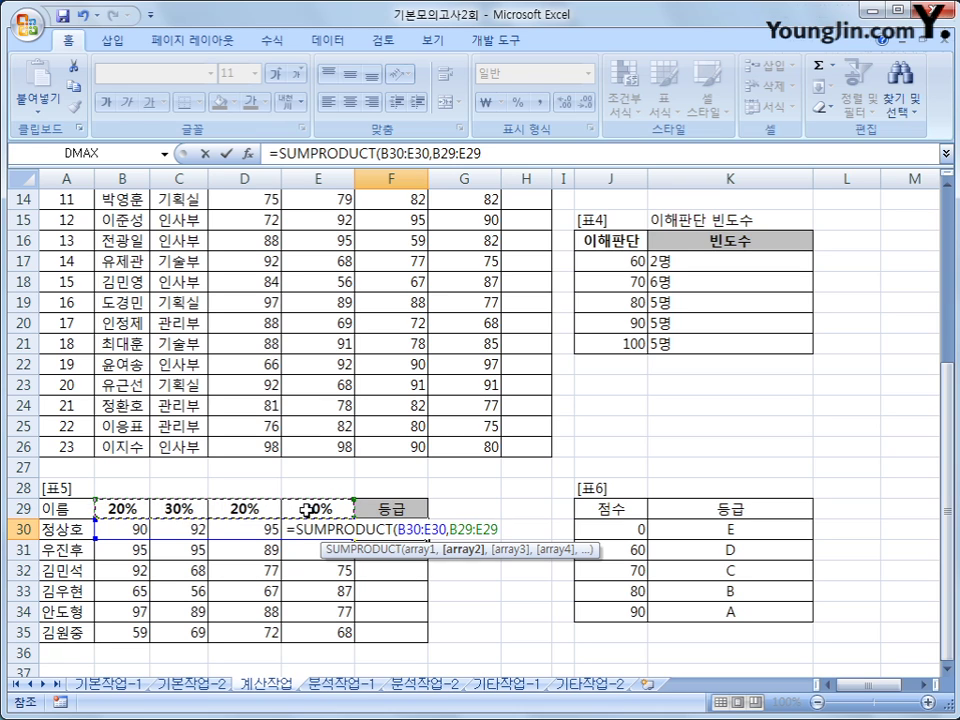
key("F4")
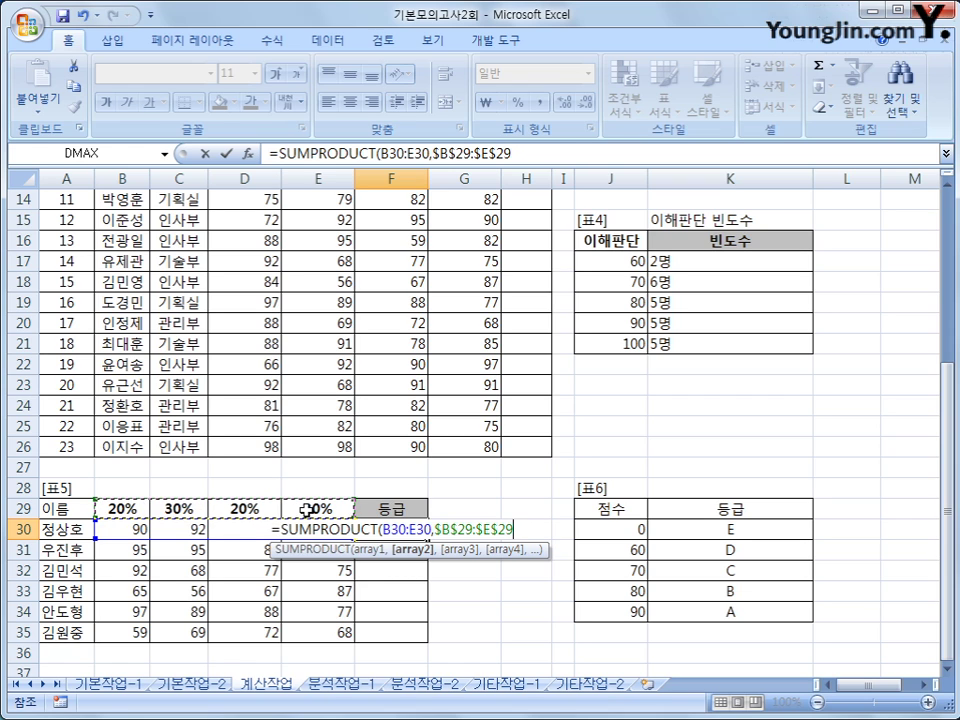
Complete the SUMPRODUCT formula in F30 and fill it down the 등급 column of 표5 to F35.
type(")")
key("Return")
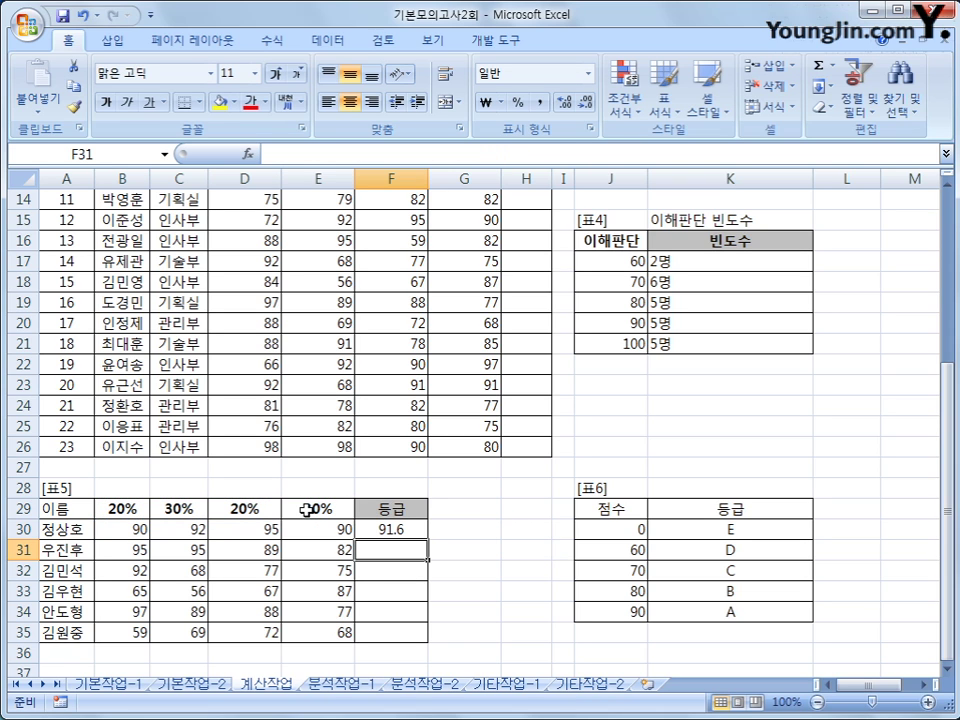
left_click(398, 527)
left_click_drag(429, 545, 418, 638)
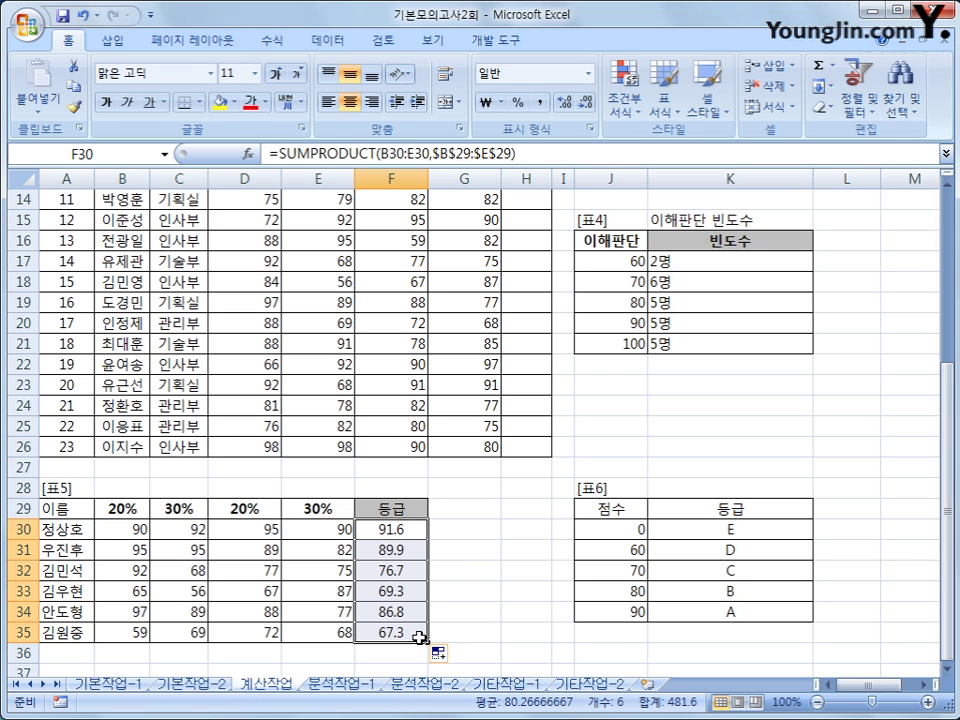
Compare the weighted scores in the 등급 column of 표5 with the 점수 and 등급 rows J30:K34 in 표6.
left_click(409, 549)
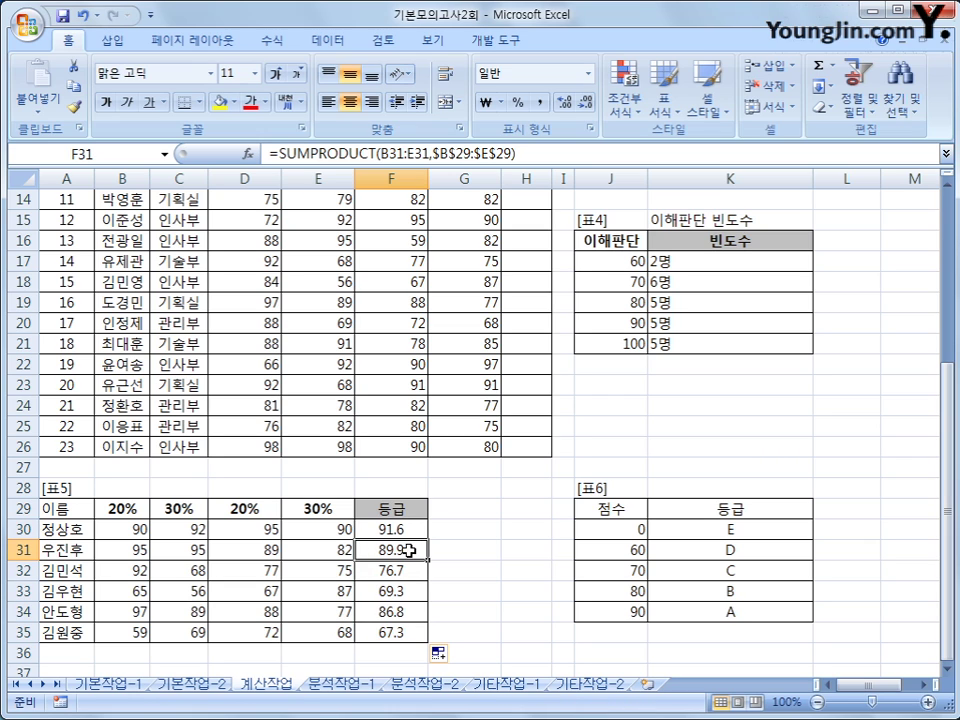
left_click(408, 528)
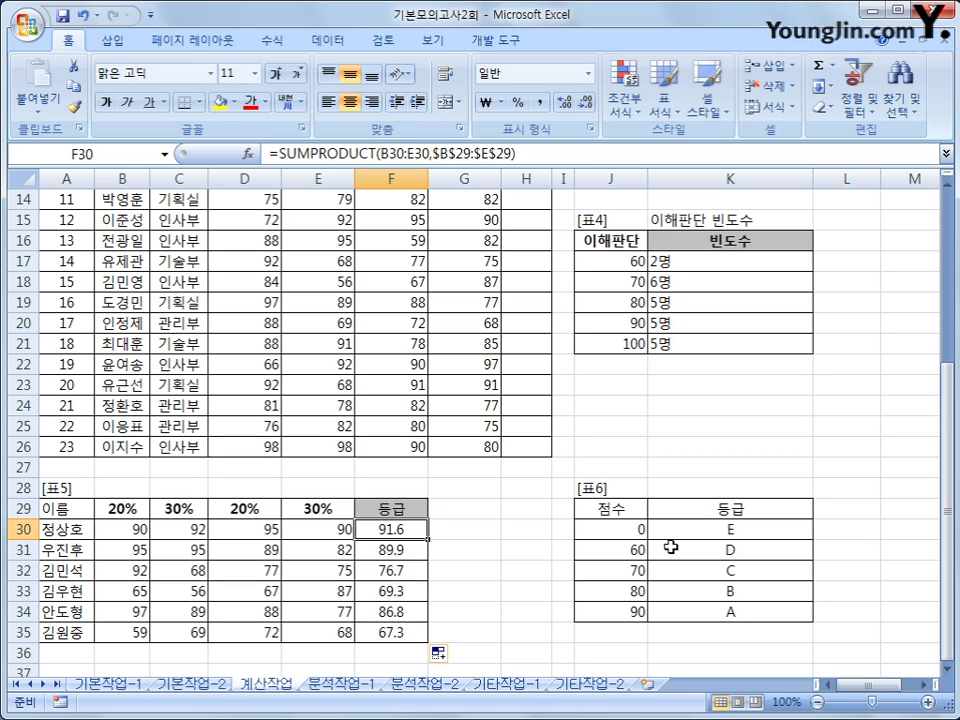
left_click(636, 530)
left_click_drag(636, 530, 702, 613)
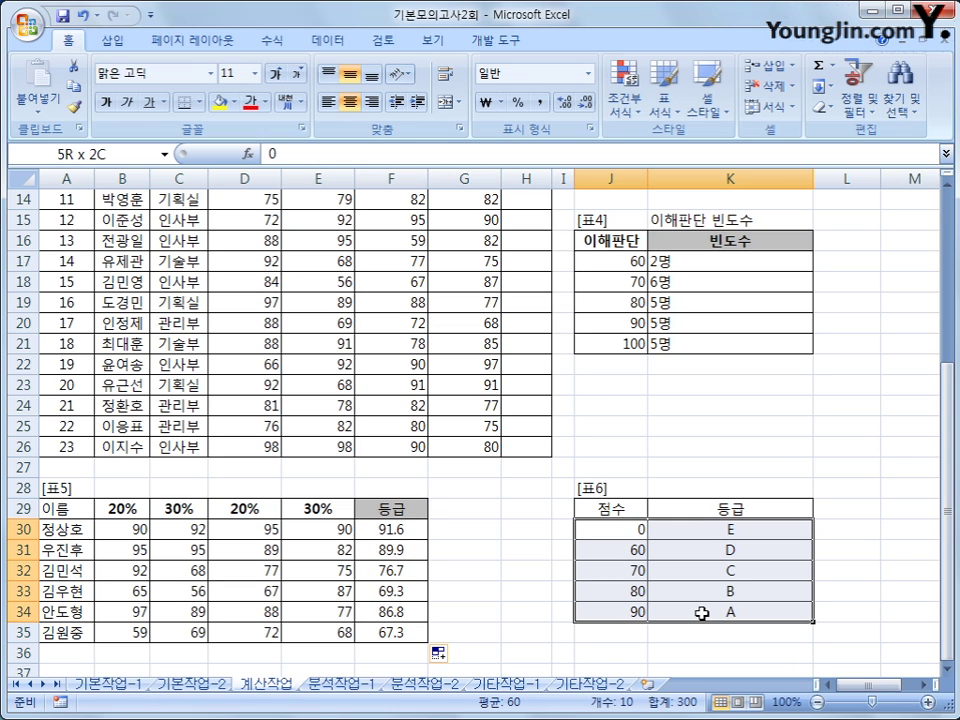
left_click(395, 528)
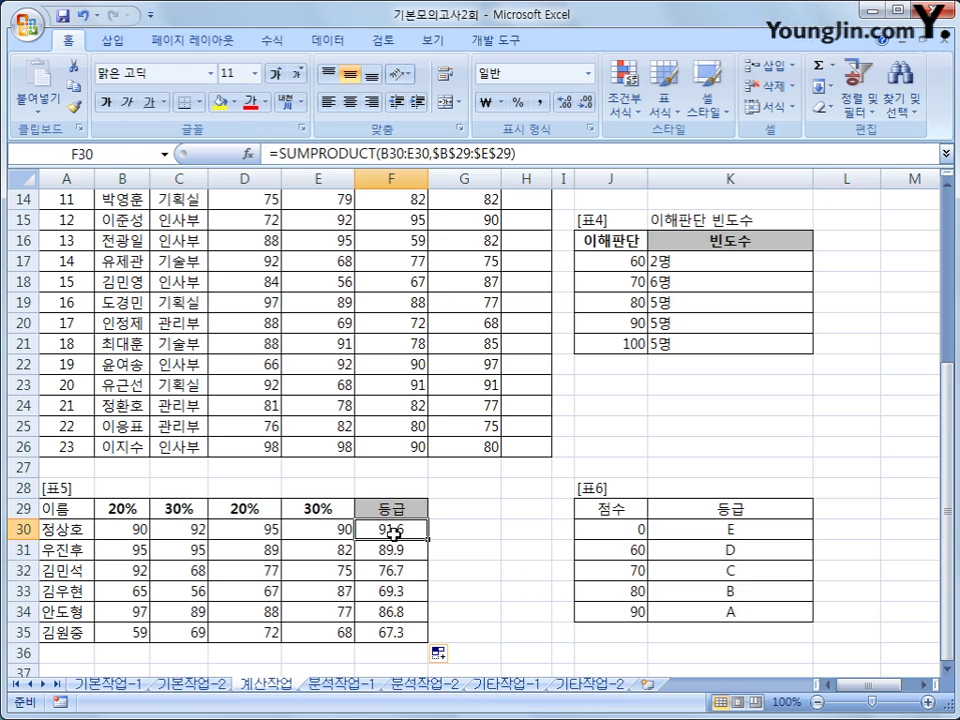
left_click(716, 614)
left_click(416, 552)
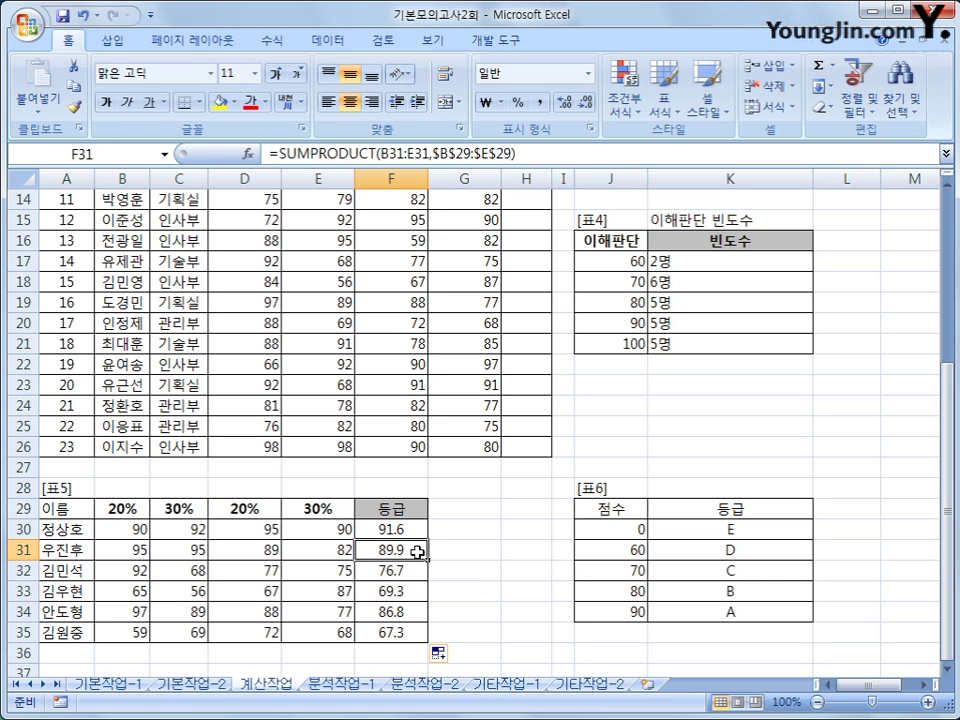
left_click(677, 588)
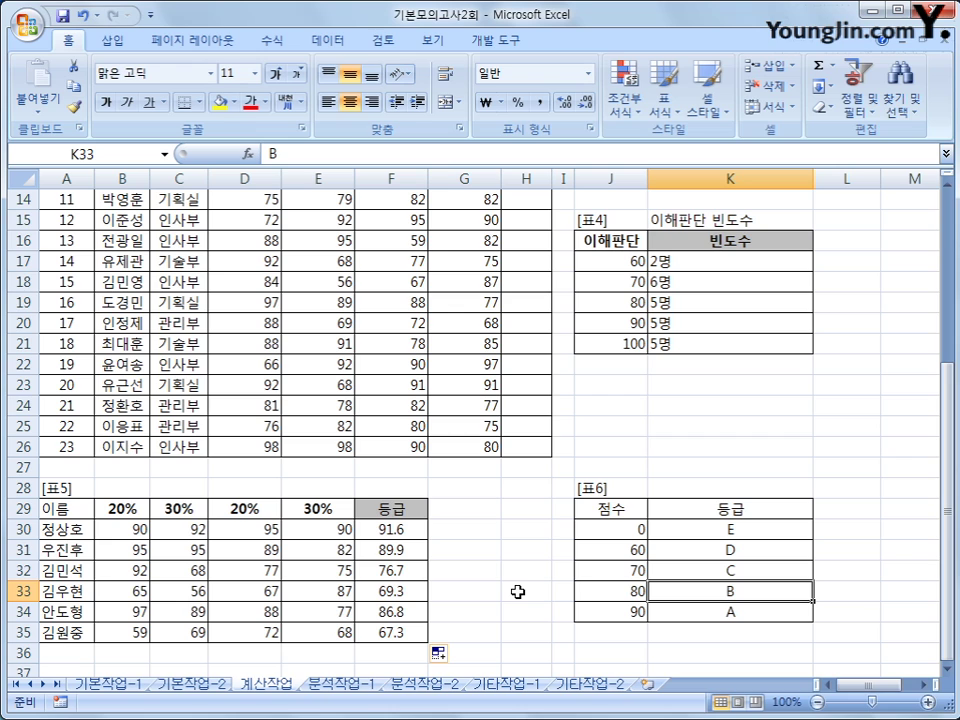
Wrap the SUMPRODUCT formula in F30 in a VLOOKUP function, using the weighted score as the lookup value.
left_click(405, 530)
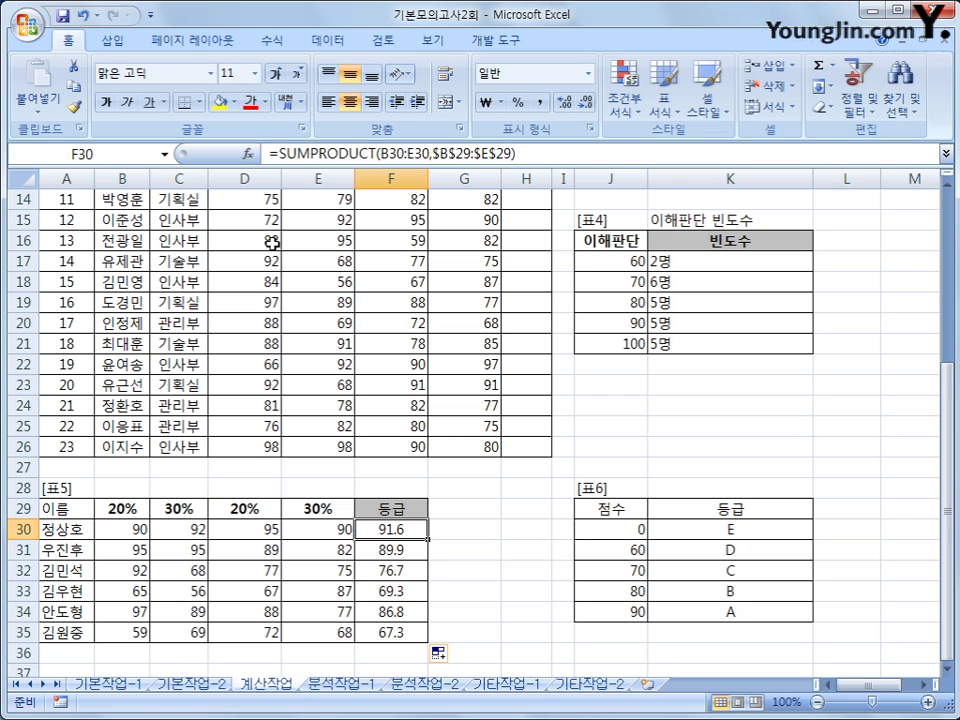
left_click(281, 153)
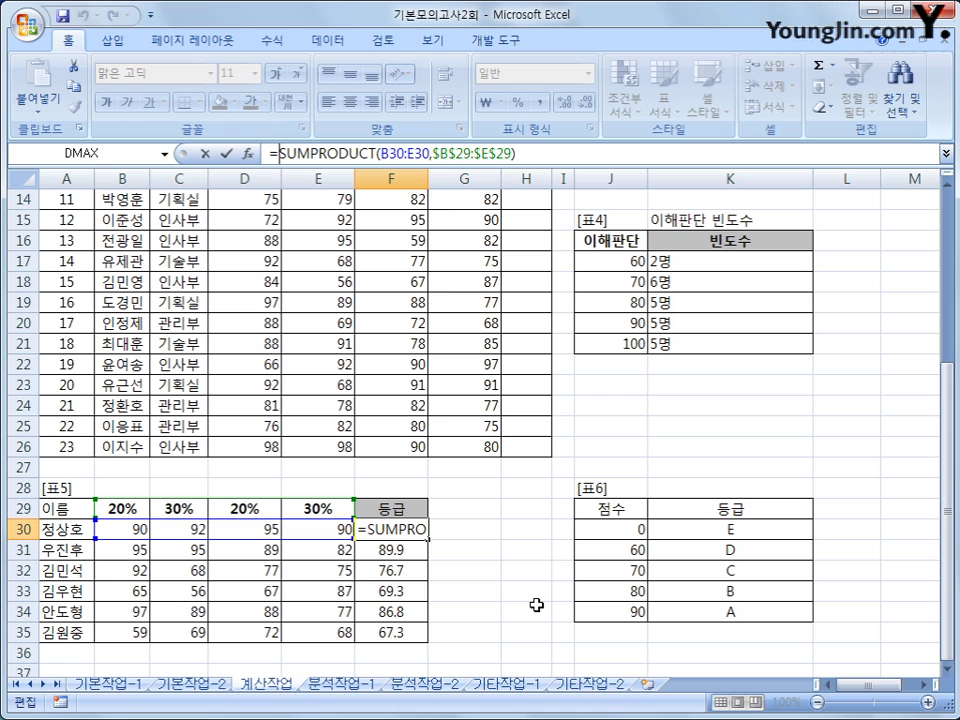
type("vl")
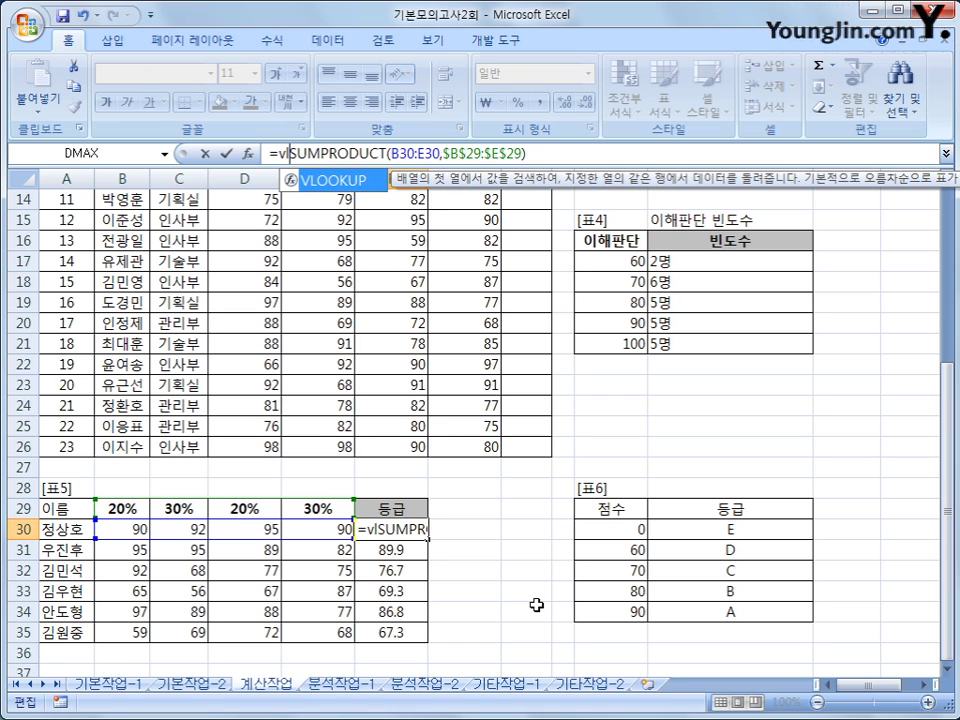
key("Tab")
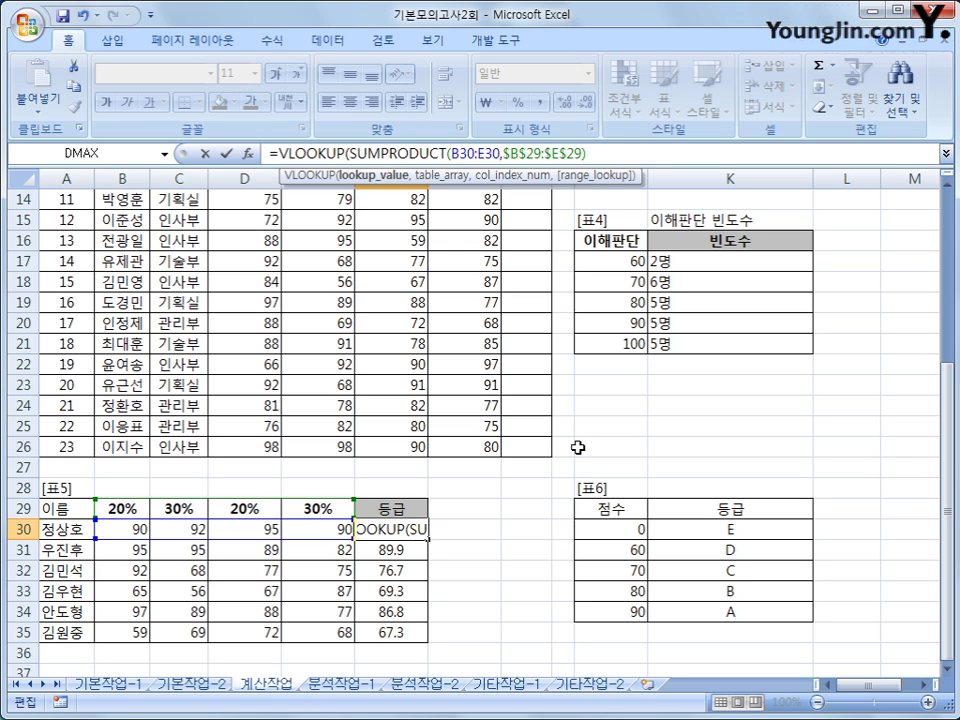
type(",")
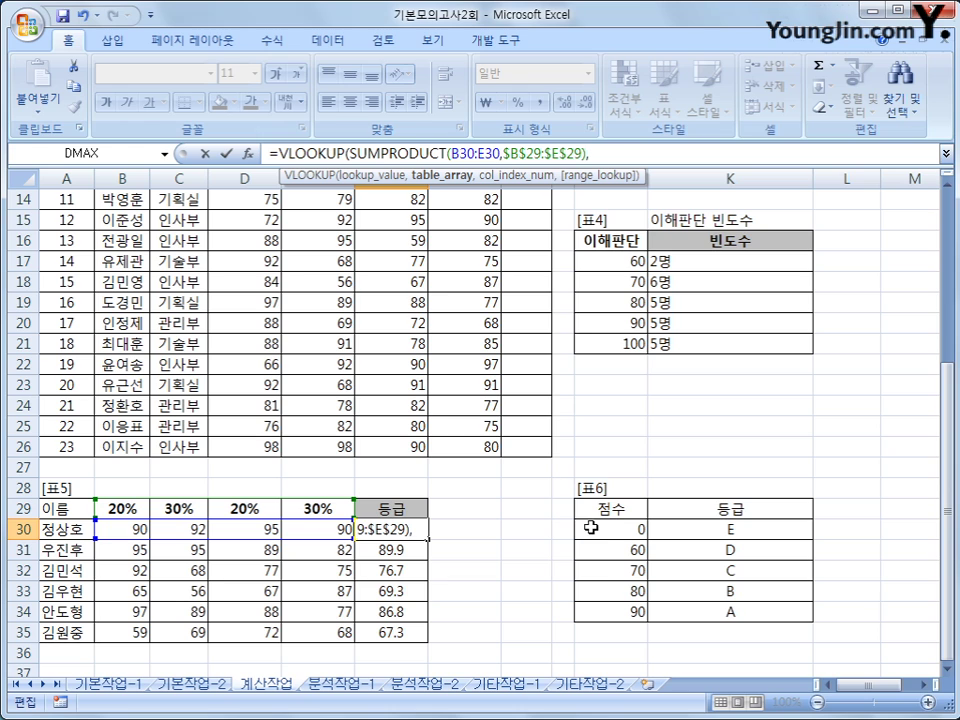
Complete the VLOOKUP in F30 with the absolute table range $J$30:$K$34 and column index 2.
left_click_drag(589, 524, 675, 607)
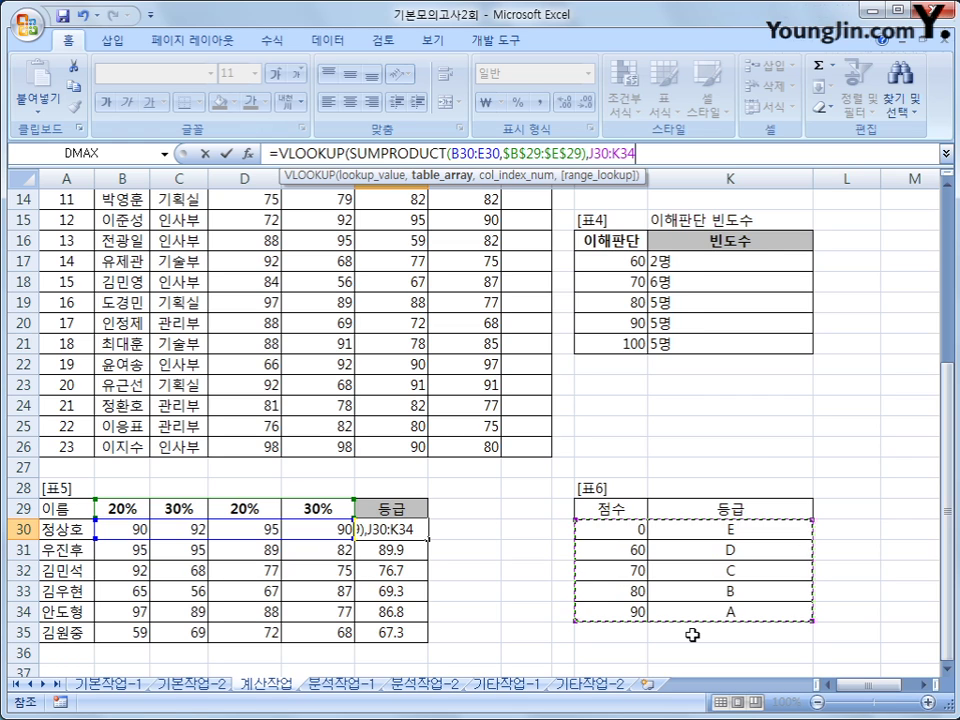
key("F4")
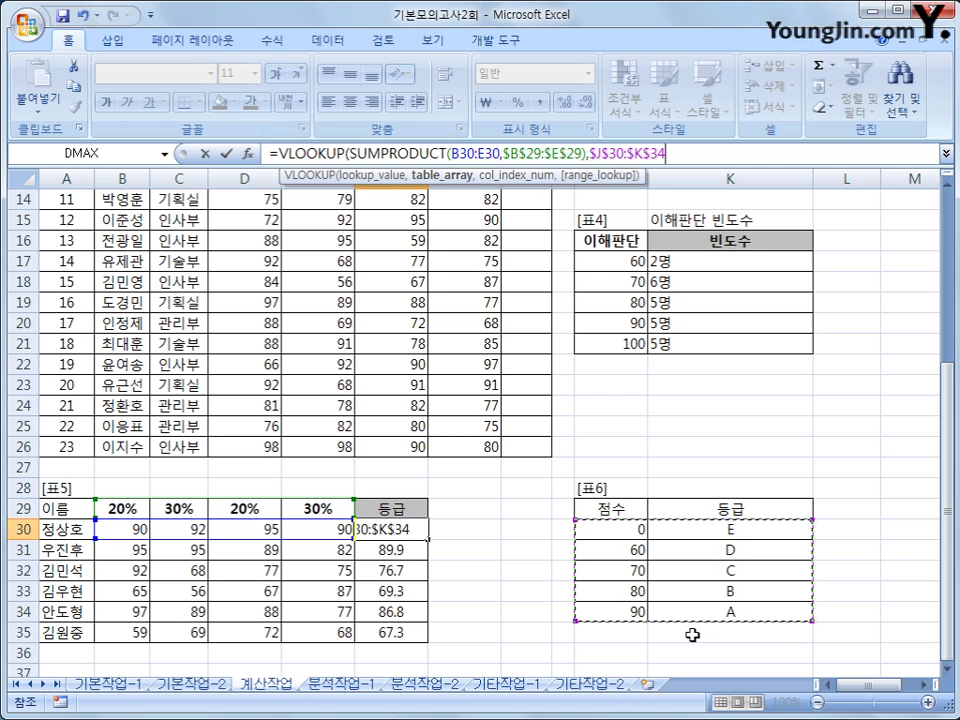
type(",")
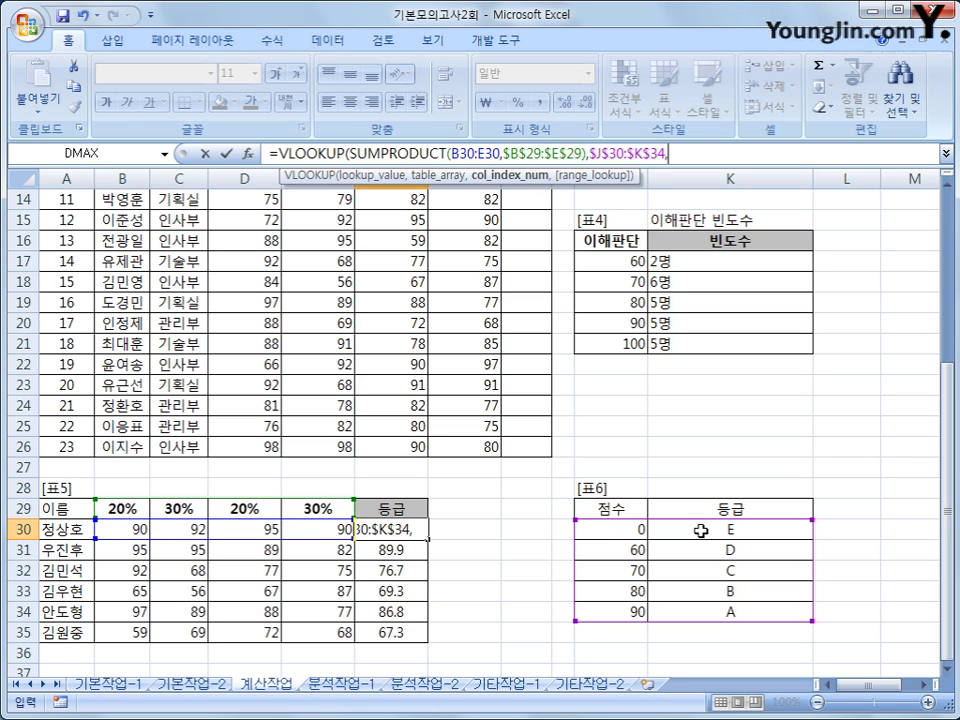
type("2")
key("Return")
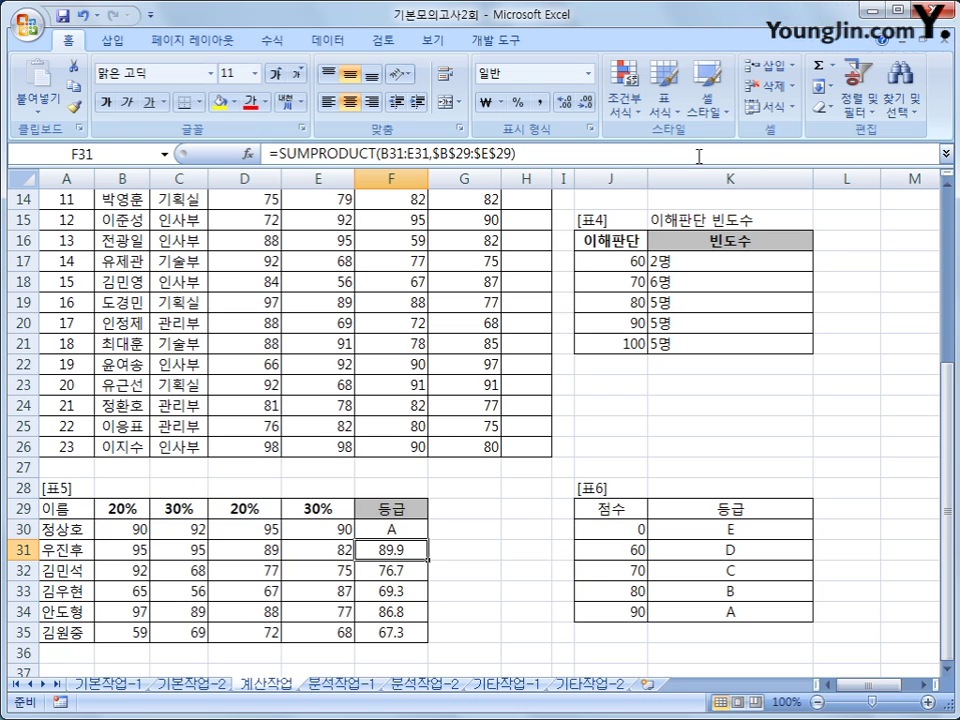
Copy the VLOOKUP formula from F30 down through F35 to fill the 등급 column of 표5.
left_click(405, 527)
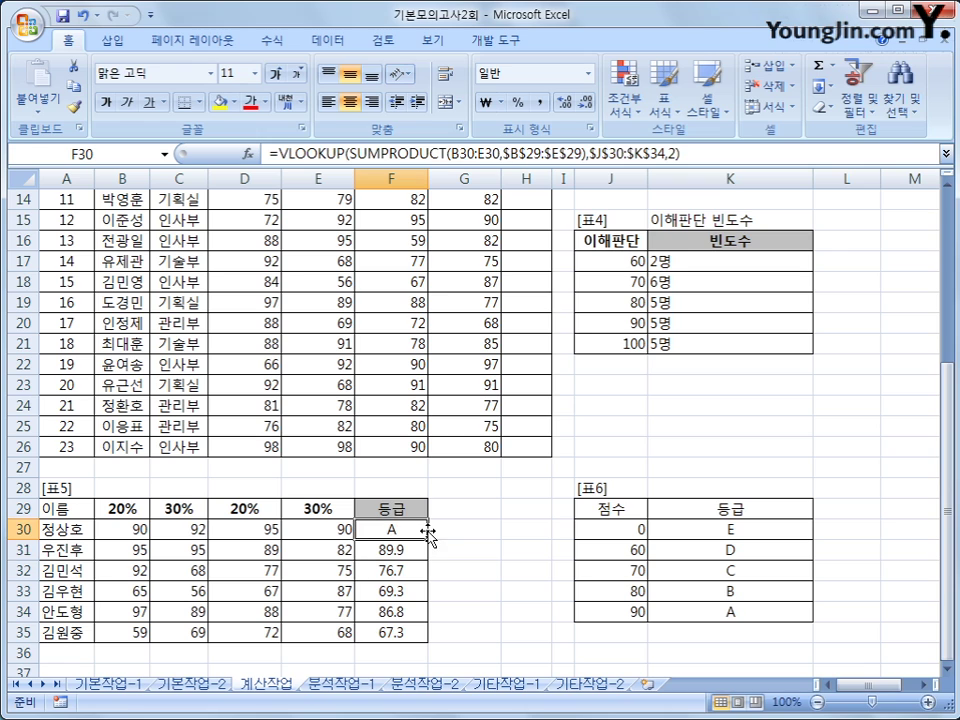
left_click_drag(428, 539, 428, 640)
left_click(413, 636)
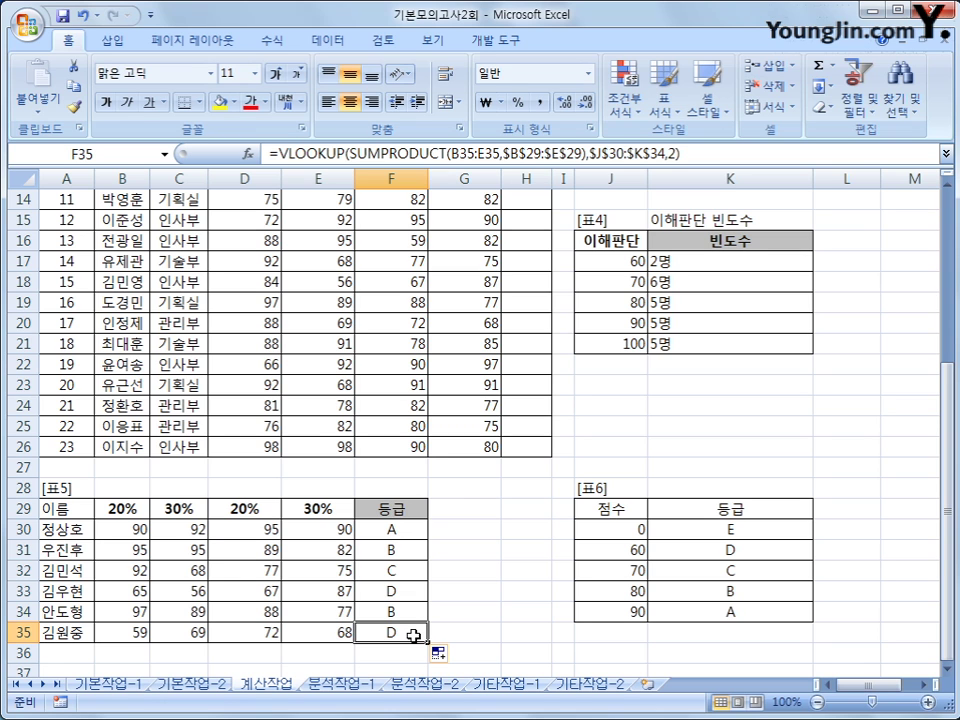
Select H4, the first 총점 cell of 표1, and insert a new module in the Visual Basic editor.
scroll(413, 636, "up", 5)
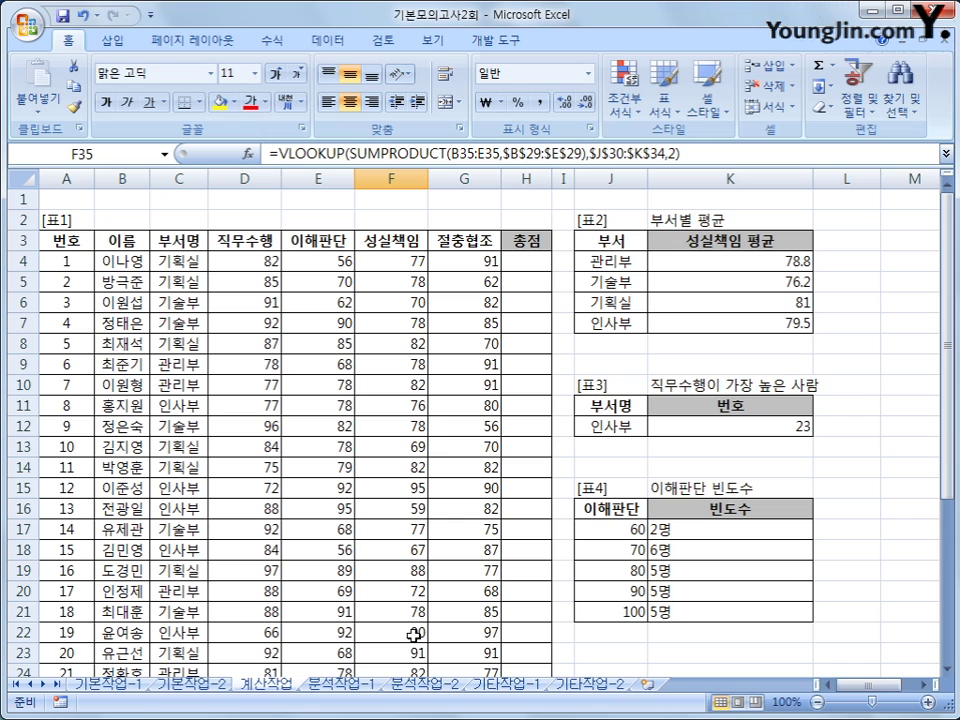
left_click(541, 261)
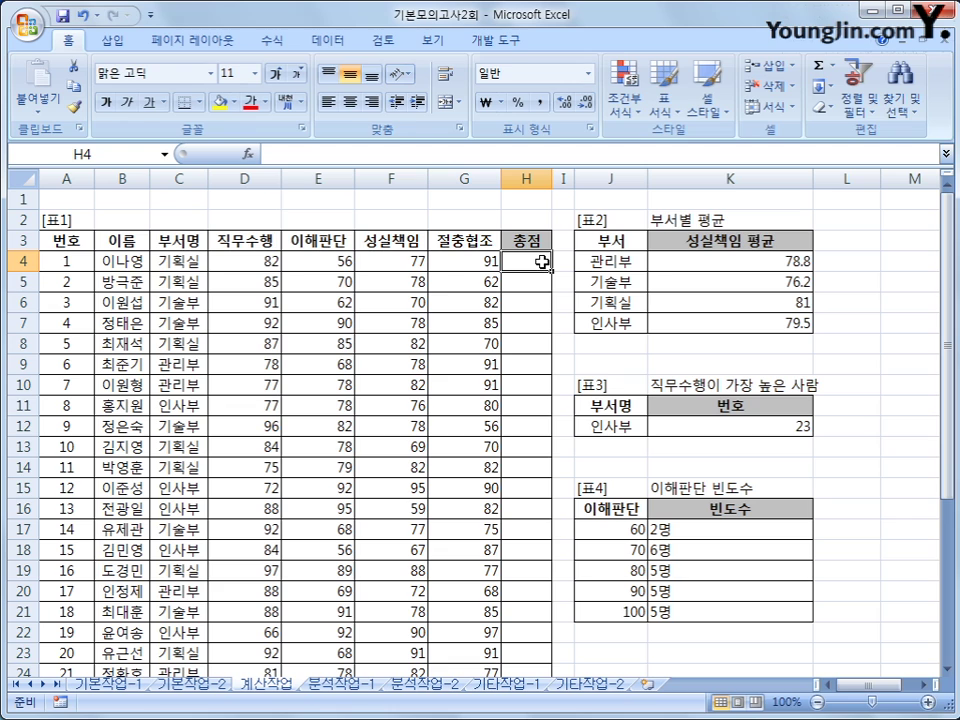
left_click(496, 40)
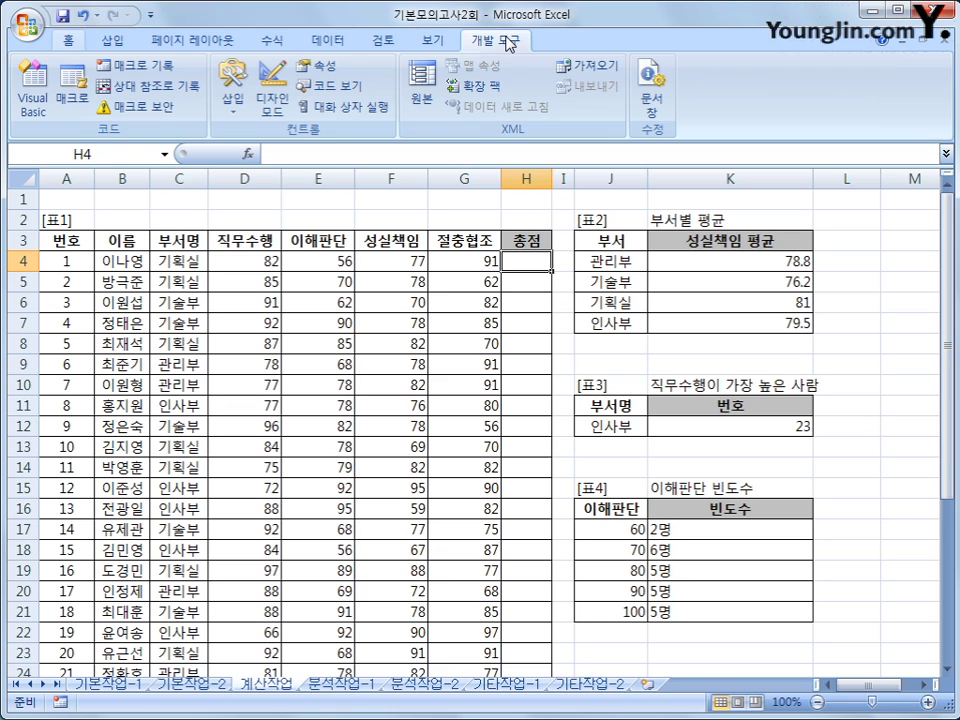
left_click(36, 112)
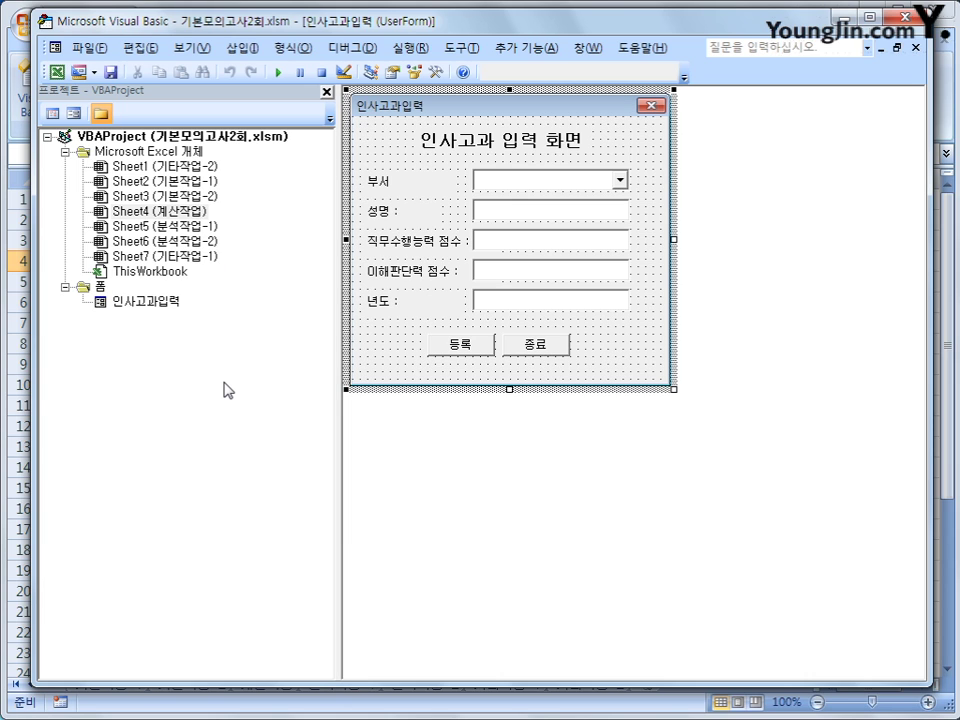
left_click(240, 48)
left_click(268, 112)
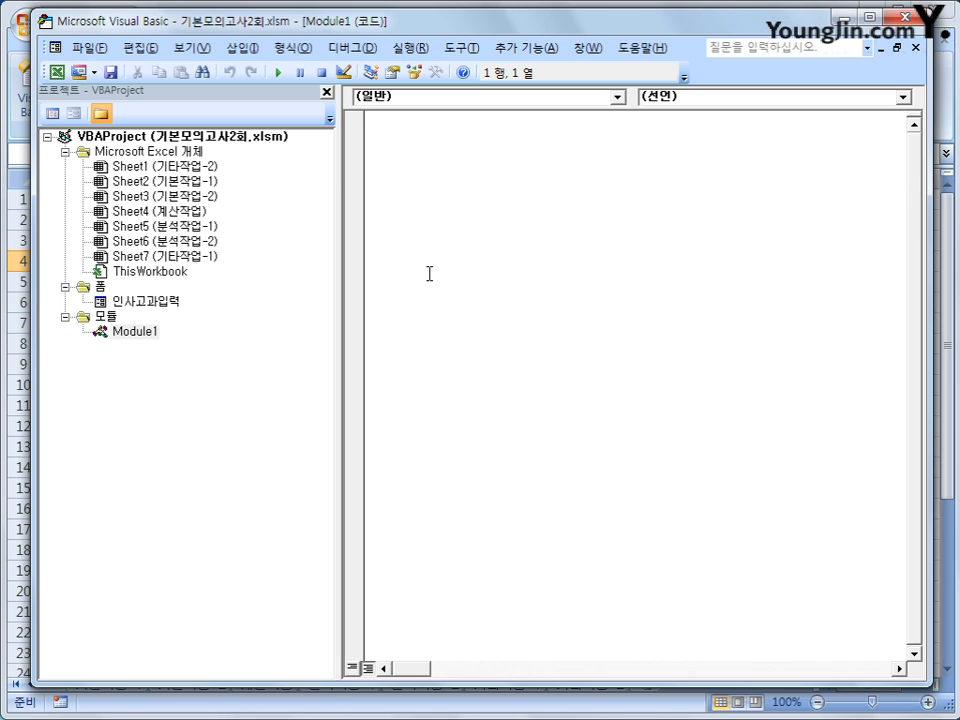
Declare the public function fn총점 in the module with the arguments 직무수행, 이해판단, 성실책임 and 절충협조.
type("public function fn")
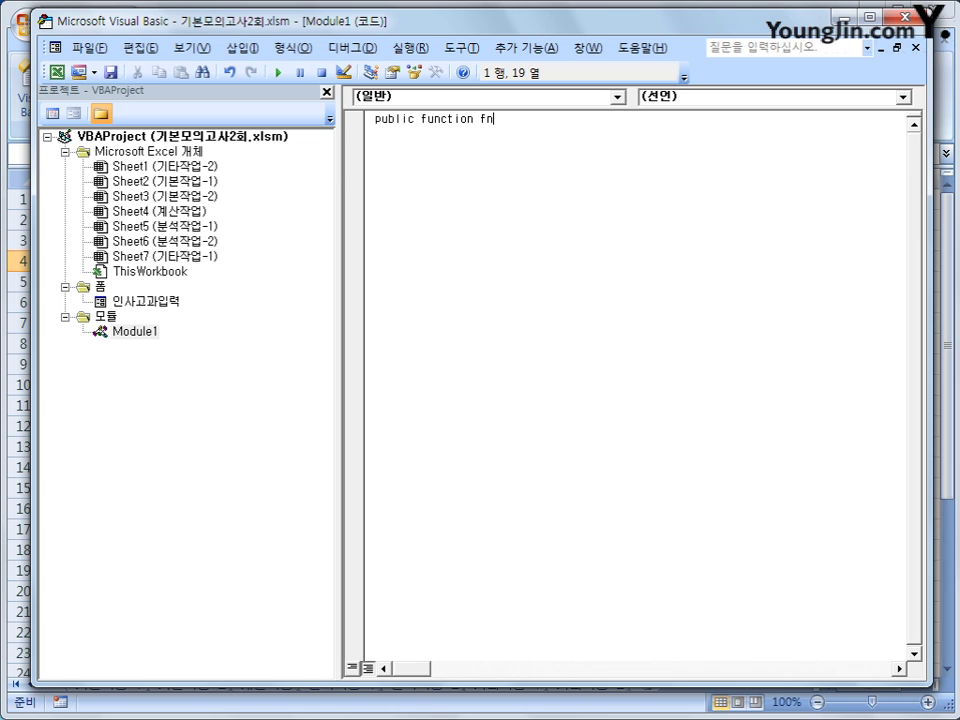
type("총점(직무수행,")
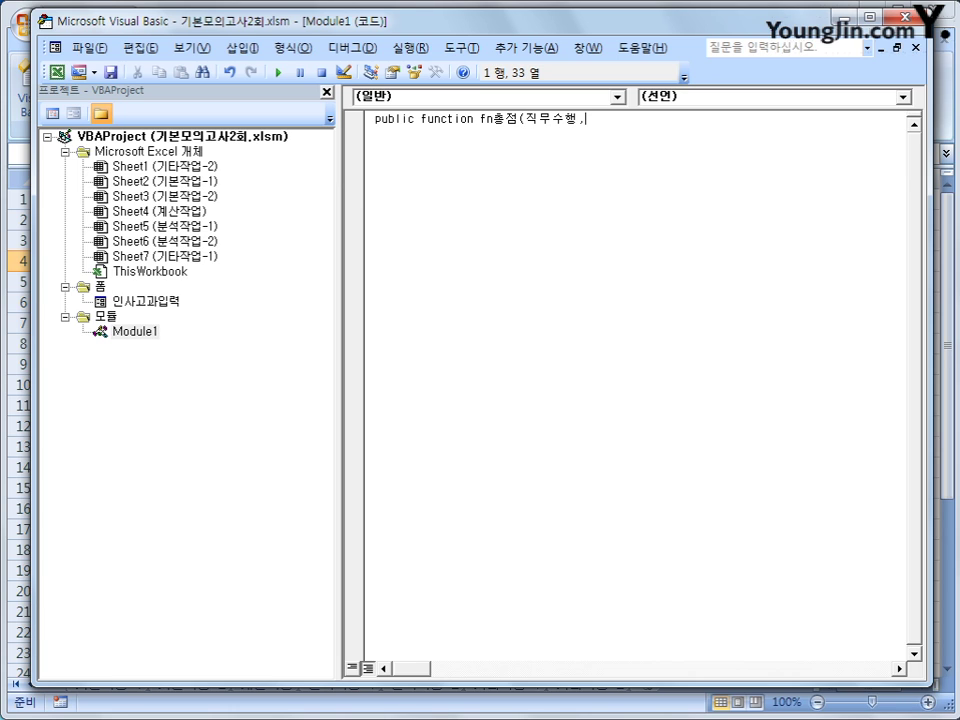
type("이해판단,")
type("성실")
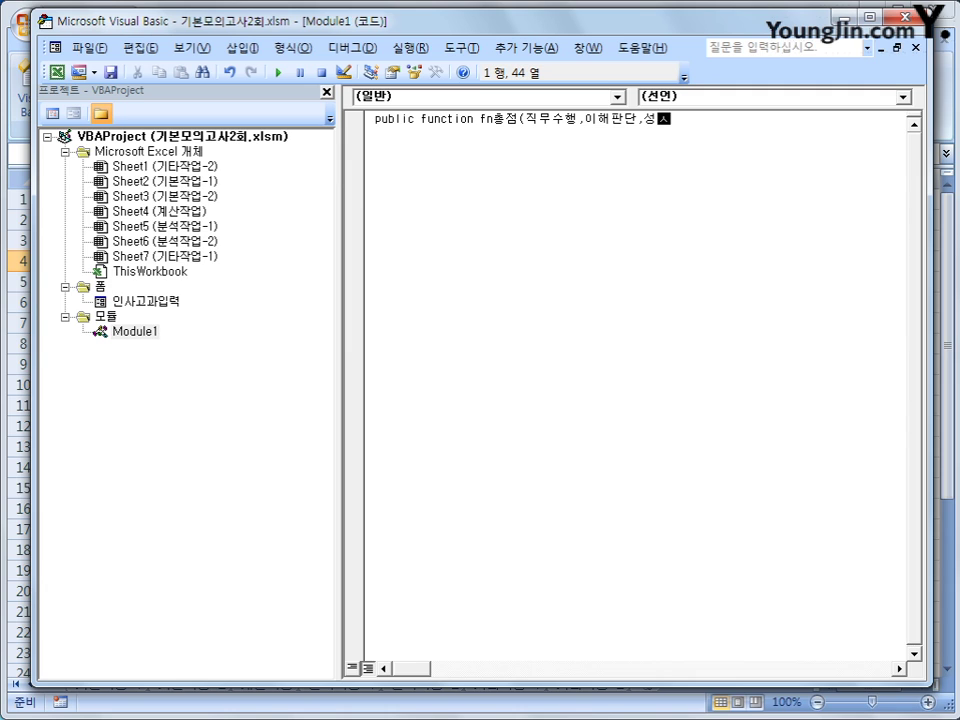
type("책임,절충")
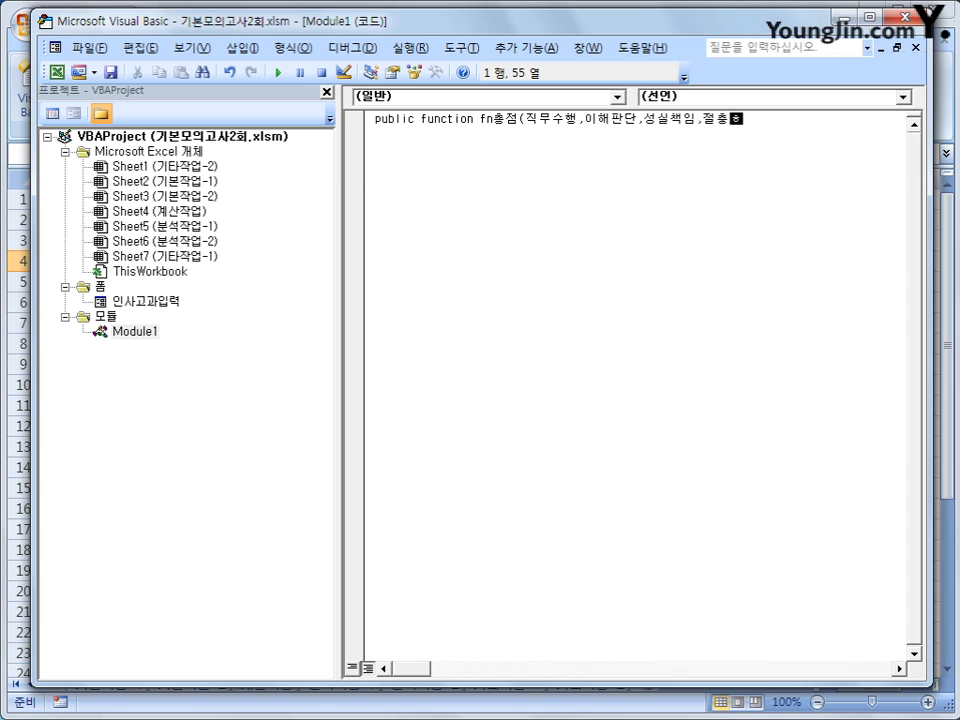
type("협조)")
key("Return")
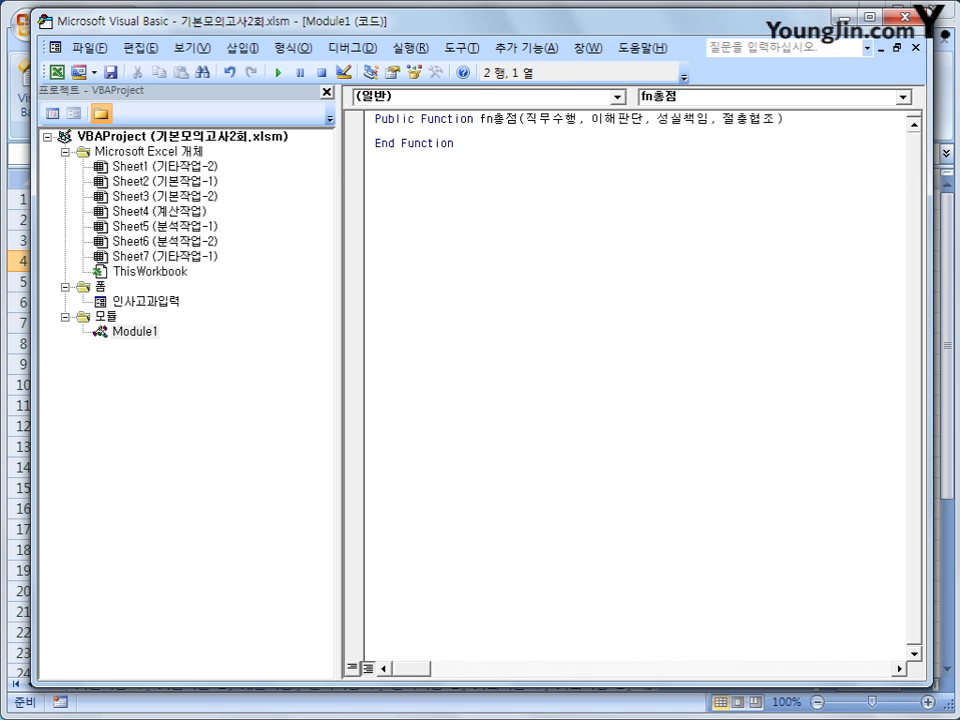
In the function body, assign fn총점 = 직무수행 * 0.2 + 이해판단 * 0.3 + 성실책임 * 0.2 + 절충협조 * 0.3.
left_click(466, 145)
key("Up")
key("Return")
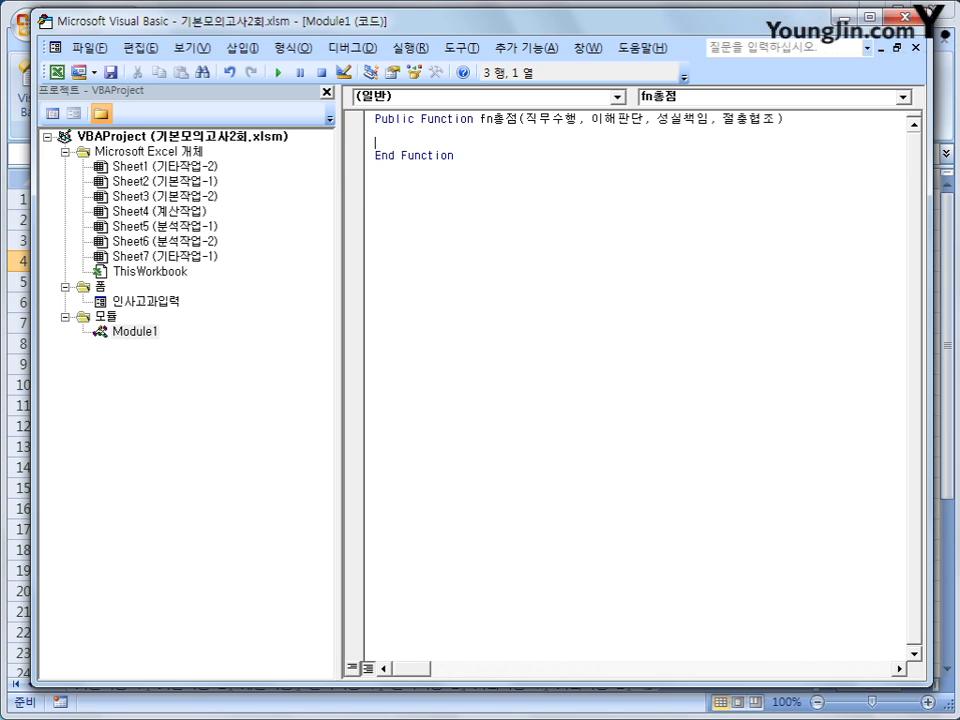
type("fn총점 ")
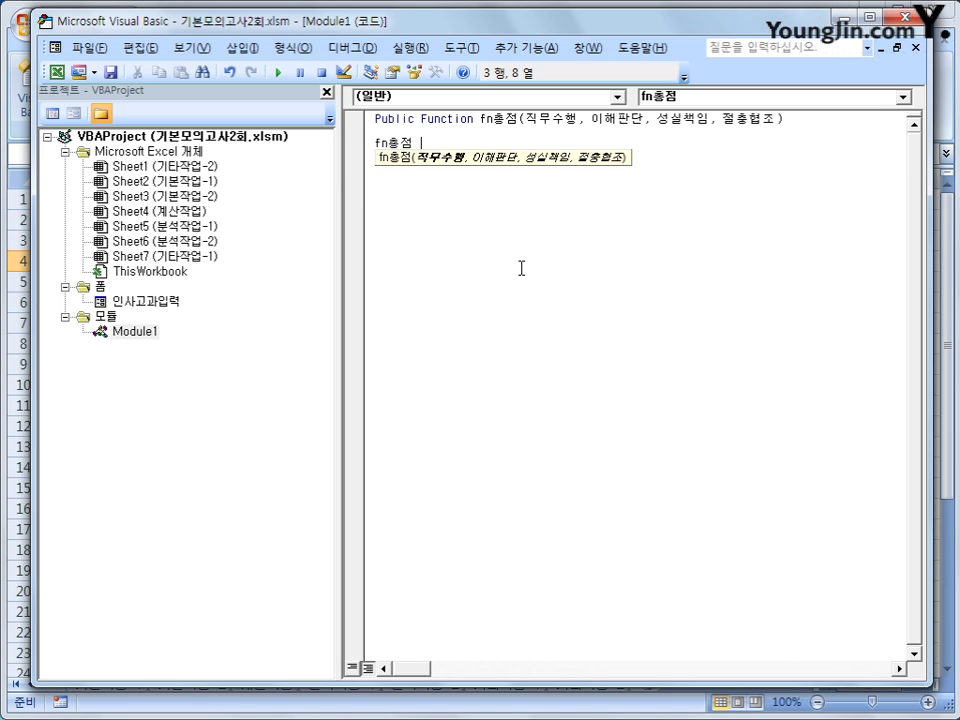
type("= 직무")
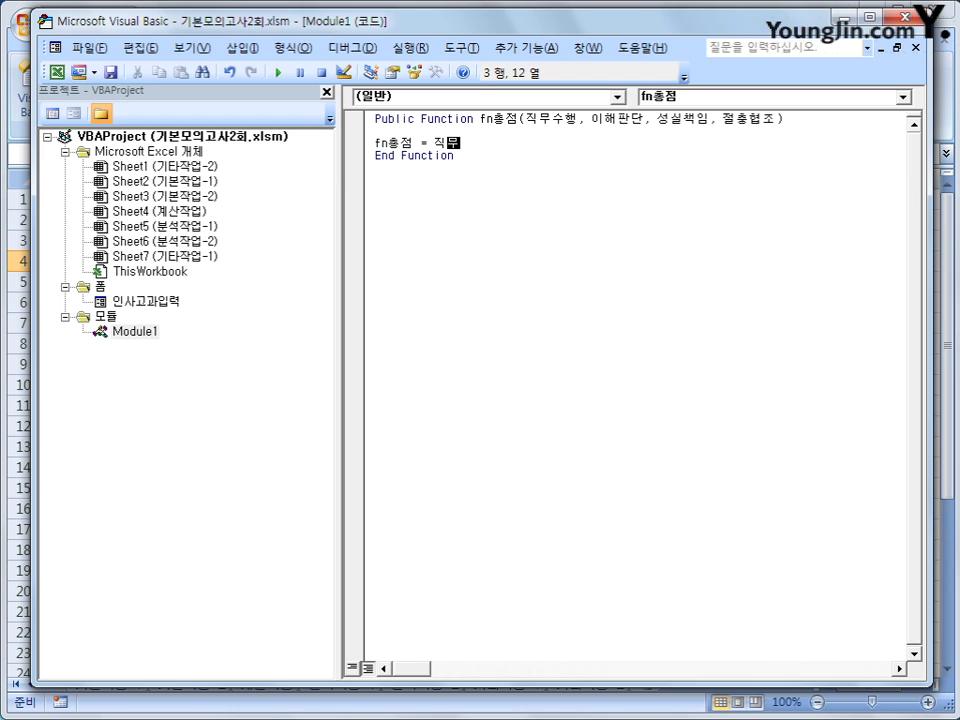
type("수행 * 이")
type(".2 ")
type("+")
type(" 이해판단 ")
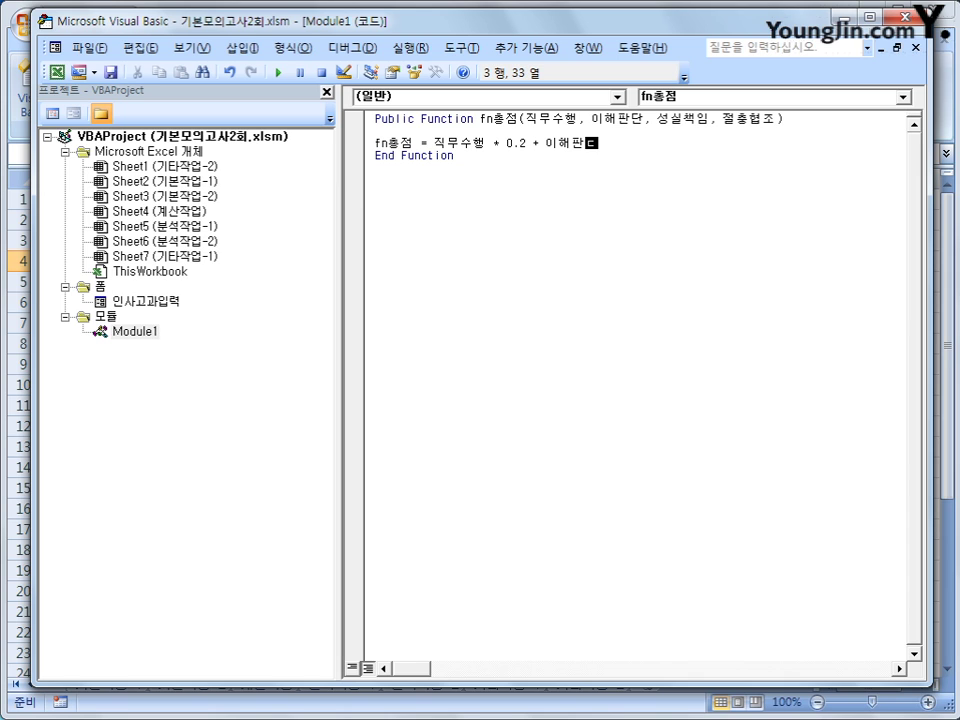
type("* 0.3 + 성실책임")
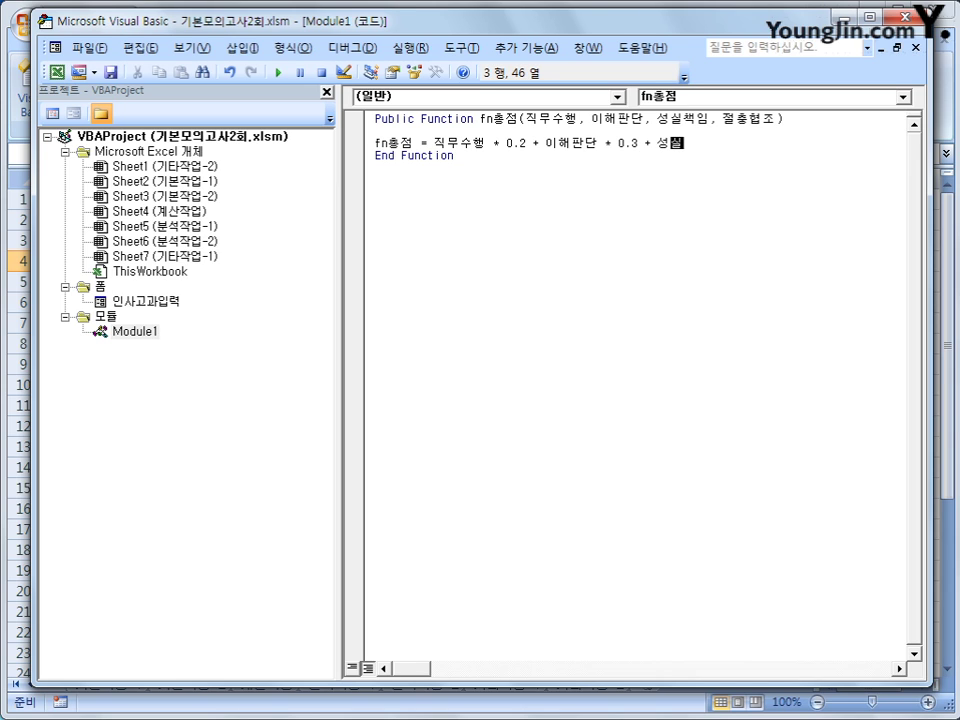
type("0.2")
type(" +")
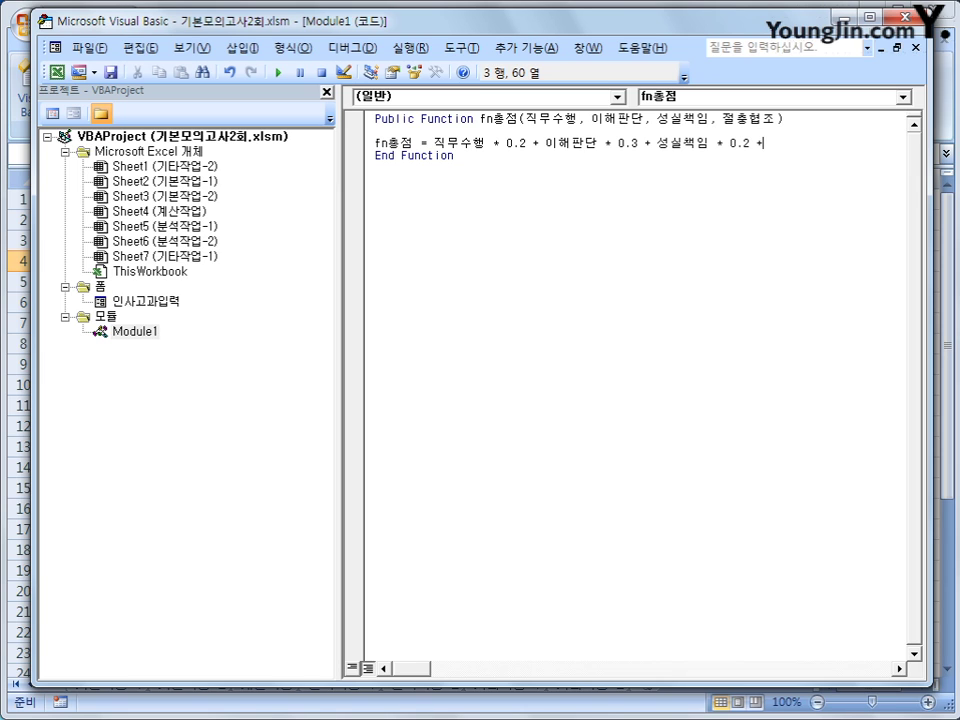
type(" 절ㅊ충협조 ")
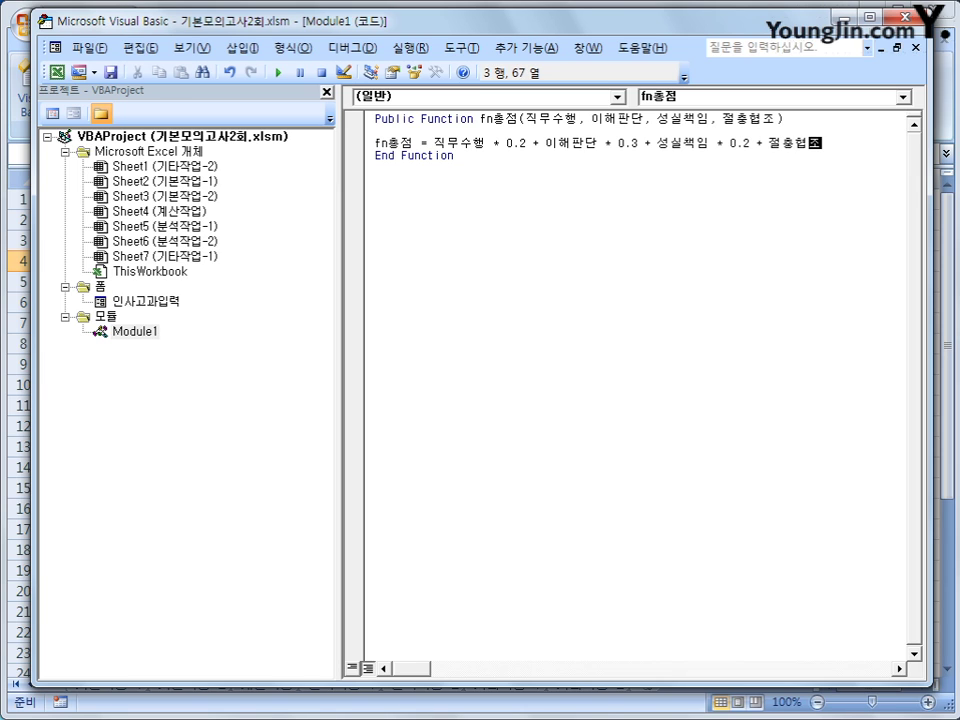
type("* 0.3")
key("Return")
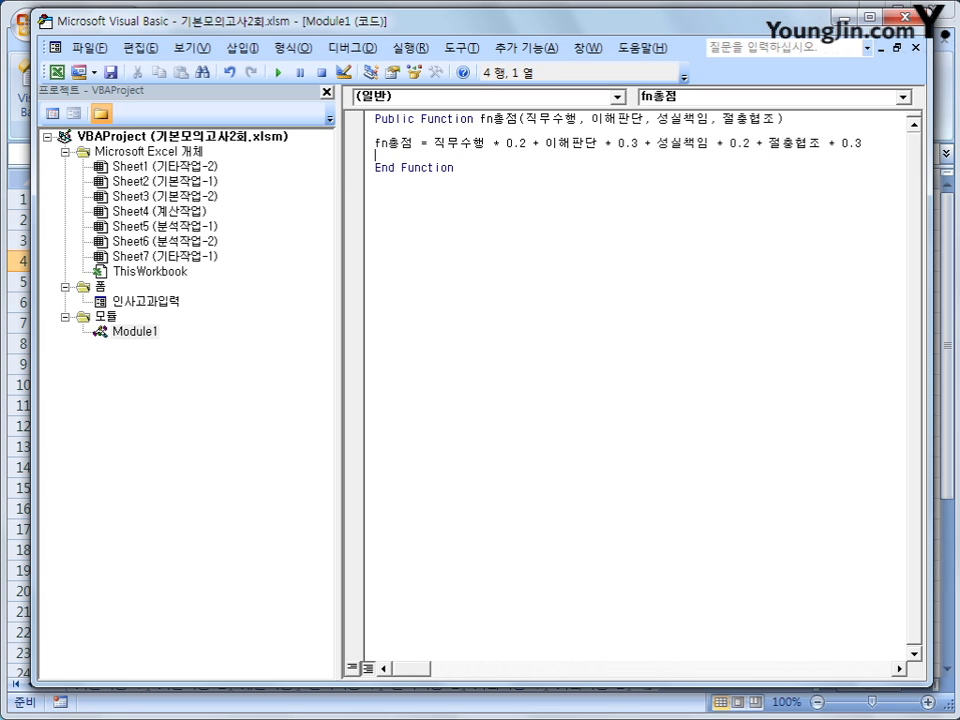
Start an indented If condition above the fn총점 assignment, testing 직무수행 < 60 Or 이해판단 < 60 Or.
left_click(376, 143)
key("Return")
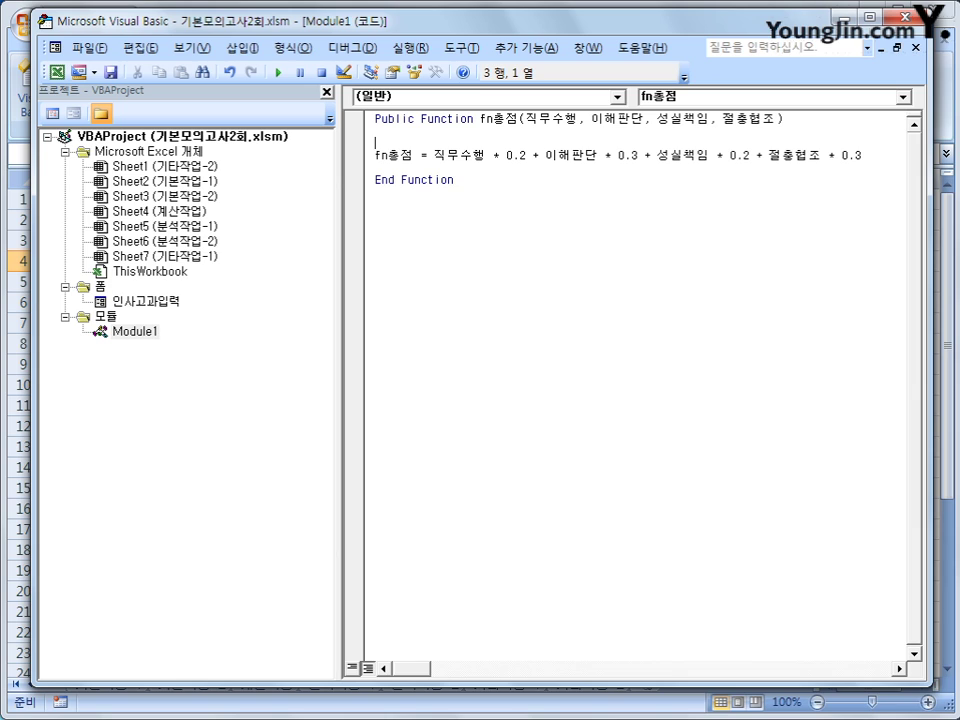
key("Tab")
type("if 직무수")
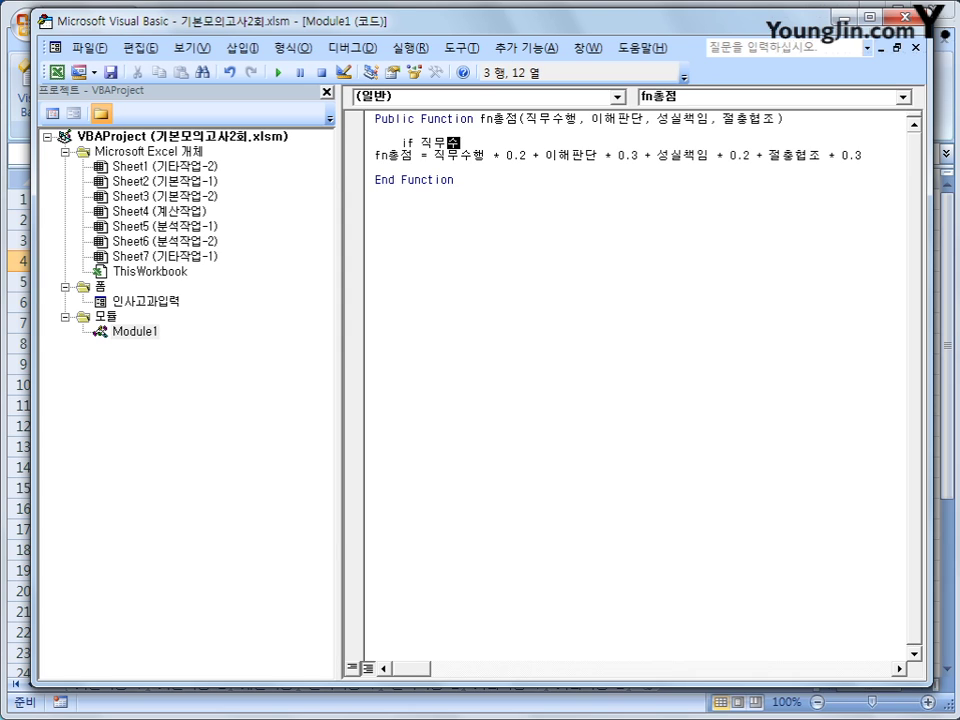
type("행 ")
type("<")
type(" 60 ")
type("ㅐㄱ")
key("BackSpace")
key("BackSpace")
key("Hangul")
type("or 이해")
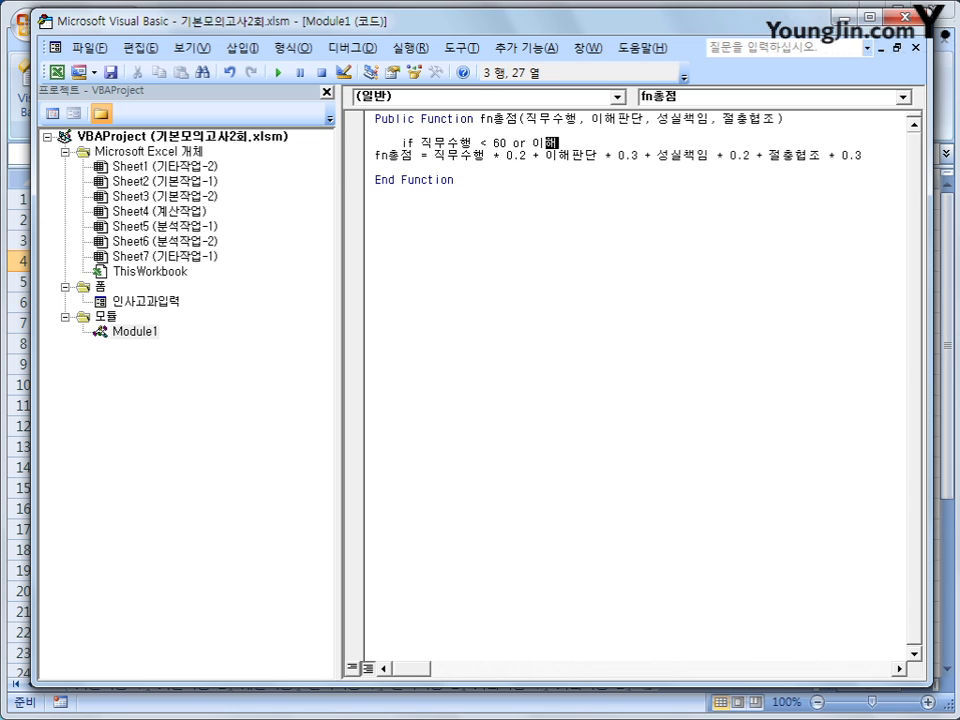
type("판단 < 60 o")
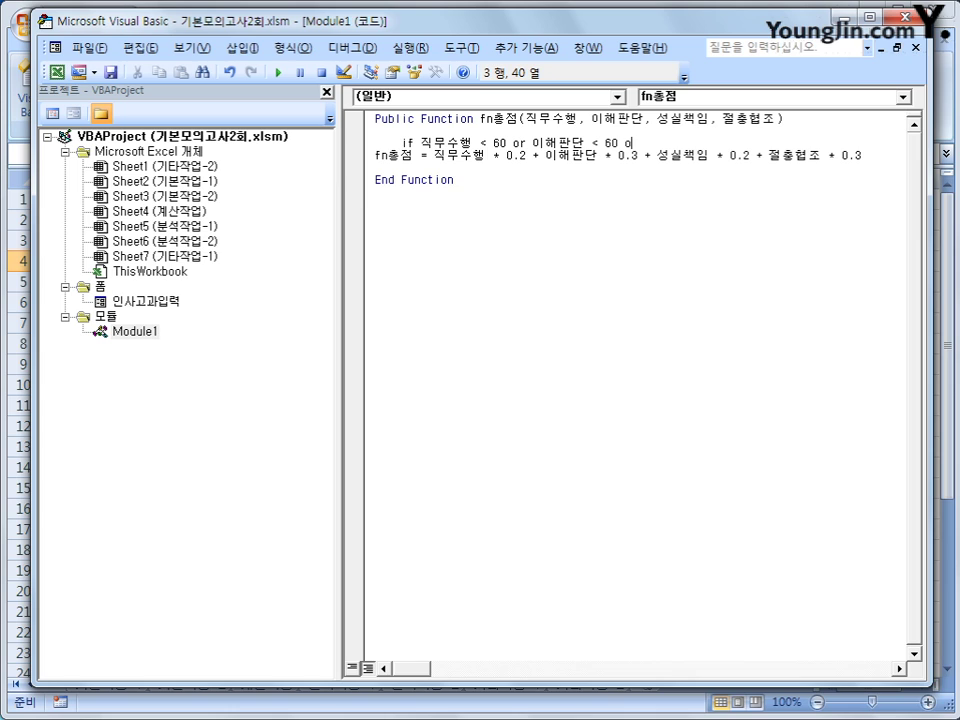
type("r")
Complete the If condition with 성실책임 < 60 Or 절충협조 < 60 and end the line with Then.
key("Hangul")
type("성실책임 <")
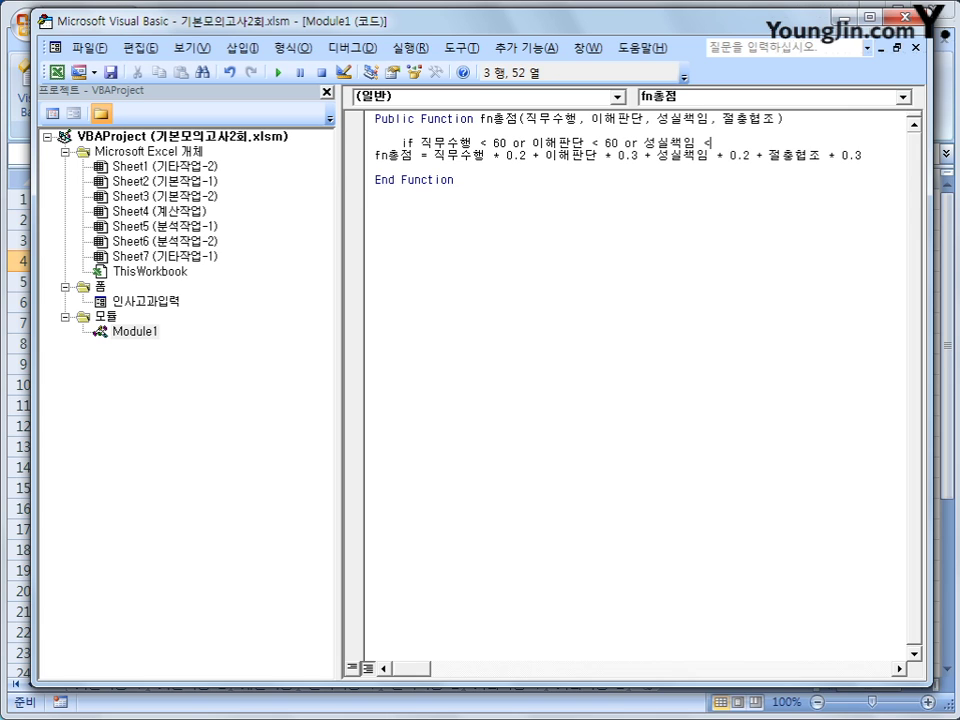
type(" 60 or")
key("Hangul")
type("절충협조 ")
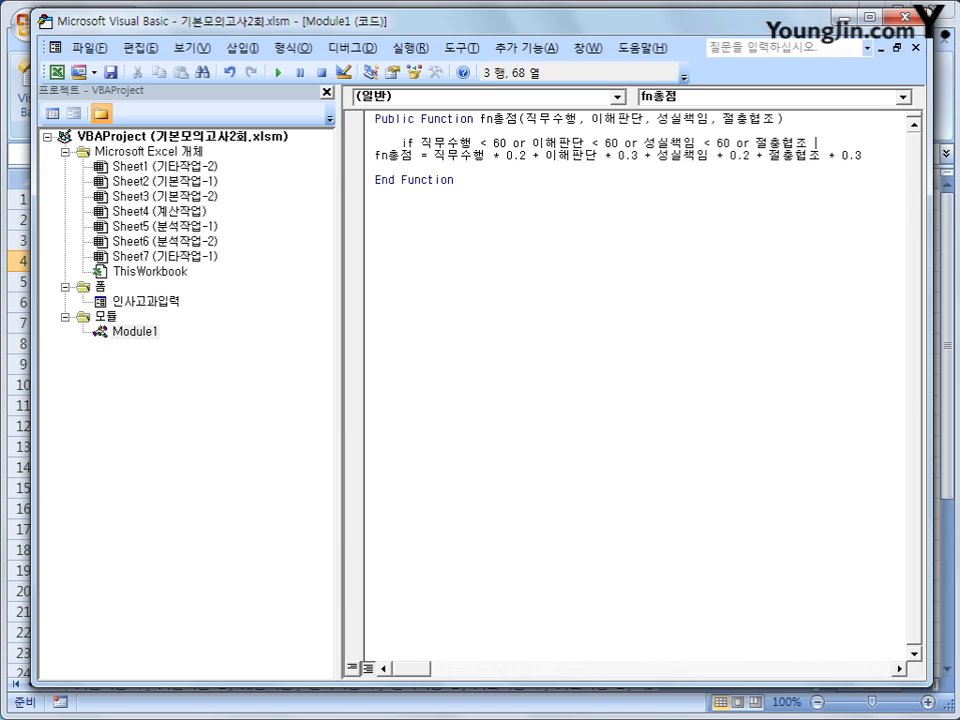
type("< 60 then")
key("Return")
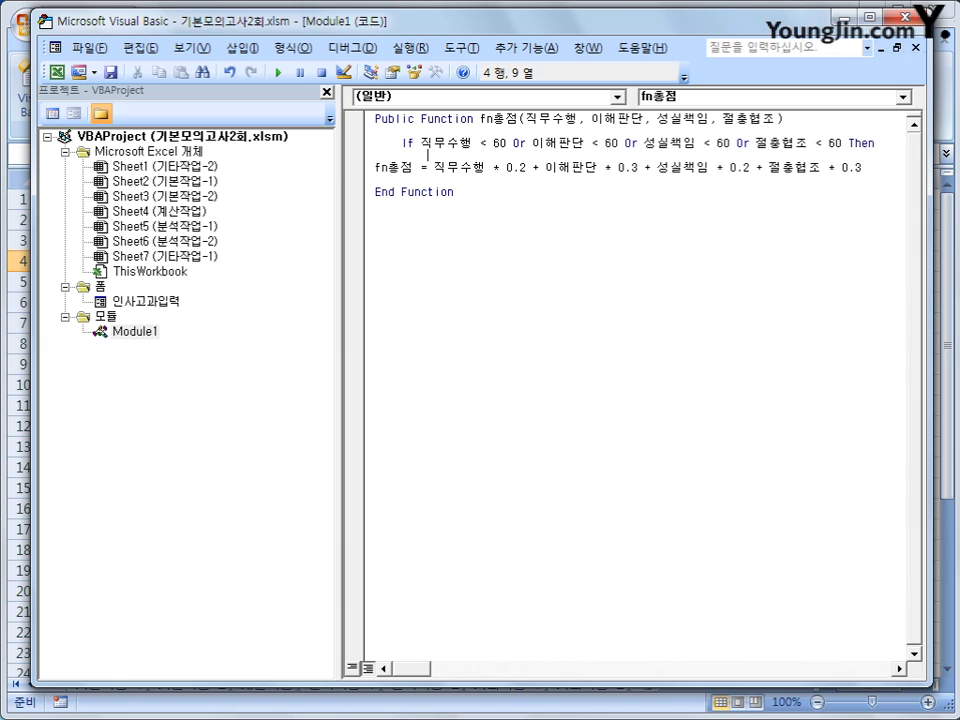
Assign fn총점 = 0 inside the If branch.
type("fn")
key("Hangul")
type("총점 ")
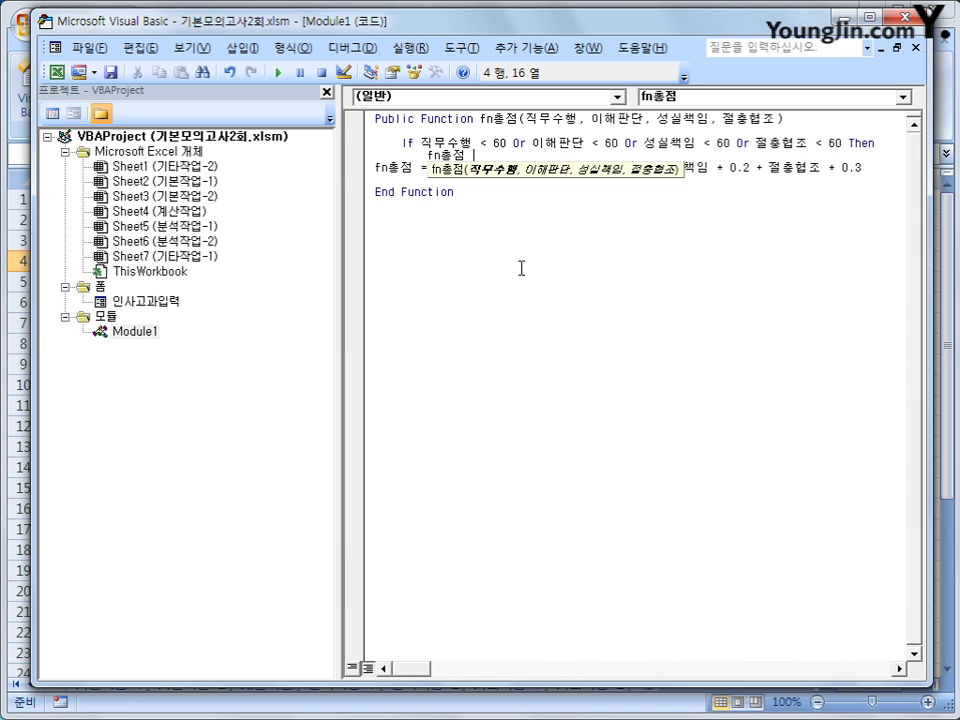
type("= 0")
key("Return")
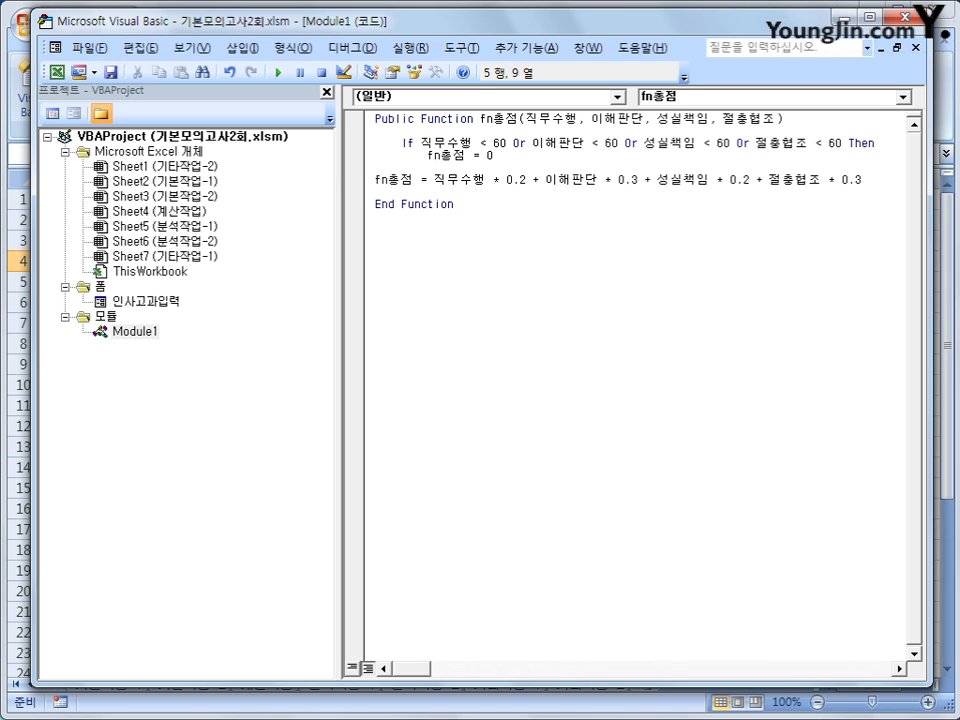
Add an Else branch, indent the weighted-sum assignment under it, and close the block with End If.
key("BackSpace")
type("else")
key("Return")
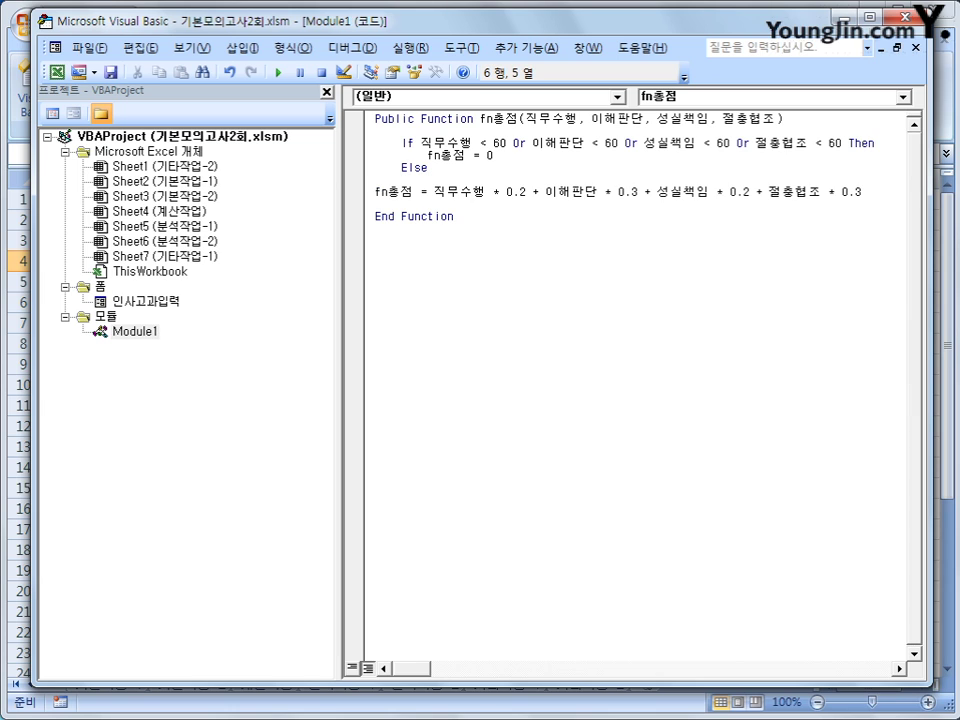
key("Tab")
key("Delete")
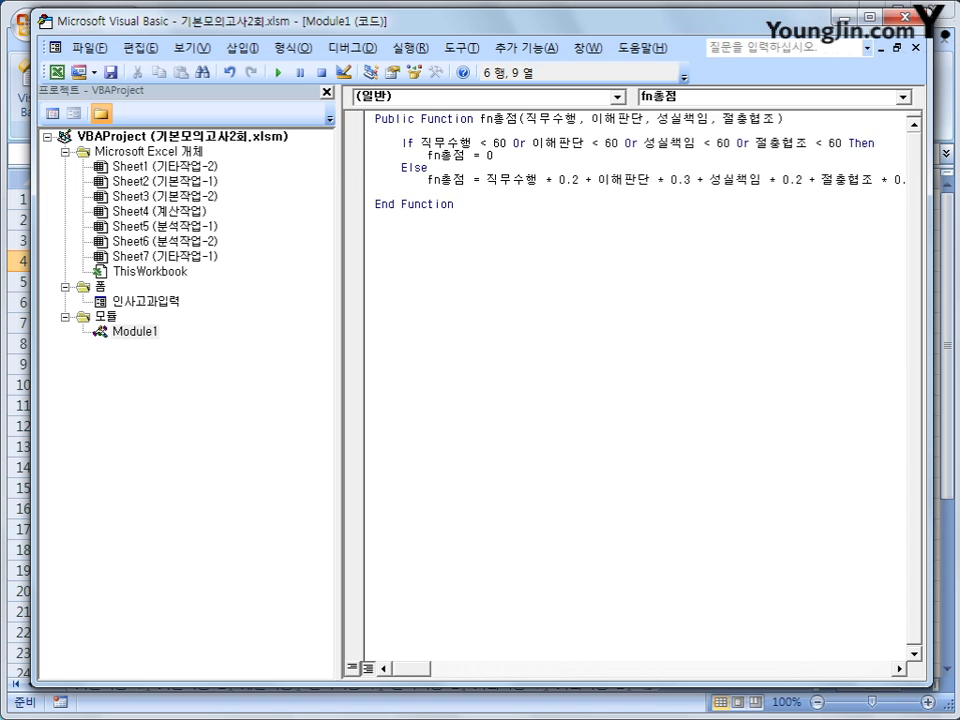
key("End")
key("Return")
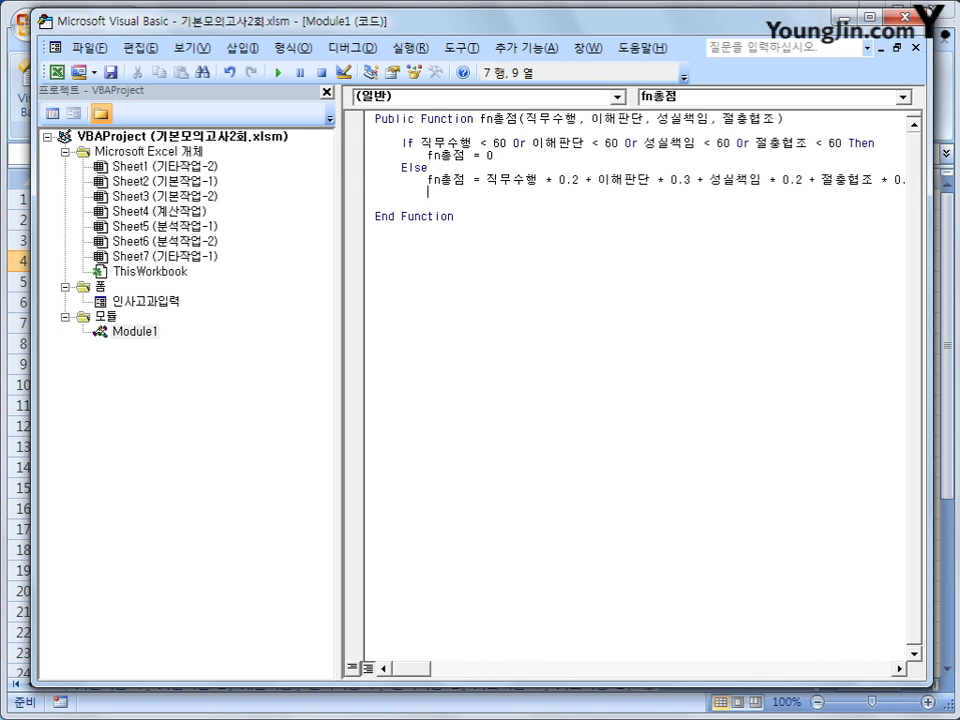
key("BackSpace")
type("end if")
Review the lines of the If block in fn총점 and close the Visual Basic editor to return to the worksheet.
left_click(380, 204)
left_click(407, 143)
left_click(494, 158)
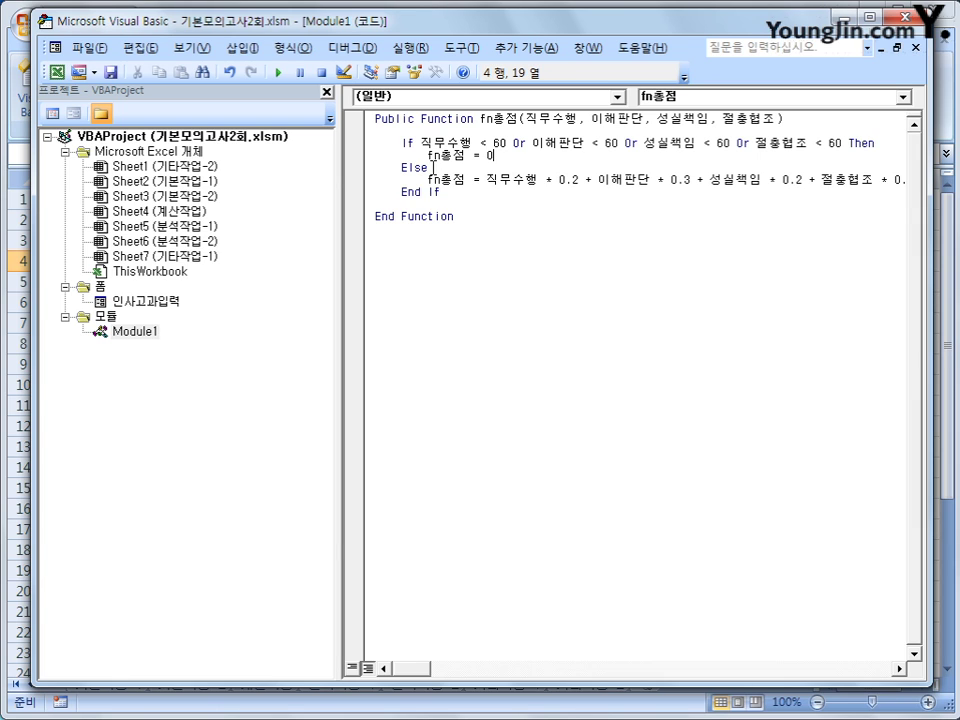
key("Down")
left_click(432, 196)
left_click(912, 16)
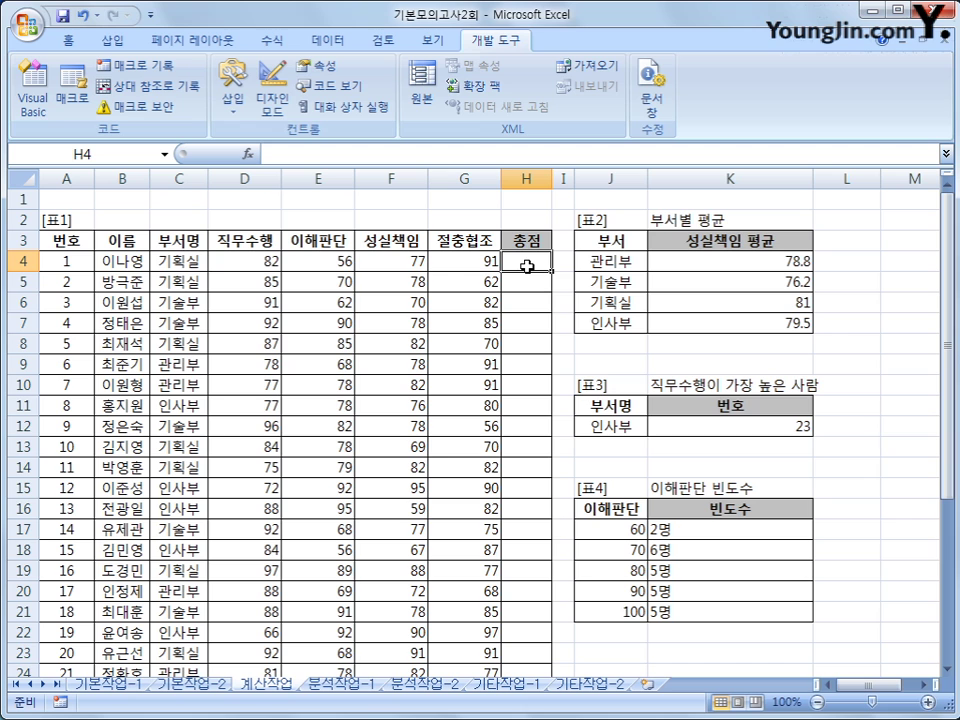
Insert the user-defined (사용자 정의) function fn총점 into cell H4 and open its arguments.
left_click(248, 155)
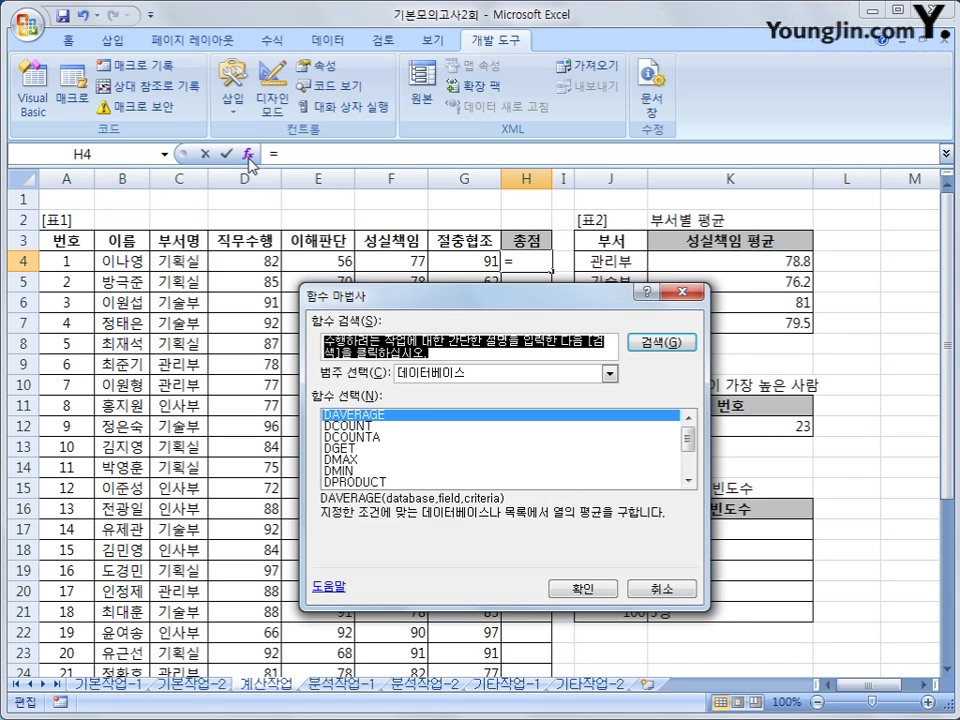
left_click(476, 373)
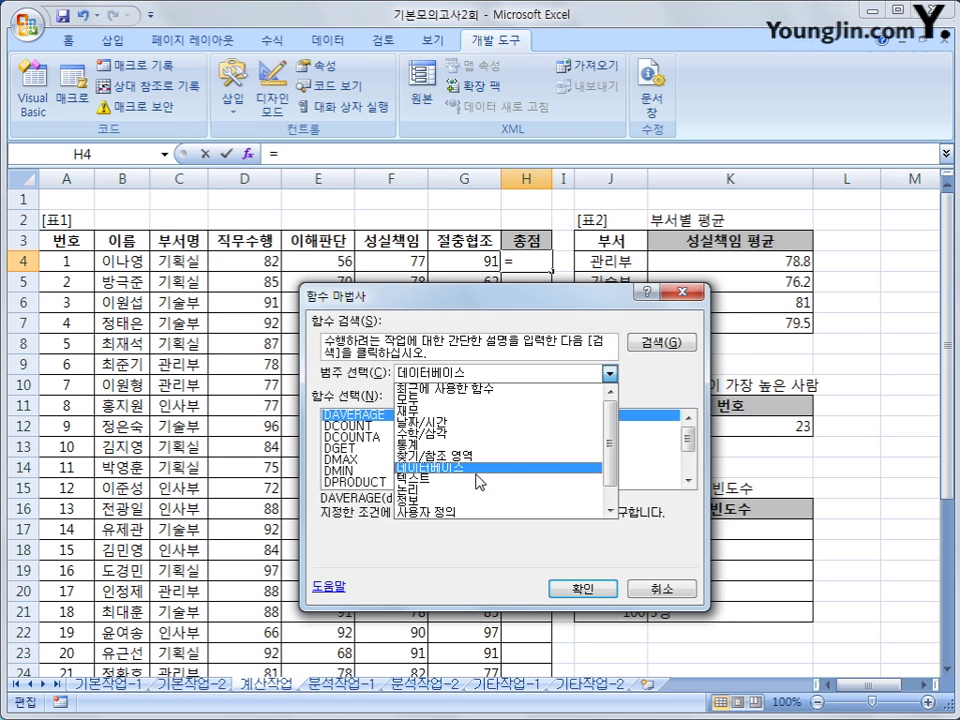
left_click(477, 511)
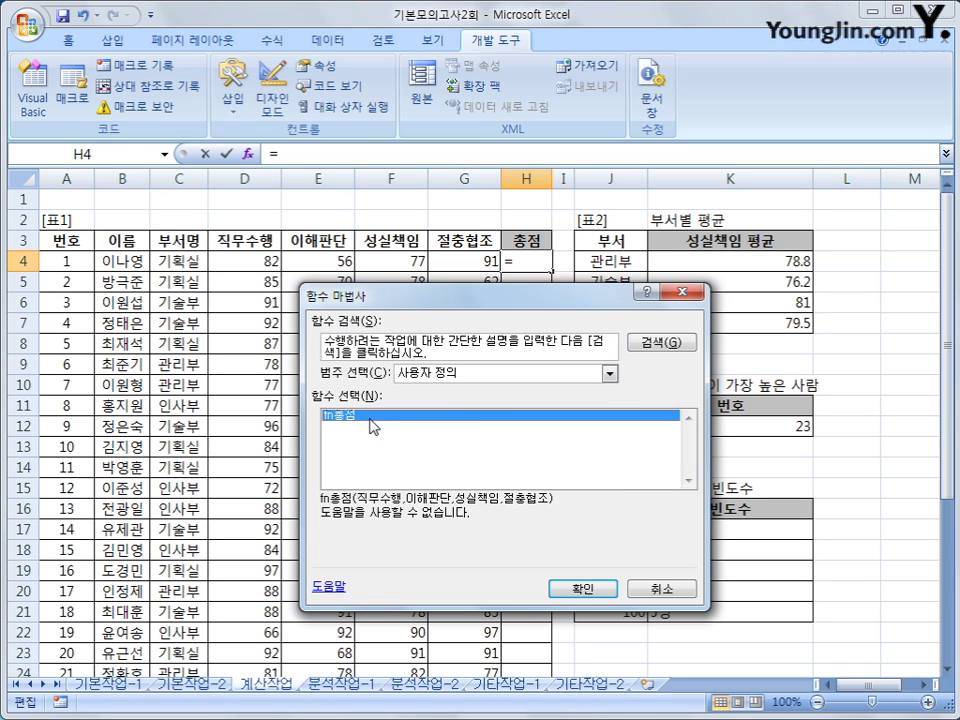
left_click(571, 589)
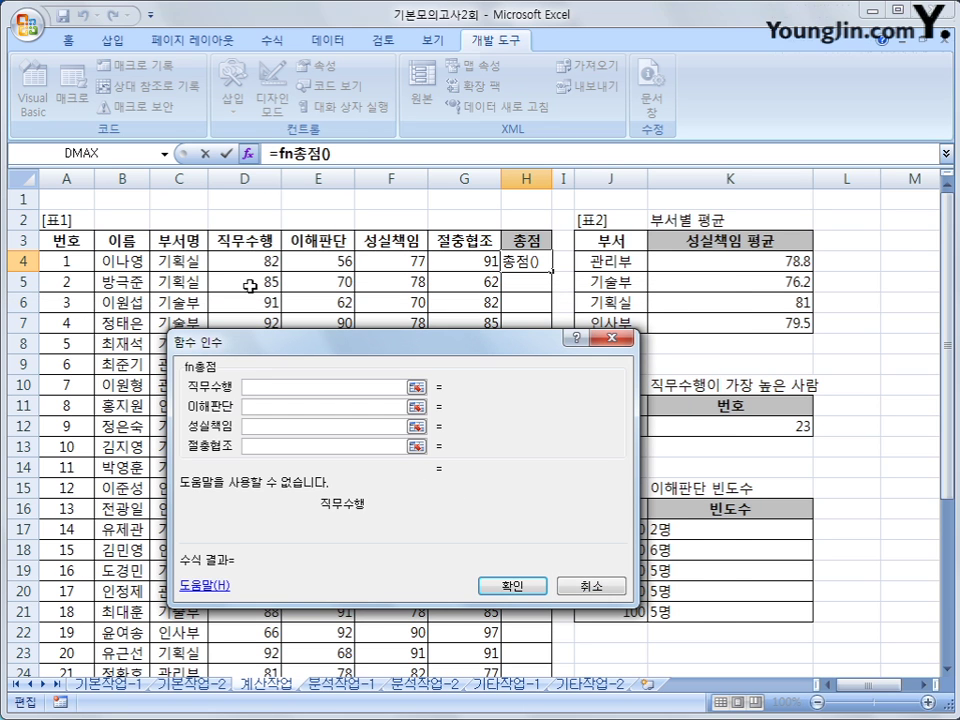
Set the fn총점 arguments to D4 for 직무수행, E4 for 이해판단, F4 for 성실책임 and G4 for 절충협조, and confirm.
left_click(248, 260)
left_click(265, 406)
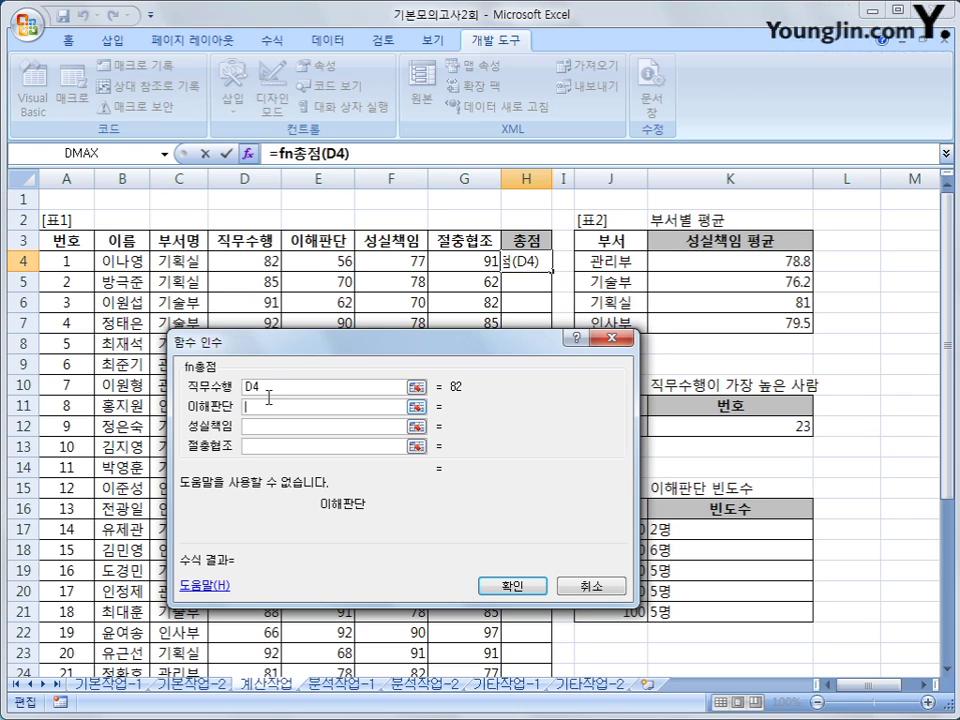
left_click(317, 257)
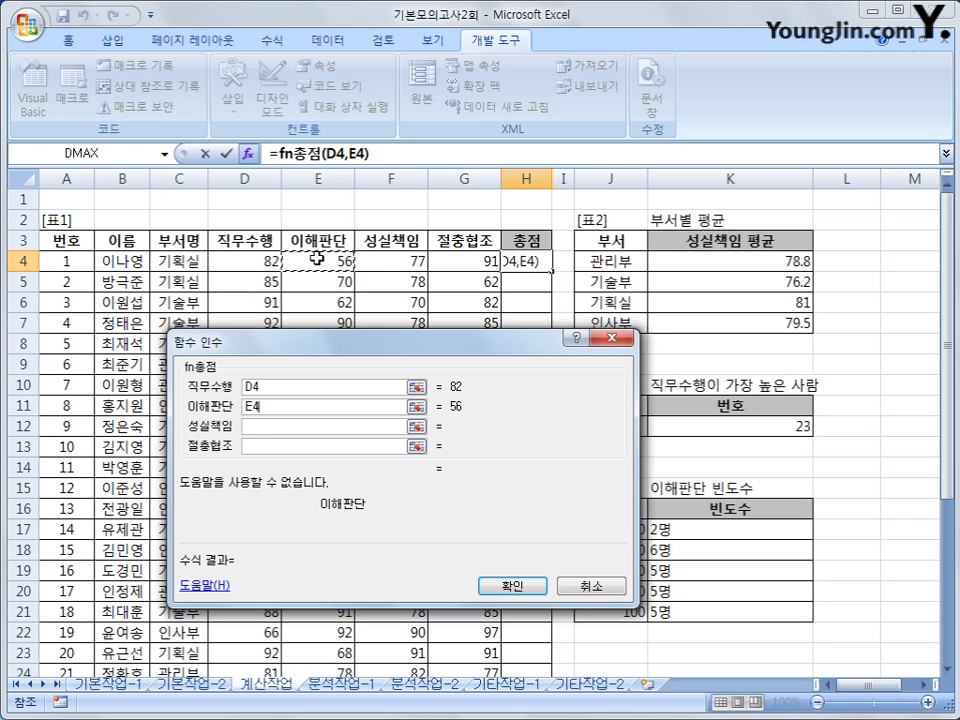
left_click(268, 426)
left_click(399, 264)
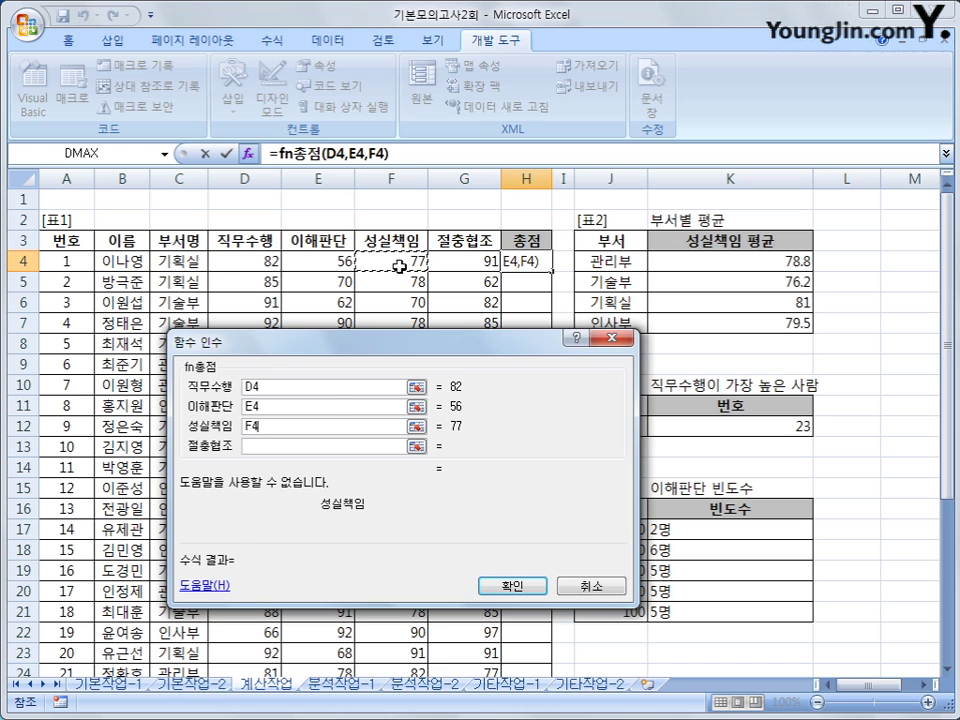
left_click(300, 444)
left_click(492, 259)
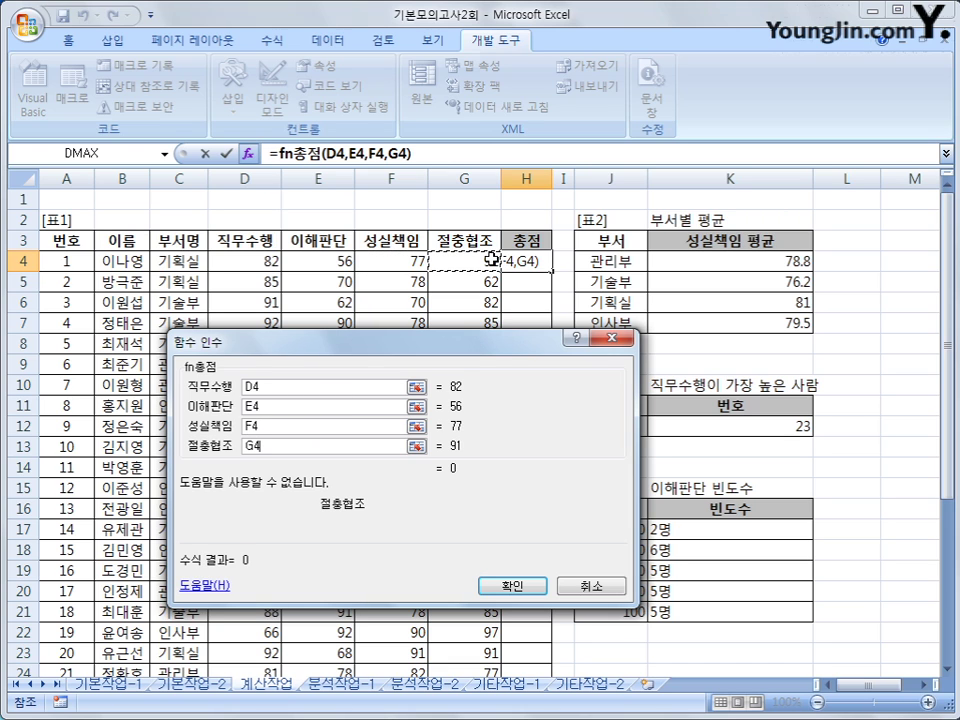
left_click(509, 582)
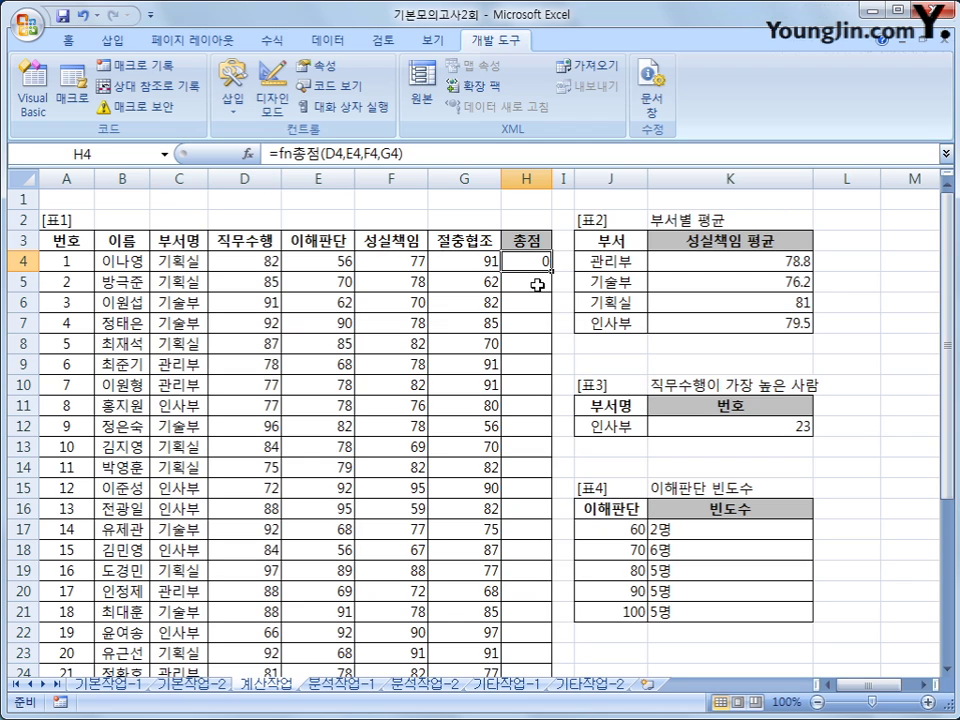
Copy the fn총점 formula from H4 down through H26 to fill 표1's 총점 column, and check the results.
left_click(302, 260)
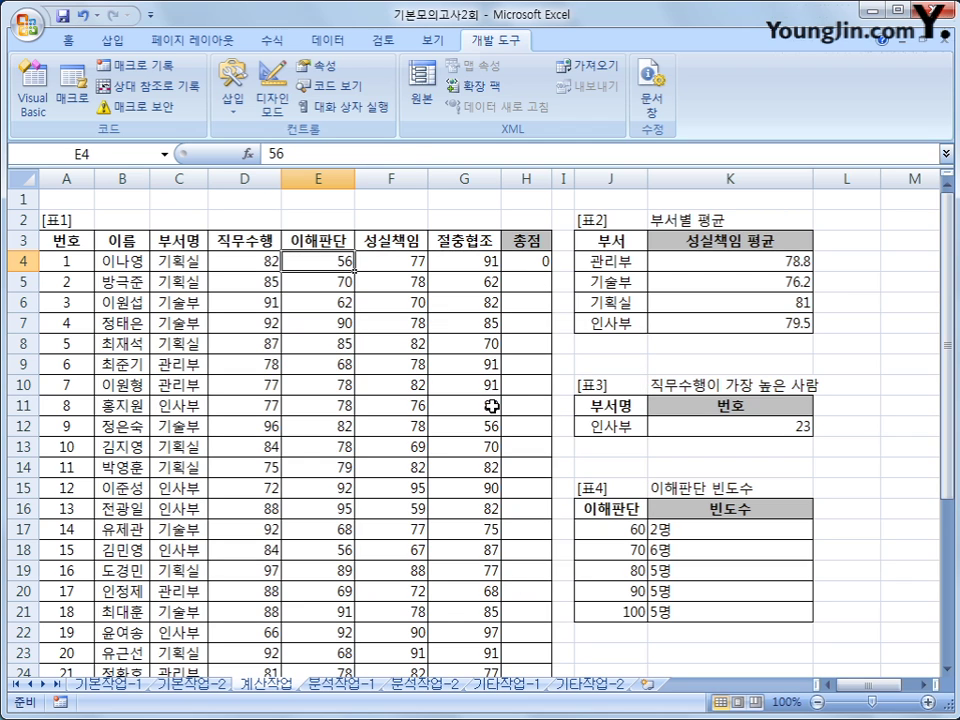
left_click(540, 263)
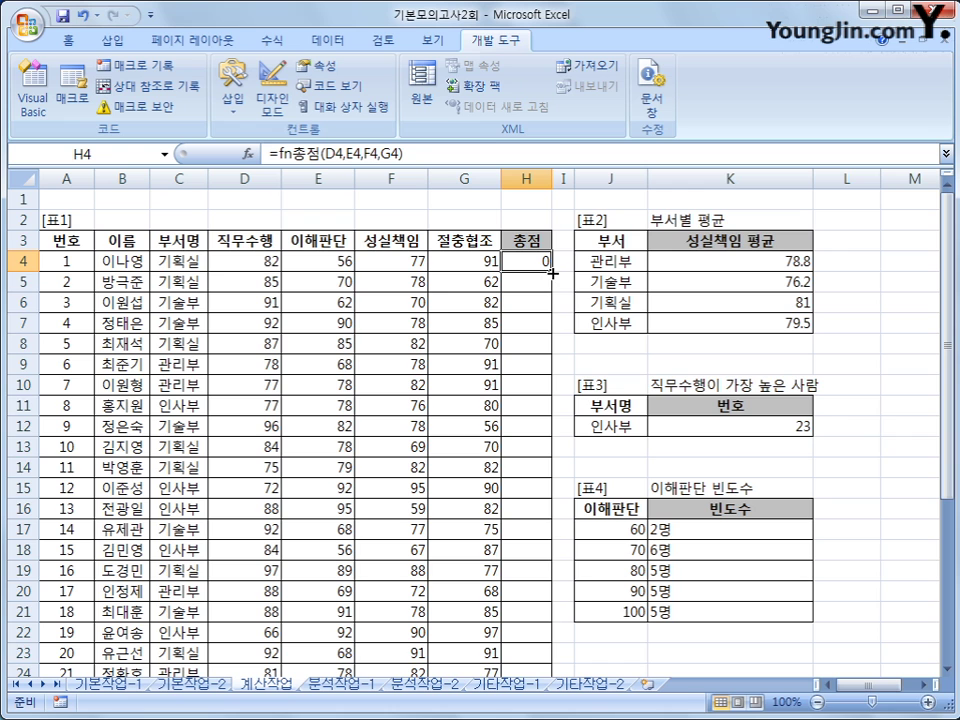
double_click(552, 271)
scroll(548, 300, "down", 2)
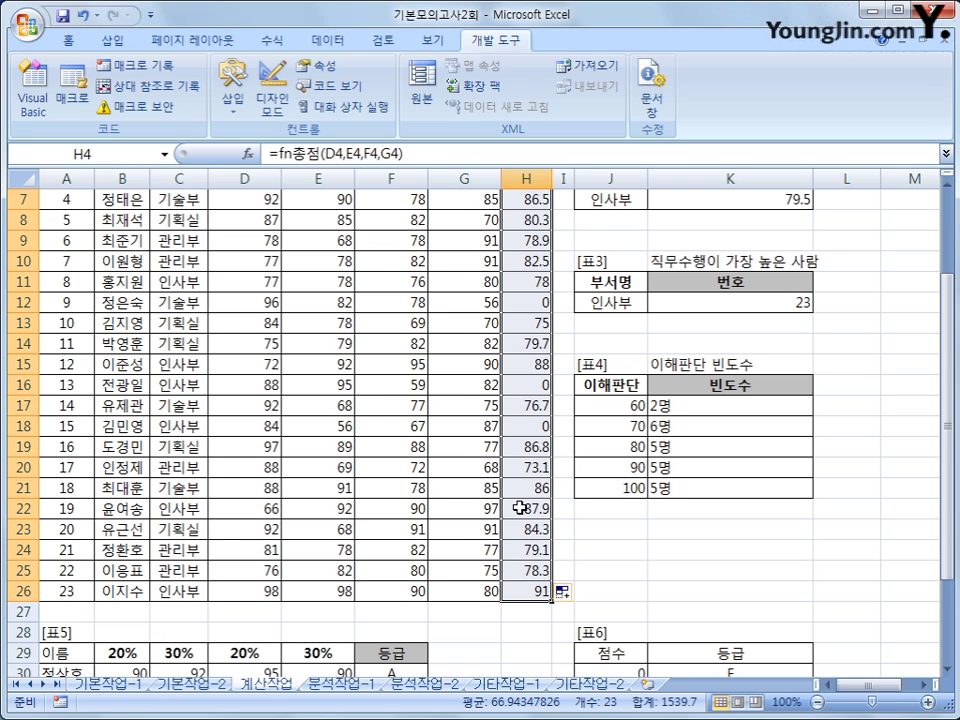
left_click(538, 425)
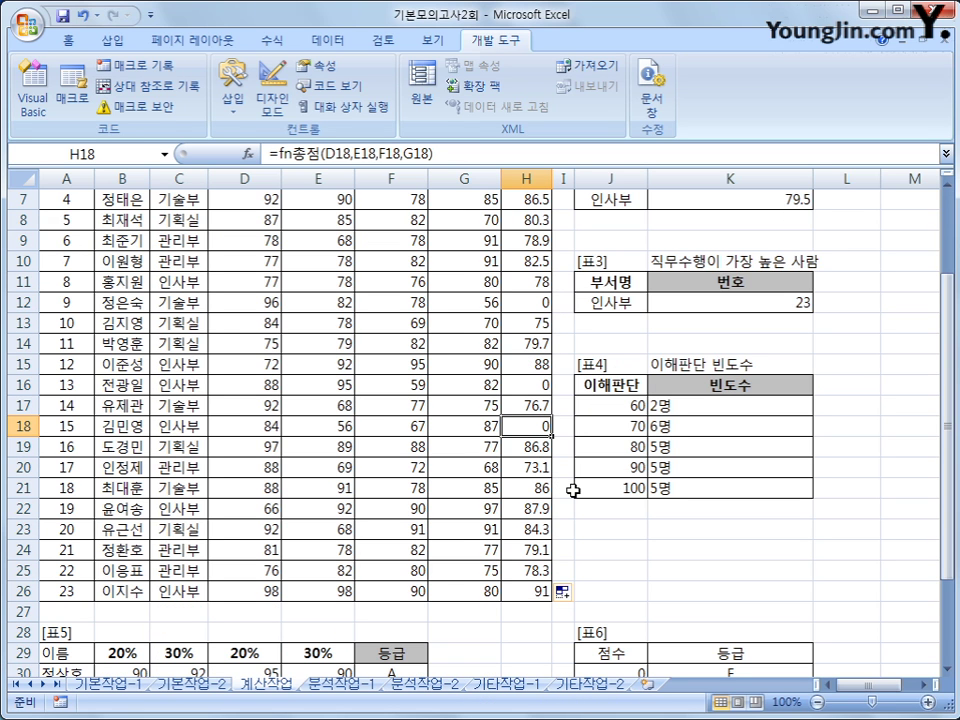
scroll(570, 490, "up", 2)
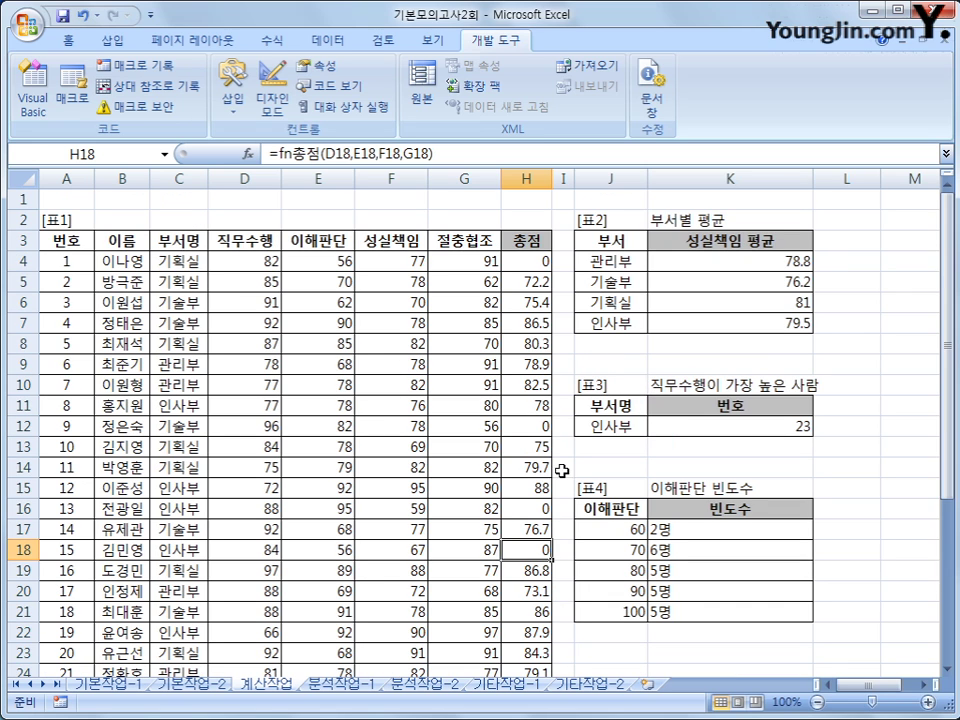
left_click(544, 259)
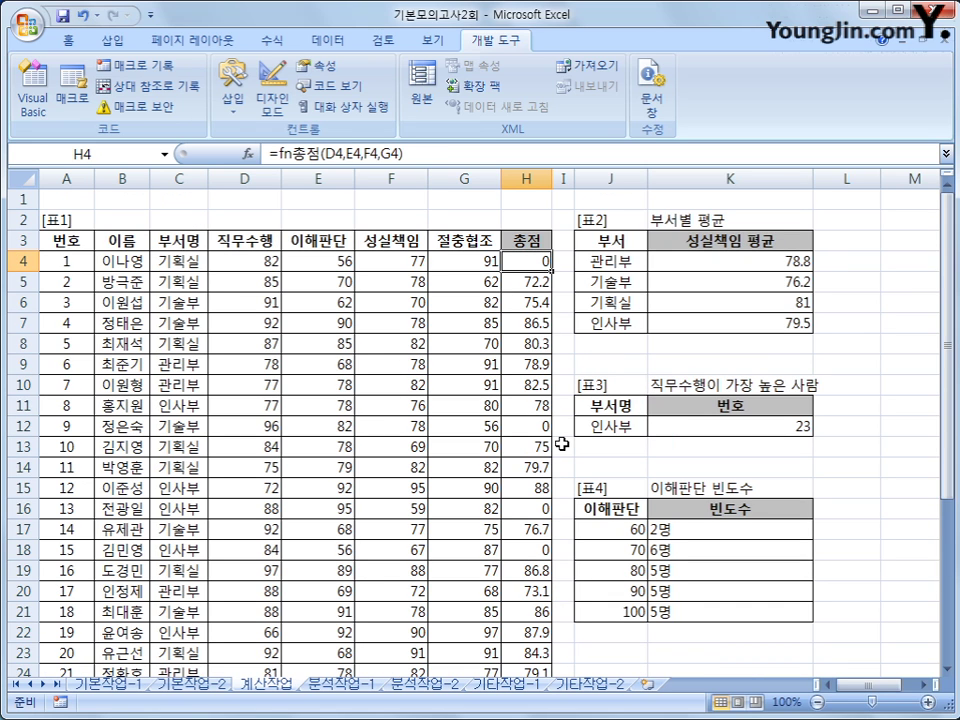